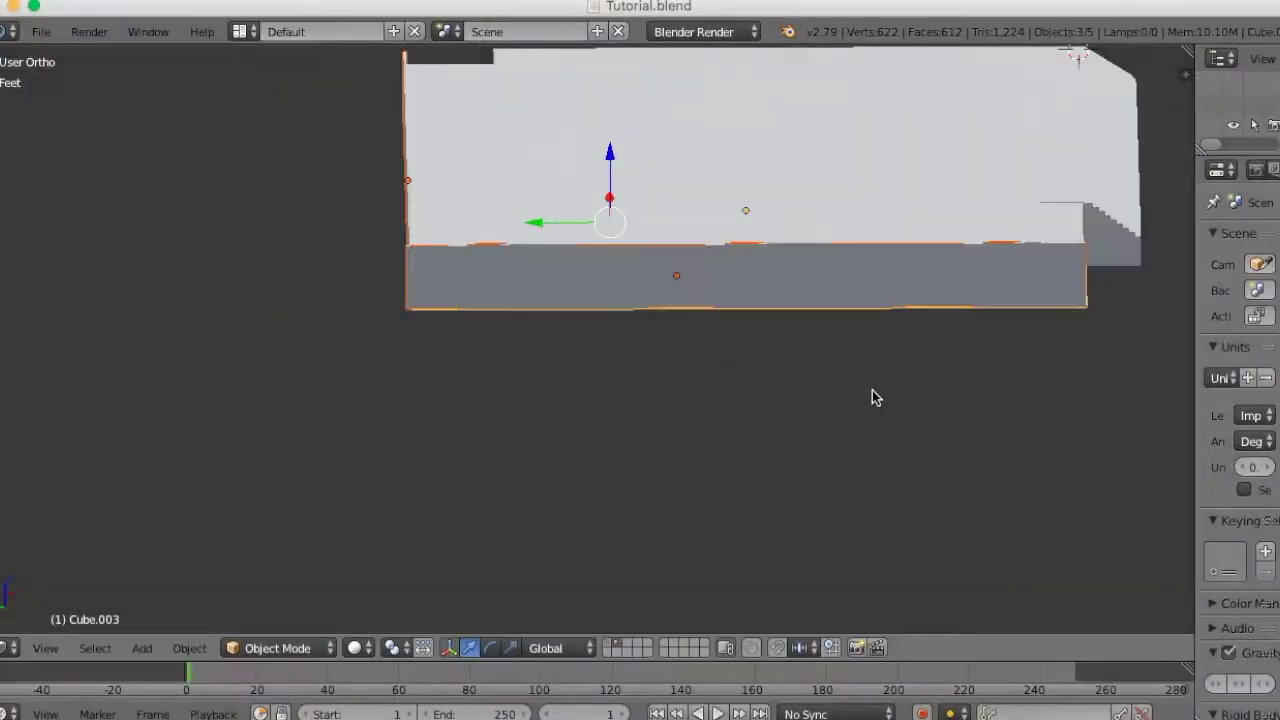
Step: Select the three slab pieces Cube.006, Cube.005 and Cube.003 together
{"action": "middle_click_drag", "start_coordinate": [871, 397], "coordinate": [657, 406]}
{"action": "scroll", "coordinate": [1114, 449], "scroll_direction": "up", "scroll_amount": 2}
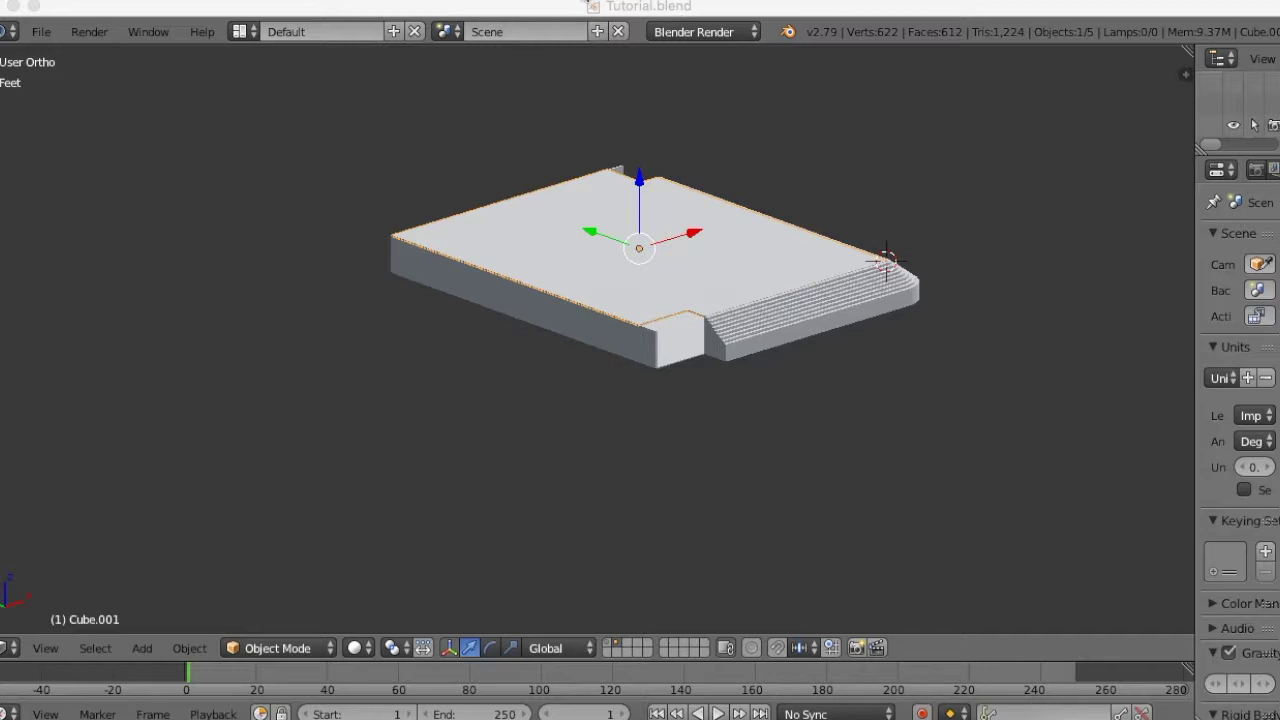
{"action": "mouse_move", "coordinate": [567, 352]}
{"action": "middle_mouse_down"}
{"action": "mouse_move", "coordinate": [557, 317]}
{"action": "mouse_move", "coordinate": [553, 340]}
{"action": "middle_mouse_up"}
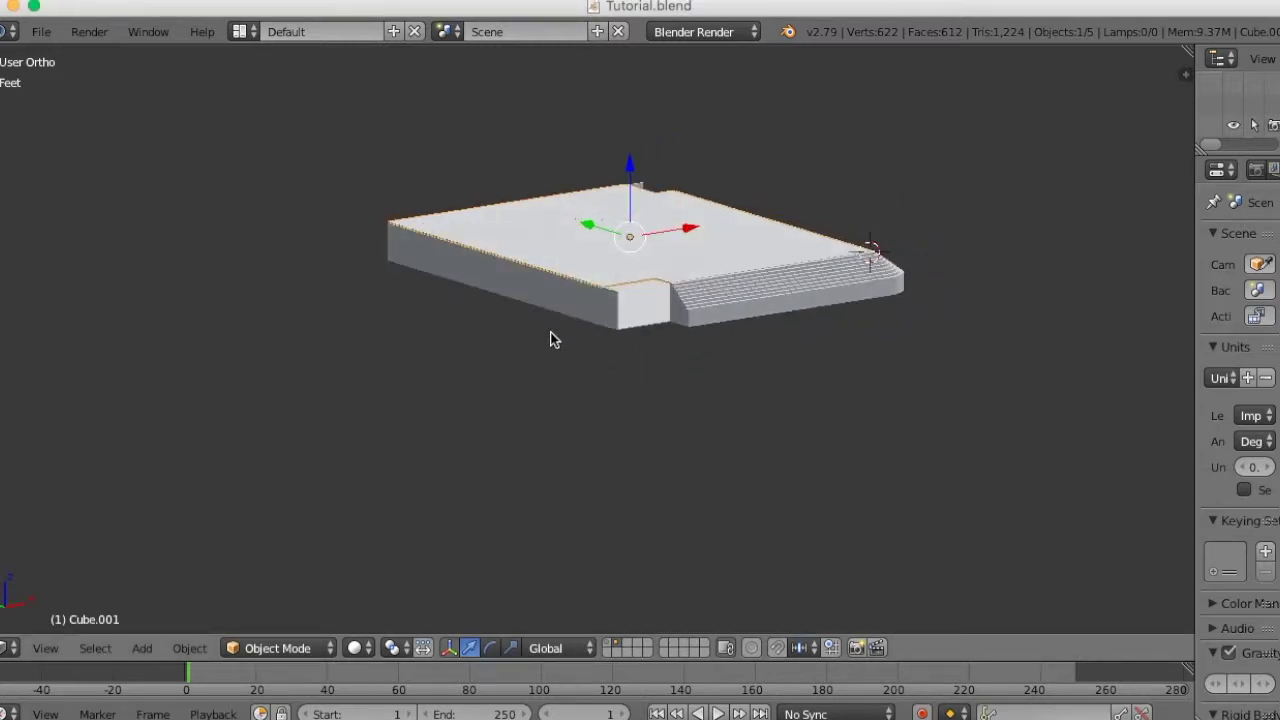
{"action": "scroll", "coordinate": [717, 359], "scroll_direction": "up", "scroll_amount": 5}
{"action": "mouse_move", "coordinate": [717, 359]}
{"action": "middle_mouse_down"}
{"action": "mouse_move", "coordinate": [649, 377]}
{"action": "mouse_move", "coordinate": [737, 363]}
{"action": "mouse_move", "coordinate": [686, 368]}
{"action": "mouse_move", "coordinate": [706, 376]}
{"action": "mouse_move", "coordinate": [717, 354]}
{"action": "mouse_move", "coordinate": [709, 368]}
{"action": "mouse_move", "coordinate": [712, 257]}
{"action": "mouse_move", "coordinate": [987, 378]}
{"action": "mouse_move", "coordinate": [921, 379]}
{"action": "middle_mouse_up"}
{"action": "right_click", "coordinate": [677, 318]}
{"action": "scroll", "coordinate": [717, 351], "scroll_direction": "down", "scroll_amount": 3}
{"action": "right_click", "coordinate": [649, 303]}
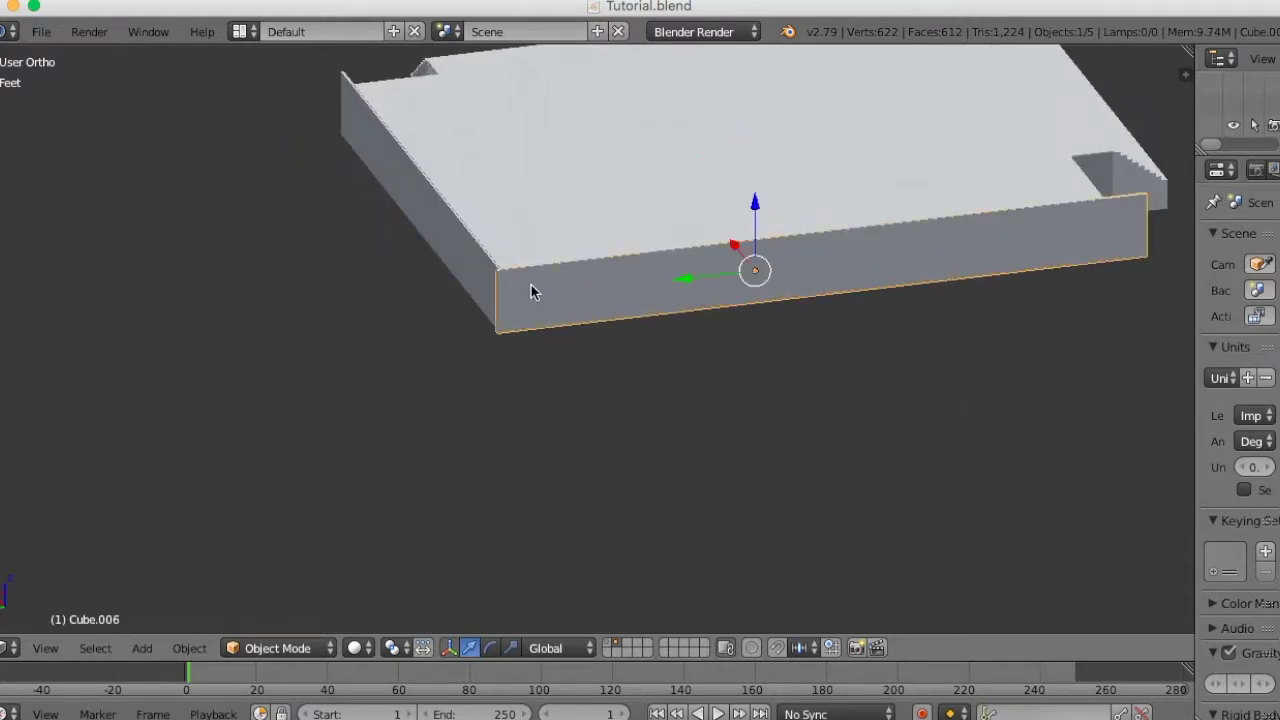
{"action": "right_click", "coordinate": [586, 329], "text": "shift"}
{"action": "mouse_move", "coordinate": [586, 329]}
{"action": "middle_mouse_down"}
{"action": "mouse_move", "coordinate": [600, 349]}
{"action": "mouse_move", "coordinate": [643, 357]}
{"action": "middle_mouse_up"}
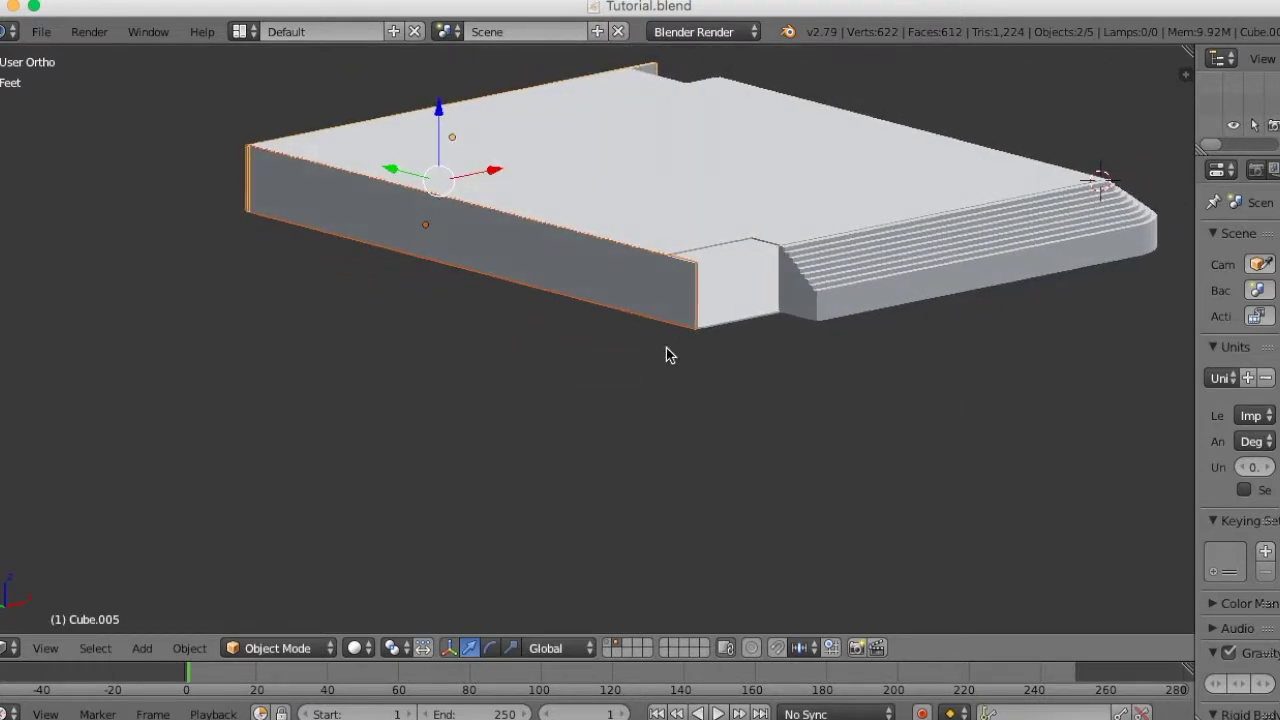
{"action": "right_click", "coordinate": [741, 307], "text": "shift"}
{"action": "mouse_move", "coordinate": [782, 374]}
{"action": "middle_mouse_down"}
{"action": "mouse_move", "coordinate": [868, 391]}
{"action": "mouse_move", "coordinate": [768, 411]}
{"action": "middle_mouse_up"}
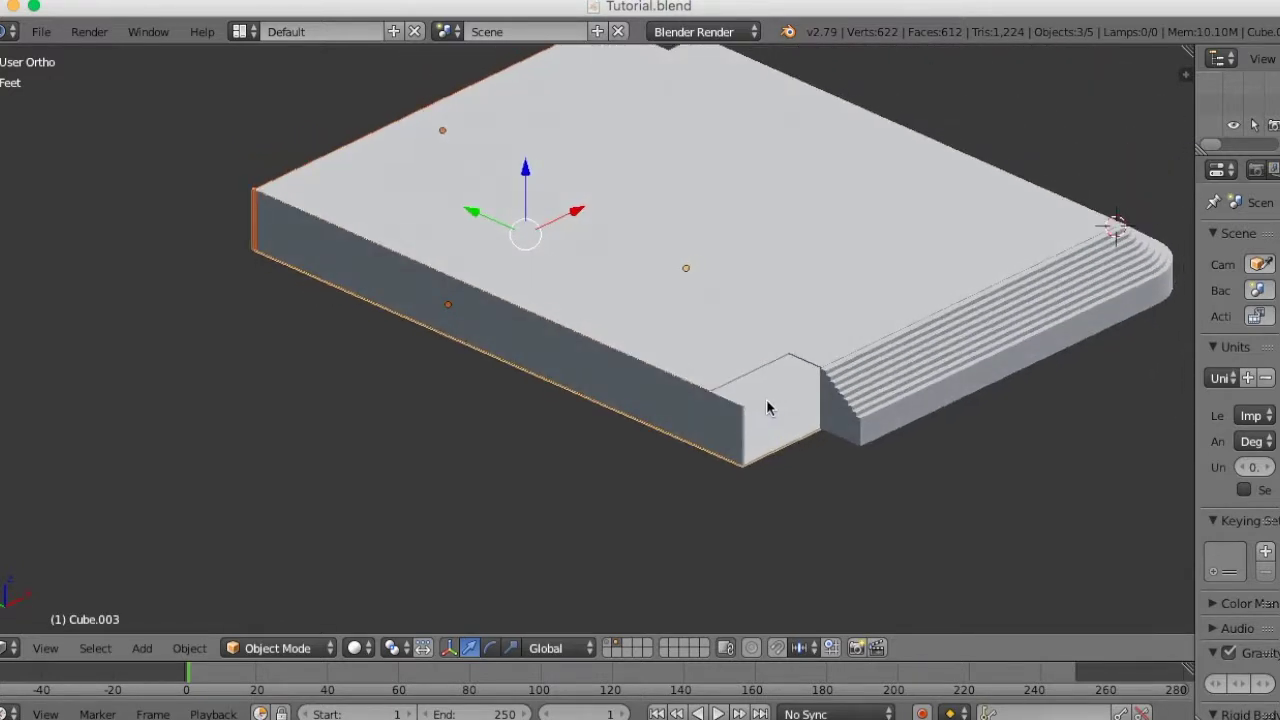
{"action": "mouse_move", "coordinate": [848, 502]}
{"action": "middle_mouse_down"}
{"action": "mouse_move", "coordinate": [800, 508]}
{"action": "mouse_move", "coordinate": [814, 500]}
{"action": "middle_mouse_up"}
Step: Move the three selected slabs to a separate layer and display that layer
{"action": "key", "text": "m"}
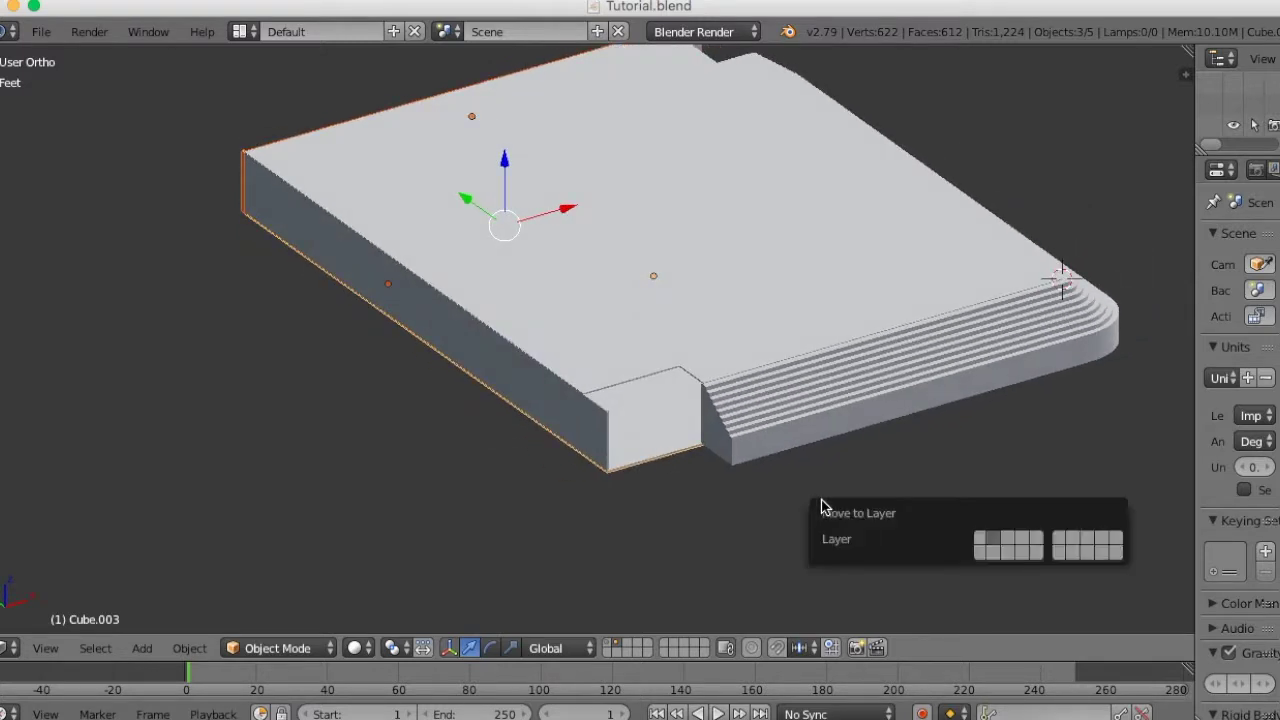
{"action": "left_click", "coordinate": [1005, 542]}
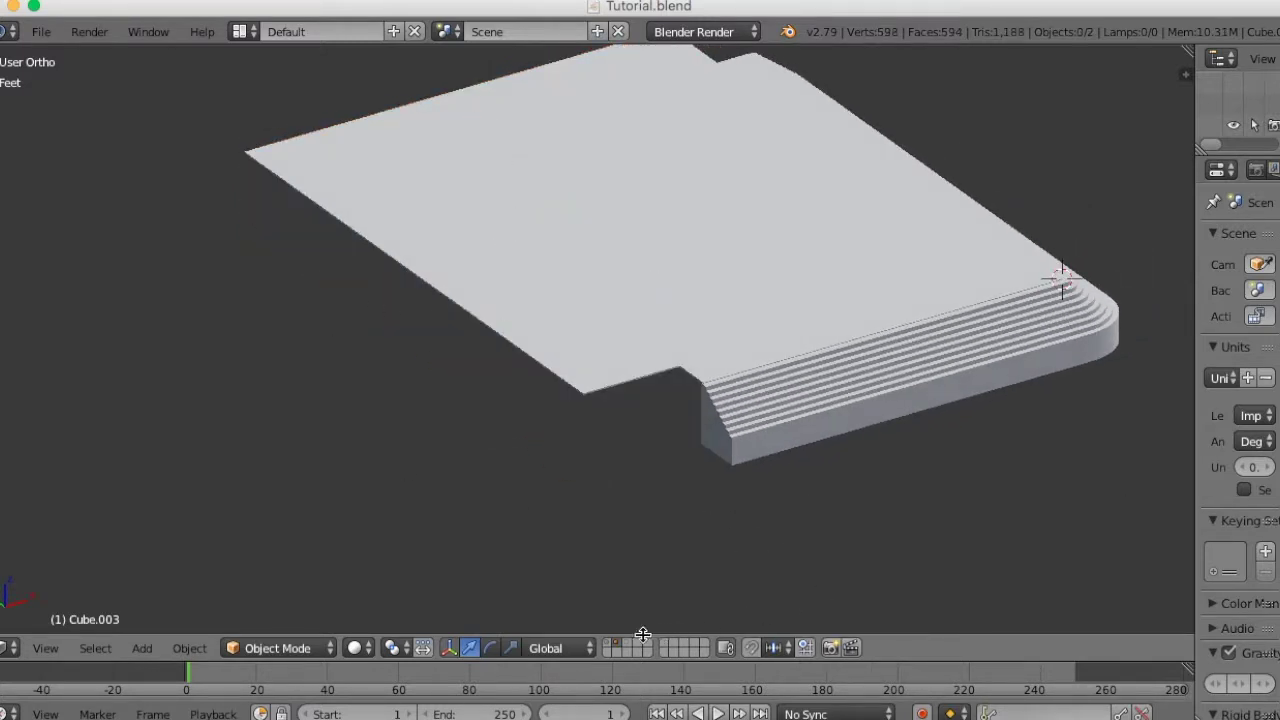
{"action": "left_click", "coordinate": [624, 648]}
{"action": "mouse_move", "coordinate": [712, 415]}
{"action": "middle_mouse_down"}
{"action": "mouse_move", "coordinate": [606, 437]}
{"action": "mouse_move", "coordinate": [674, 406]}
{"action": "mouse_move", "coordinate": [712, 367]}
{"action": "middle_mouse_up"}
Step: Select only the floor slab Cube.003 and show the viewport properties side panel
{"action": "right_click", "coordinate": [712, 365]}
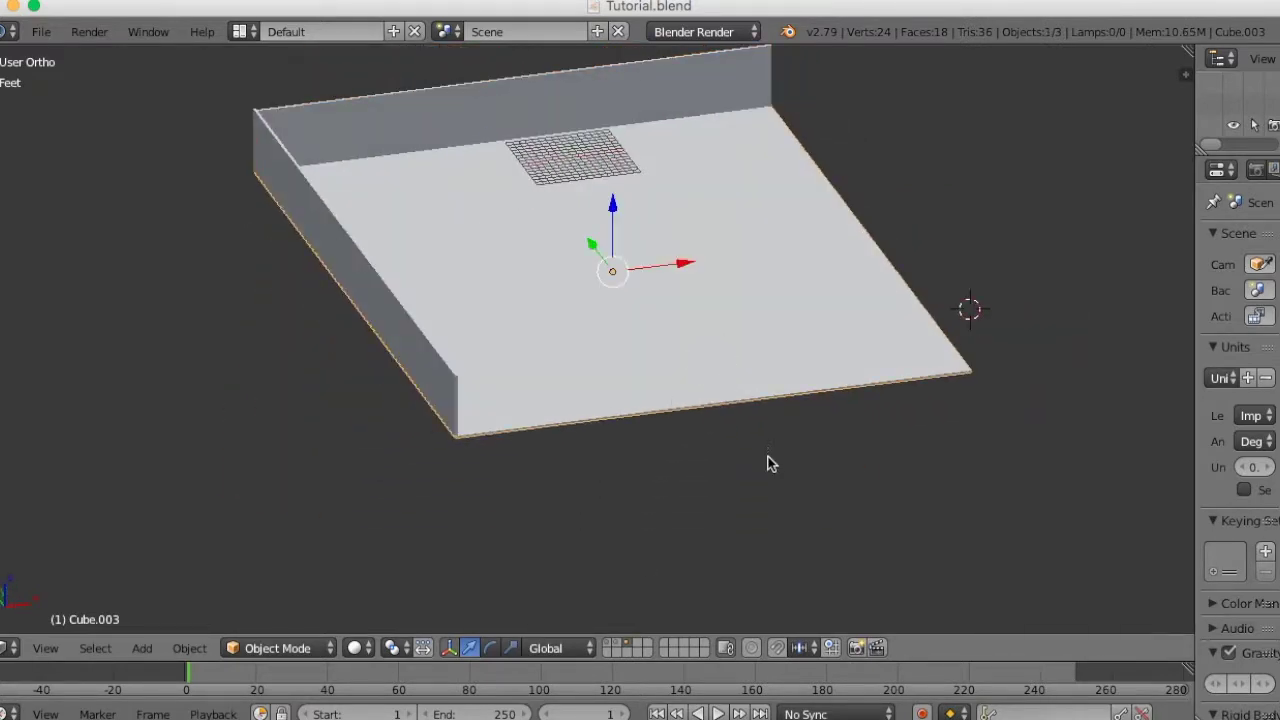
{"action": "scroll", "coordinate": [766, 460], "scroll_direction": "up", "scroll_amount": 3}
{"action": "mouse_move", "coordinate": [766, 471]}
{"action": "middle_mouse_down"}
{"action": "mouse_move", "coordinate": [717, 434]}
{"action": "mouse_move", "coordinate": [667, 467]}
{"action": "middle_mouse_up"}
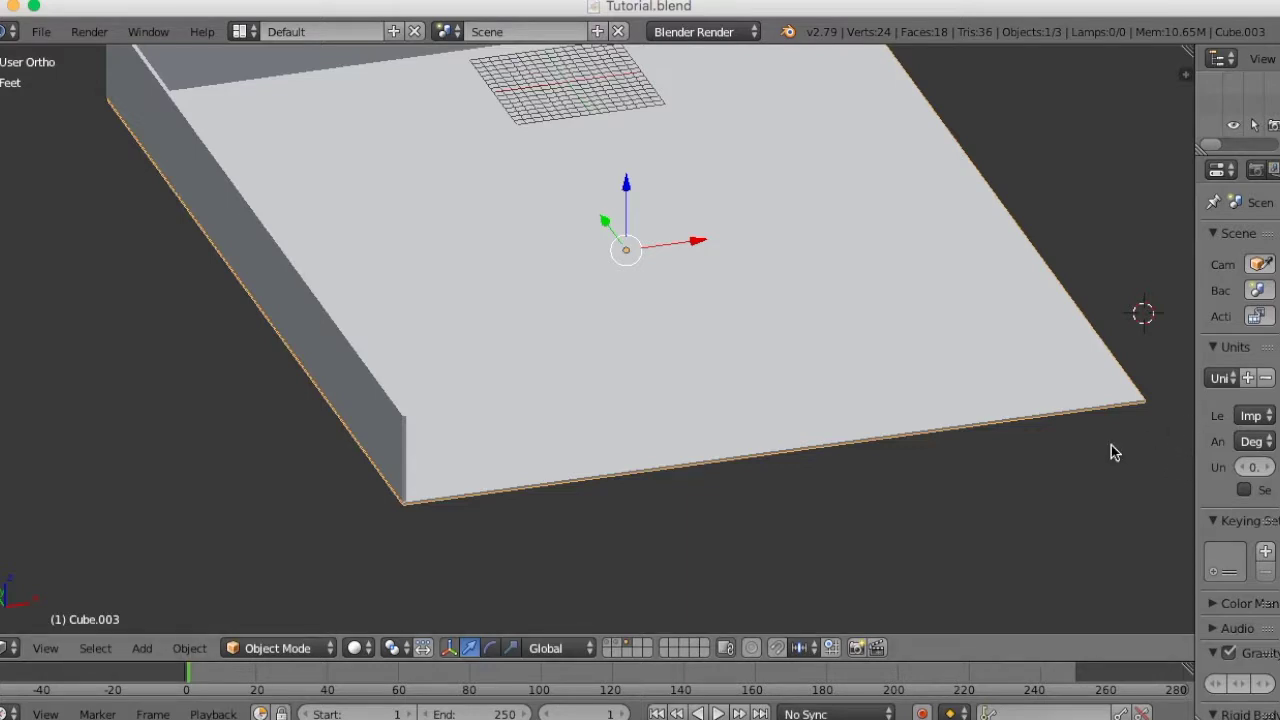
{"action": "key", "text": "n"}
{"action": "scroll", "coordinate": [1093, 487], "scroll_direction": "up", "scroll_amount": 5}
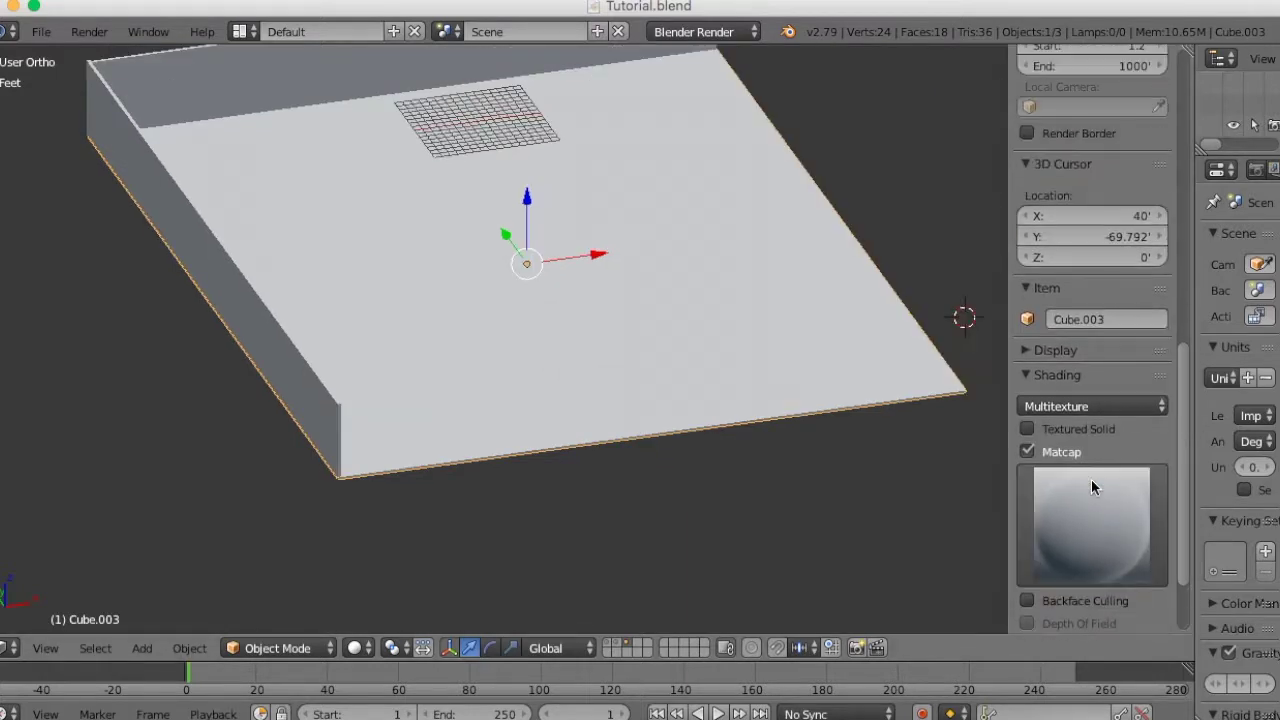
{"action": "scroll", "coordinate": [994, 429], "scroll_direction": "up", "scroll_amount": 3}
{"action": "scroll", "coordinate": [1109, 390], "scroll_direction": "down", "scroll_amount": 3}
{"action": "scroll", "coordinate": [1109, 390], "scroll_direction": "up", "scroll_amount": 3}
{"action": "scroll", "coordinate": [1105, 405], "scroll_direction": "up", "scroll_amount": 7}
{"action": "scroll", "coordinate": [724, 398], "scroll_direction": "down", "scroll_amount": 2}
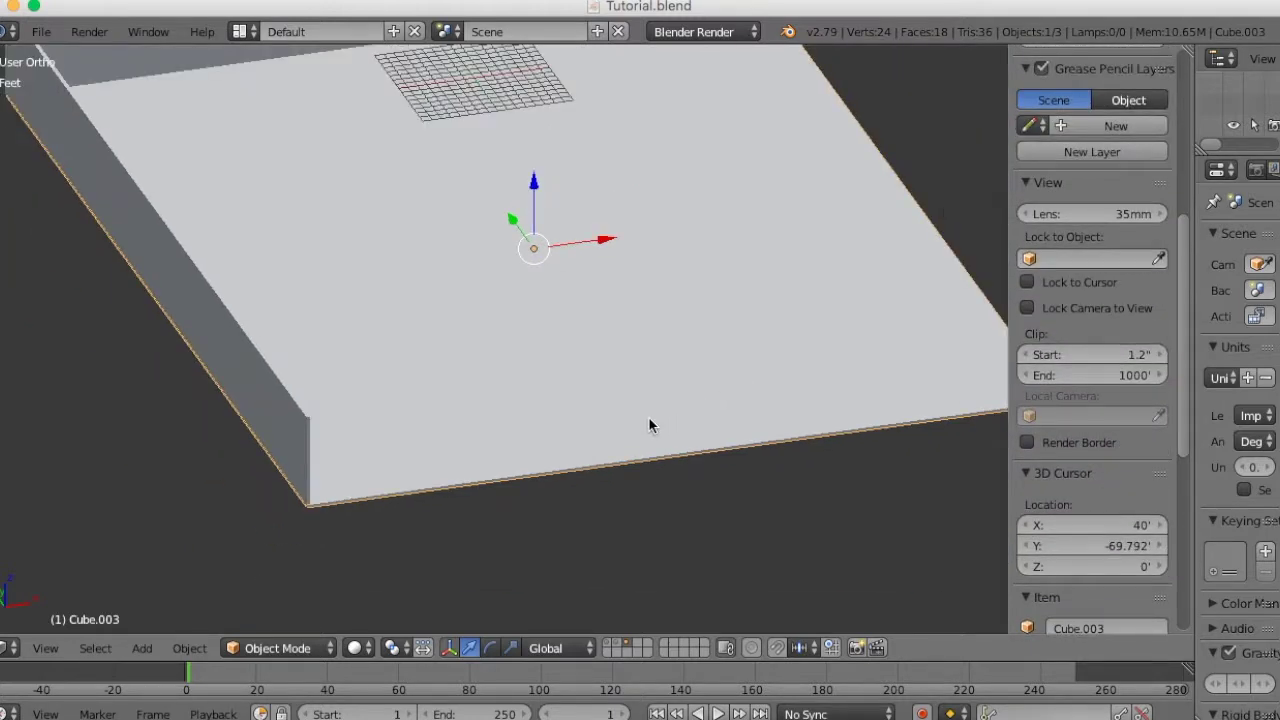
Step: Apply Rotation & Scale to the floor slab, then enter Edit Mode
{"action": "key", "text": "ctrl+a"}
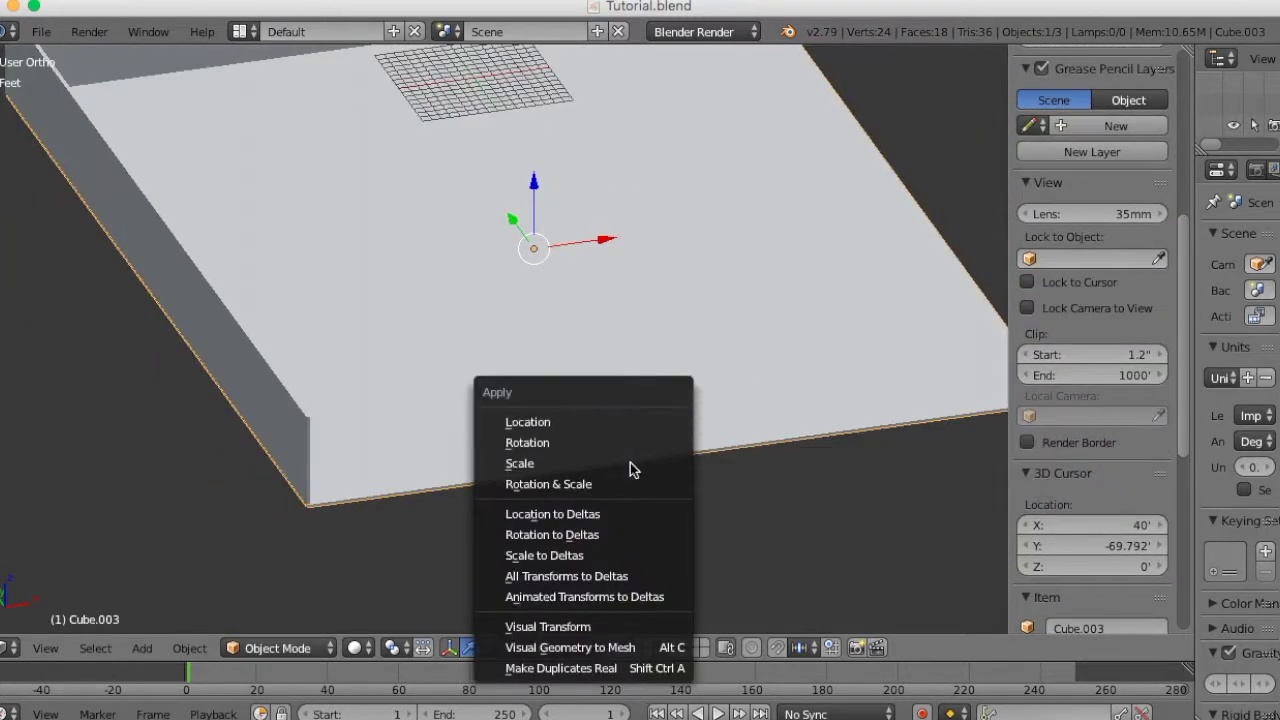
{"action": "left_click", "coordinate": [621, 490]}
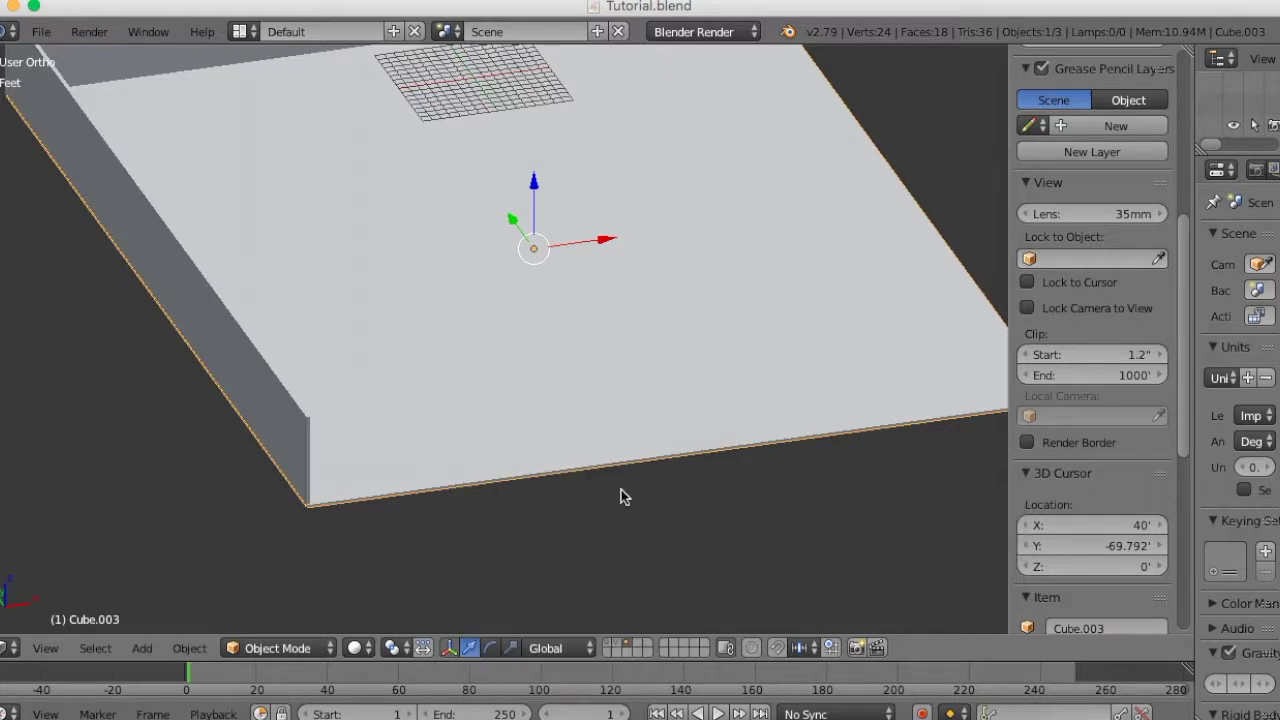
{"action": "scroll", "coordinate": [995, 450], "scroll_direction": "up", "scroll_amount": 1}
{"action": "scroll", "coordinate": [995, 450], "scroll_direction": "up", "scroll_amount": 1}
{"action": "scroll", "coordinate": [976, 451], "scroll_direction": "down", "scroll_amount": 3}
{"action": "mouse_move", "coordinate": [680, 431]}
{"action": "middle_mouse_down"}
{"action": "mouse_move", "coordinate": [701, 400]}
{"action": "mouse_move", "coordinate": [666, 422]}
{"action": "mouse_move", "coordinate": [714, 334]}
{"action": "mouse_move", "coordinate": [648, 414]}
{"action": "mouse_move", "coordinate": [672, 372]}
{"action": "middle_mouse_up"}
{"action": "scroll", "coordinate": [664, 415], "scroll_direction": "up", "scroll_amount": 1}
{"action": "scroll", "coordinate": [665, 418], "scroll_direction": "down", "scroll_amount": 1}
{"action": "scroll", "coordinate": [669, 338], "scroll_direction": "up", "scroll_amount": 1}
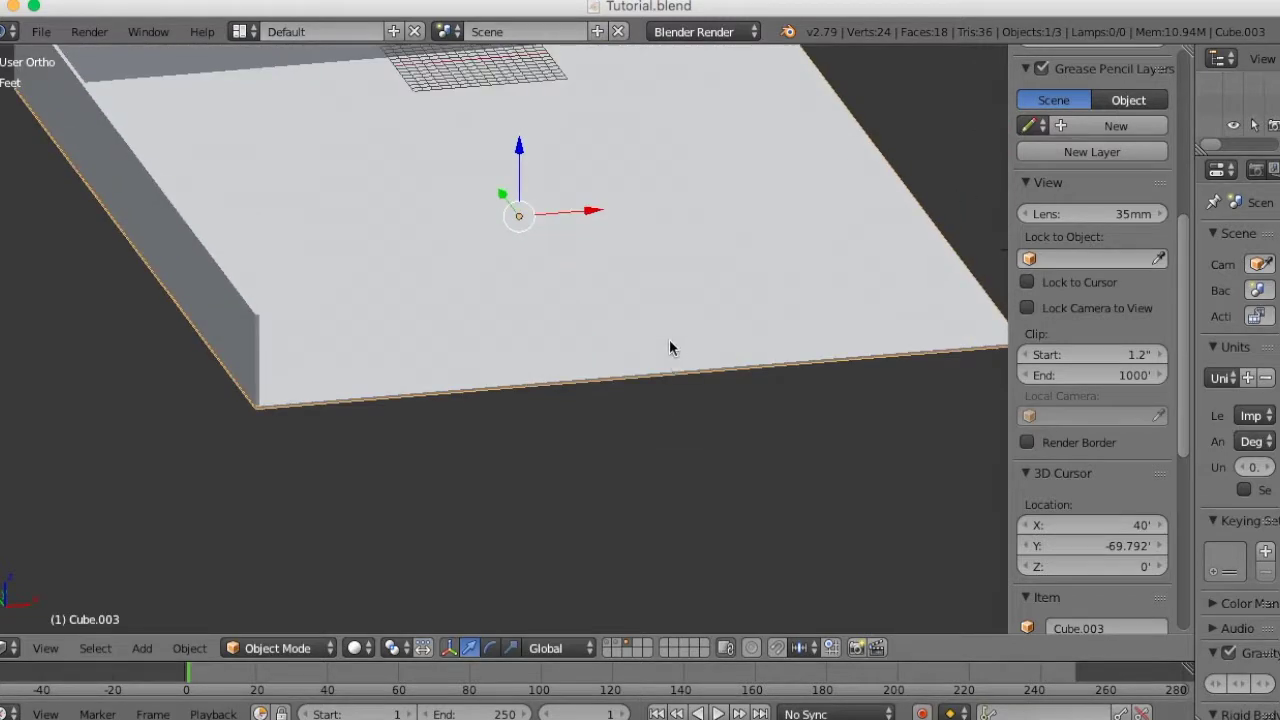
{"action": "key", "text": "Tab"}
Step: In face select mode, select the slab's top face and unwrap it from a top-down view
{"action": "middle_click_drag", "start_coordinate": [681, 352], "coordinate": [695, 314]}
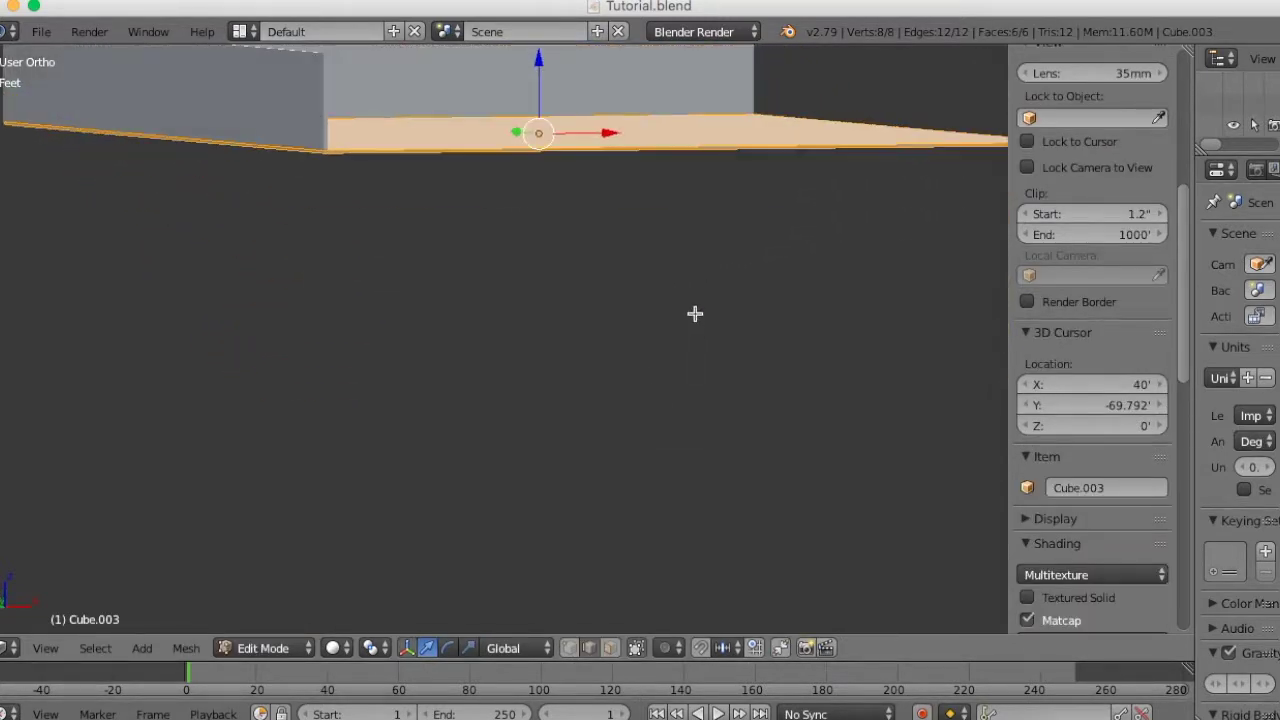
{"action": "key", "text": "ctrl+Tab"}
{"action": "left_click", "coordinate": [651, 300]}
{"action": "mouse_move", "coordinate": [694, 311]}
{"action": "middle_mouse_down"}
{"action": "mouse_move", "coordinate": [677, 343]}
{"action": "mouse_move", "coordinate": [674, 246]}
{"action": "mouse_move", "coordinate": [551, 306]}
{"action": "mouse_move", "coordinate": [643, 354]}
{"action": "mouse_move", "coordinate": [643, 383]}
{"action": "mouse_move", "coordinate": [609, 367]}
{"action": "middle_mouse_up"}
{"action": "right_click", "coordinate": [603, 233]}
{"action": "scroll", "coordinate": [634, 334], "scroll_direction": "down", "scroll_amount": 2}
{"action": "mouse_move", "coordinate": [507, 358]}
{"action": "middle_mouse_down"}
{"action": "mouse_move", "coordinate": [563, 414]}
{"action": "mouse_move", "coordinate": [501, 382]}
{"action": "middle_mouse_up"}
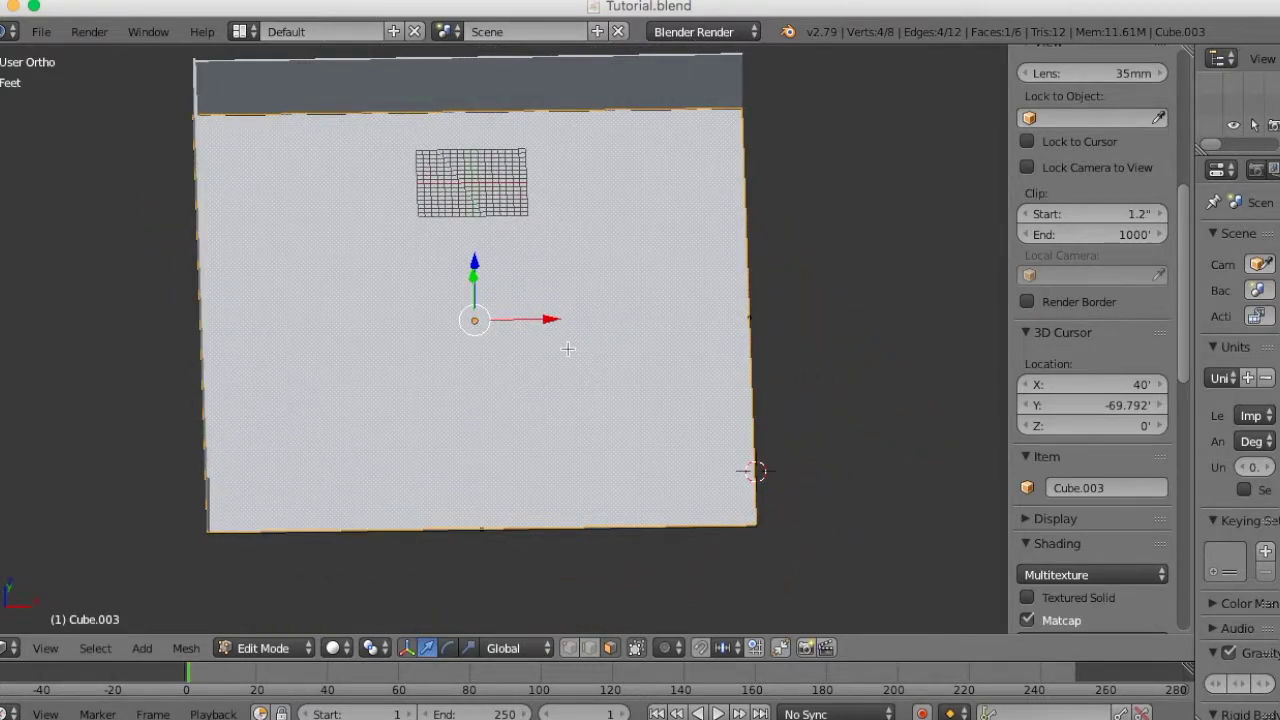
{"action": "key", "text": "u"}
{"action": "left_click", "coordinate": [567, 353]}
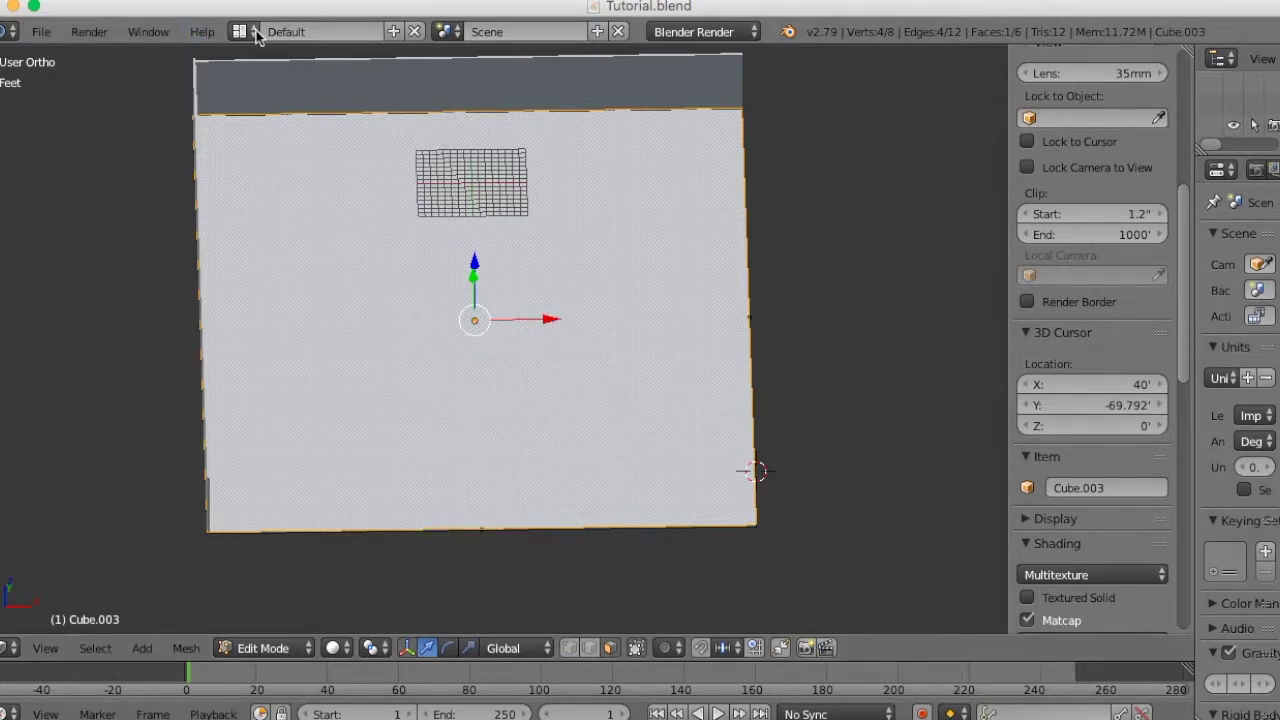
Step: Switch to the UV Editing layout and inspect the slab's unwrapped UVs
{"action": "left_click", "coordinate": [254, 31]}
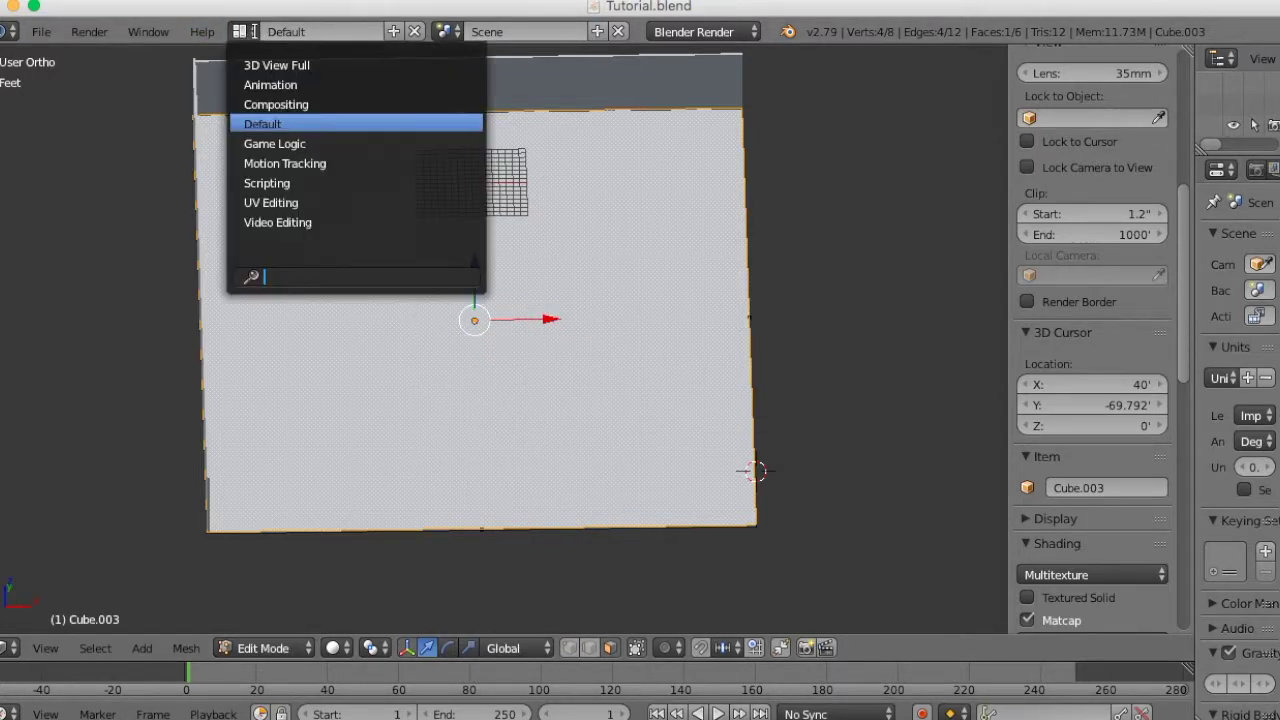
{"action": "left_click", "coordinate": [290, 202]}
{"action": "scroll", "coordinate": [367, 462], "scroll_direction": "up", "scroll_amount": 4}
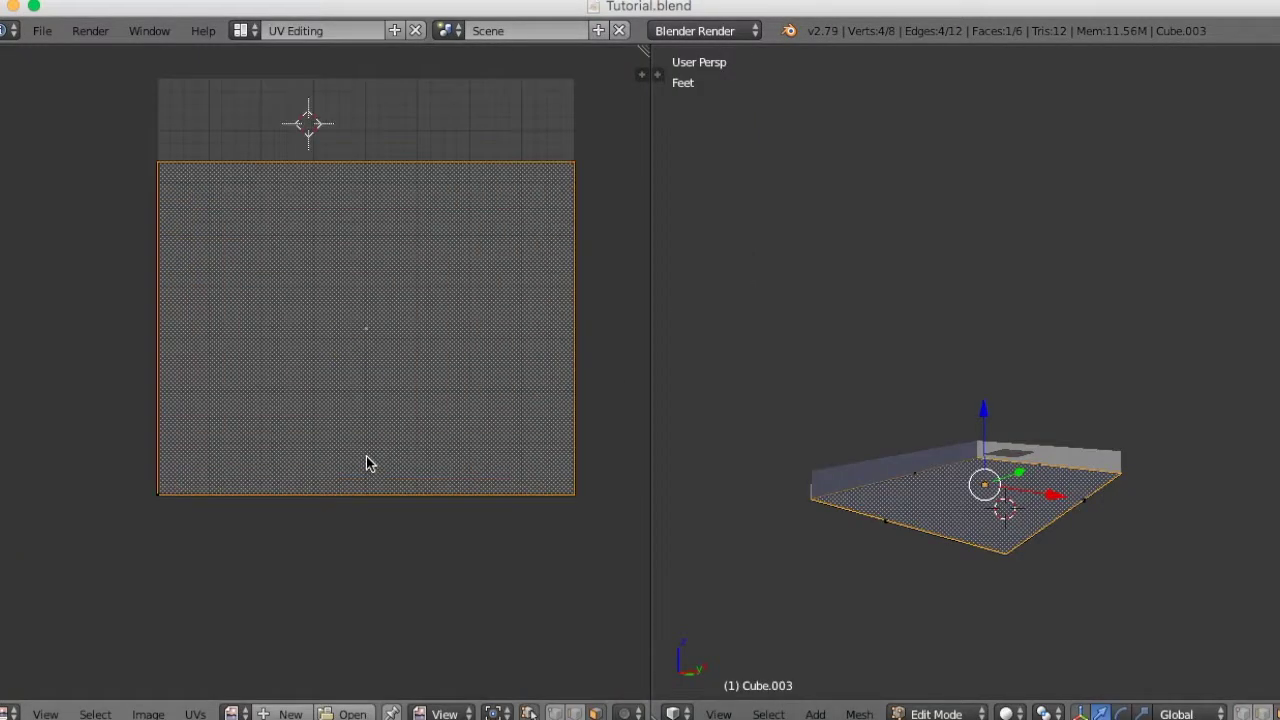
{"action": "scroll", "coordinate": [366, 456], "scroll_direction": "down", "scroll_amount": 3}
{"action": "scroll", "coordinate": [403, 474], "scroll_direction": "up", "scroll_amount": 4}
{"action": "scroll", "coordinate": [449, 489], "scroll_direction": "down", "scroll_amount": 1}
{"action": "scroll", "coordinate": [440, 490], "scroll_direction": "down", "scroll_amount": 2}
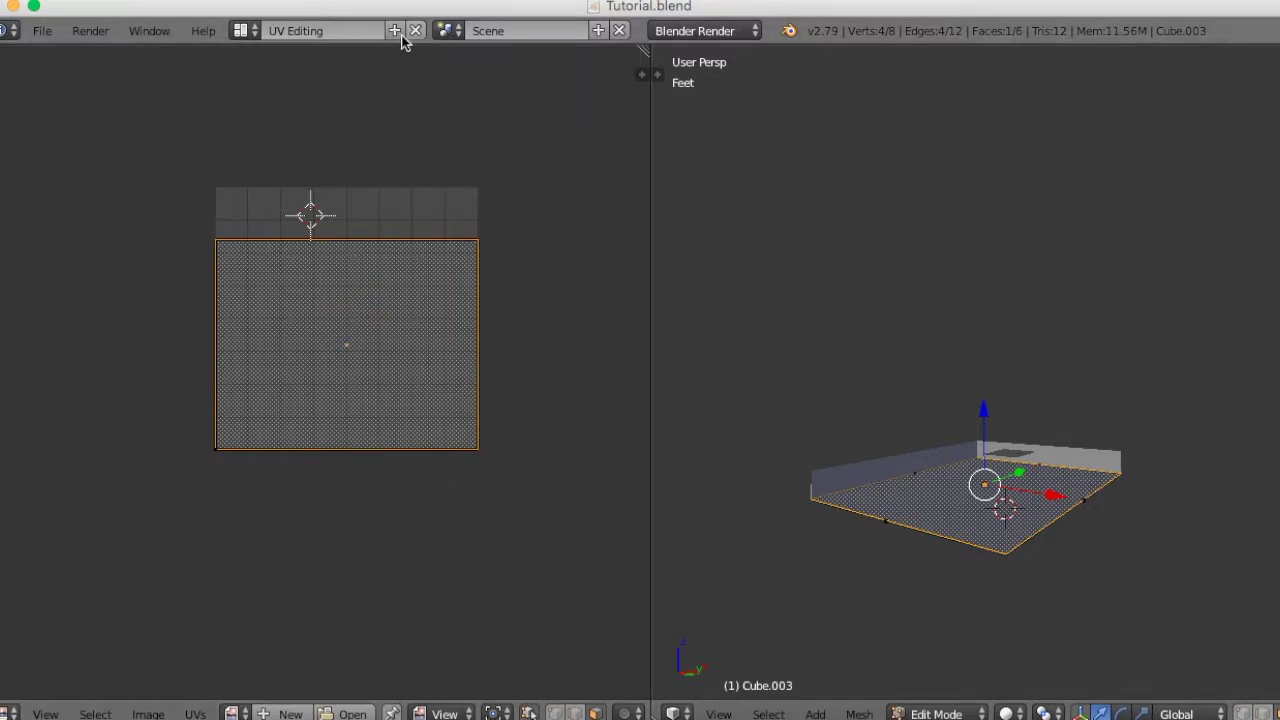
Step: Return to the Default layout and go back to Object Mode
{"action": "left_click", "coordinate": [250, 31]}
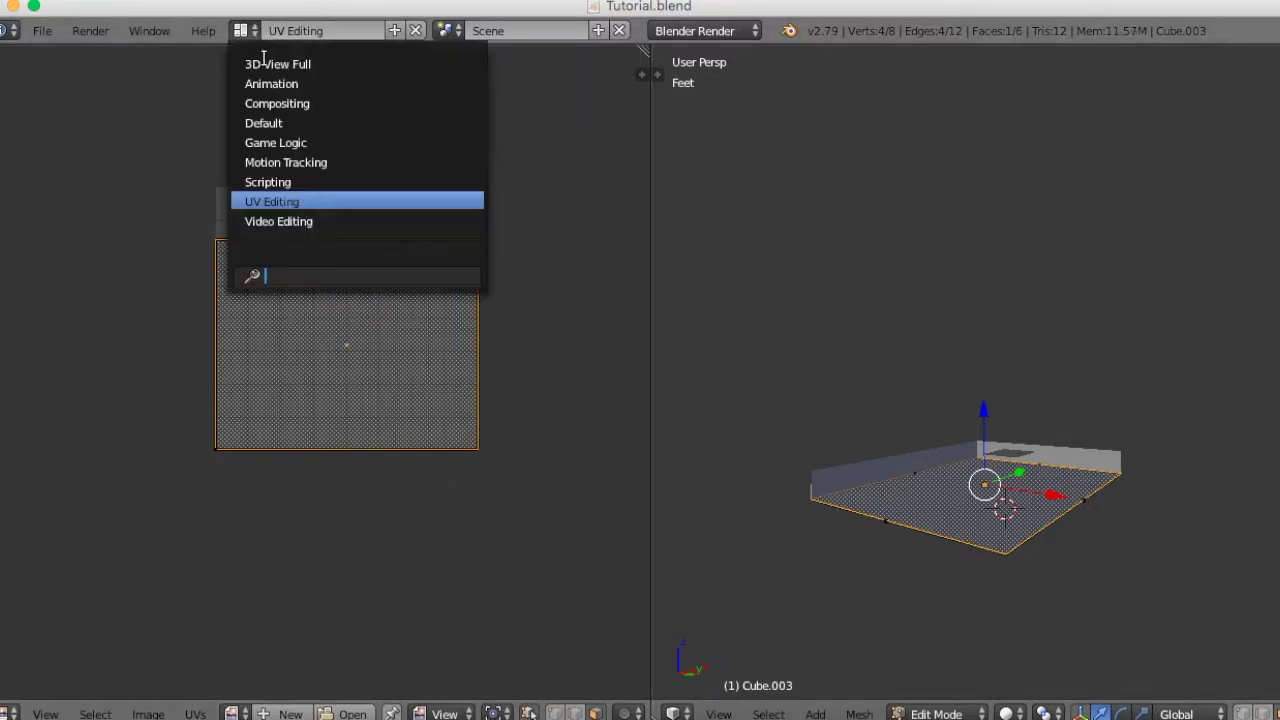
{"action": "left_click", "coordinate": [300, 122]}
{"action": "middle_click_drag", "start_coordinate": [550, 434], "coordinate": [614, 363]}
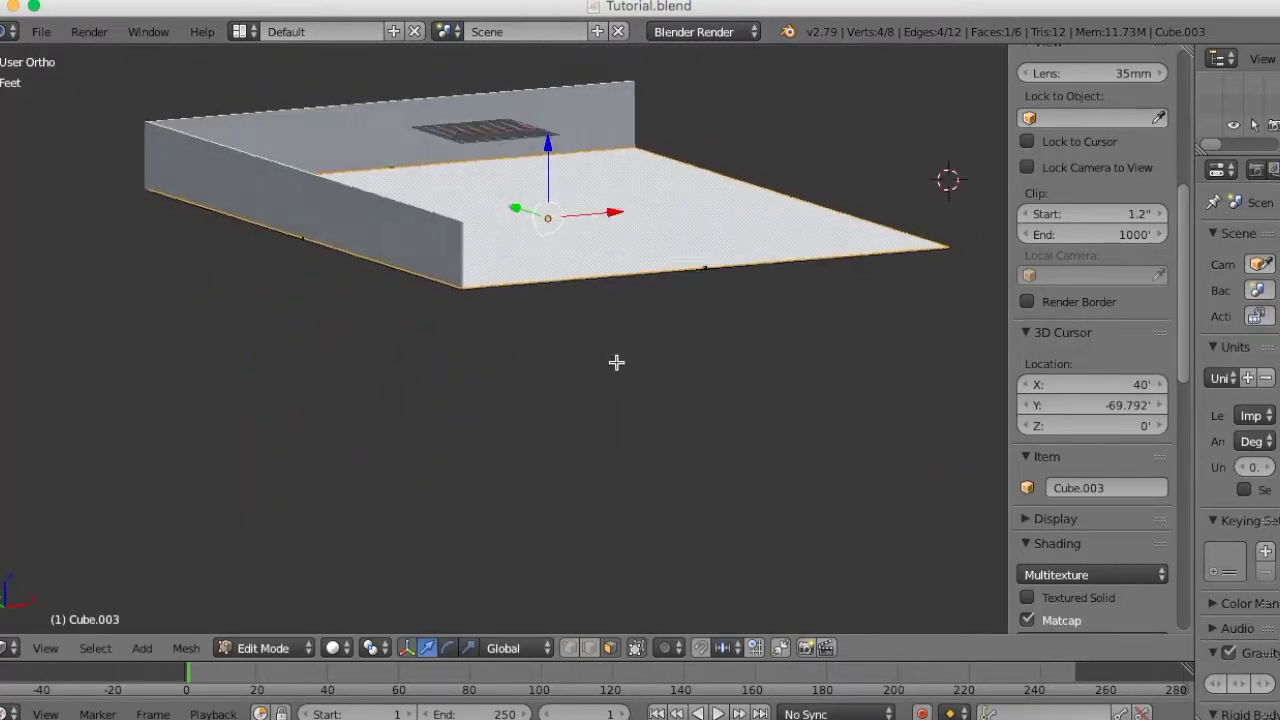
{"action": "scroll", "coordinate": [614, 363], "scroll_direction": "up", "scroll_amount": 2}
{"action": "scroll", "coordinate": [622, 358], "scroll_direction": "up", "scroll_amount": 3}
{"action": "mouse_move", "coordinate": [700, 363]}
{"action": "middle_mouse_down"}
{"action": "mouse_move", "coordinate": [510, 368]}
{"action": "mouse_move", "coordinate": [520, 329]}
{"action": "mouse_move", "coordinate": [557, 386]}
{"action": "mouse_move", "coordinate": [549, 366]}
{"action": "mouse_move", "coordinate": [570, 375]}
{"action": "mouse_move", "coordinate": [440, 380]}
{"action": "mouse_move", "coordinate": [608, 369]}
{"action": "mouse_move", "coordinate": [543, 380]}
{"action": "mouse_move", "coordinate": [557, 414]}
{"action": "mouse_move", "coordinate": [585, 393]}
{"action": "mouse_move", "coordinate": [491, 400]}
{"action": "mouse_move", "coordinate": [712, 390]}
{"action": "mouse_move", "coordinate": [500, 386]}
{"action": "mouse_move", "coordinate": [451, 428]}
{"action": "middle_mouse_up"}
{"action": "key", "text": "Tab"}
{"action": "scroll", "coordinate": [522, 330], "scroll_direction": "down", "scroll_amount": 3}
{"action": "scroll", "coordinate": [549, 374], "scroll_direction": "up", "scroll_amount": 2}
{"action": "middle_click_drag", "start_coordinate": [344, 425], "coordinate": [514, 434]}
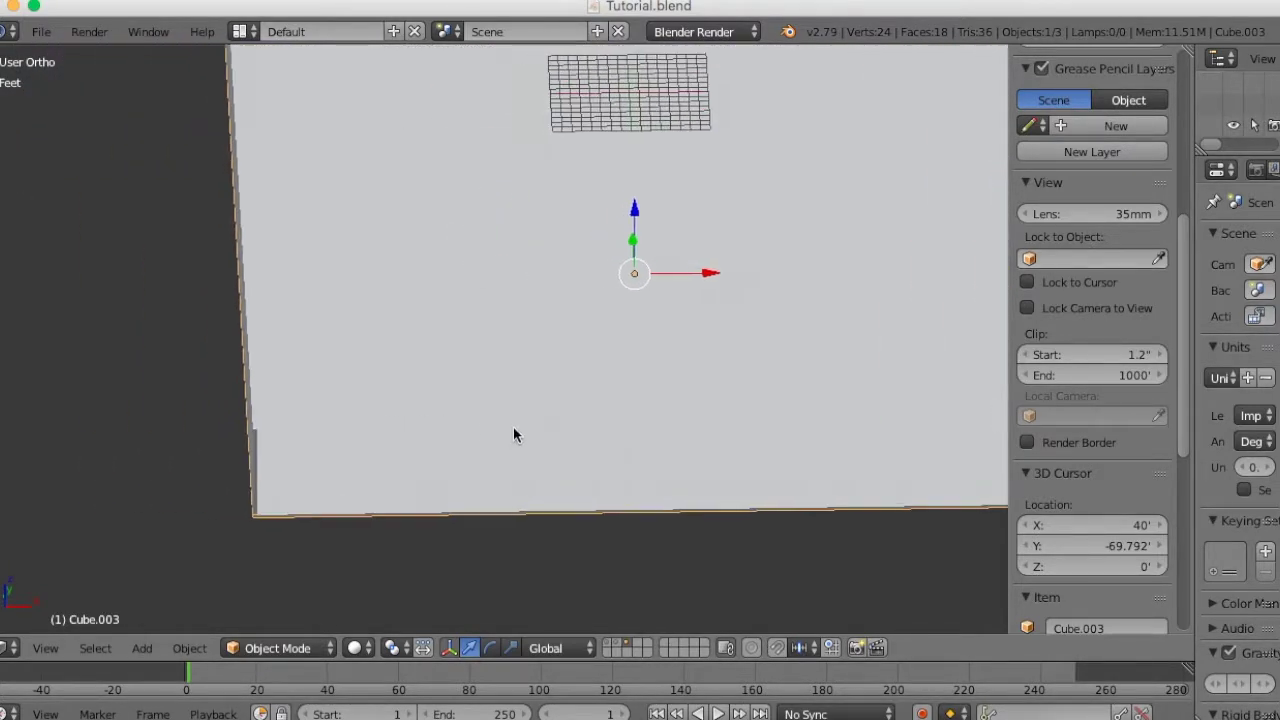
Step: Enlarge the timeline area and turn it into a Node Editor
{"action": "mouse_move", "coordinate": [634, 466]}
{"action": "middle_mouse_down"}
{"action": "mouse_move", "coordinate": [613, 425]}
{"action": "mouse_move", "coordinate": [583, 449]}
{"action": "middle_mouse_up"}
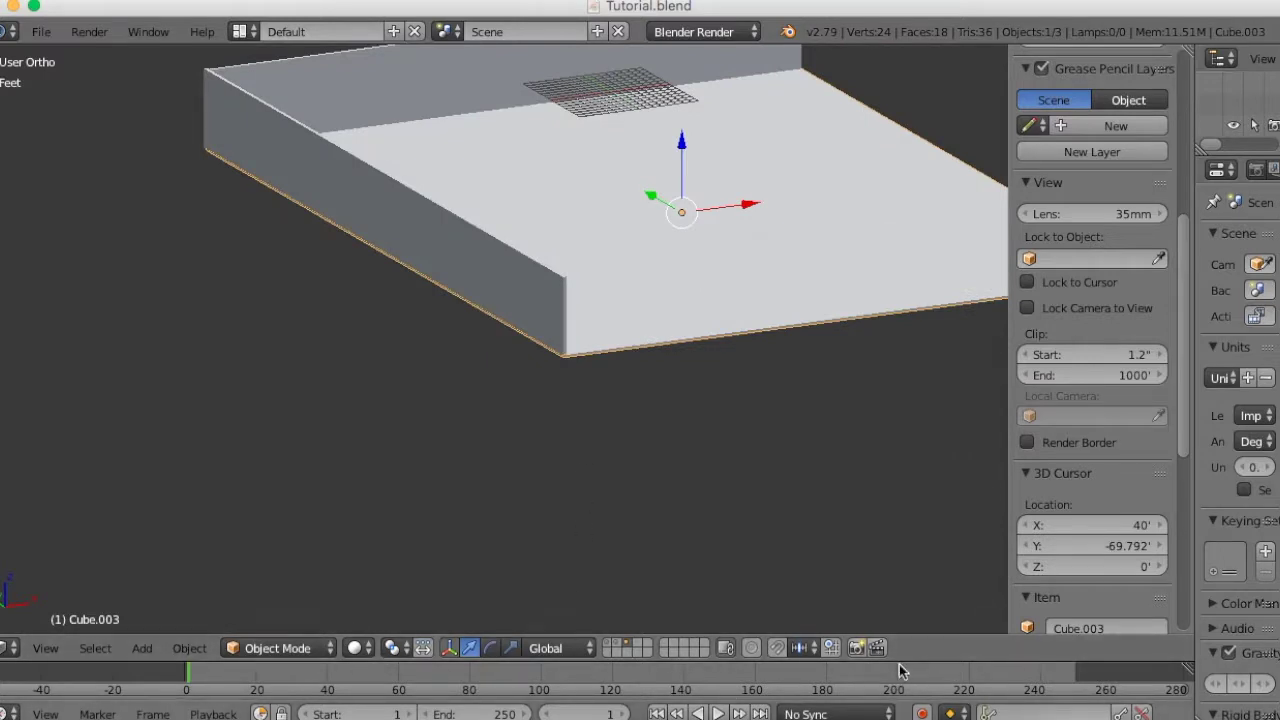
{"action": "left_click_drag", "start_coordinate": [898, 661], "coordinate": [894, 527]}
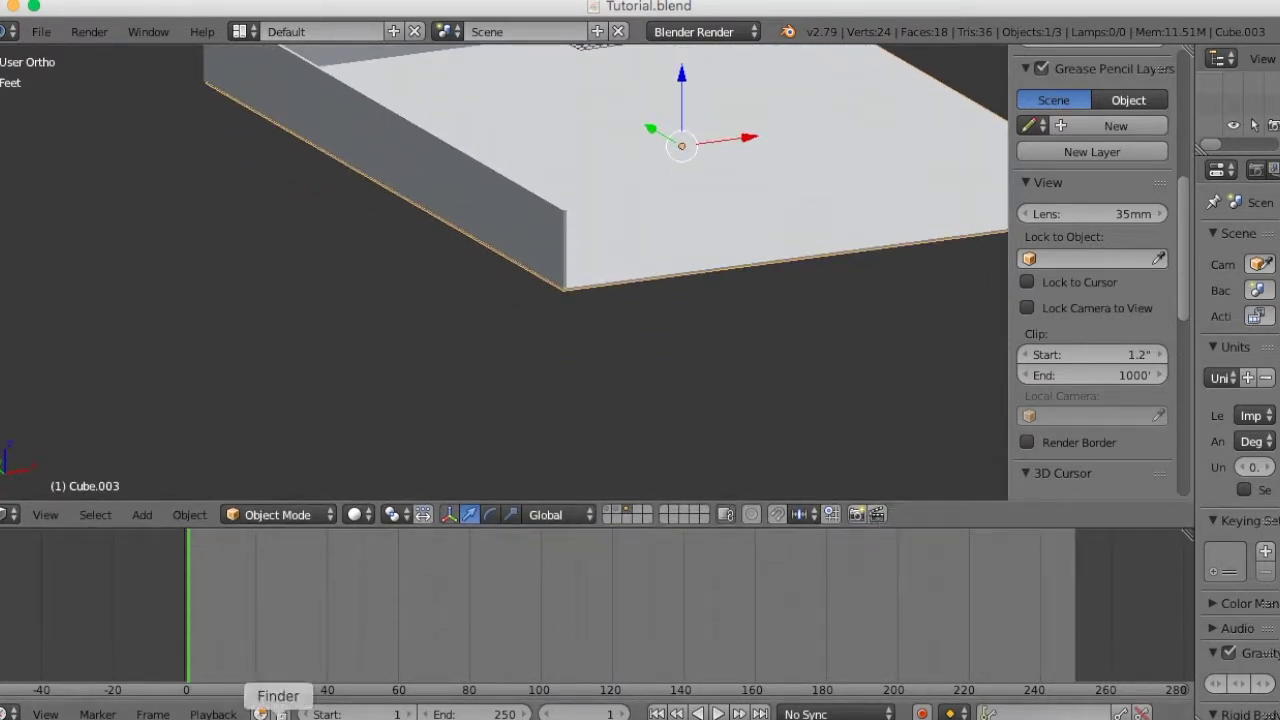
{"action": "left_click", "coordinate": [10, 713]}
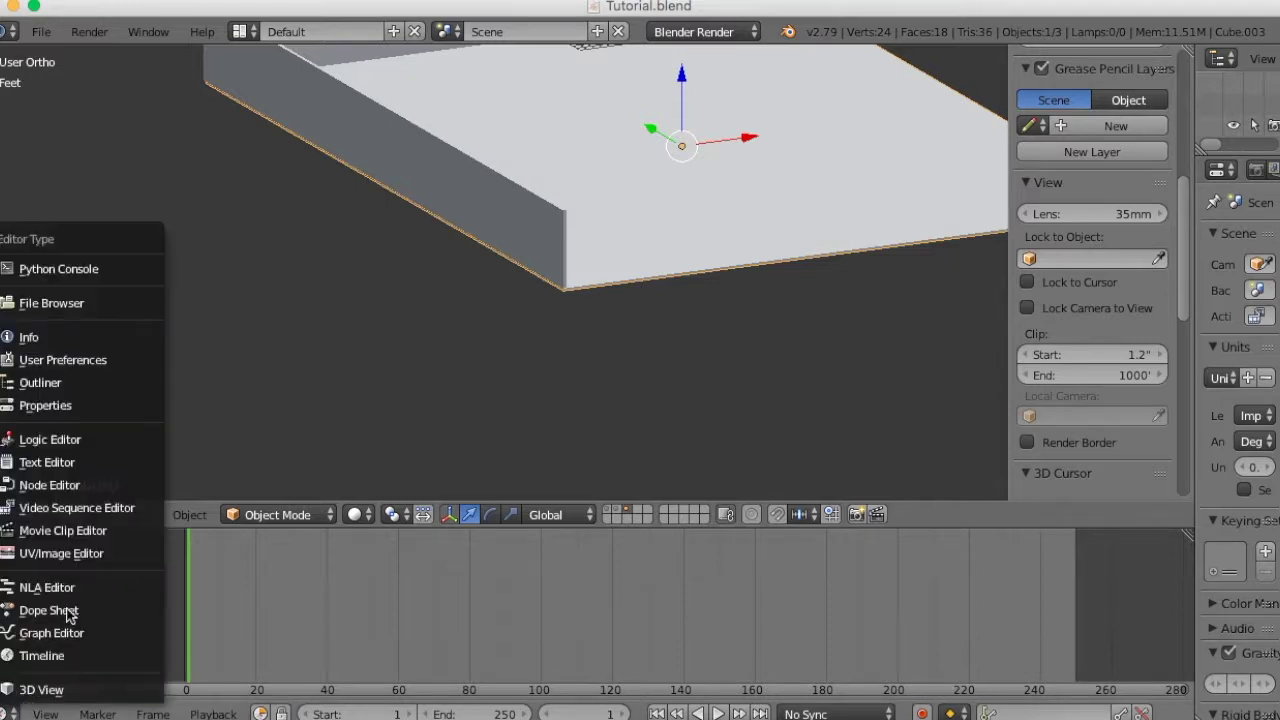
{"action": "left_click", "coordinate": [100, 485]}
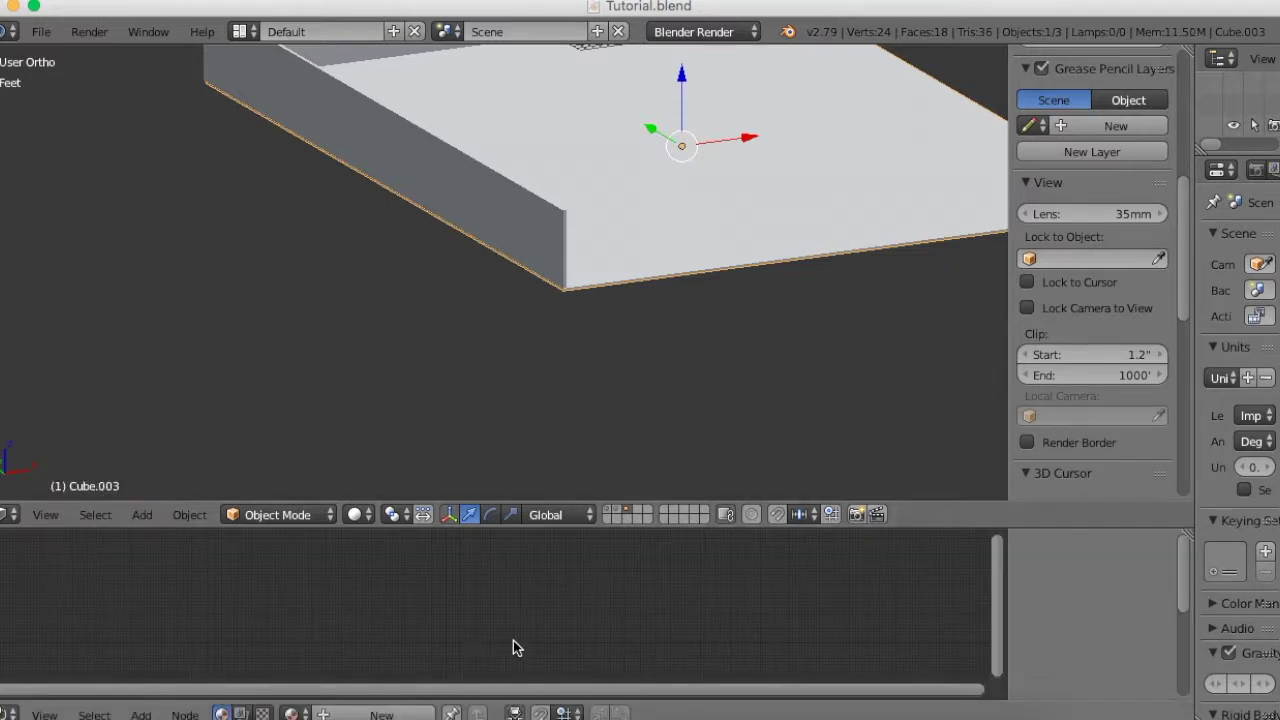
Step: Switch the render engine to Cycles and add a new material named ParkingFloor
{"action": "left_click", "coordinate": [757, 33]}
{"action": "left_click", "coordinate": [737, 104]}
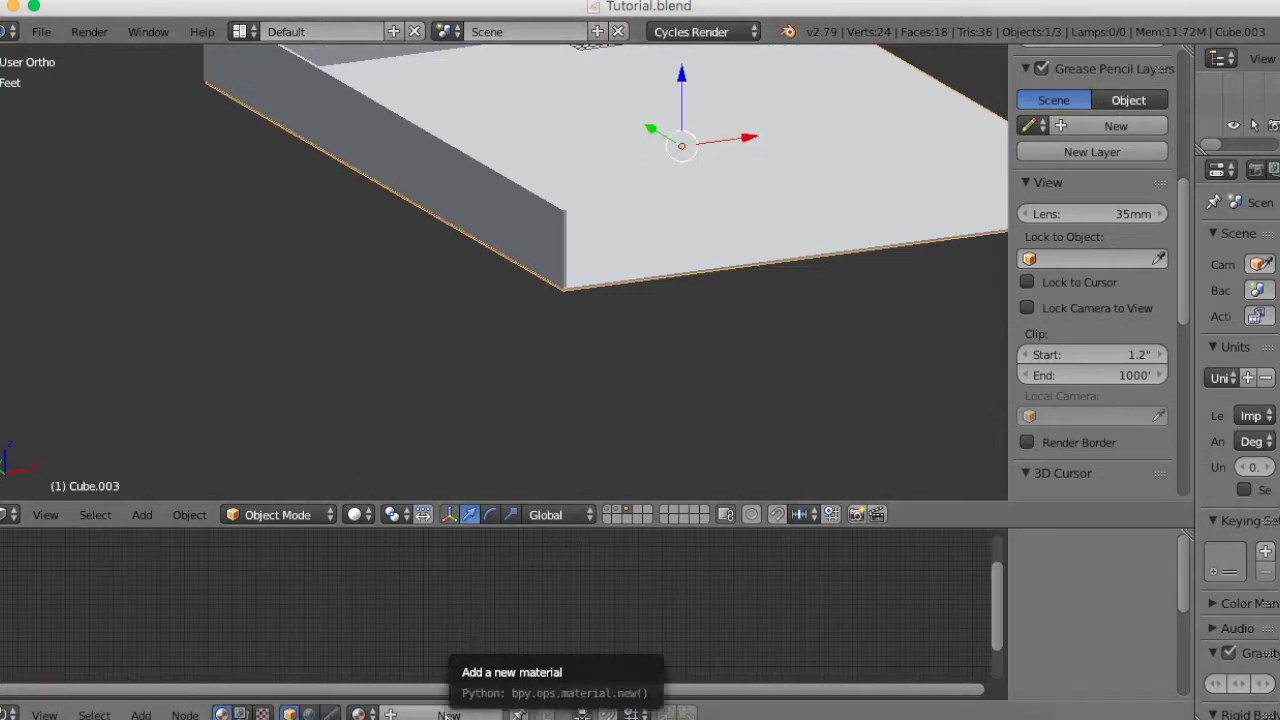
{"action": "left_click", "coordinate": [448, 712]}
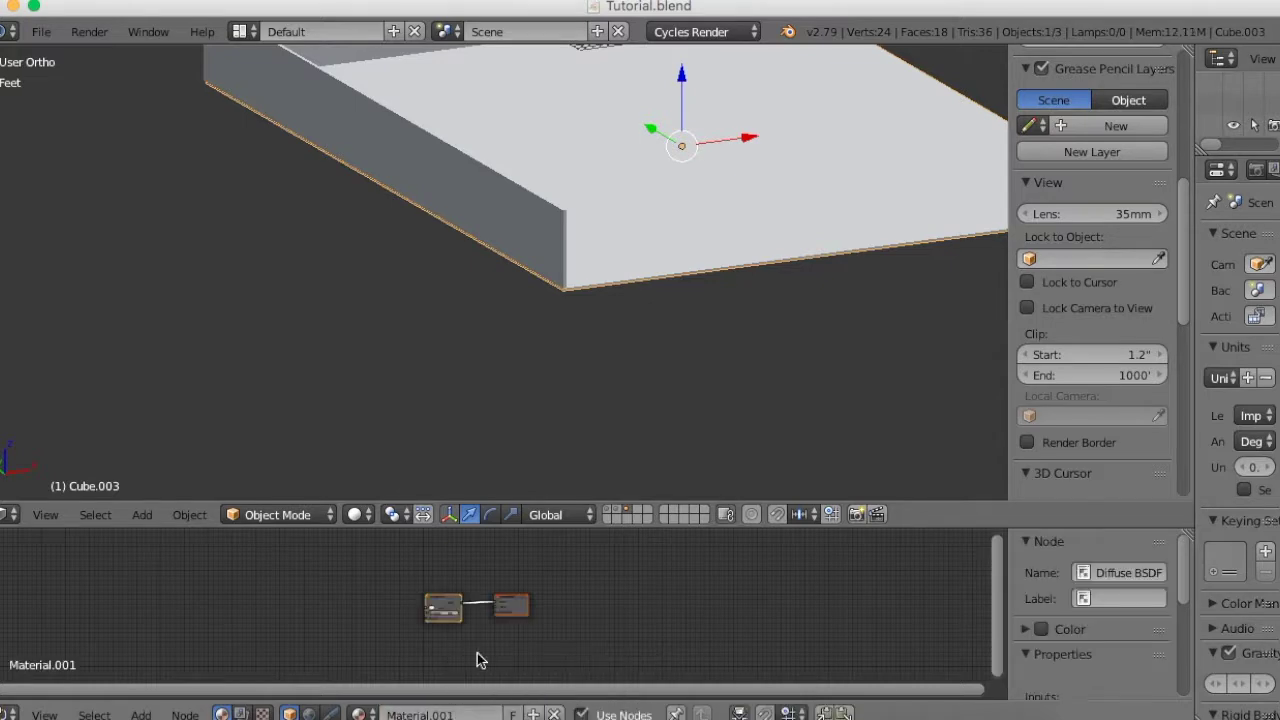
{"action": "scroll", "coordinate": [578, 591], "scroll_direction": "up", "scroll_amount": 4}
{"action": "scroll", "coordinate": [584, 600], "scroll_direction": "up", "scroll_amount": 3}
{"action": "type", "text": "ParkingFloor"}
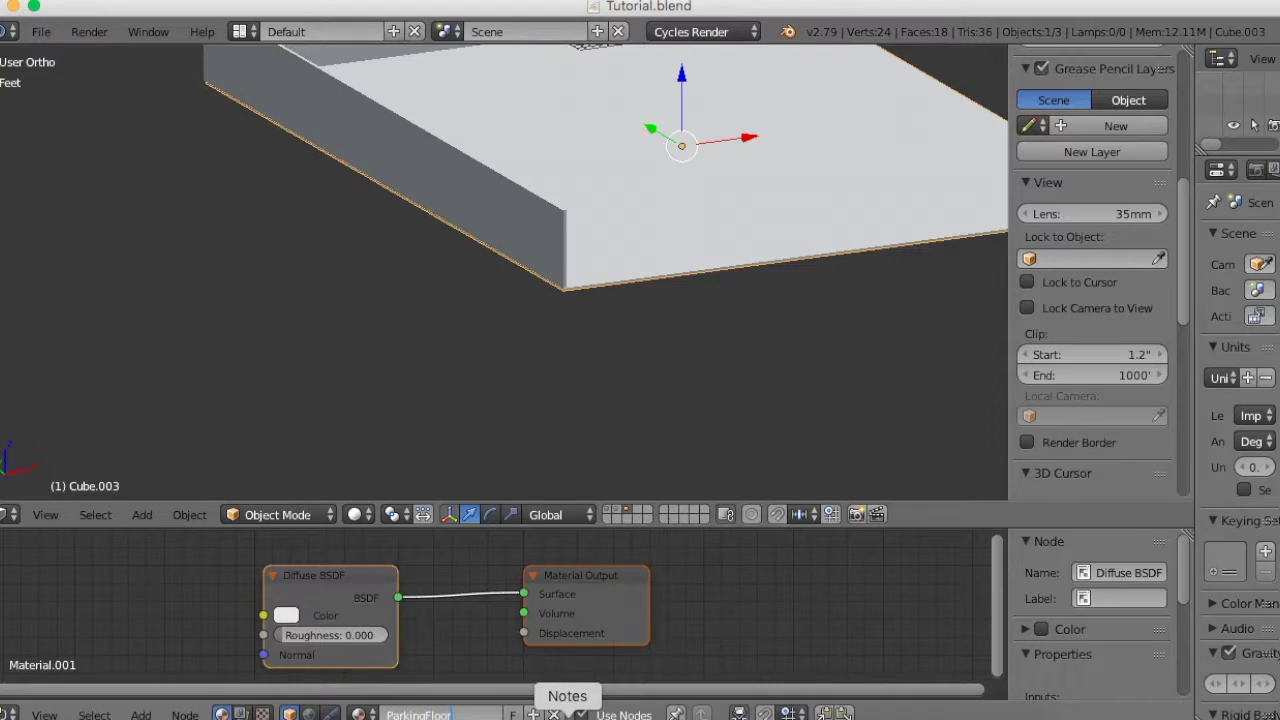
{"action": "key", "text": "Return"}
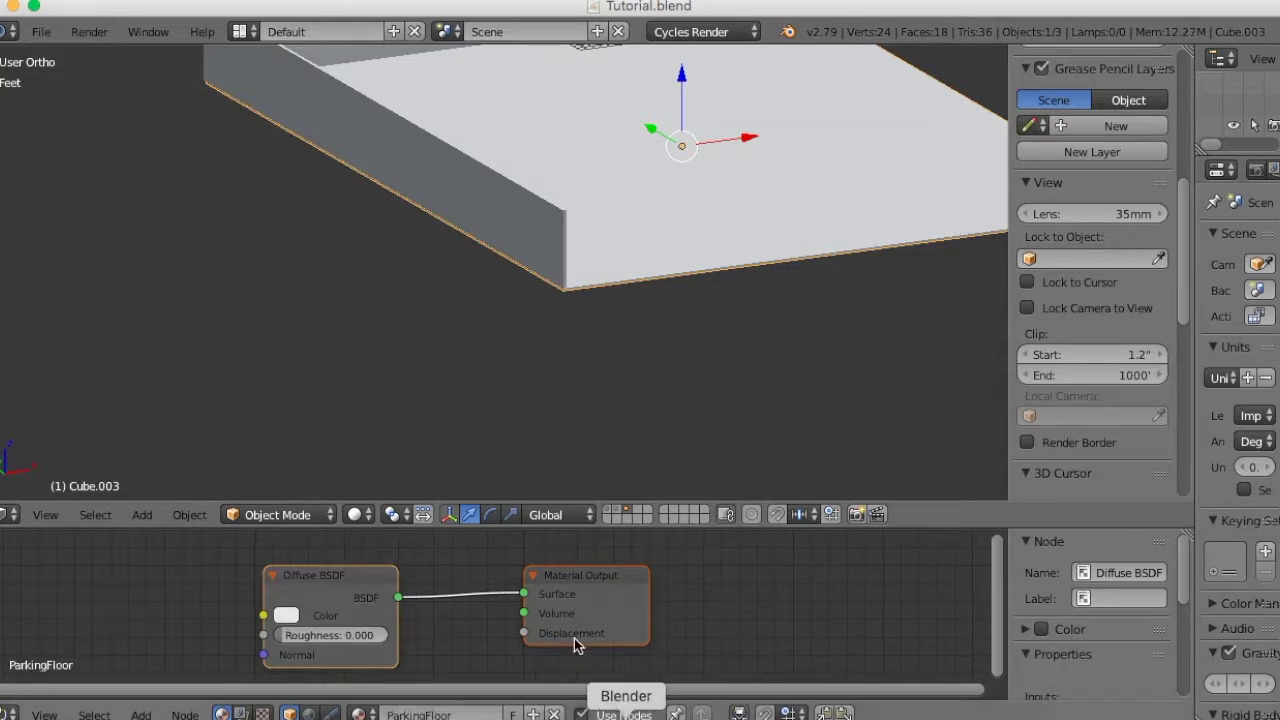
{"action": "scroll", "coordinate": [755, 320], "scroll_direction": "down", "scroll_amount": 2}
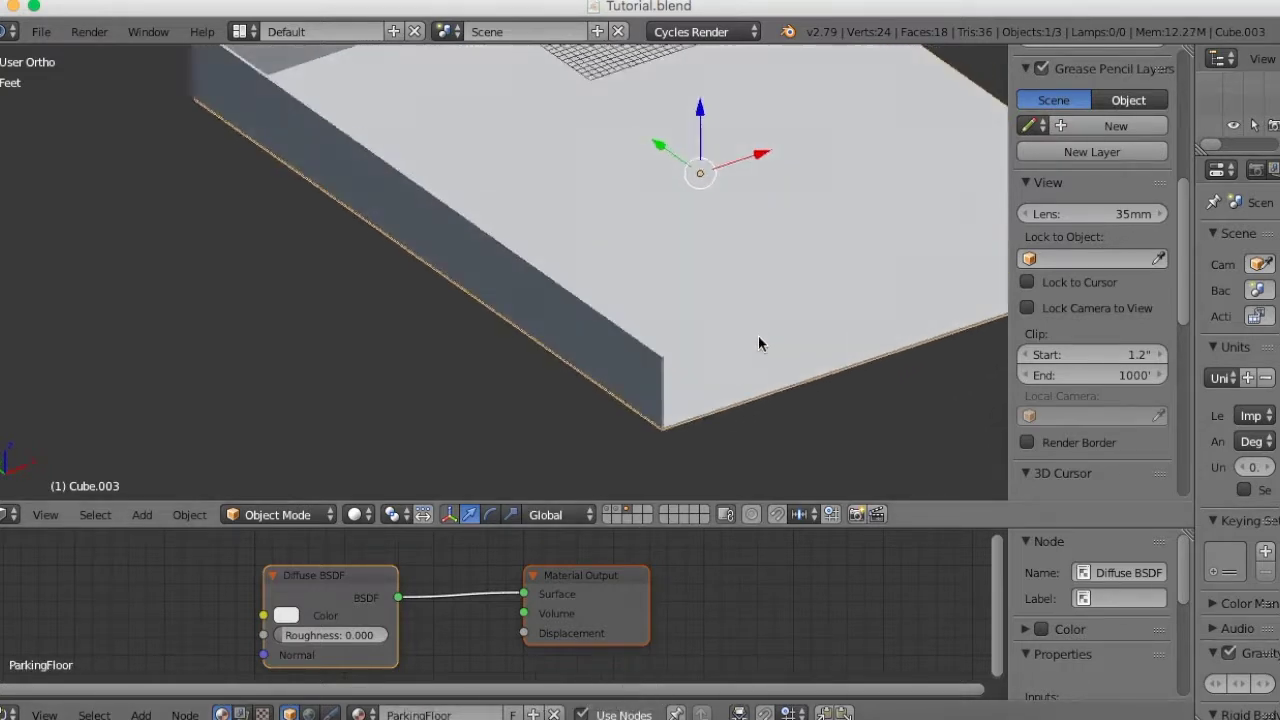
Step: Delete the leftover Cube object from the layer
{"action": "scroll", "coordinate": [590, 352], "scroll_direction": "down", "scroll_amount": 2}
{"action": "mouse_move", "coordinate": [613, 362]}
{"action": "middle_mouse_down"}
{"action": "mouse_move", "coordinate": [871, 406]}
{"action": "mouse_move", "coordinate": [760, 434]}
{"action": "mouse_move", "coordinate": [924, 402]}
{"action": "middle_mouse_up"}
{"action": "right_click", "coordinate": [605, 280]}
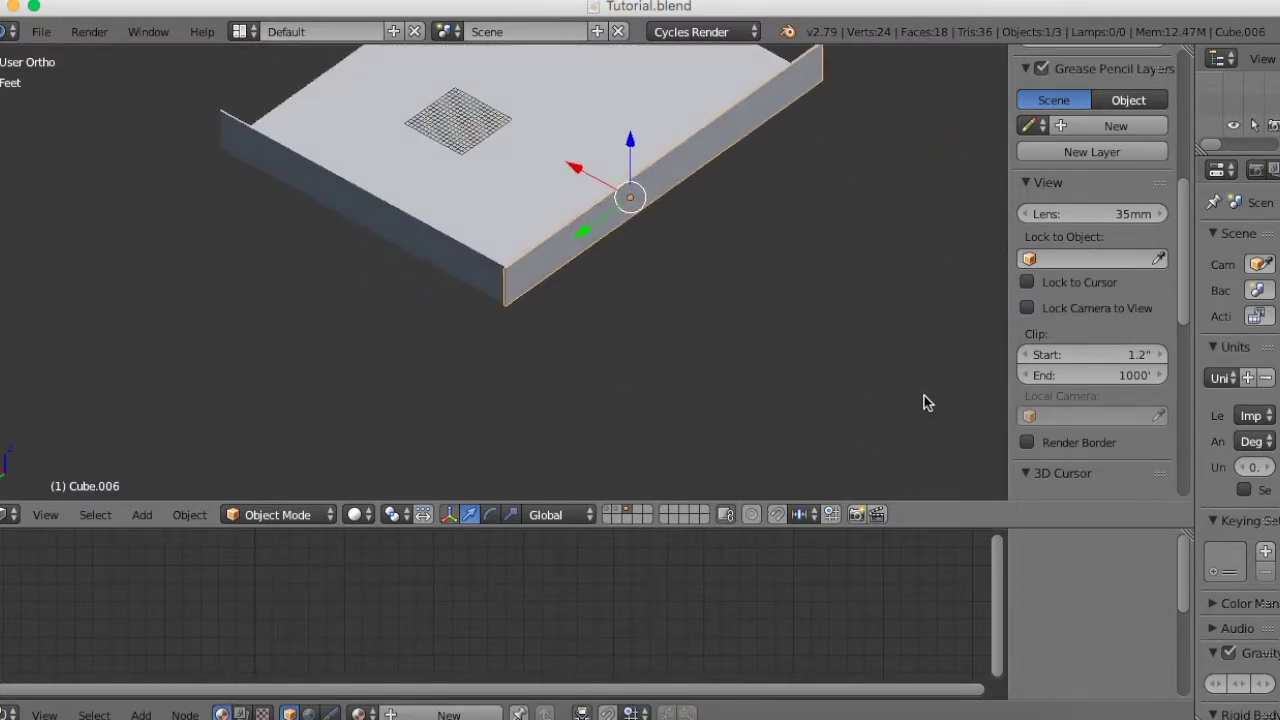
{"action": "mouse_move", "coordinate": [630, 310]}
{"action": "middle_mouse_down"}
{"action": "mouse_move", "coordinate": [654, 340]}
{"action": "mouse_move", "coordinate": [429, 354]}
{"action": "mouse_move", "coordinate": [237, 329]}
{"action": "mouse_move", "coordinate": [218, 300]}
{"action": "middle_mouse_up"}
{"action": "mouse_move", "coordinate": [371, 194]}
{"action": "middle_mouse_down"}
{"action": "mouse_move", "coordinate": [391, 323]}
{"action": "mouse_move", "coordinate": [583, 203]}
{"action": "mouse_move", "coordinate": [494, 211]}
{"action": "mouse_move", "coordinate": [551, 251]}
{"action": "mouse_move", "coordinate": [674, 260]}
{"action": "mouse_move", "coordinate": [375, 283]}
{"action": "mouse_move", "coordinate": [269, 263]}
{"action": "mouse_move", "coordinate": [600, 277]}
{"action": "mouse_move", "coordinate": [689, 266]}
{"action": "mouse_move", "coordinate": [496, 214]}
{"action": "mouse_move", "coordinate": [669, 349]}
{"action": "mouse_move", "coordinate": [624, 370]}
{"action": "mouse_move", "coordinate": [517, 346]}
{"action": "mouse_move", "coordinate": [595, 337]}
{"action": "middle_mouse_up"}
{"action": "scroll", "coordinate": [525, 229], "scroll_direction": "down", "scroll_amount": 2}
{"action": "scroll", "coordinate": [526, 250], "scroll_direction": "down", "scroll_amount": 3}
{"action": "scroll", "coordinate": [517, 317], "scroll_direction": "down", "scroll_amount": 2}
{"action": "scroll", "coordinate": [586, 323], "scroll_direction": "up", "scroll_amount": 3}
{"action": "scroll", "coordinate": [586, 325], "scroll_direction": "up", "scroll_amount": 2}
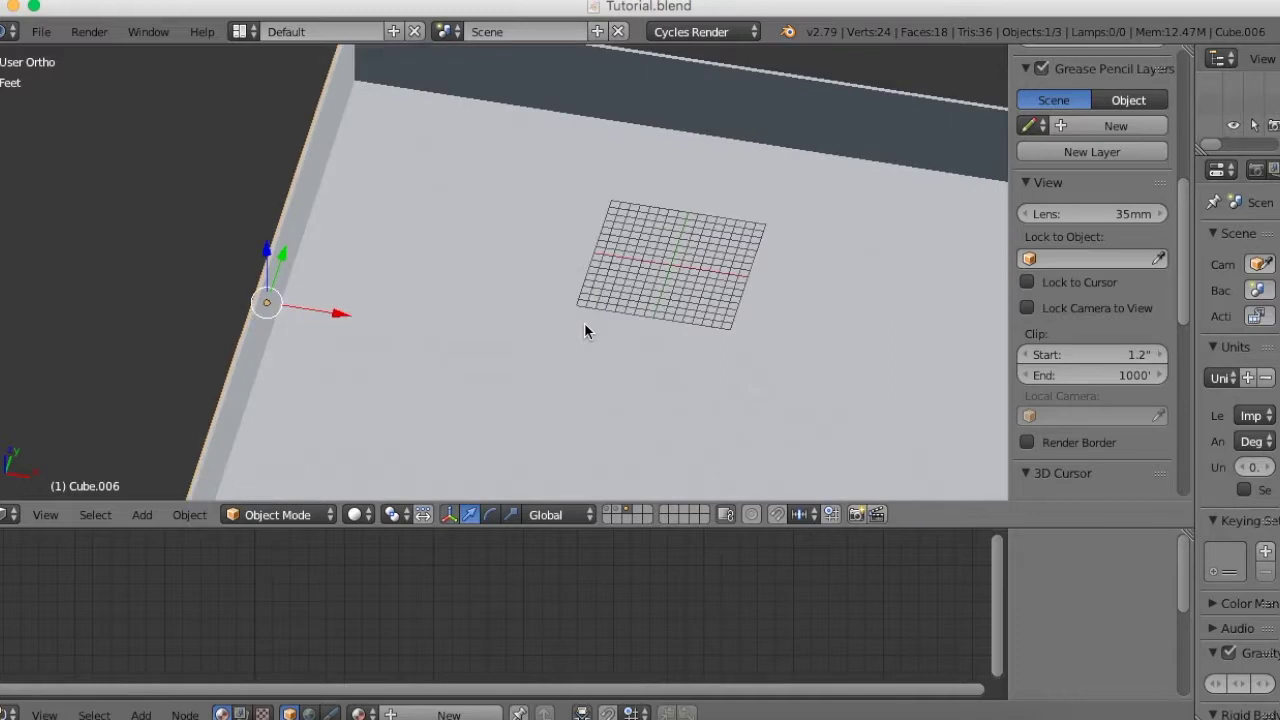
{"action": "key", "text": "x"}
{"action": "left_click", "coordinate": [586, 327]}
{"action": "scroll", "coordinate": [583, 345], "scroll_direction": "down", "scroll_amount": 2}
Step: Select the wall piece Cube.005 and enter Edit Mode
{"action": "mouse_move", "coordinate": [581, 350]}
{"action": "middle_mouse_down"}
{"action": "mouse_move", "coordinate": [658, 334]}
{"action": "mouse_move", "coordinate": [527, 92]}
{"action": "middle_mouse_up"}
{"action": "right_click", "coordinate": [519, 117]}
{"action": "mouse_move", "coordinate": [457, 220]}
{"action": "middle_mouse_down"}
{"action": "mouse_move", "coordinate": [543, 203]}
{"action": "mouse_move", "coordinate": [530, 208]}
{"action": "middle_mouse_up"}
{"action": "key", "text": "Tab"}
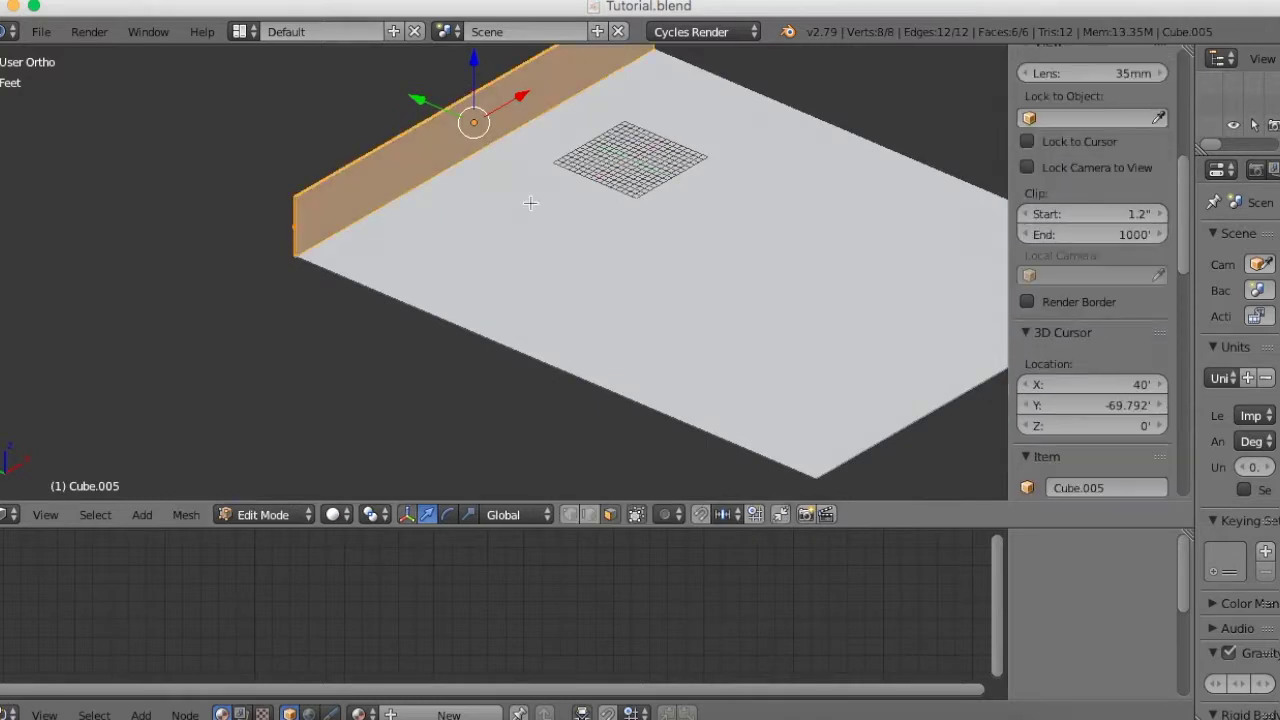
Step: Loop-cut Cube.005 vertically and slide the new edge close to the wall's end
{"action": "scroll", "coordinate": [529, 200], "scroll_direction": "up", "scroll_amount": 1}
{"action": "scroll", "coordinate": [529, 200], "scroll_direction": "up", "scroll_amount": 2}
{"action": "scroll", "coordinate": [480, 215], "scroll_direction": "down", "scroll_amount": 3}
{"action": "mouse_move", "coordinate": [431, 227]}
{"action": "middle_mouse_down"}
{"action": "mouse_move", "coordinate": [749, 249]}
{"action": "mouse_move", "coordinate": [776, 238]}
{"action": "middle_mouse_up"}
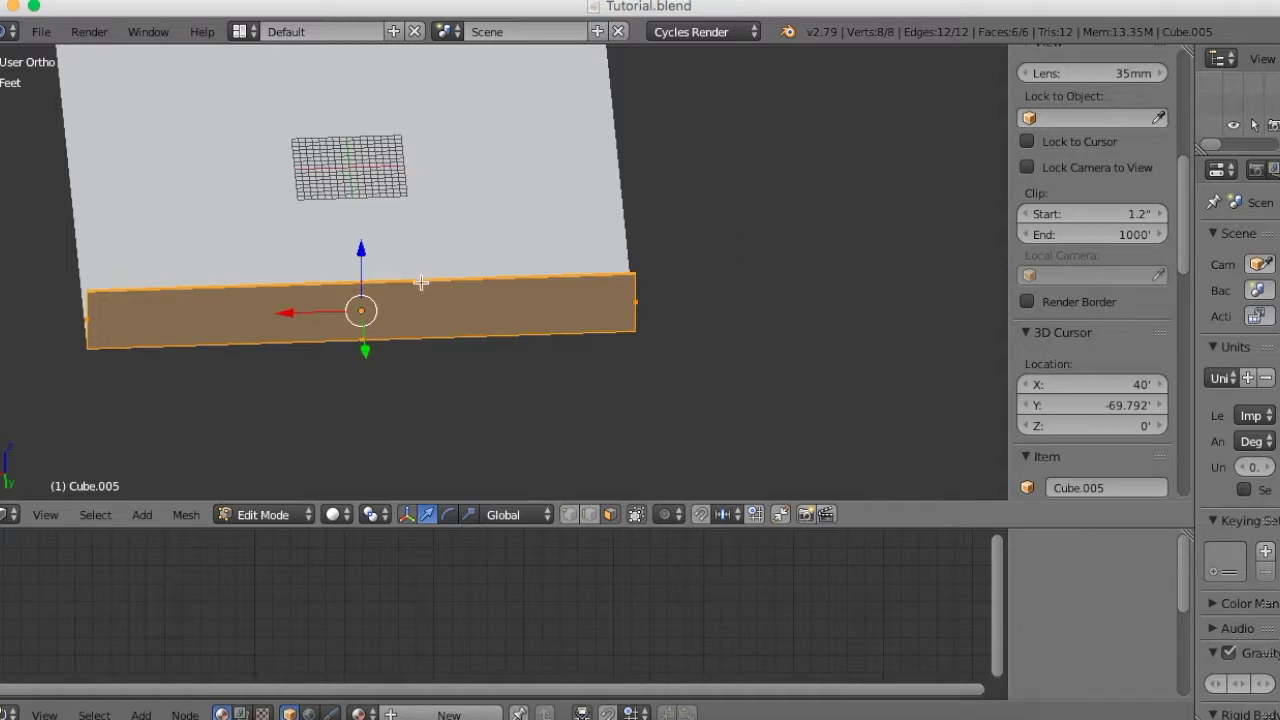
{"action": "key", "text": "ctrl+r"}
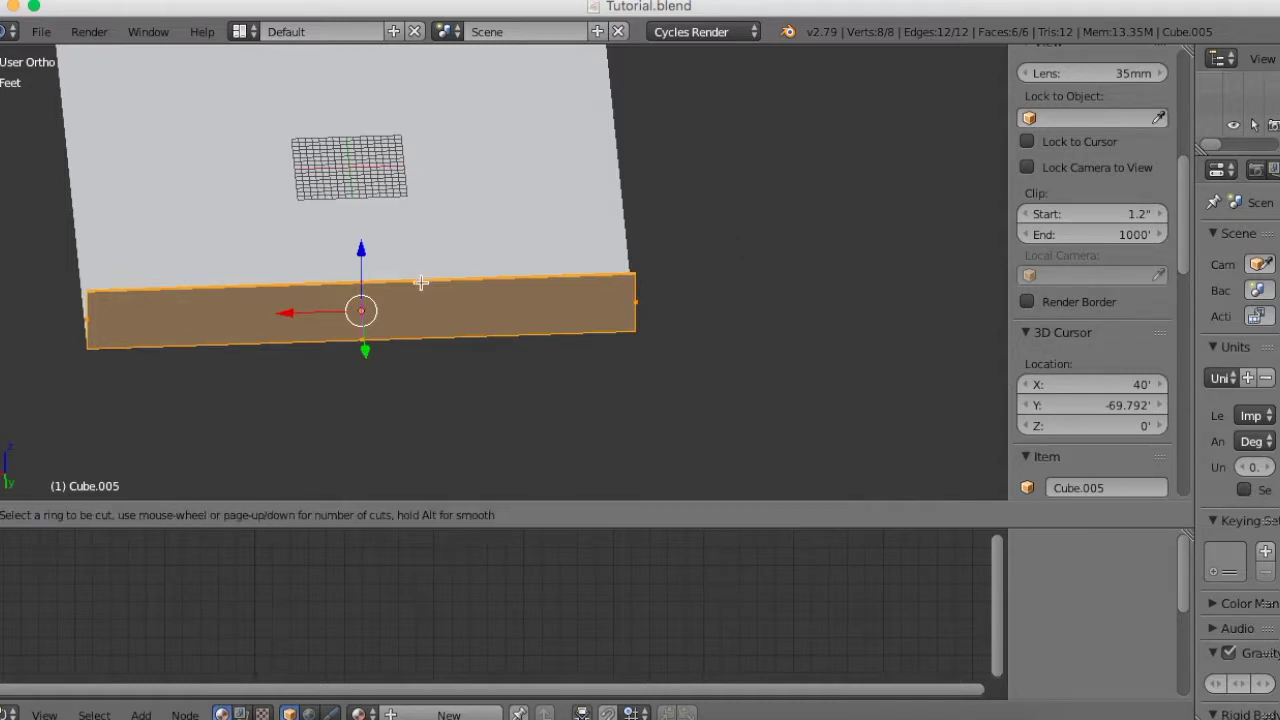
{"action": "left_click", "coordinate": [421, 283]}
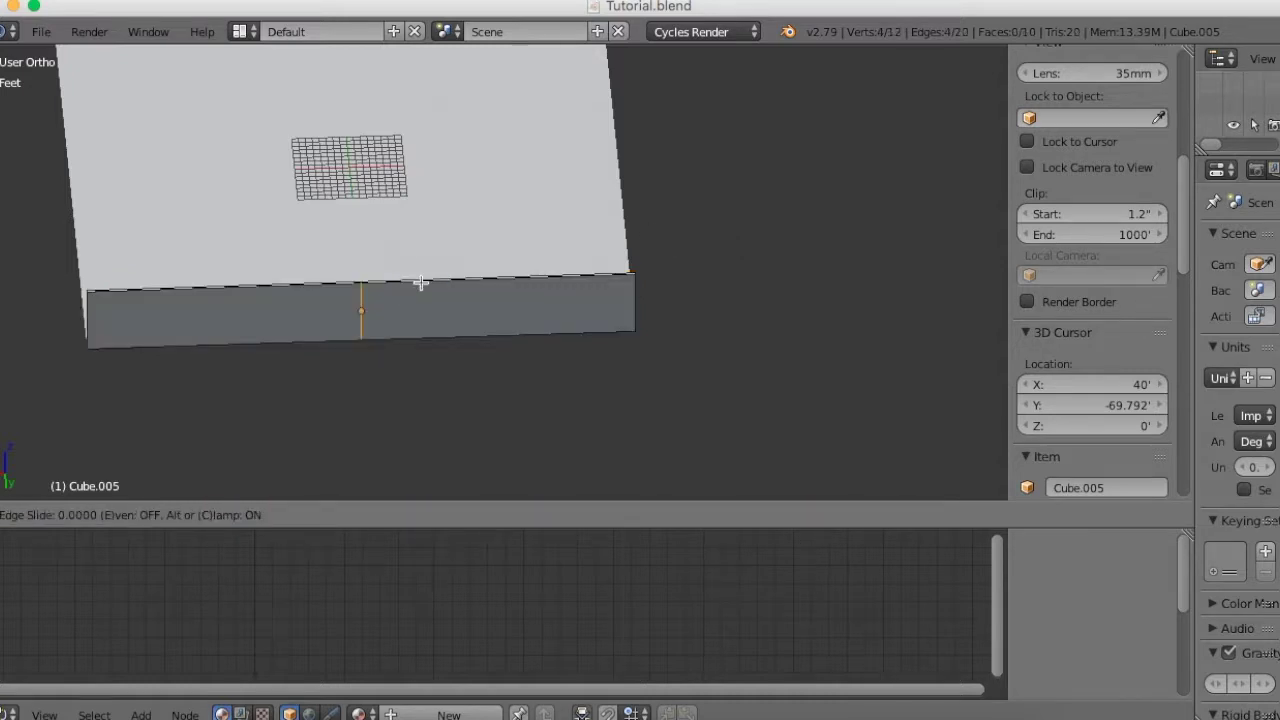
{"action": "left_click", "coordinate": [690, 344]}
{"action": "scroll", "coordinate": [754, 374], "scroll_direction": "up", "scroll_amount": 2}
{"action": "middle_click_drag", "start_coordinate": [789, 406], "coordinate": [787, 380]}
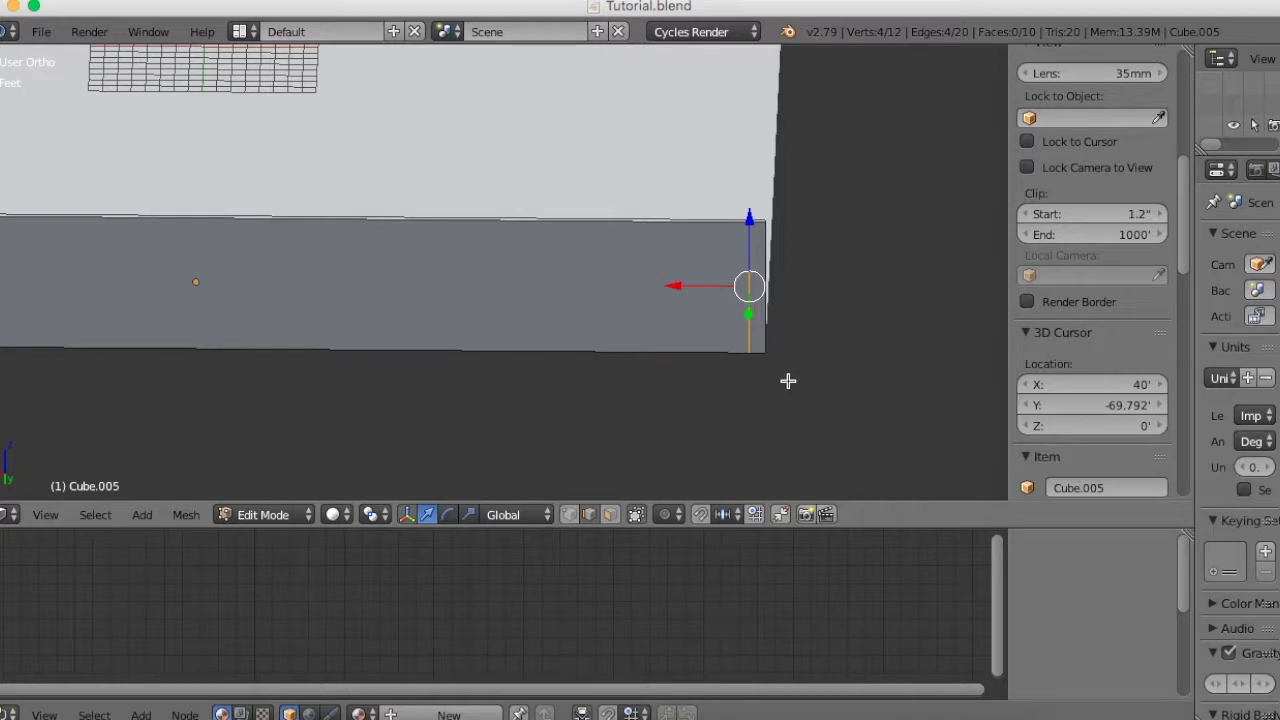
{"action": "scroll", "coordinate": [788, 380], "scroll_direction": "up", "scroll_amount": 3}
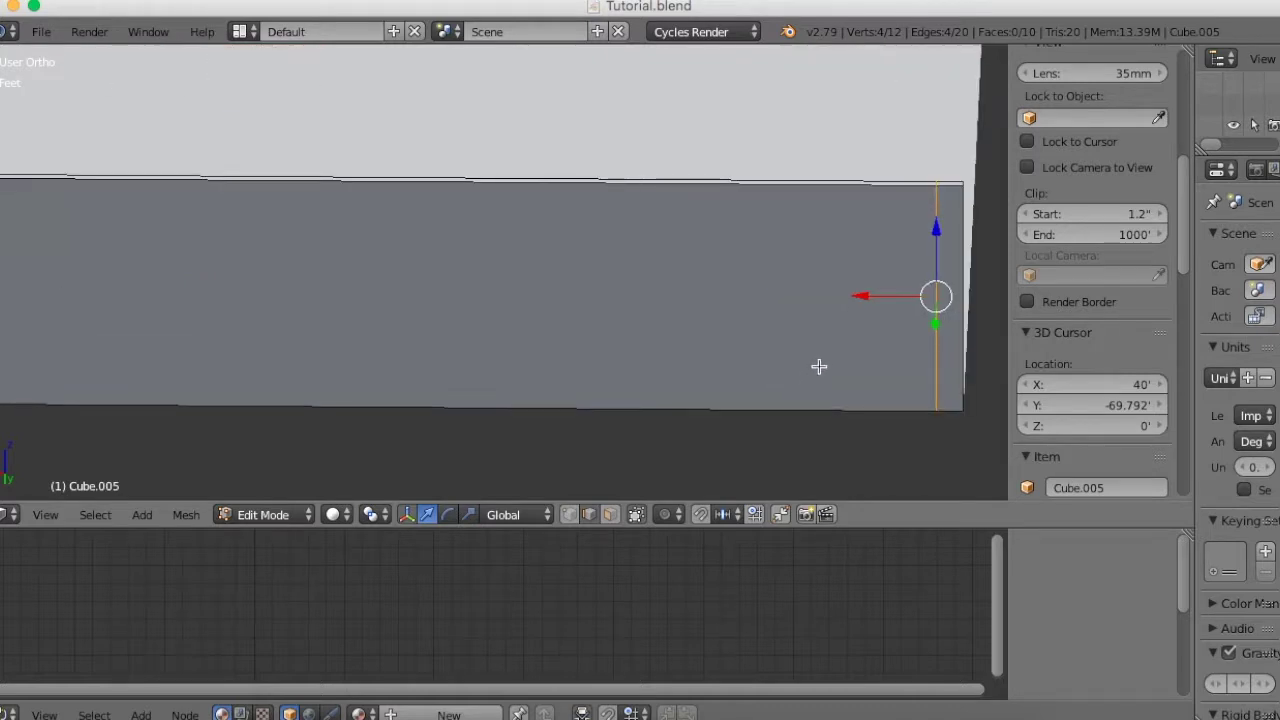
{"action": "mouse_move", "coordinate": [818, 366]}
{"action": "middle_mouse_down"}
{"action": "mouse_move", "coordinate": [643, 383]}
{"action": "mouse_move", "coordinate": [866, 383]}
{"action": "middle_mouse_up"}
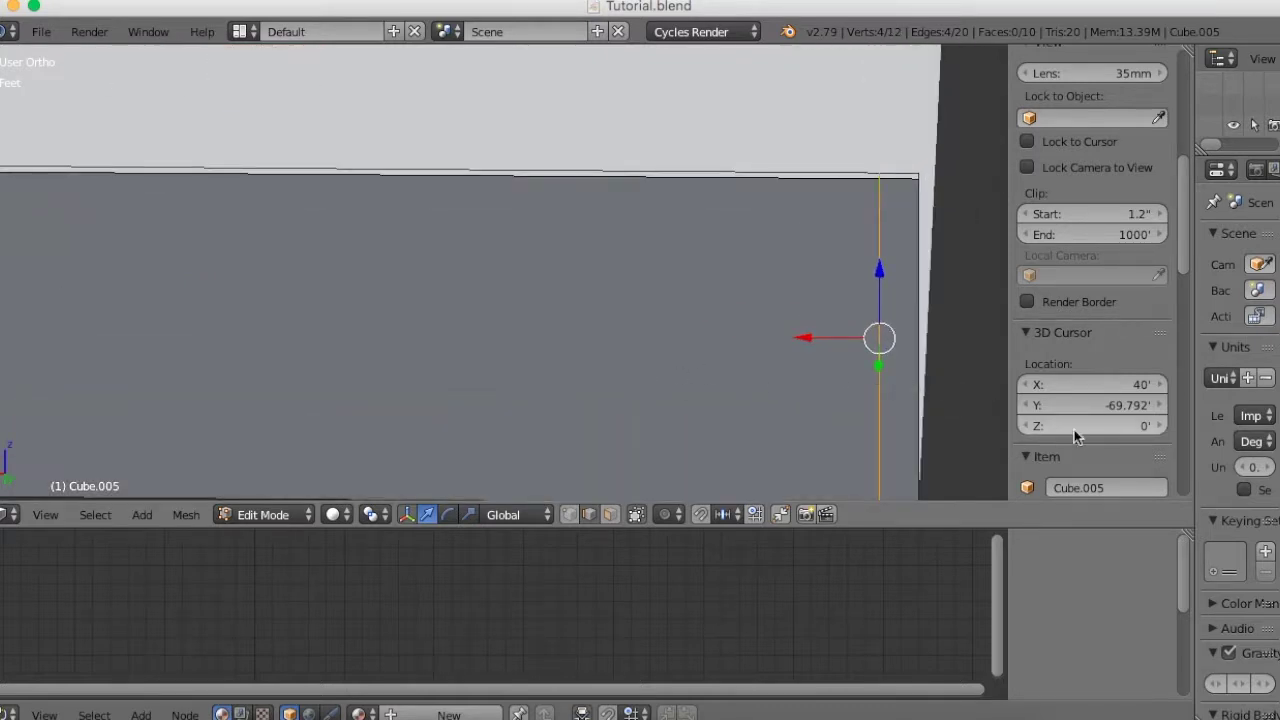
{"action": "scroll", "coordinate": [1140, 386], "scroll_direction": "down", "scroll_amount": 4}
{"action": "scroll", "coordinate": [1140, 386], "scroll_direction": "down", "scroll_amount": 2}
{"action": "scroll", "coordinate": [1141, 389], "scroll_direction": "down", "scroll_amount": 3}
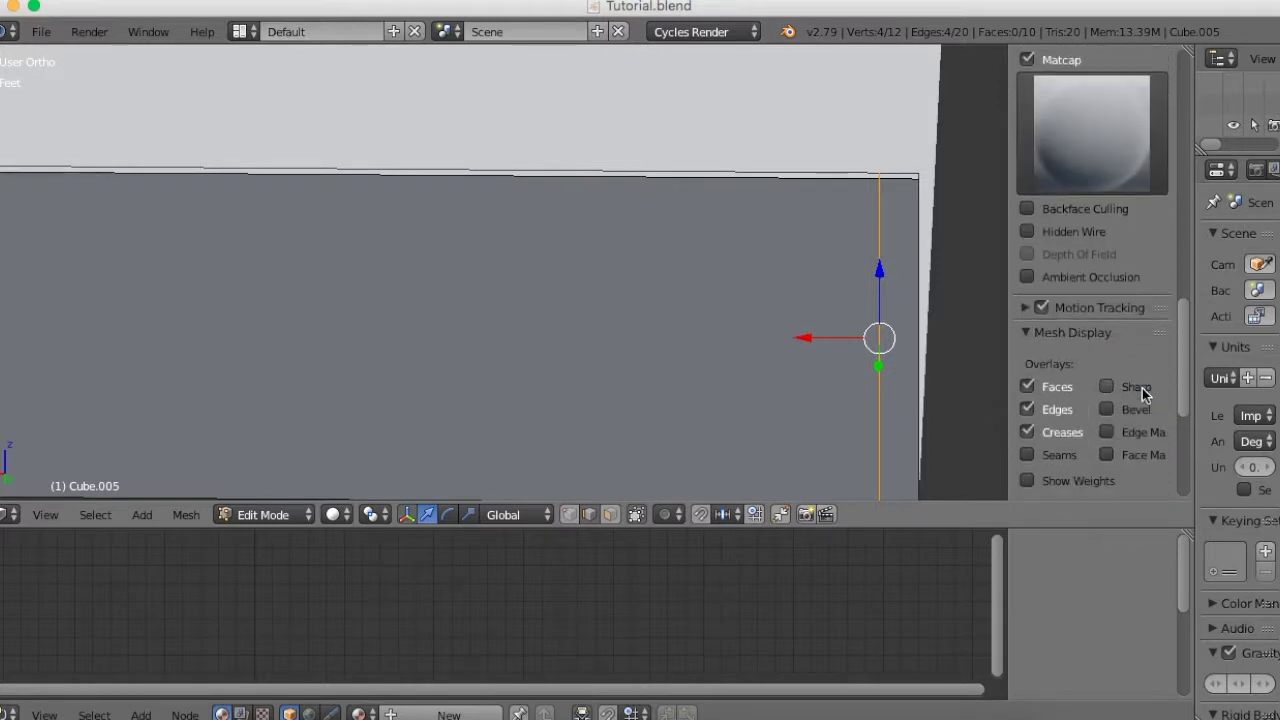
Step: Turn on edge length display and apply the wall's rotation and scale
{"action": "scroll", "coordinate": [1141, 389], "scroll_direction": "down", "scroll_amount": 5}
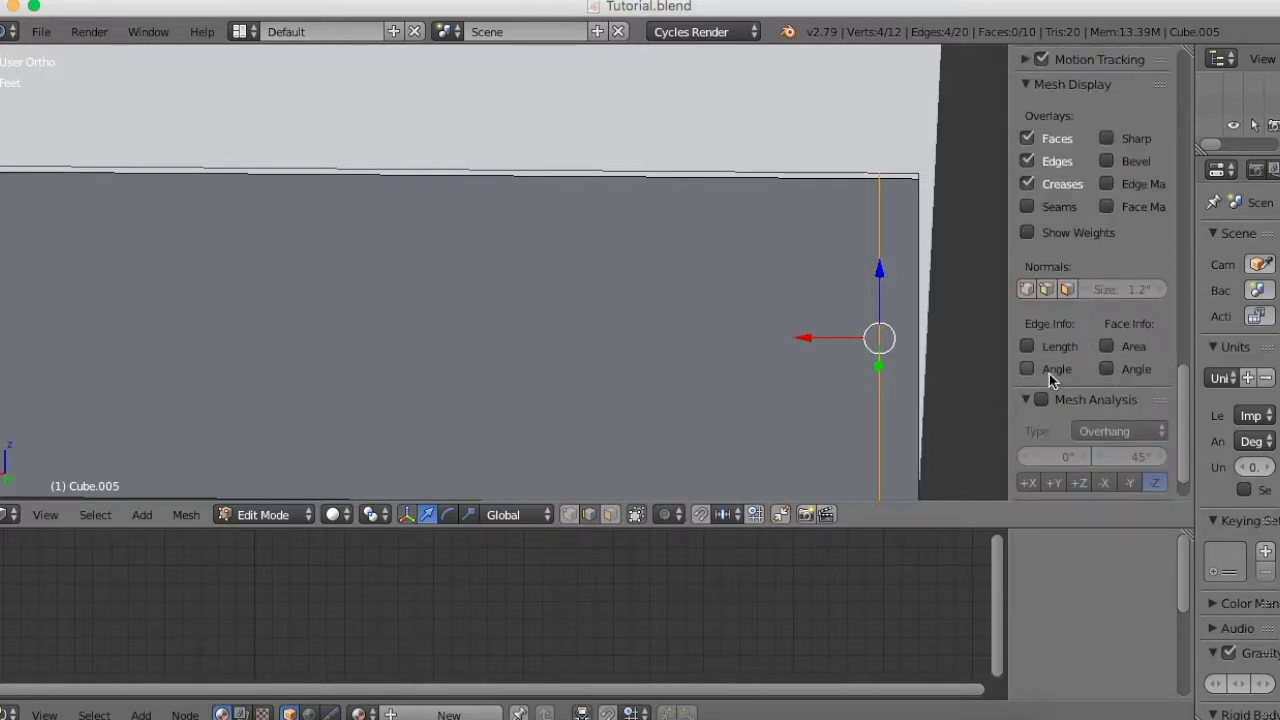
{"action": "left_click", "coordinate": [1028, 346]}
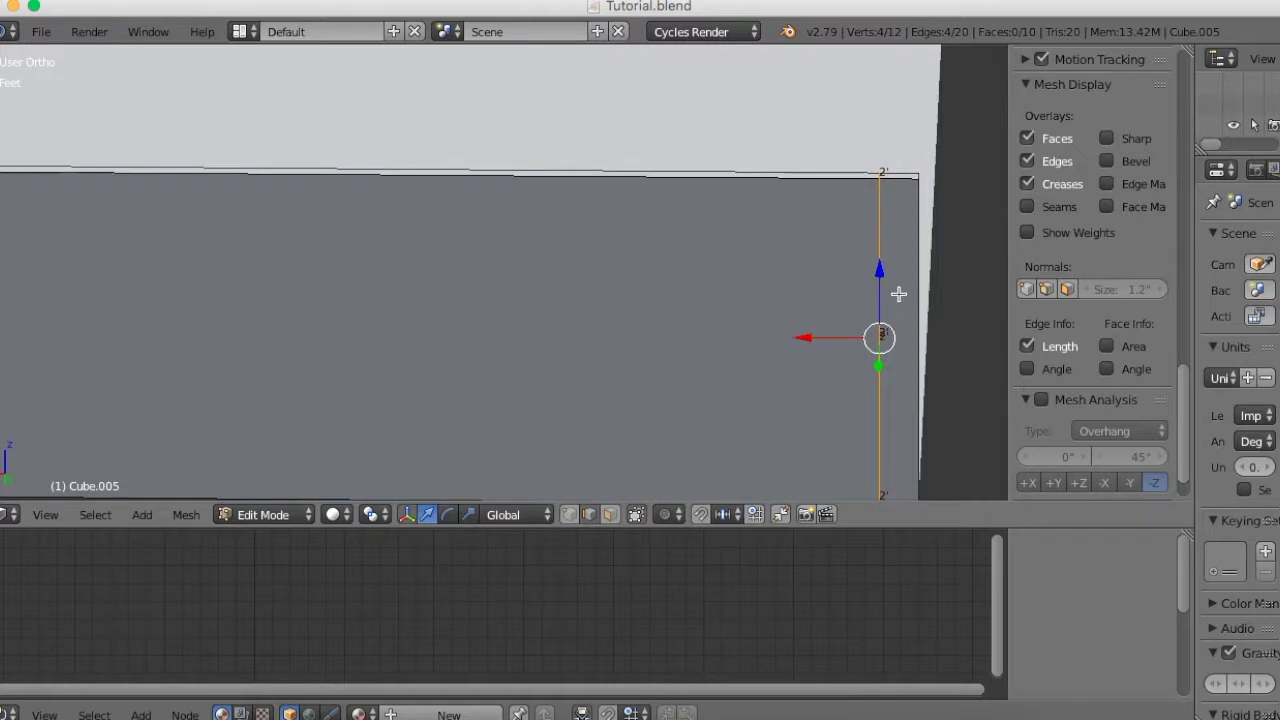
{"action": "key", "text": "Tab"}
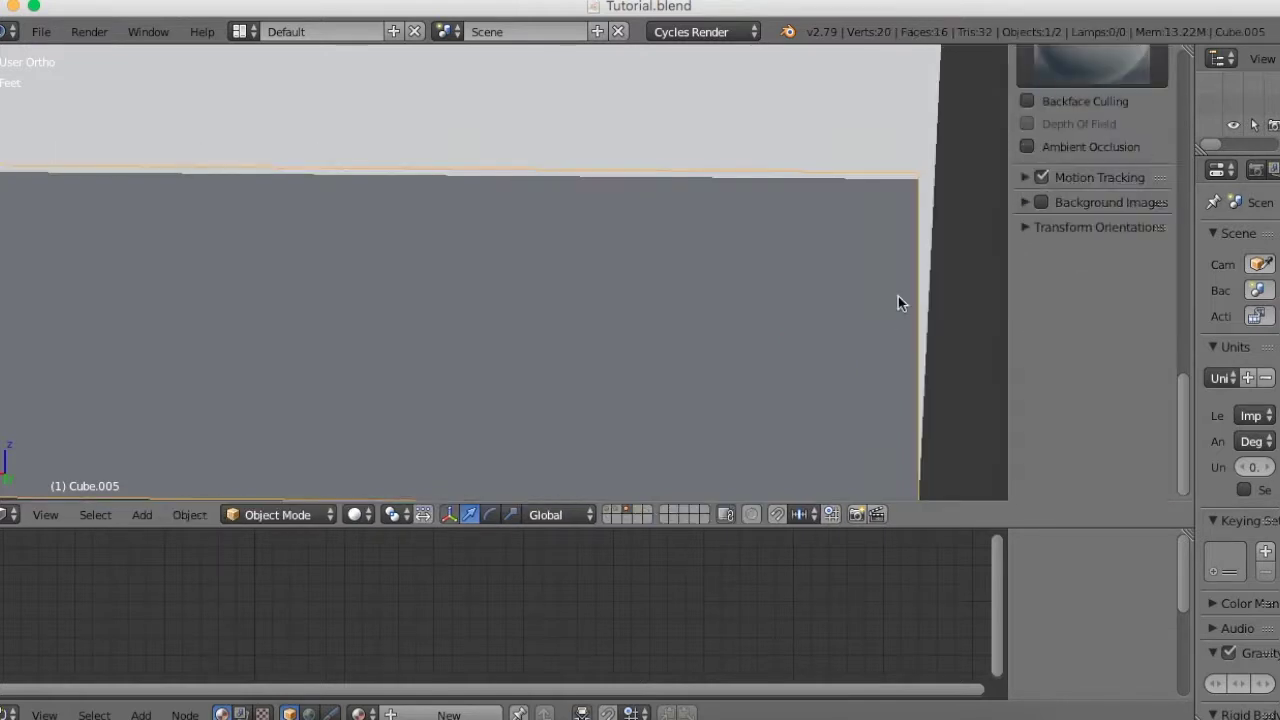
{"action": "key", "text": "ctrl+a"}
{"action": "left_click", "coordinate": [871, 301]}
{"action": "key", "text": "Tab"}
{"action": "mouse_move", "coordinate": [875, 342]}
{"action": "middle_mouse_down"}
{"action": "mouse_move", "coordinate": [857, 338]}
{"action": "mouse_move", "coordinate": [863, 319]}
{"action": "middle_mouse_up"}
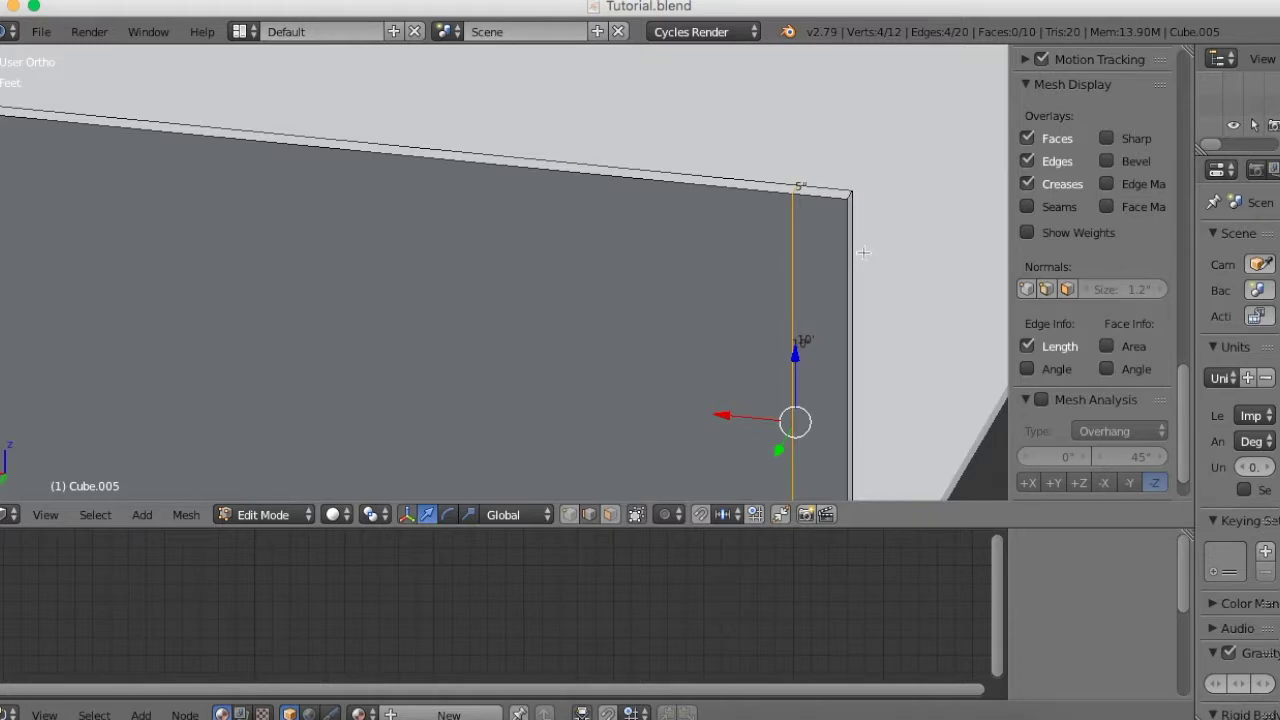
Step: Move the cut edge along X to leave a narrow end strip about 4.79" wide
{"action": "key", "text": "g"}
{"action": "key", "text": "x"}
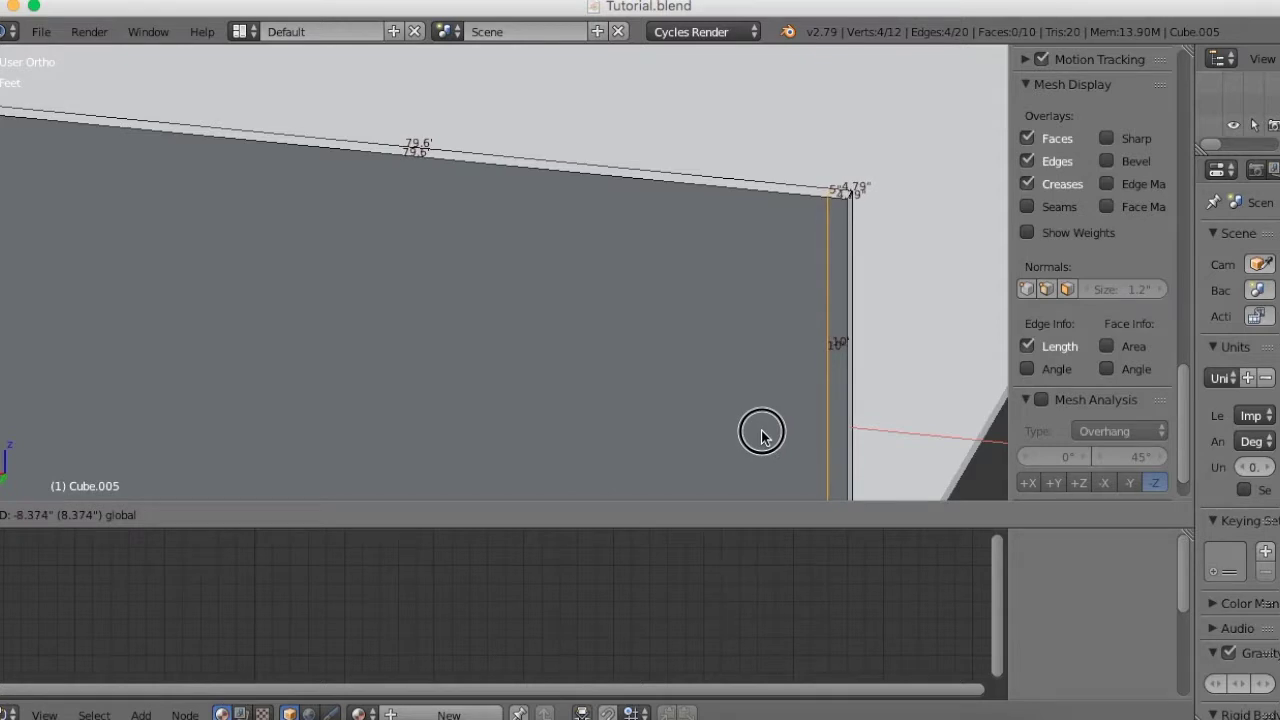
{"action": "left_click", "coordinate": [761, 435]}
{"action": "mouse_move", "coordinate": [803, 363]}
{"action": "middle_mouse_down"}
{"action": "mouse_move", "coordinate": [815, 364]}
{"action": "mouse_move", "coordinate": [586, 403]}
{"action": "mouse_move", "coordinate": [432, 324]}
{"action": "mouse_move", "coordinate": [620, 390]}
{"action": "mouse_move", "coordinate": [734, 383]}
{"action": "mouse_move", "coordinate": [664, 342]}
{"action": "middle_mouse_up"}
Step: Switch to face select, hide edge lengths, and select the wall's narrow end face
{"action": "key", "text": "ctrl+Tab"}
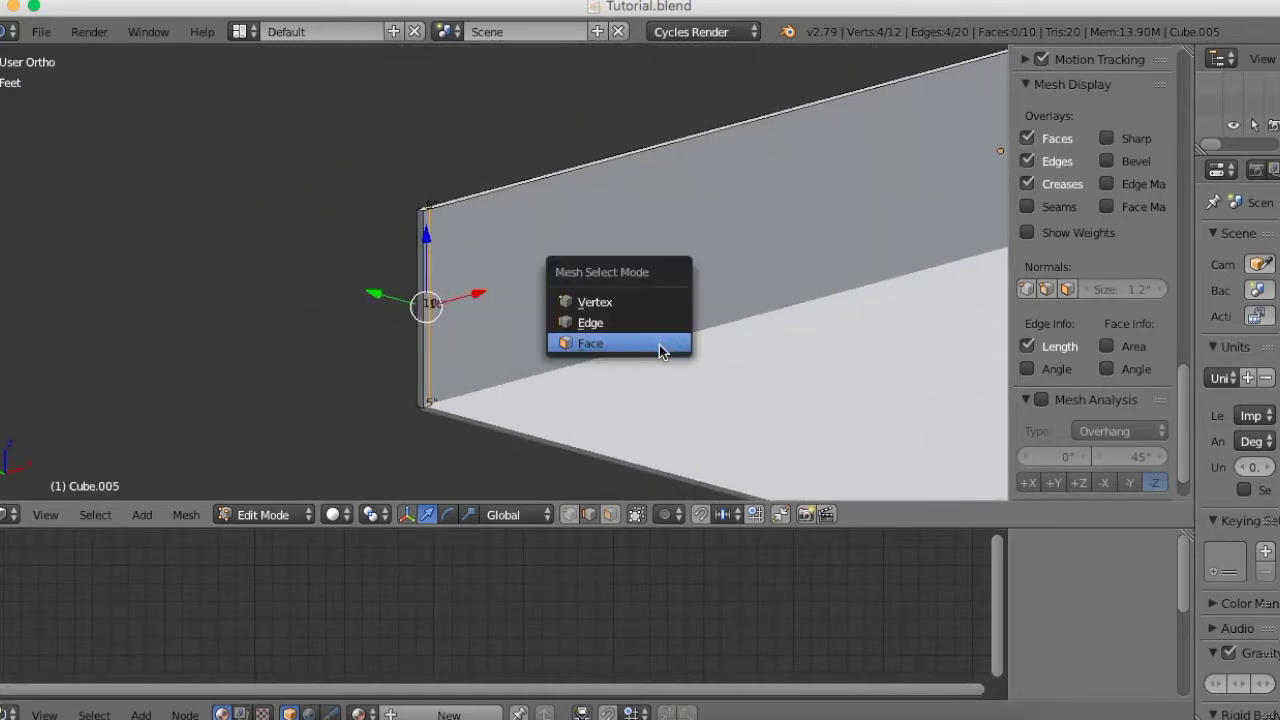
{"action": "left_click", "coordinate": [659, 351]}
{"action": "scroll", "coordinate": [1126, 371], "scroll_direction": "down", "scroll_amount": 5}
{"action": "left_click", "coordinate": [1028, 148]}
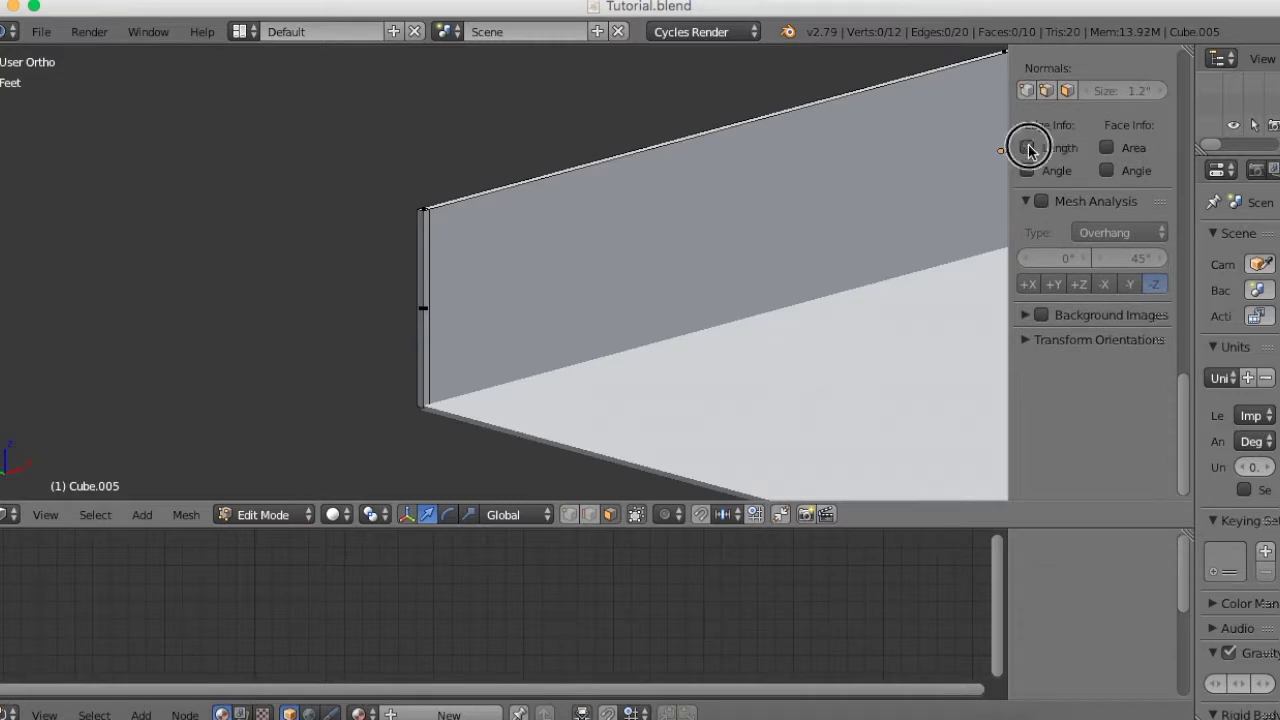
{"action": "scroll", "coordinate": [629, 243], "scroll_direction": "up", "scroll_amount": 4}
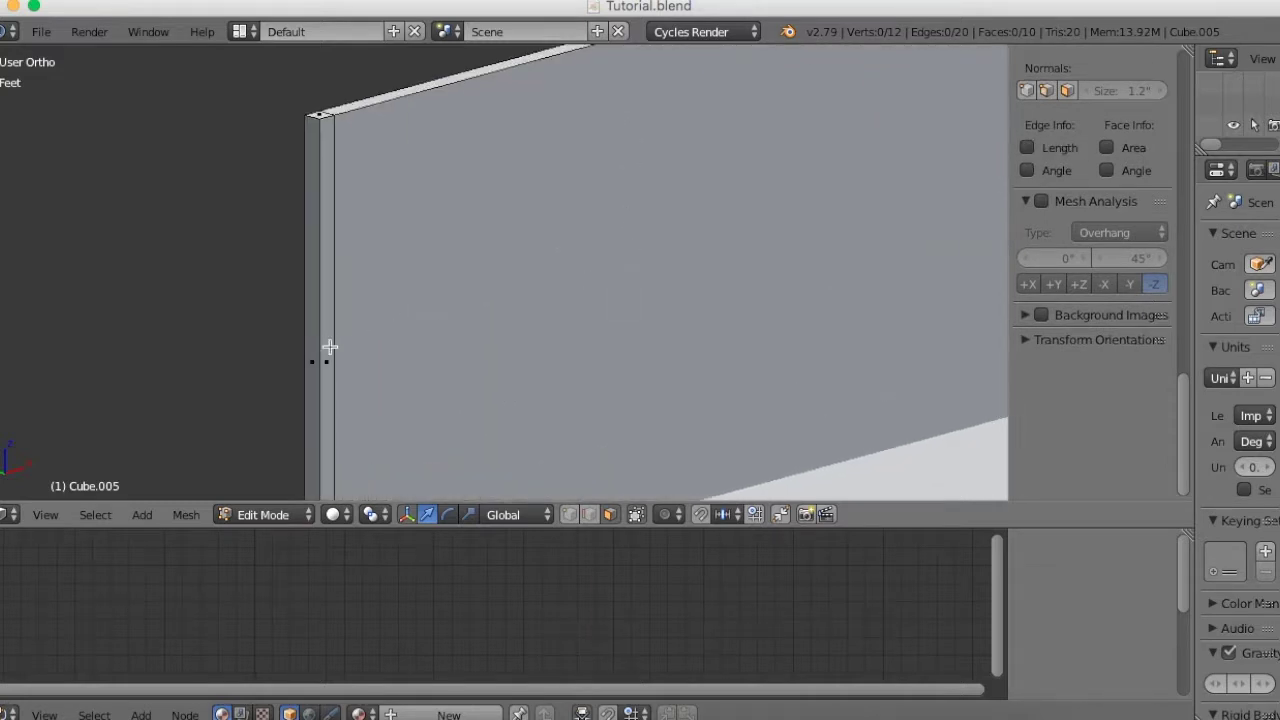
{"action": "right_click", "coordinate": [330, 347]}
{"action": "middle_click_drag", "start_coordinate": [330, 347], "coordinate": [786, 427]}
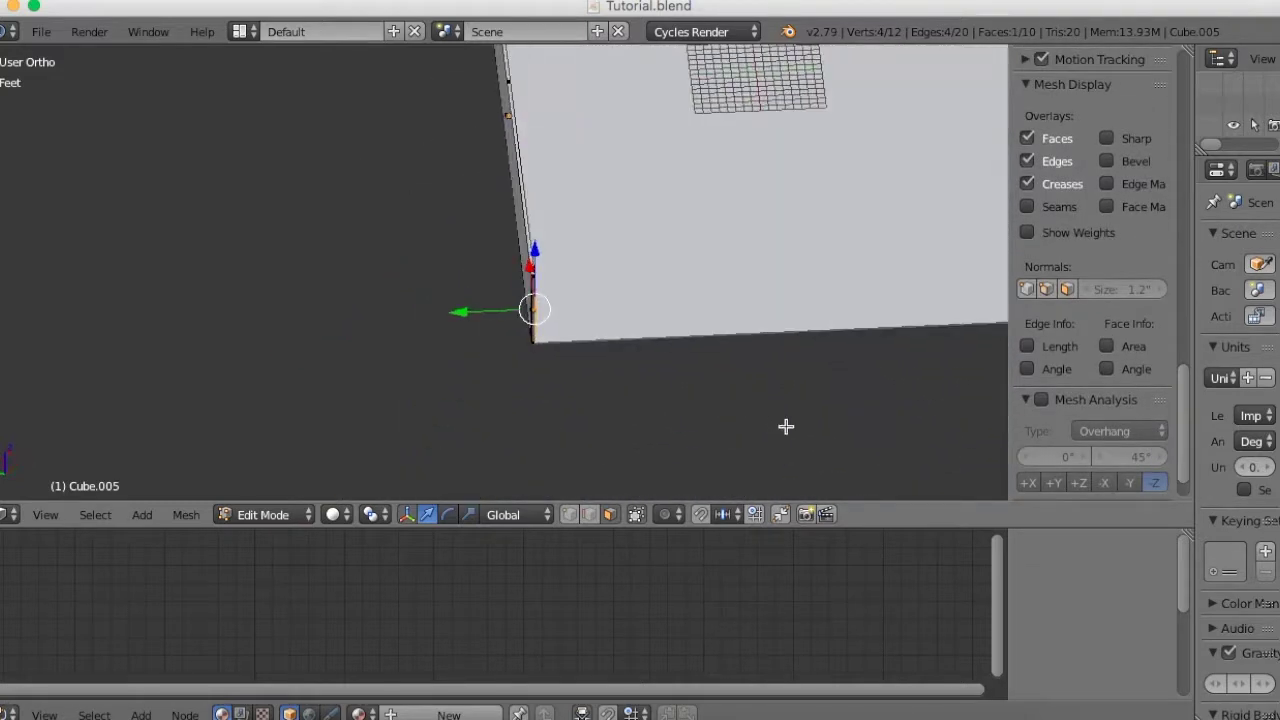
Step: Extrude the narrow end face of Cube.005 outward into a short return section
{"action": "key", "text": "e"}
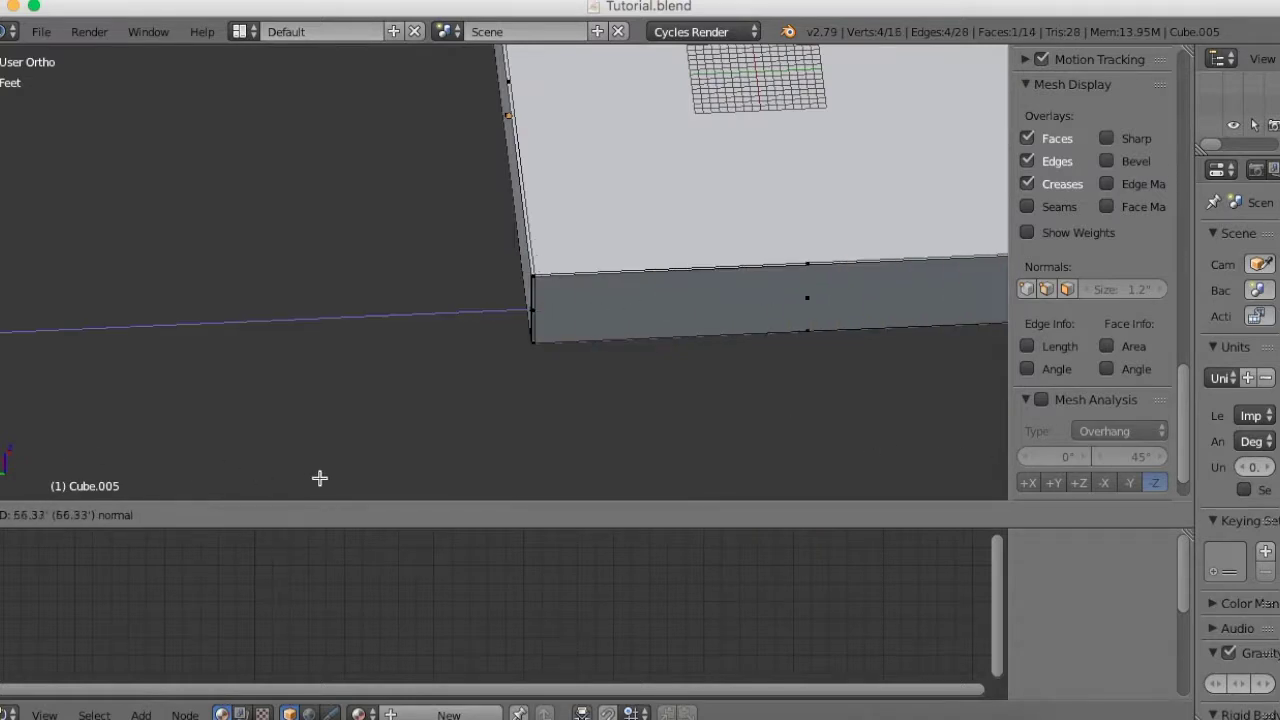
{"action": "left_click", "coordinate": [383, 488]}
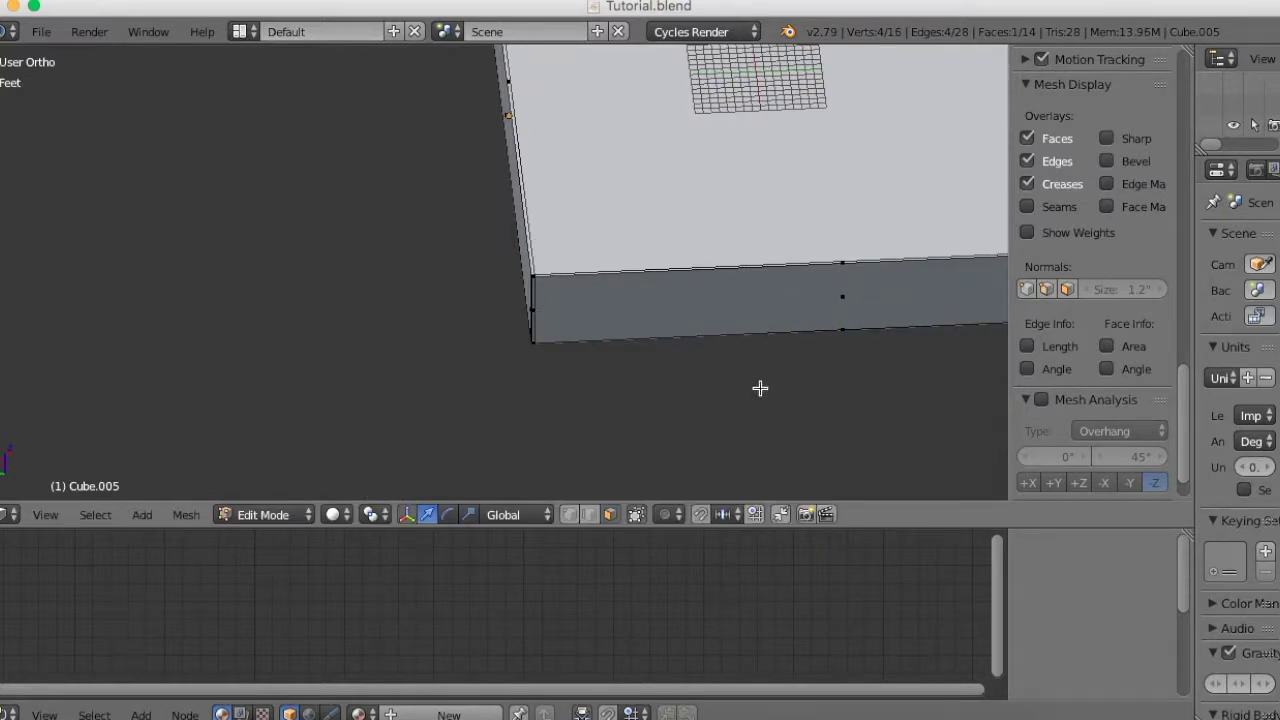
{"action": "mouse_move", "coordinate": [847, 371]}
{"action": "middle_mouse_down"}
{"action": "mouse_move", "coordinate": [271, 366]}
{"action": "mouse_move", "coordinate": [420, 351]}
{"action": "mouse_move", "coordinate": [500, 300]}
{"action": "mouse_move", "coordinate": [917, 300]}
{"action": "middle_mouse_up"}
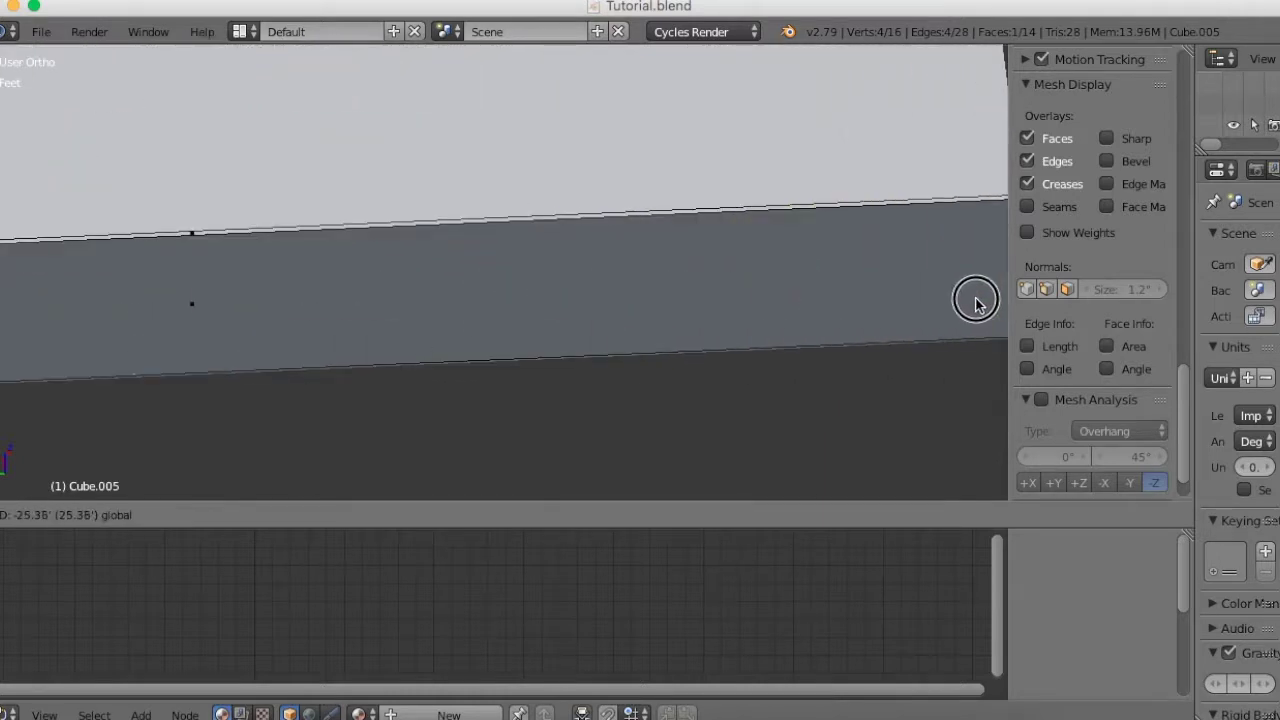
{"action": "middle_click_drag", "start_coordinate": [895, 430], "coordinate": [569, 431]}
{"action": "middle_click_drag", "start_coordinate": [686, 417], "coordinate": [666, 361]}
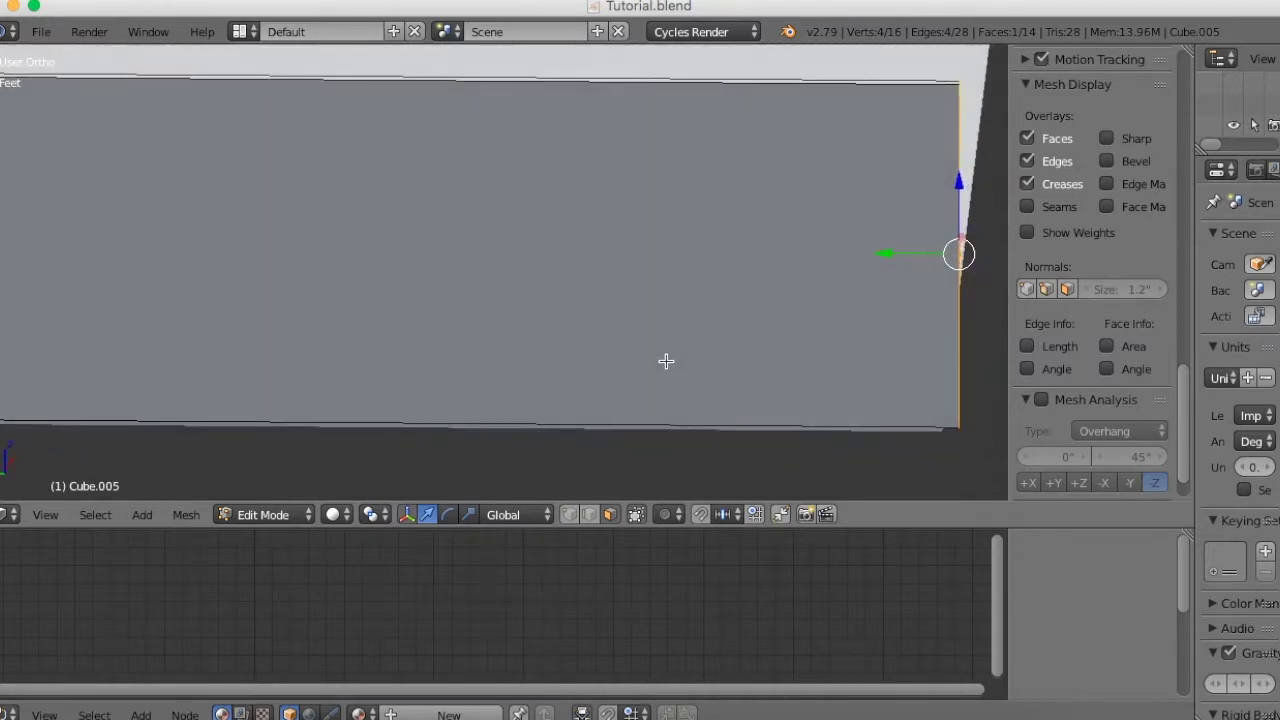
Step: Slide the selected edge of the return section along the Y axis
{"action": "left_click_drag", "start_coordinate": [910, 252], "coordinate": [876, 262]}
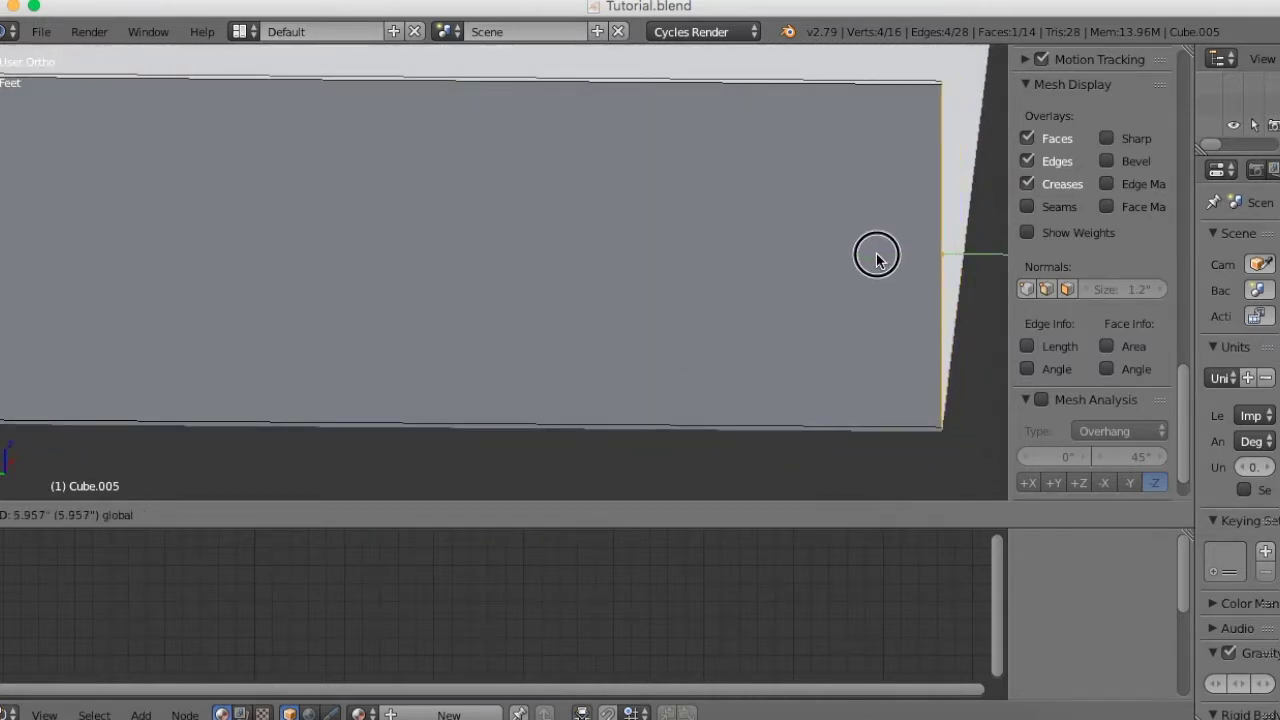
{"action": "left_click", "coordinate": [877, 261]}
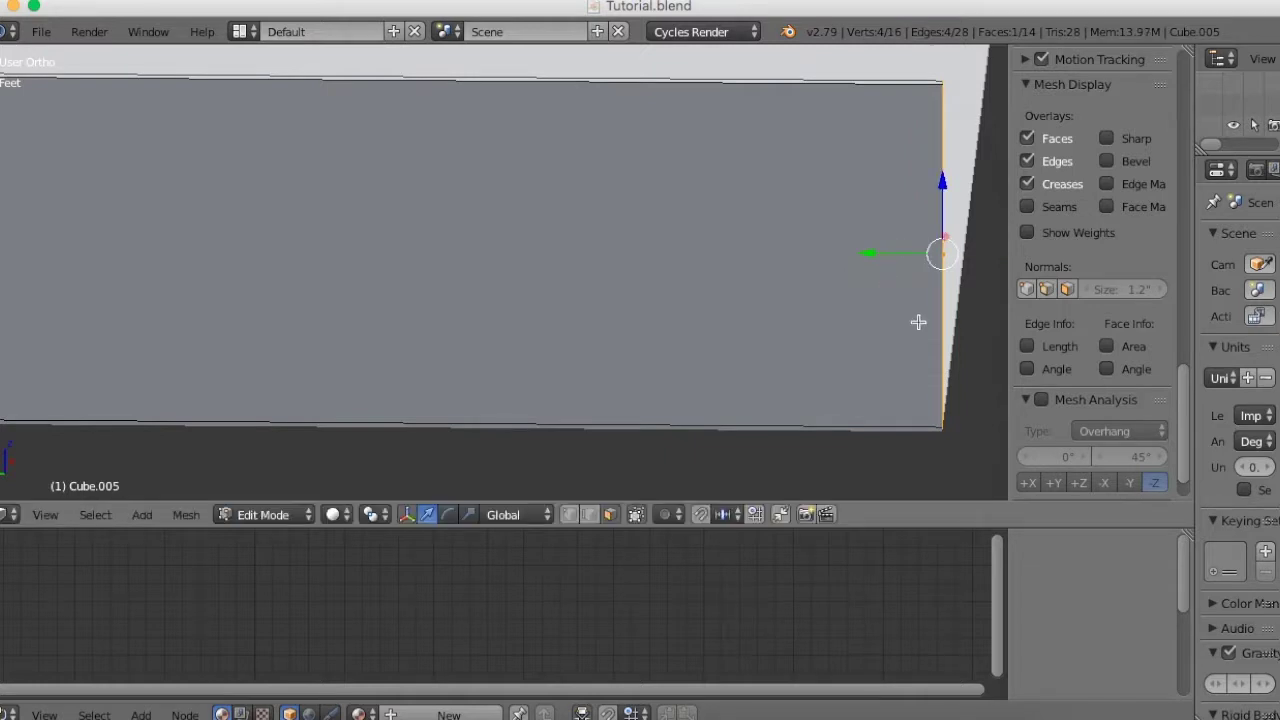
{"action": "middle_click_drag", "start_coordinate": [918, 322], "coordinate": [689, 206]}
{"action": "scroll", "coordinate": [849, 286], "scroll_direction": "up", "scroll_amount": 2}
{"action": "middle_click_drag", "start_coordinate": [849, 286], "coordinate": [691, 323]}
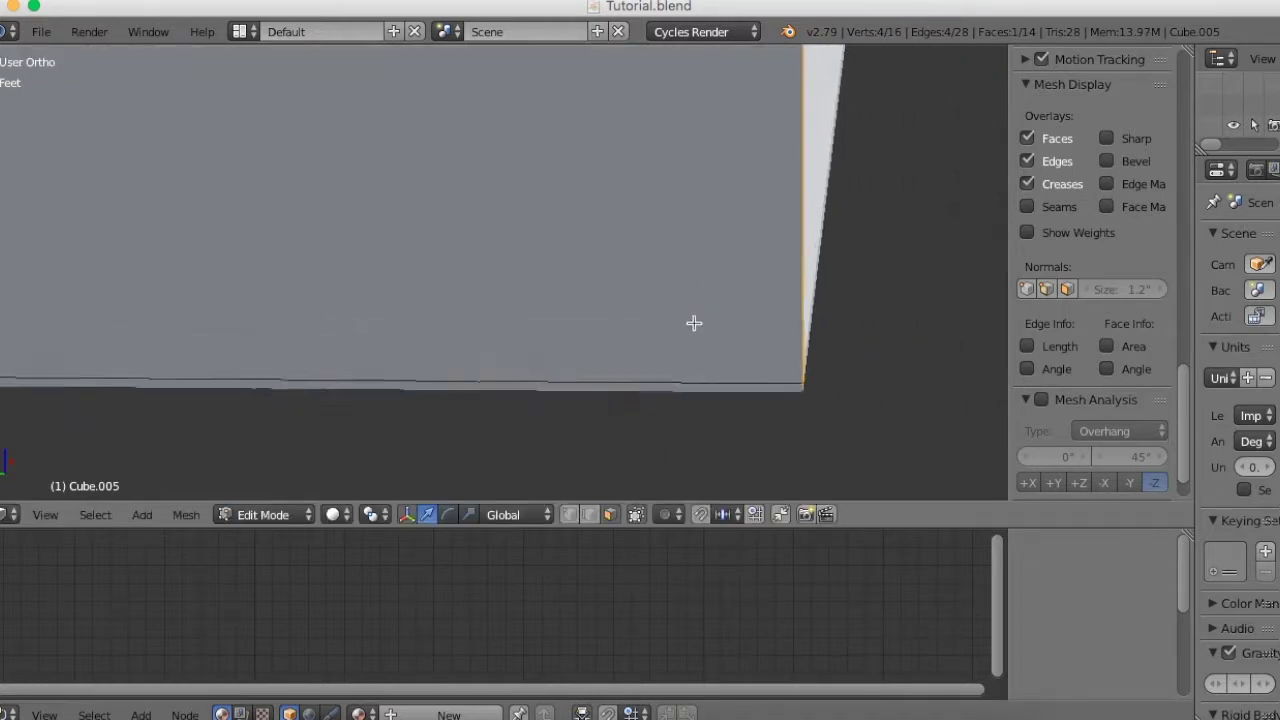
{"action": "scroll", "coordinate": [611, 362], "scroll_direction": "up", "scroll_amount": 2}
{"action": "scroll", "coordinate": [640, 289], "scroll_direction": "down", "scroll_amount": 2}
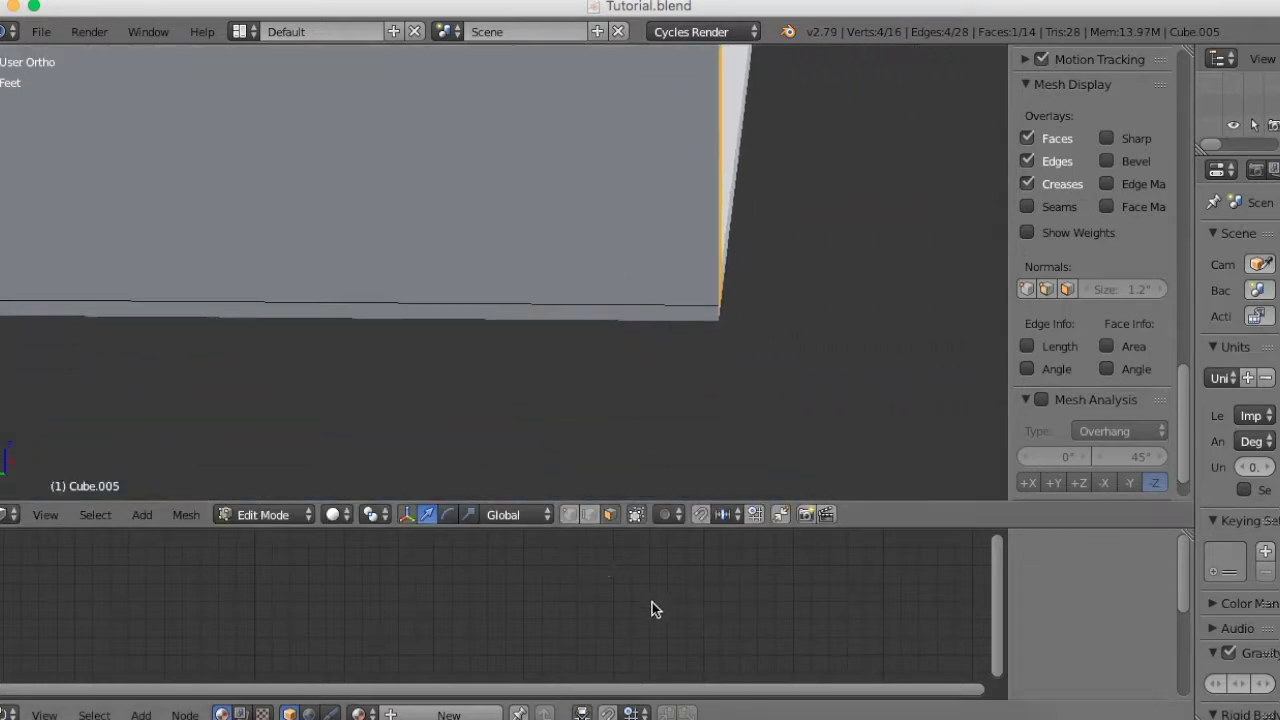
{"action": "scroll", "coordinate": [714, 449], "scroll_direction": "up", "scroll_amount": 1}
{"action": "scroll", "coordinate": [714, 449], "scroll_direction": "up", "scroll_amount": 1}
Step: Nudge the edge slightly further along the Y axis to refine the corner
{"action": "mouse_move", "coordinate": [734, 417]}
{"action": "middle_mouse_down", "text": "shift"}
{"action": "mouse_move", "coordinate": [606, 374]}
{"action": "mouse_move", "coordinate": [268, 373]}
{"action": "middle_mouse_up", "text": "shift"}
{"action": "scroll", "coordinate": [526, 417], "scroll_direction": "up", "scroll_amount": 2}
{"action": "scroll", "coordinate": [526, 417], "scroll_direction": "up", "scroll_amount": 1}
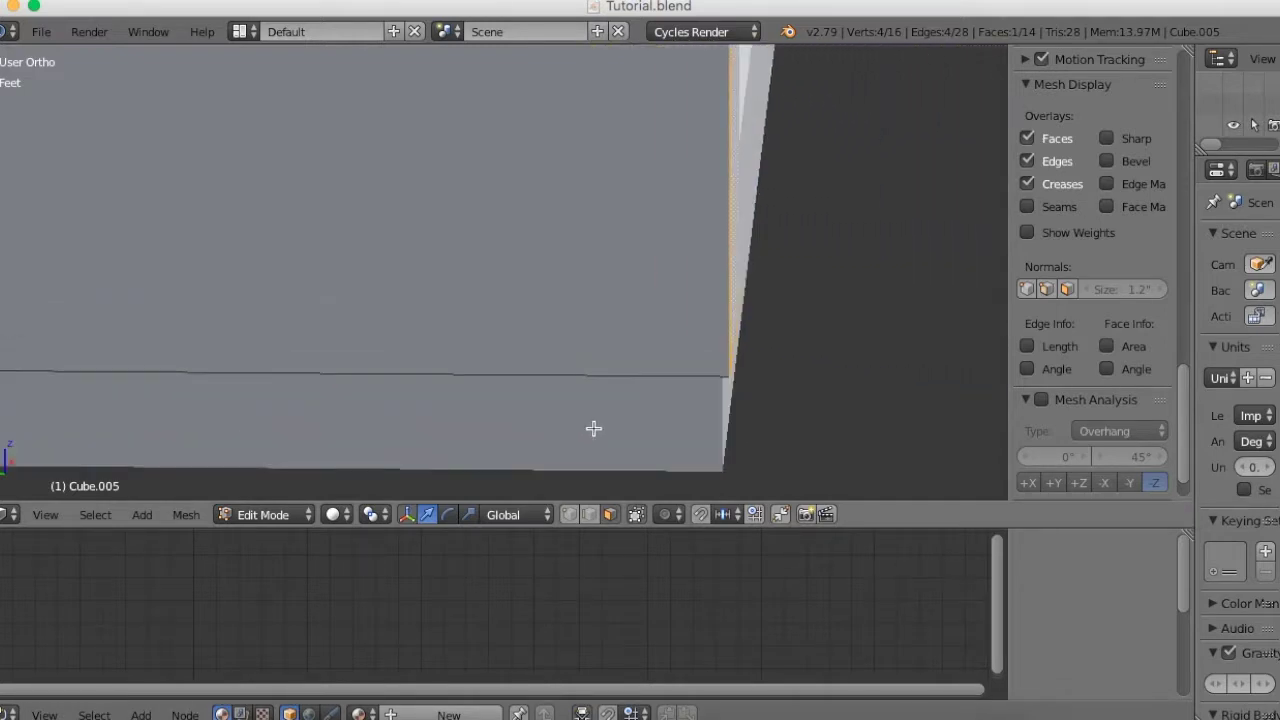
{"action": "middle_click_drag", "start_coordinate": [591, 429], "coordinate": [385, 411], "text": "shift"}
{"action": "key", "text": "g"}
{"action": "key", "text": "y"}
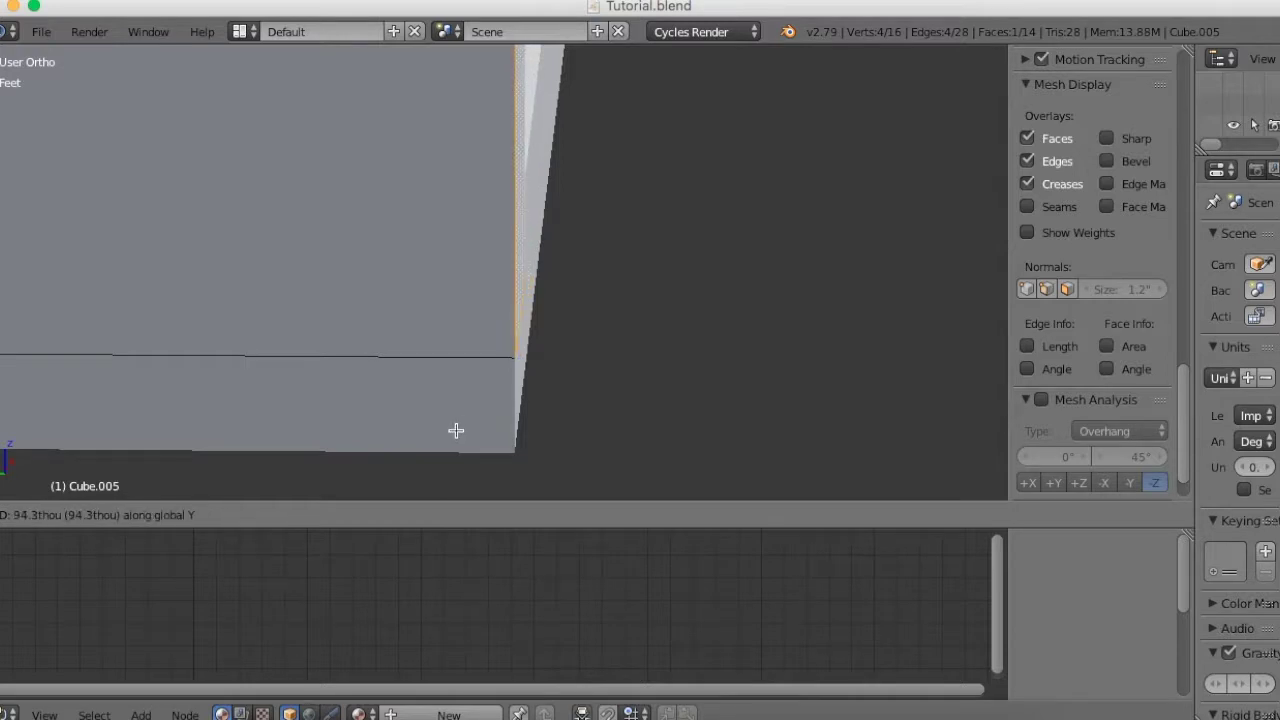
{"action": "left_click", "coordinate": [453, 429]}
{"action": "scroll", "coordinate": [610, 429], "scroll_direction": "down", "scroll_amount": 3, "text": "shift"}
{"action": "scroll", "coordinate": [616, 429], "scroll_direction": "down", "scroll_amount": 3, "text": "shift"}
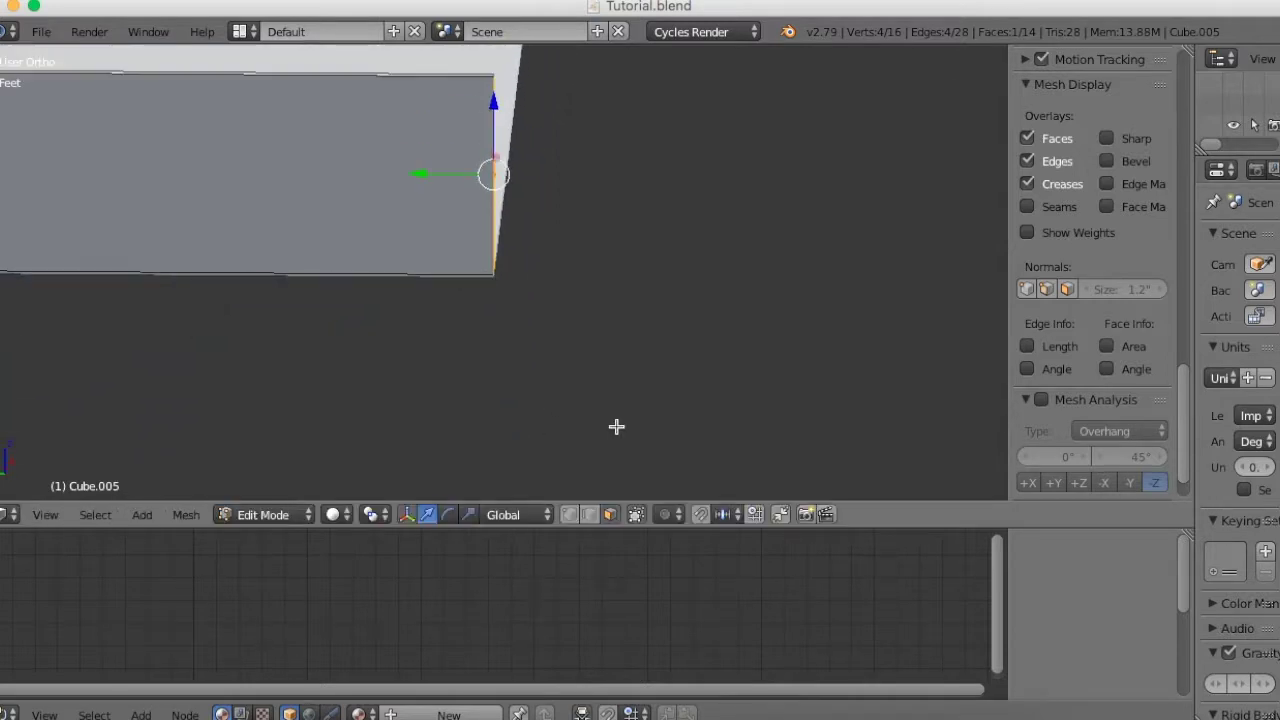
{"action": "mouse_move", "coordinate": [551, 349]}
{"action": "middle_mouse_down"}
{"action": "mouse_move", "coordinate": [649, 386]}
{"action": "mouse_move", "coordinate": [634, 394]}
{"action": "mouse_move", "coordinate": [363, 326]}
{"action": "middle_mouse_up"}
Step: Return the wall to Object Mode and view it from a low side angle
{"action": "key", "text": "Tab"}
{"action": "scroll", "coordinate": [420, 305], "scroll_direction": "up", "scroll_amount": 2}
{"action": "scroll", "coordinate": [482, 286], "scroll_direction": "down", "scroll_amount": 3}
{"action": "mouse_move", "coordinate": [482, 286]}
{"action": "middle_mouse_down"}
{"action": "mouse_move", "coordinate": [549, 423]}
{"action": "mouse_move", "coordinate": [586, 423]}
{"action": "mouse_move", "coordinate": [523, 414]}
{"action": "middle_mouse_up"}
{"action": "scroll", "coordinate": [527, 402], "scroll_direction": "up", "scroll_amount": 3}
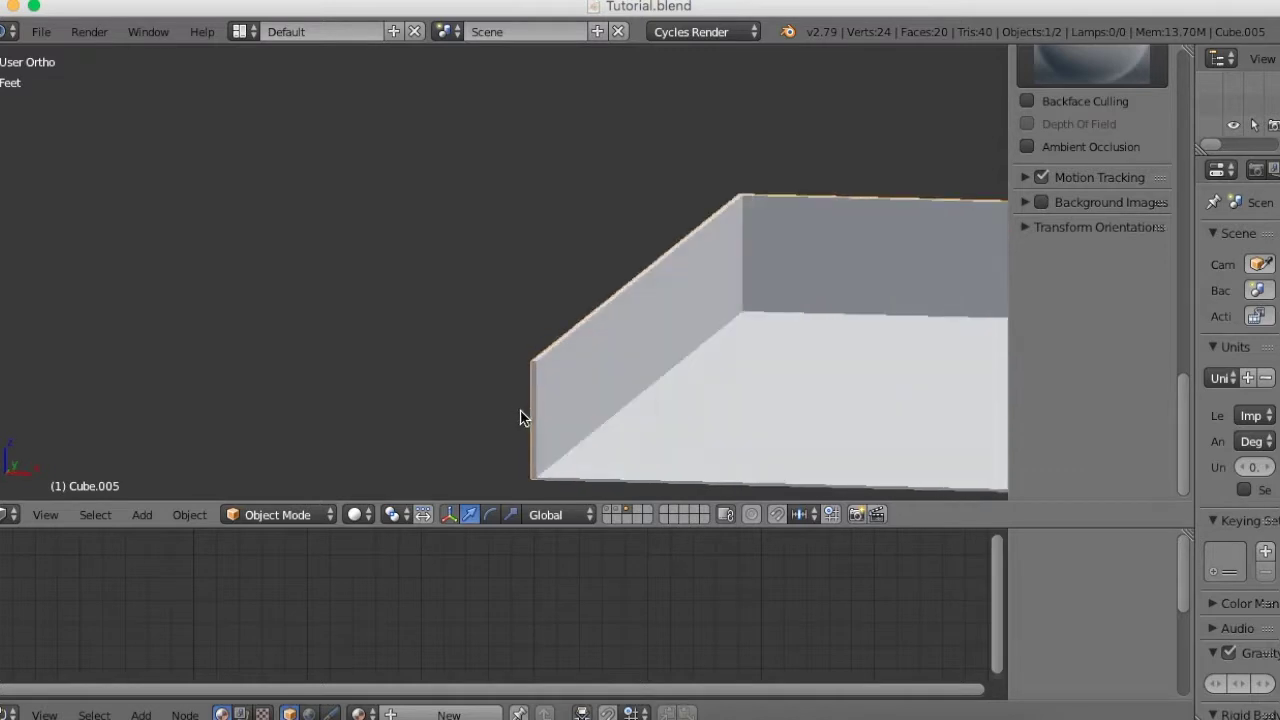
Step: Put Cube.005 into Edit Mode, orbit to an angled view of wall and floor, and begin a loop cut
{"action": "scroll", "coordinate": [476, 340], "scroll_direction": "up", "scroll_amount": 2}
{"action": "scroll", "coordinate": [476, 333], "scroll_direction": "down", "scroll_amount": 2}
{"action": "mouse_move", "coordinate": [545, 383]}
{"action": "middle_mouse_down"}
{"action": "mouse_move", "coordinate": [560, 366]}
{"action": "mouse_move", "coordinate": [540, 348]}
{"action": "mouse_move", "coordinate": [533, 367]}
{"action": "mouse_move", "coordinate": [600, 389]}
{"action": "mouse_move", "coordinate": [554, 383]}
{"action": "mouse_move", "coordinate": [557, 366]}
{"action": "mouse_move", "coordinate": [520, 380]}
{"action": "mouse_move", "coordinate": [543, 380]}
{"action": "middle_mouse_up"}
{"action": "scroll", "coordinate": [557, 367], "scroll_direction": "up", "scroll_amount": 2}
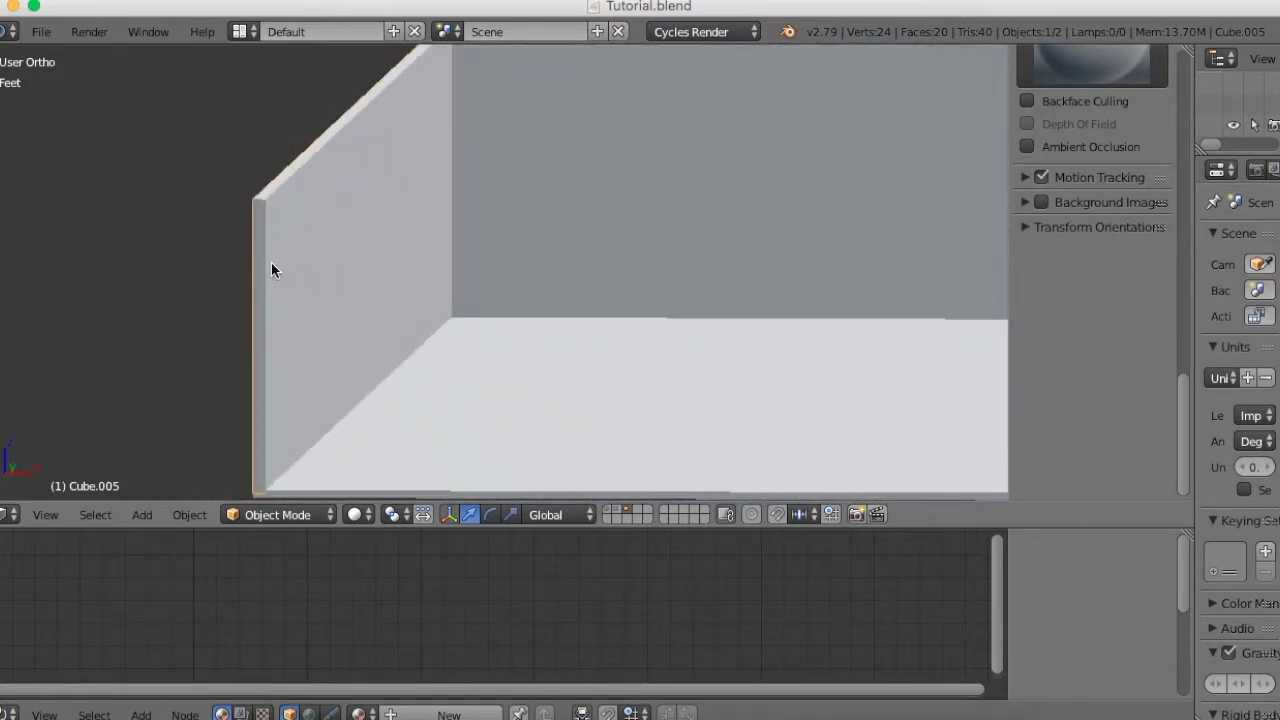
{"action": "key", "text": "Tab"}
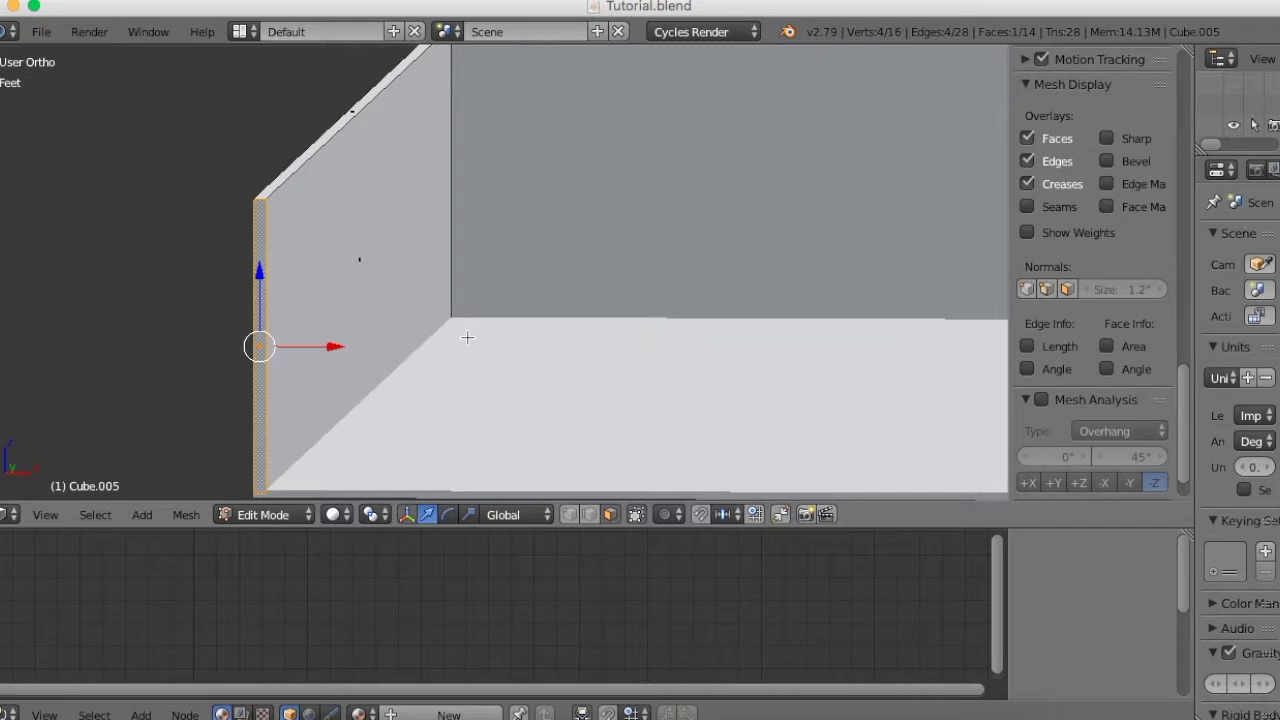
{"action": "key", "text": "KP_1"}
{"action": "mouse_move", "coordinate": [479, 324]}
{"action": "middle_mouse_down"}
{"action": "mouse_move", "coordinate": [451, 337]}
{"action": "mouse_move", "coordinate": [528, 310]}
{"action": "middle_mouse_up"}
{"action": "scroll", "coordinate": [528, 310], "scroll_direction": "up", "scroll_amount": 2}
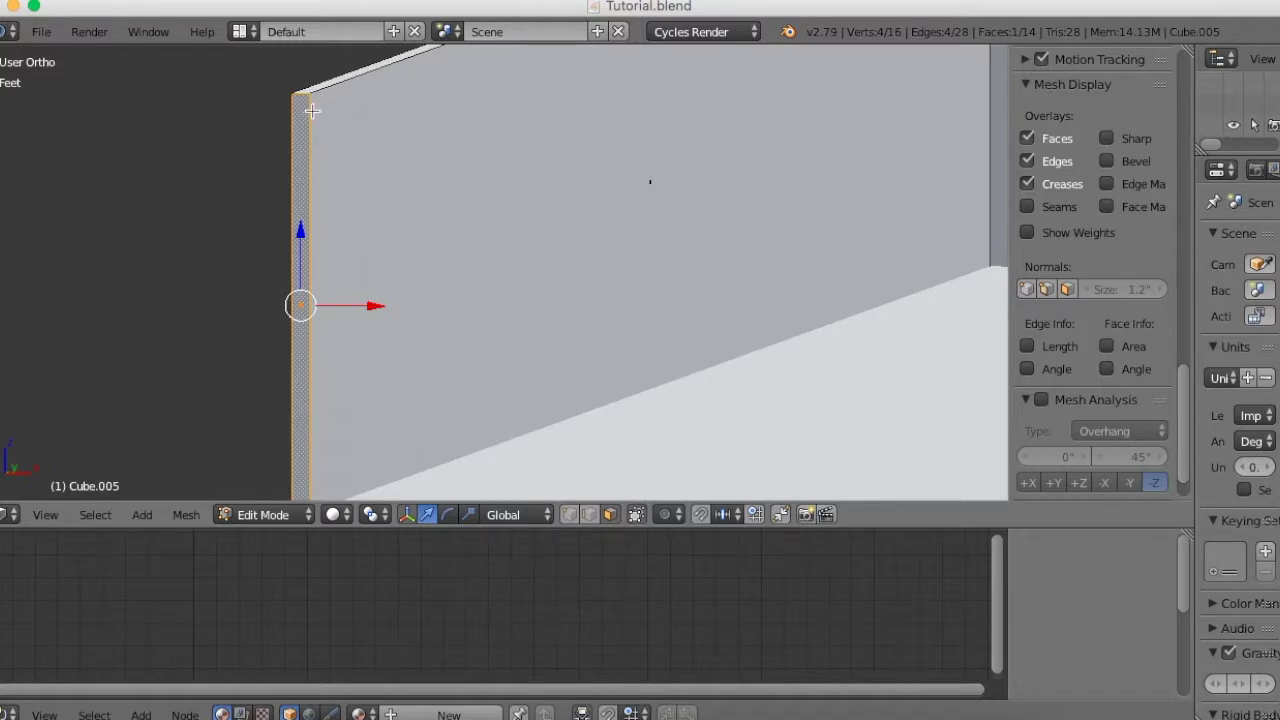
{"action": "mouse_move", "coordinate": [366, 167]}
{"action": "middle_mouse_down"}
{"action": "mouse_move", "coordinate": [394, 151]}
{"action": "mouse_move", "coordinate": [286, 170]}
{"action": "mouse_move", "coordinate": [329, 209]}
{"action": "mouse_move", "coordinate": [389, 183]}
{"action": "mouse_move", "coordinate": [391, 151]}
{"action": "mouse_move", "coordinate": [380, 163]}
{"action": "middle_mouse_up"}
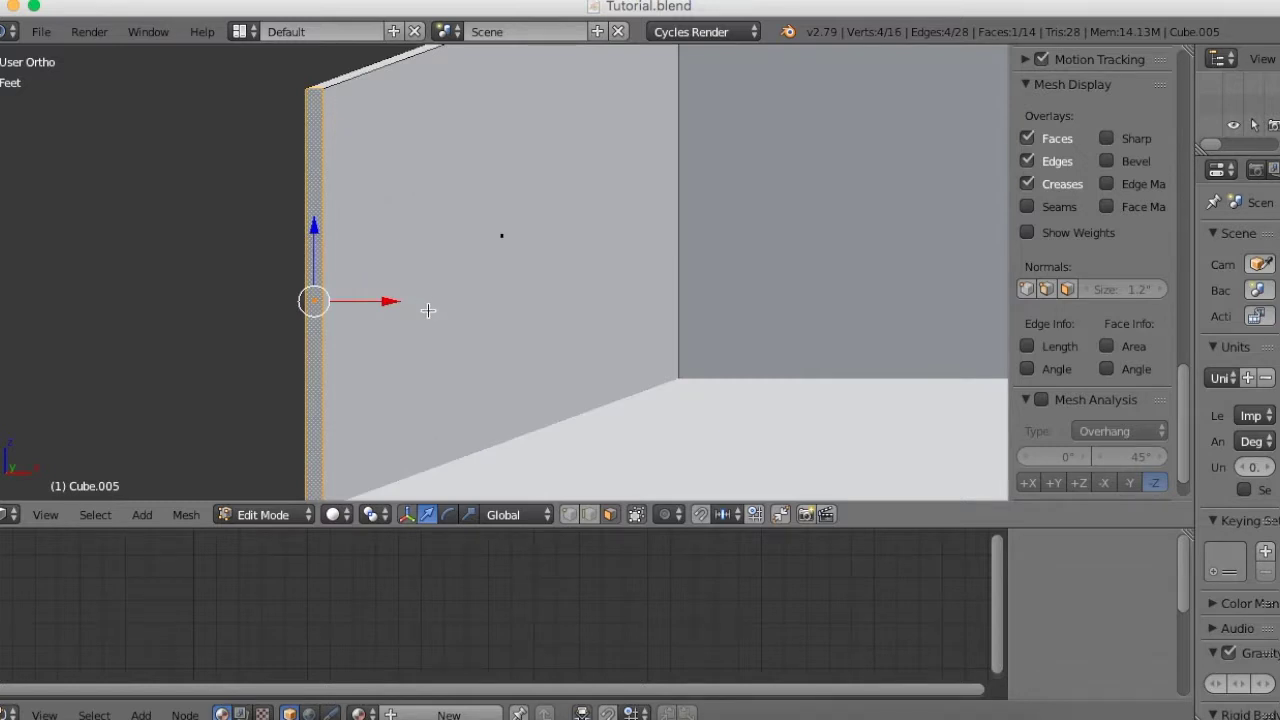
{"action": "key", "text": "ctrl+r"}
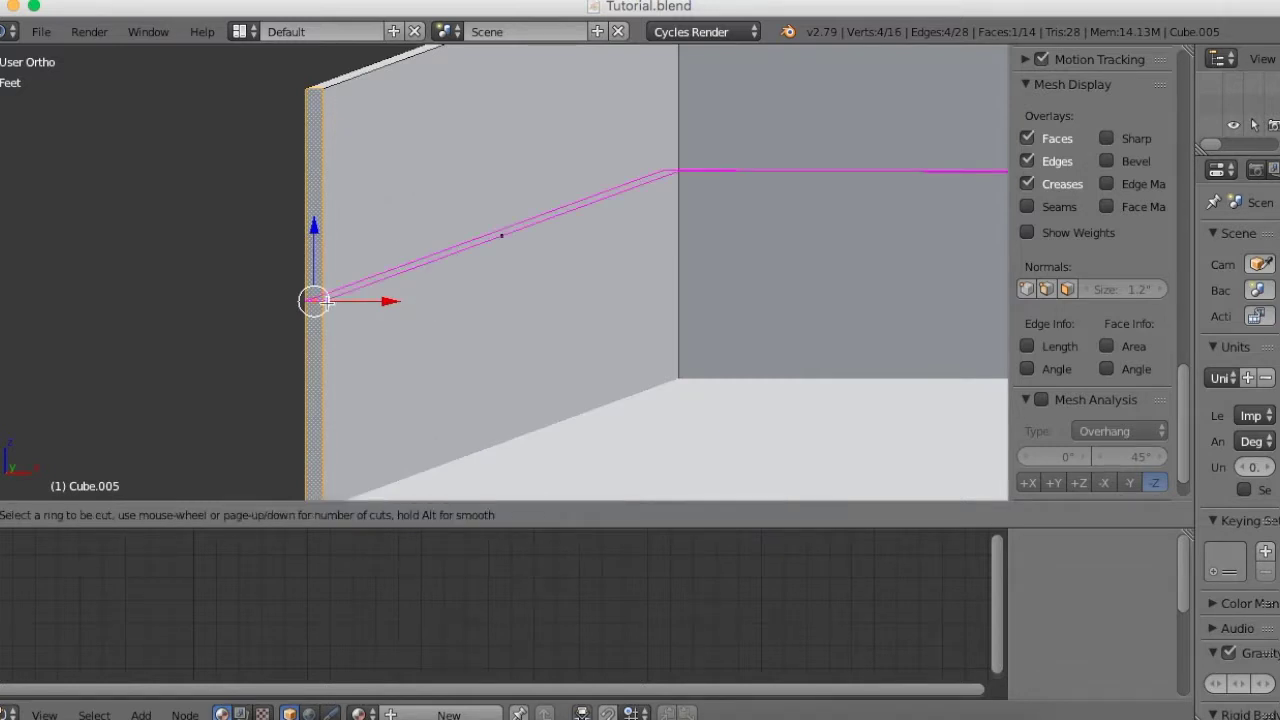
Step: Place a horizontal edge loop just below the wall's top and switch to Face select mode
{"action": "left_click", "coordinate": [326, 301]}
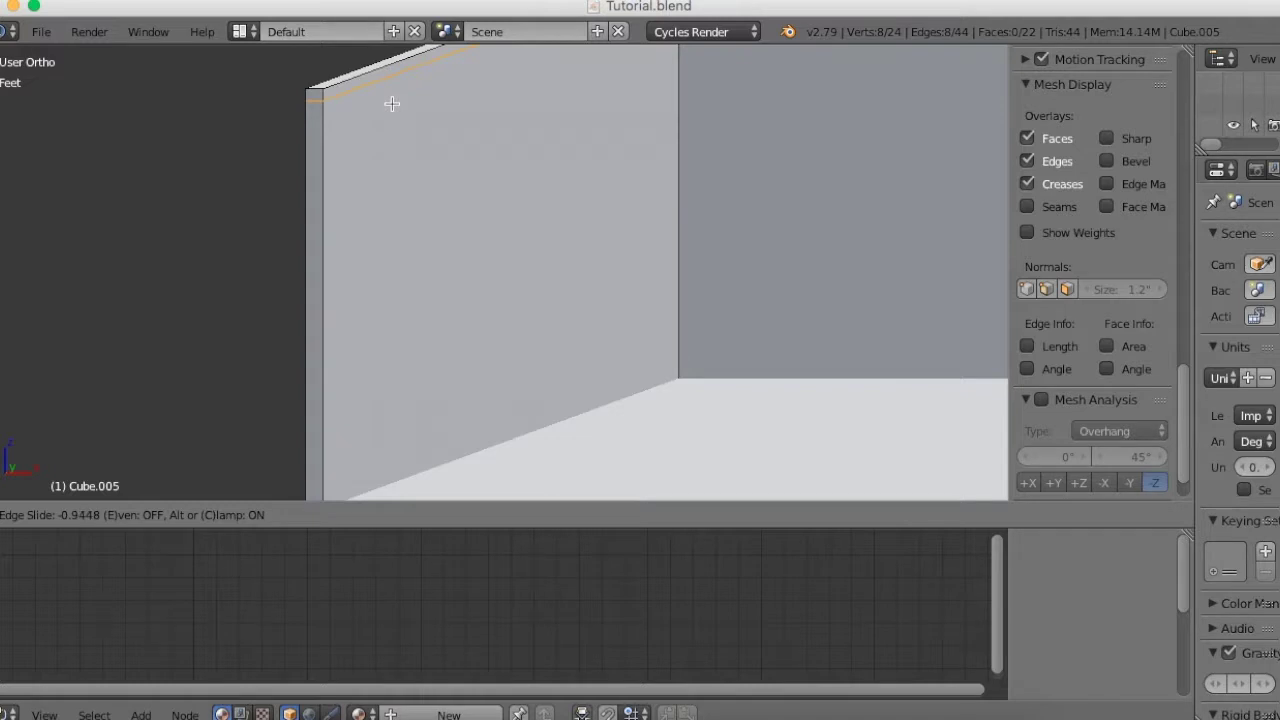
{"action": "left_click", "coordinate": [390, 108]}
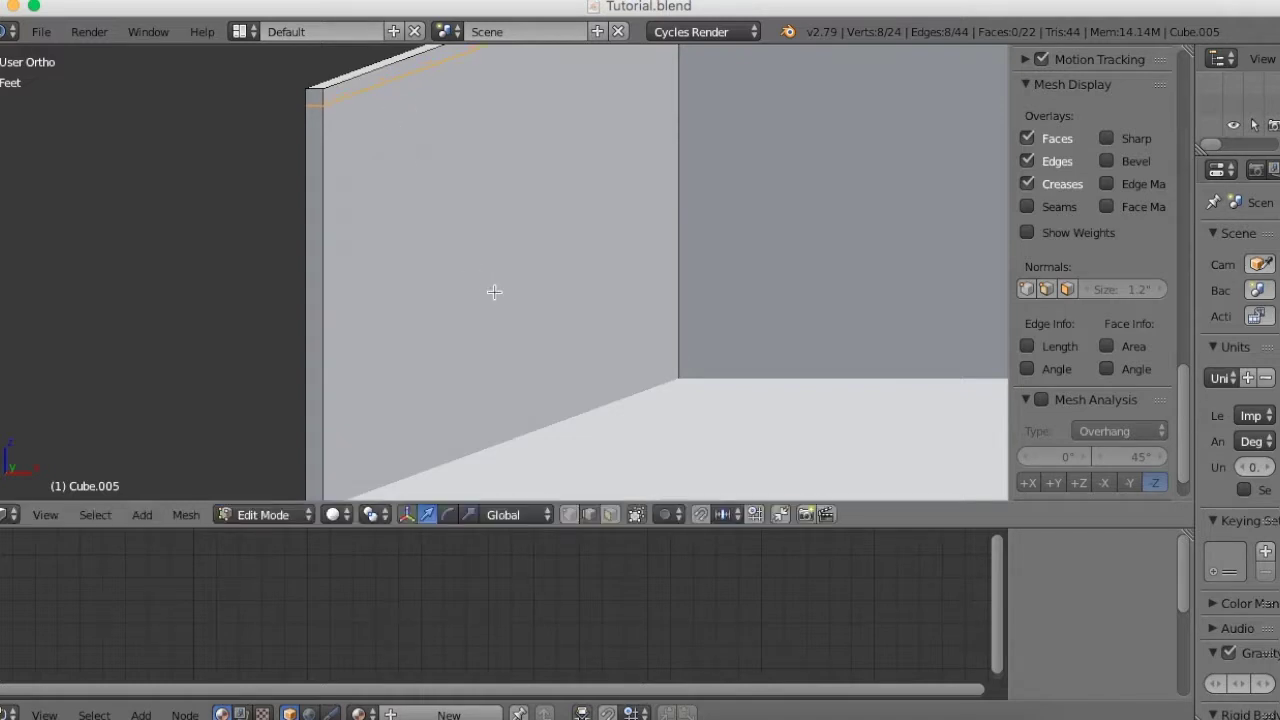
{"action": "scroll", "coordinate": [499, 292], "scroll_direction": "left", "scroll_amount": 5}
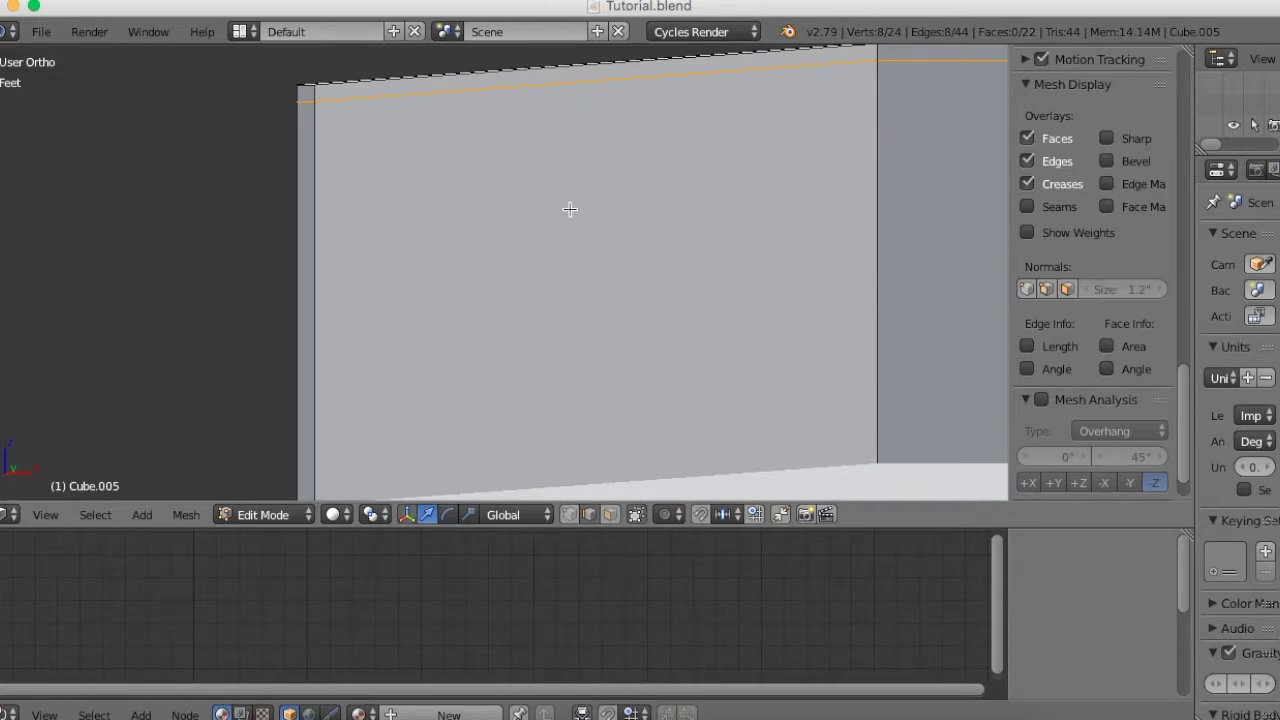
{"action": "scroll", "coordinate": [431, 289], "scroll_direction": "down", "scroll_amount": 3}
{"action": "scroll", "coordinate": [451, 303], "scroll_direction": "left", "scroll_amount": 5}
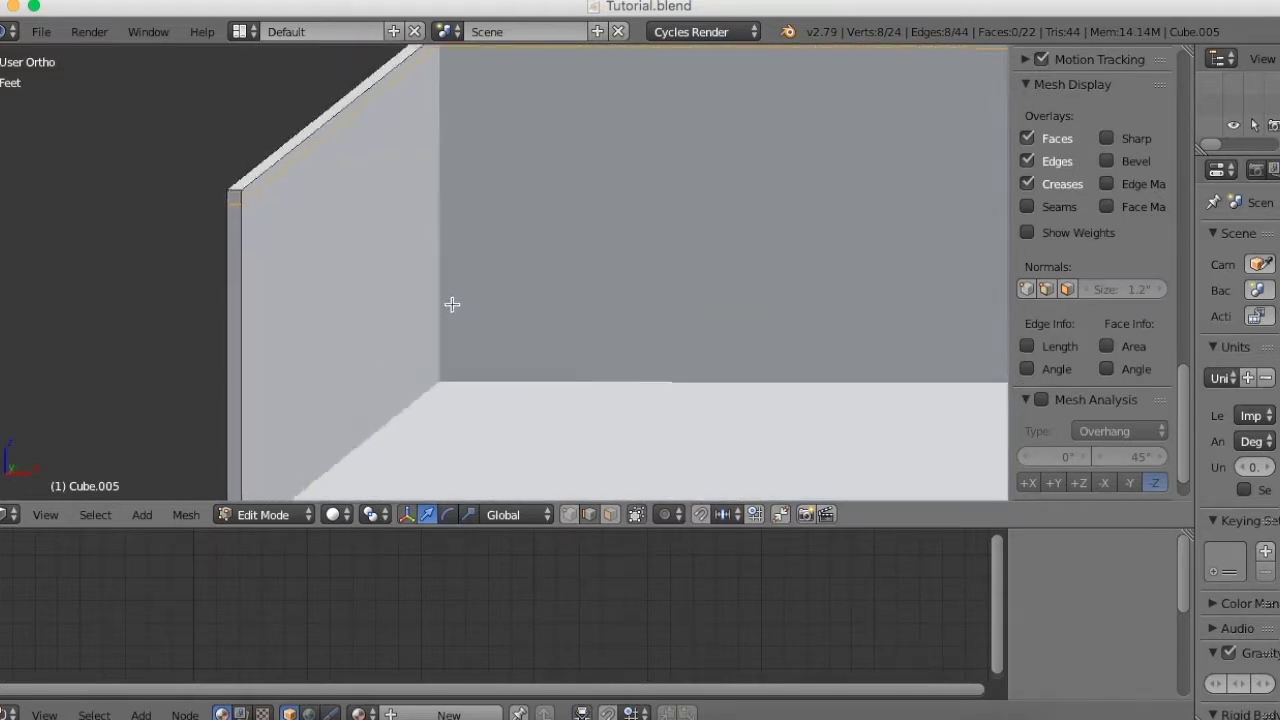
{"action": "scroll", "coordinate": [450, 295], "scroll_direction": "up", "scroll_amount": 3}
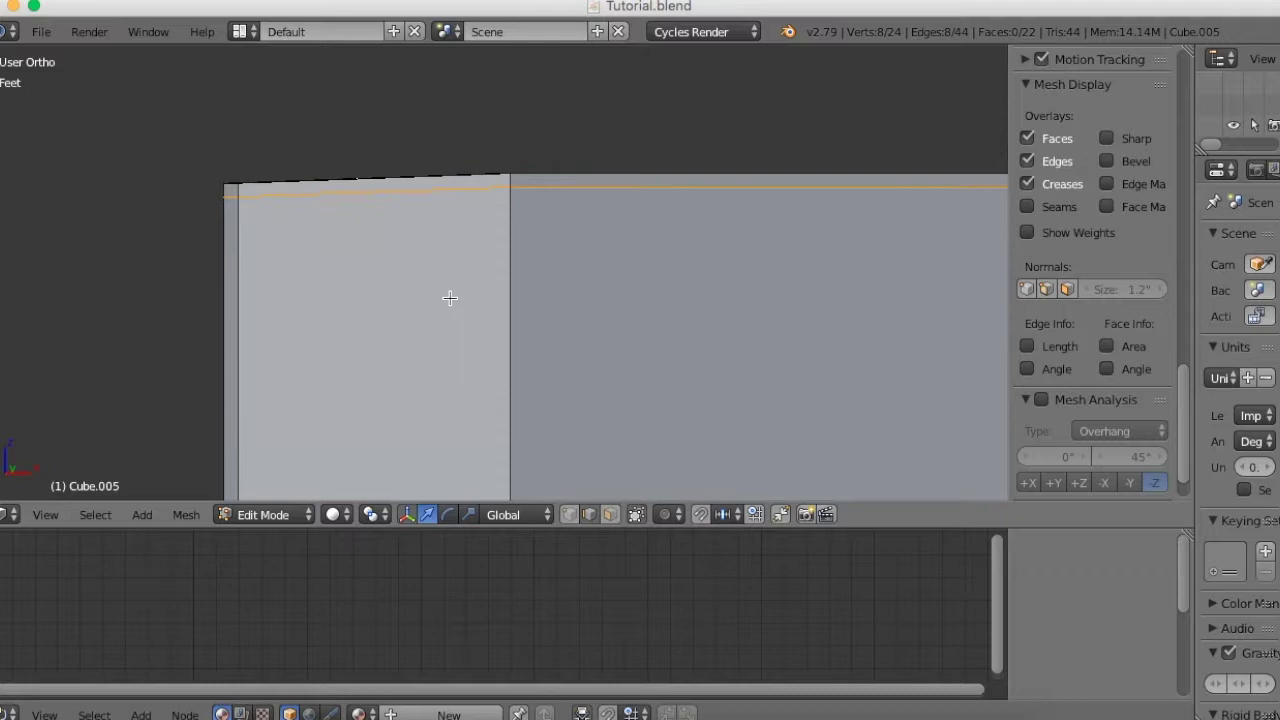
{"action": "key", "text": "ctrl+Tab"}
{"action": "left_click", "coordinate": [492, 335]}
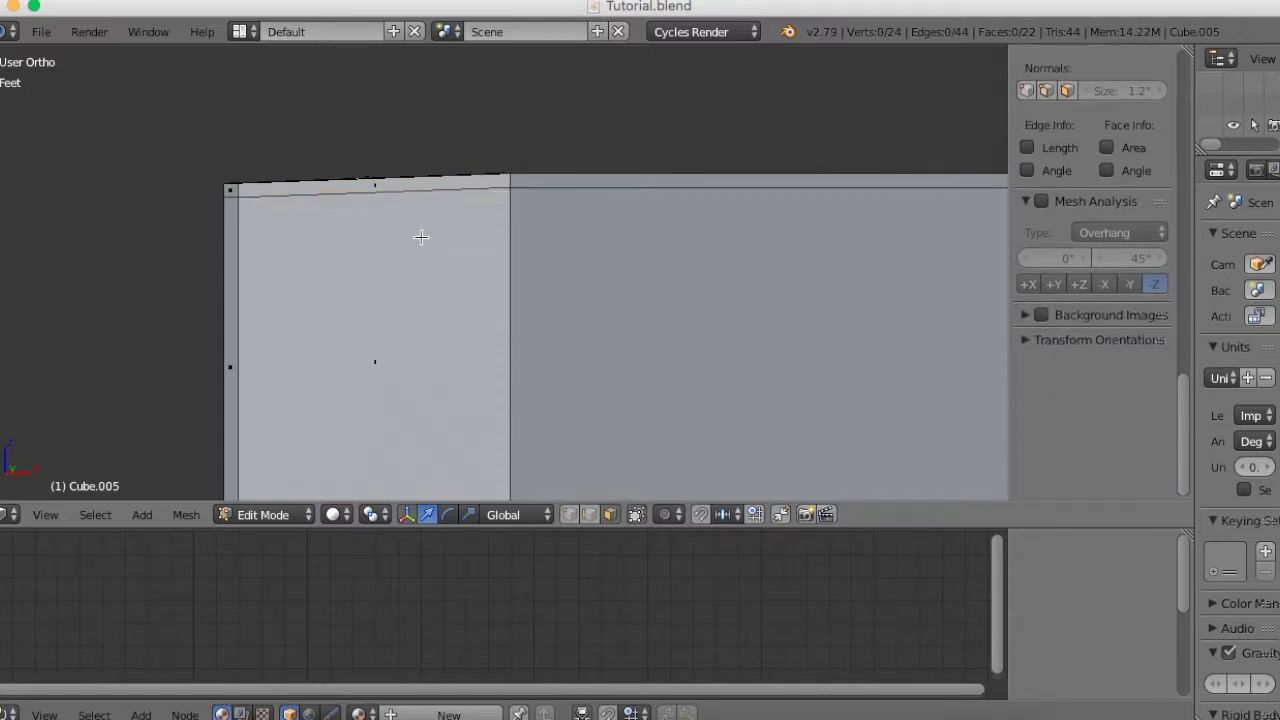
Step: Select the top faces of both walls and inset them with zero thickness
{"action": "right_click", "coordinate": [382, 184]}
{"action": "right_click", "coordinate": [821, 185], "text": "shift"}
{"action": "scroll", "coordinate": [611, 374], "scroll_direction": "down", "scroll_amount": 5}
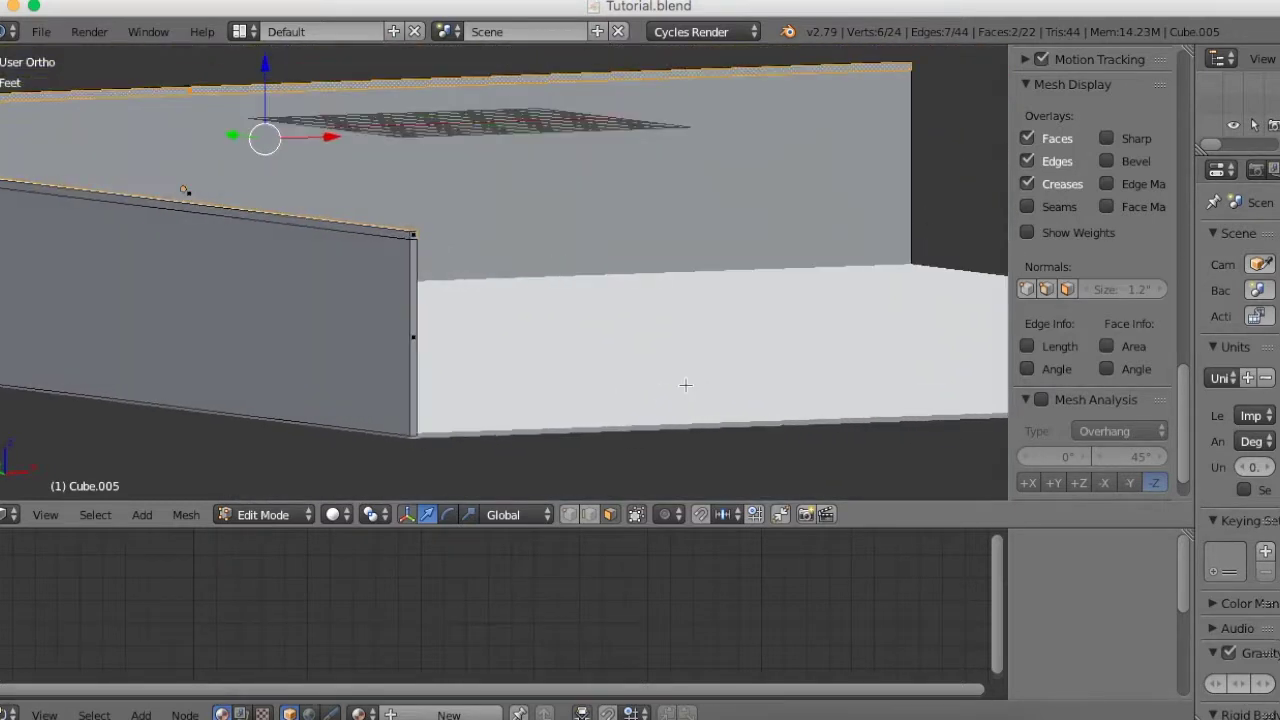
{"action": "mouse_move", "coordinate": [686, 382]}
{"action": "middle_mouse_down"}
{"action": "mouse_move", "coordinate": [714, 377]}
{"action": "mouse_move", "coordinate": [683, 378]}
{"action": "middle_mouse_up"}
{"action": "scroll", "coordinate": [700, 437], "scroll_direction": "up", "scroll_amount": 5}
{"action": "scroll", "coordinate": [700, 437], "scroll_direction": "down", "scroll_amount": 4}
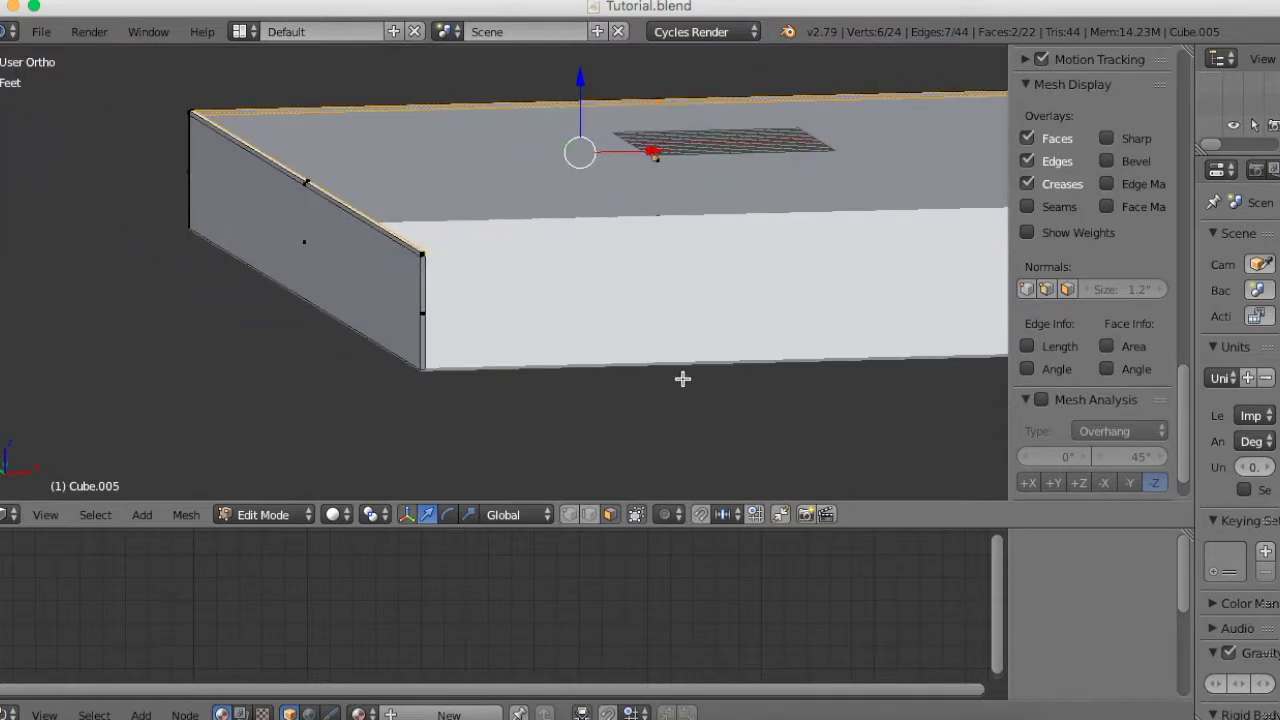
{"action": "key", "text": "i"}
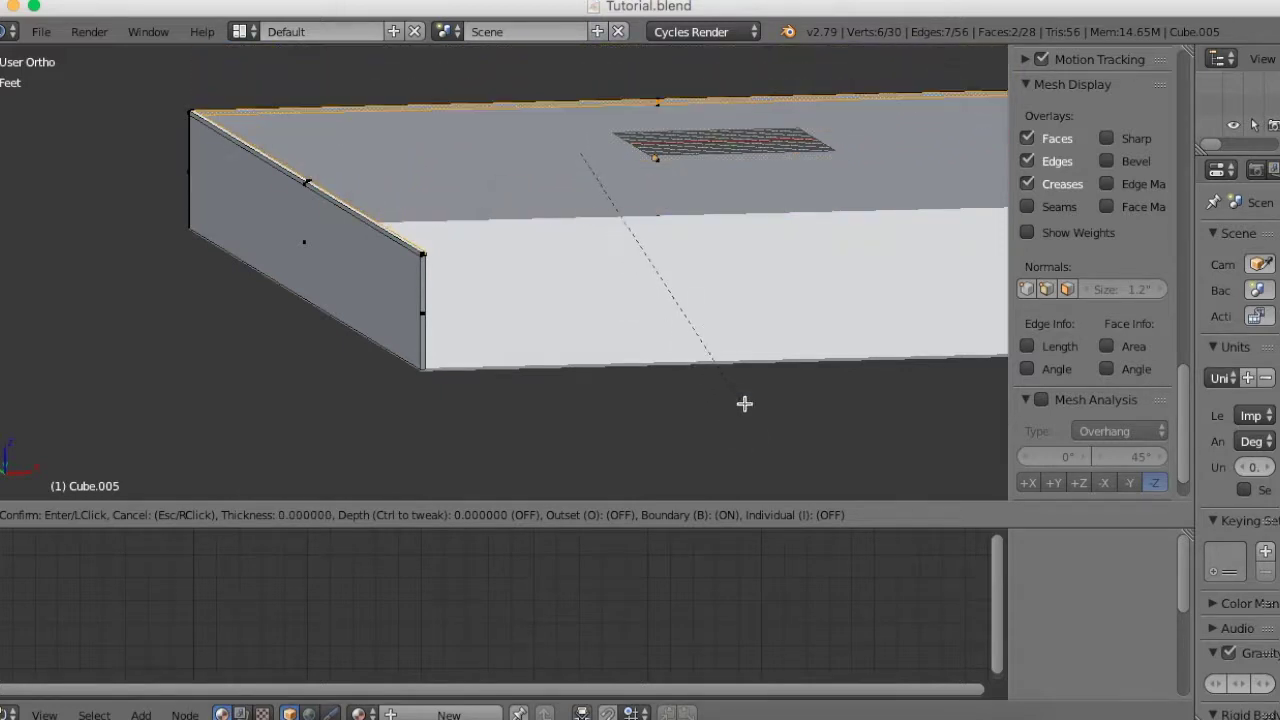
{"action": "right_click", "coordinate": [786, 436]}
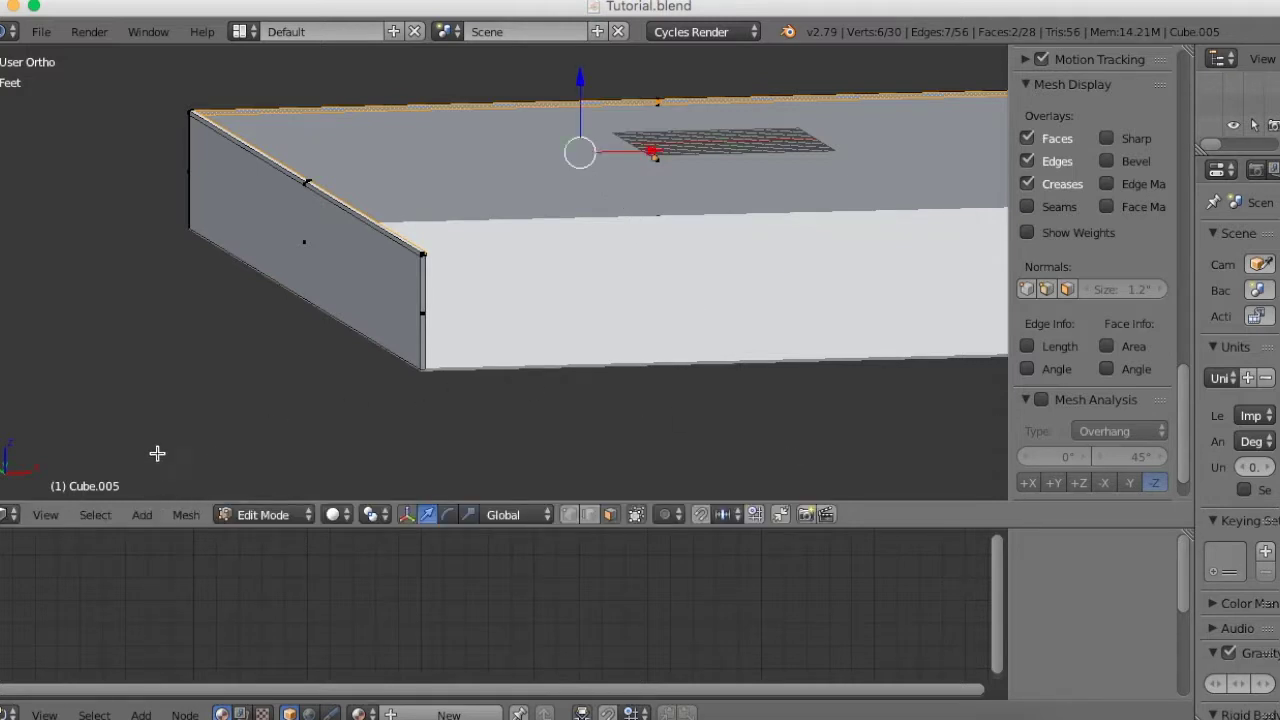
Step: Set the last inset's depth to 5 inches in the Tool Shelf
{"action": "key", "text": "t"}
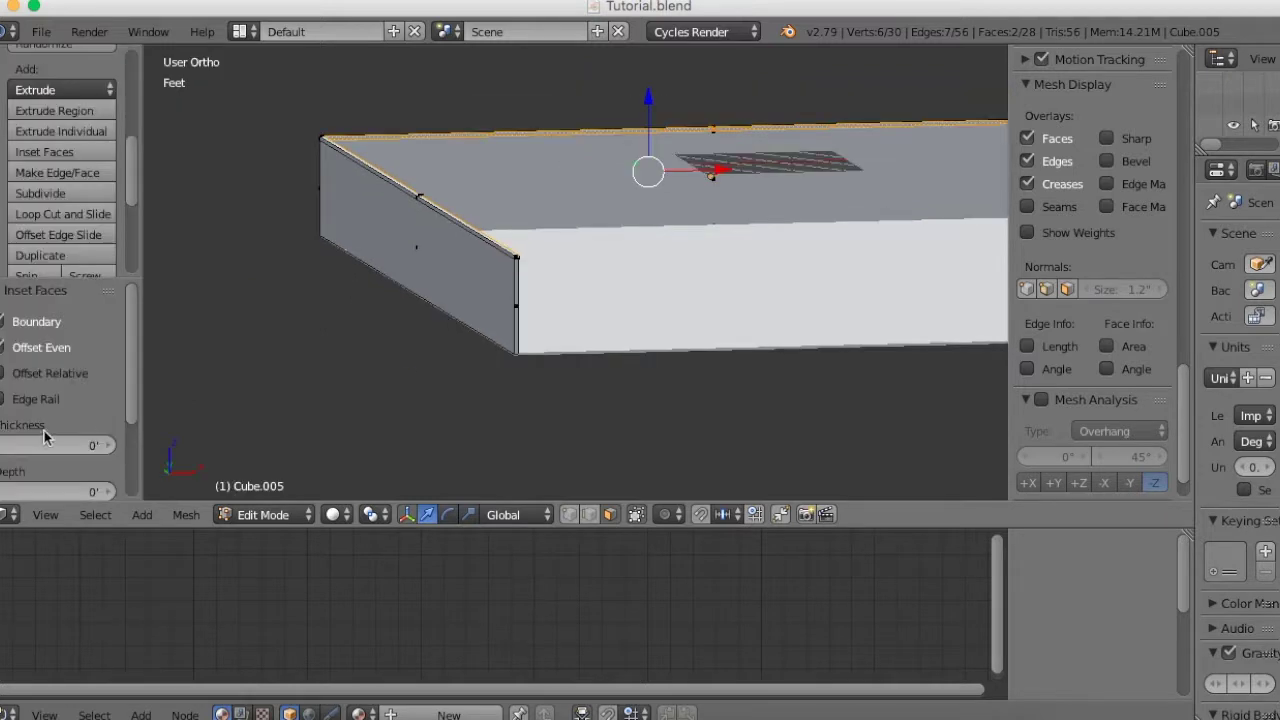
{"action": "scroll", "coordinate": [50, 425], "scroll_direction": "down", "scroll_amount": 3}
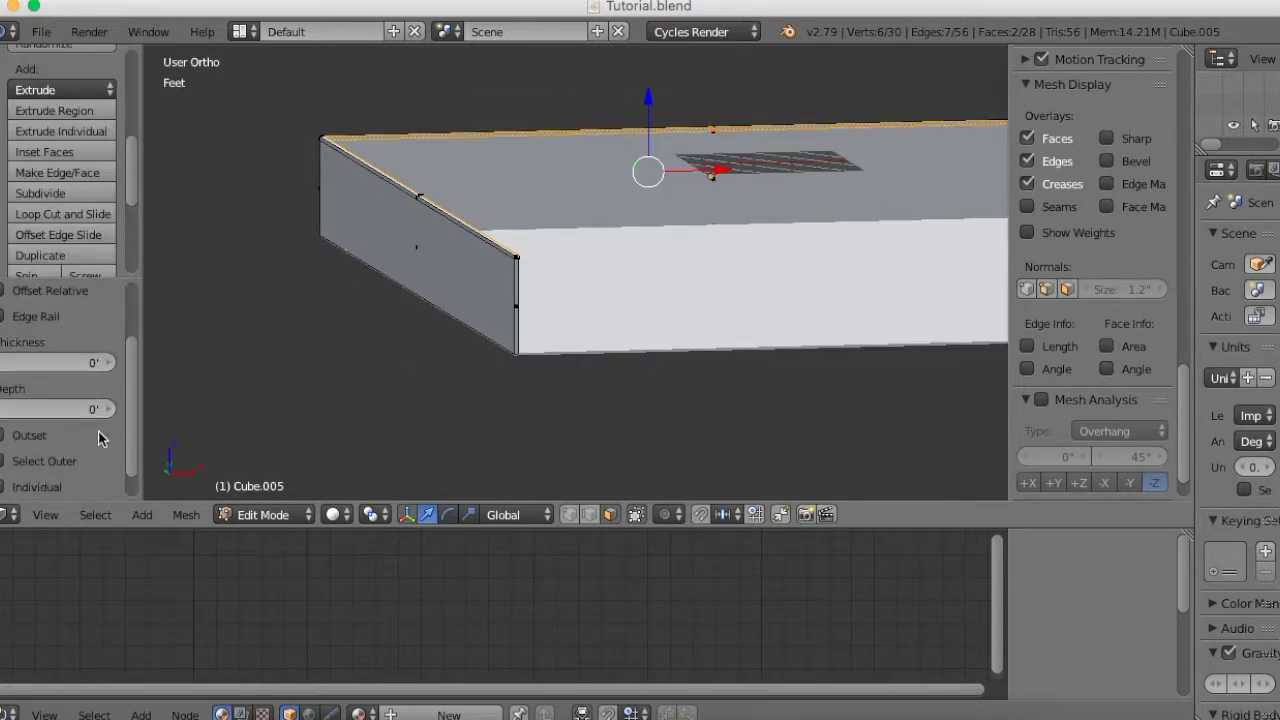
{"action": "scroll", "coordinate": [711, 299], "scroll_direction": "up", "scroll_amount": 4}
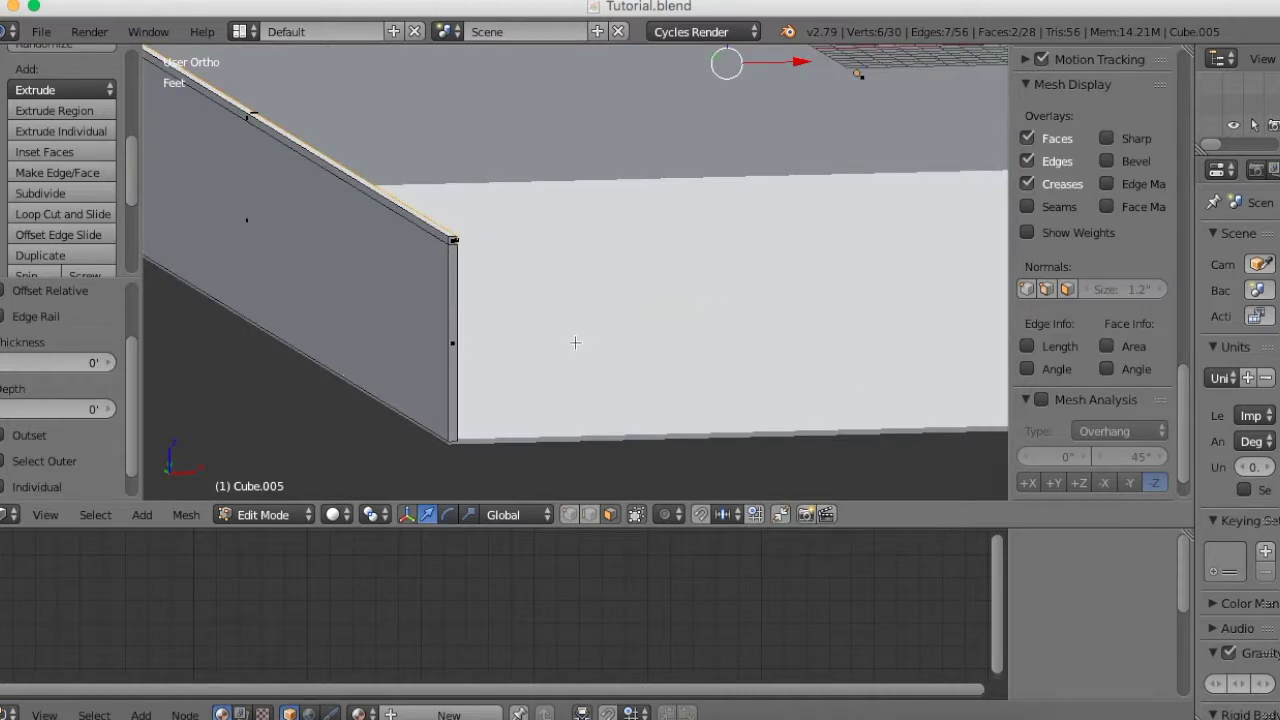
{"action": "mouse_move", "coordinate": [546, 316]}
{"action": "middle_mouse_down", "text": "shift"}
{"action": "mouse_move", "coordinate": [646, 363]}
{"action": "mouse_move", "coordinate": [709, 463]}
{"action": "middle_mouse_up", "text": "shift"}
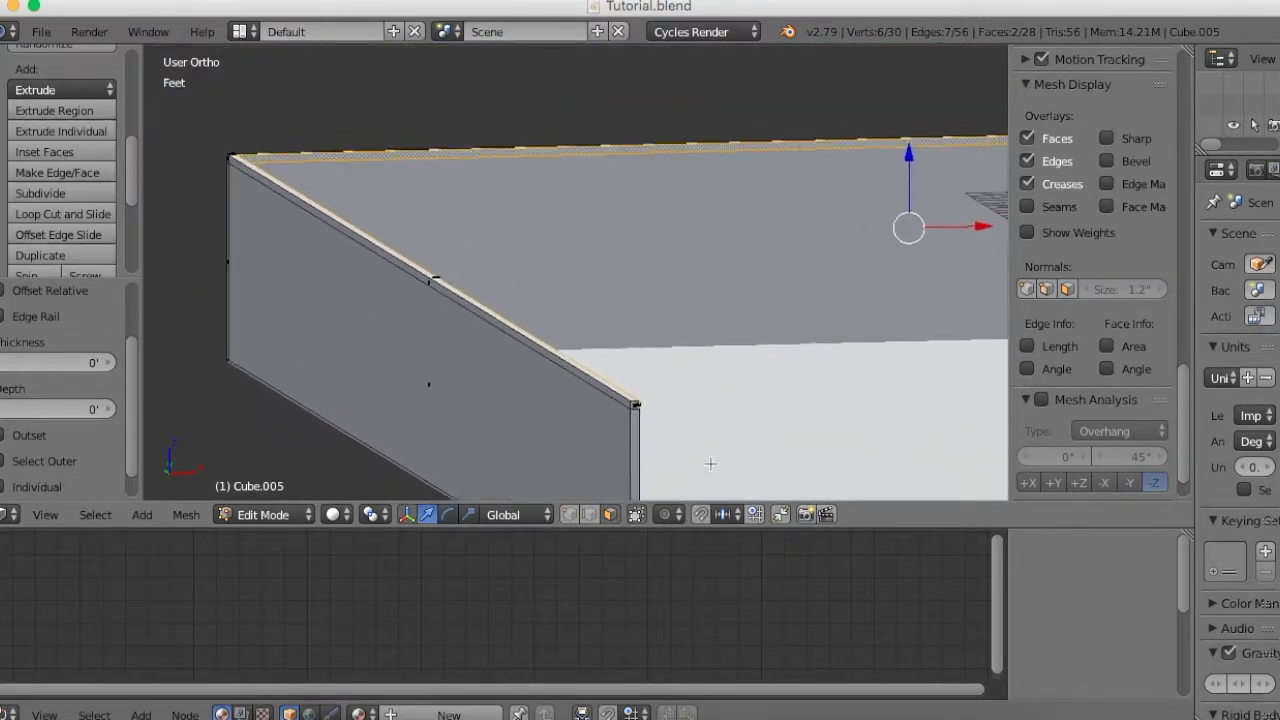
{"action": "left_click", "coordinate": [42, 416]}
{"action": "type", "text": "2mil"}
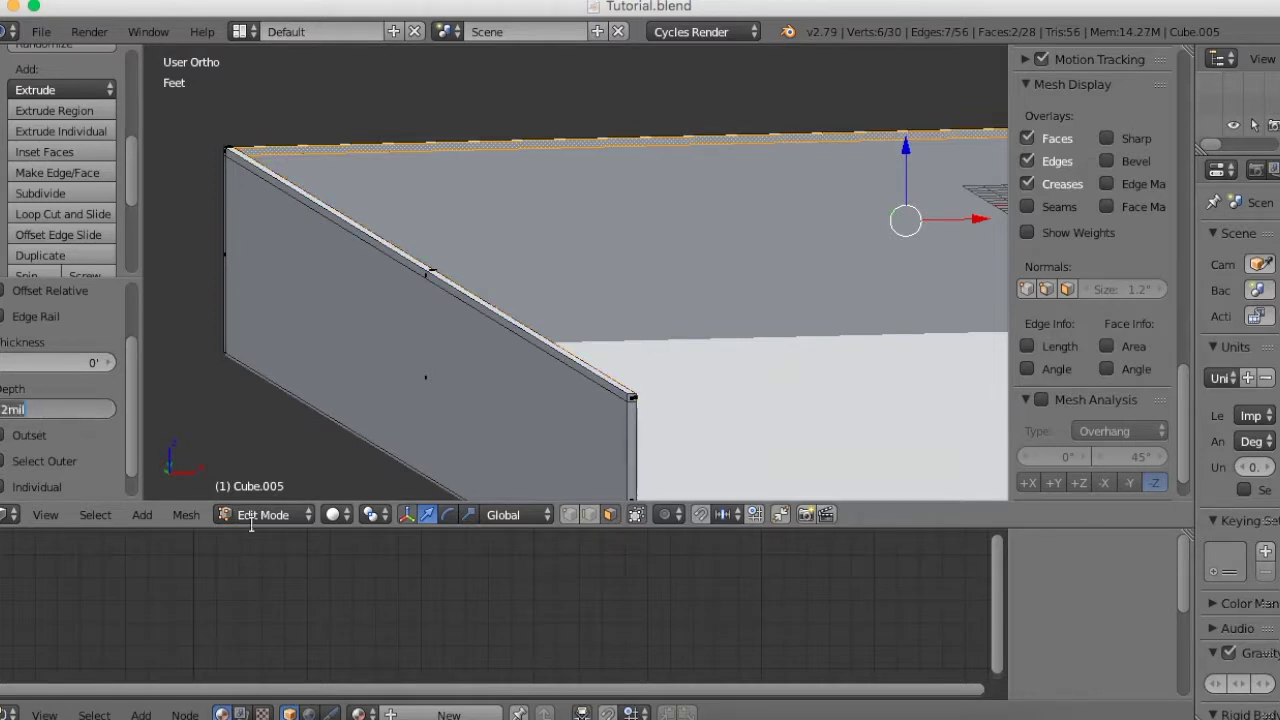
{"action": "key", "text": "BackSpace"}
{"action": "key", "text": "Return"}
Step: Orbit around the wall to inspect the raised 5-inch top strip
{"action": "mouse_move", "coordinate": [603, 391]}
{"action": "middle_mouse_down"}
{"action": "mouse_move", "coordinate": [583, 360]}
{"action": "mouse_move", "coordinate": [528, 333]}
{"action": "mouse_move", "coordinate": [546, 331]}
{"action": "mouse_move", "coordinate": [573, 358]}
{"action": "middle_mouse_up"}
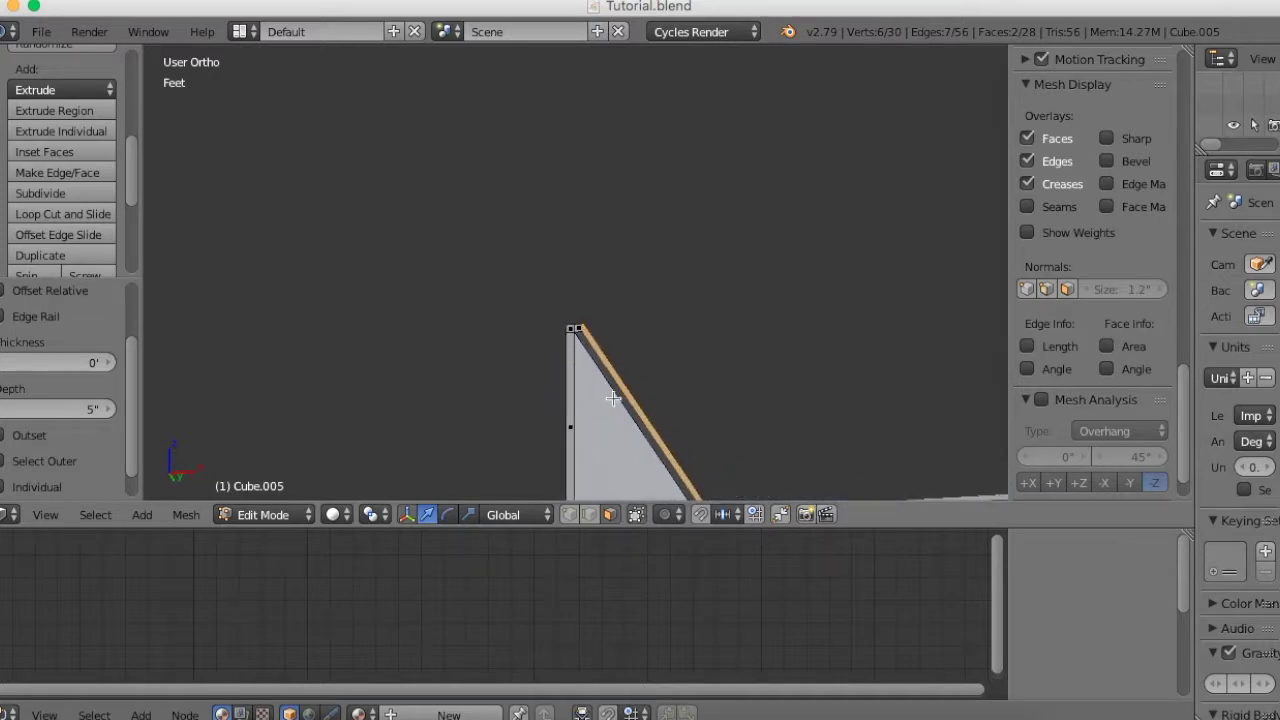
{"action": "mouse_move", "coordinate": [689, 380]}
{"action": "middle_mouse_down", "text": "shift"}
{"action": "mouse_move", "coordinate": [640, 277]}
{"action": "mouse_move", "coordinate": [645, 298]}
{"action": "middle_mouse_up", "text": "shift"}
{"action": "scroll", "coordinate": [641, 285], "scroll_direction": "up", "scroll_amount": 3}
{"action": "scroll", "coordinate": [630, 290], "scroll_direction": "up", "scroll_amount": 2}
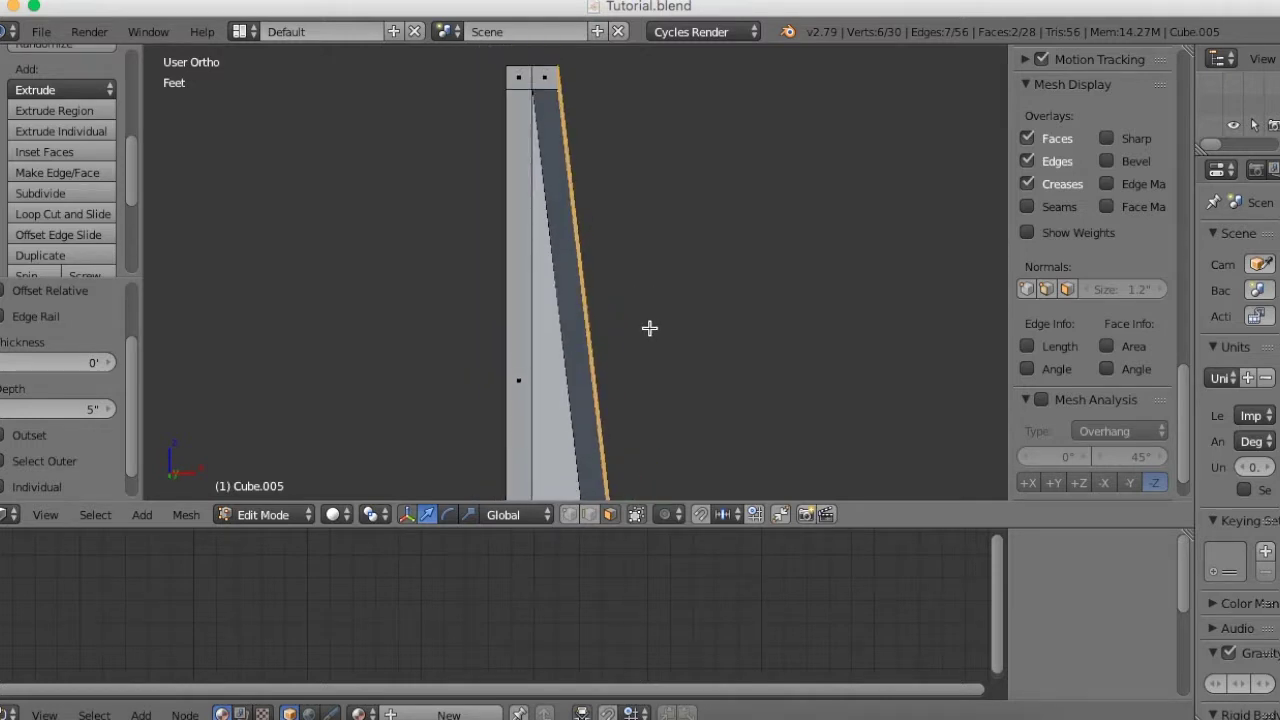
{"action": "mouse_move", "coordinate": [649, 328]}
{"action": "middle_mouse_down"}
{"action": "mouse_move", "coordinate": [627, 420]}
{"action": "mouse_move", "coordinate": [643, 373]}
{"action": "middle_mouse_up"}
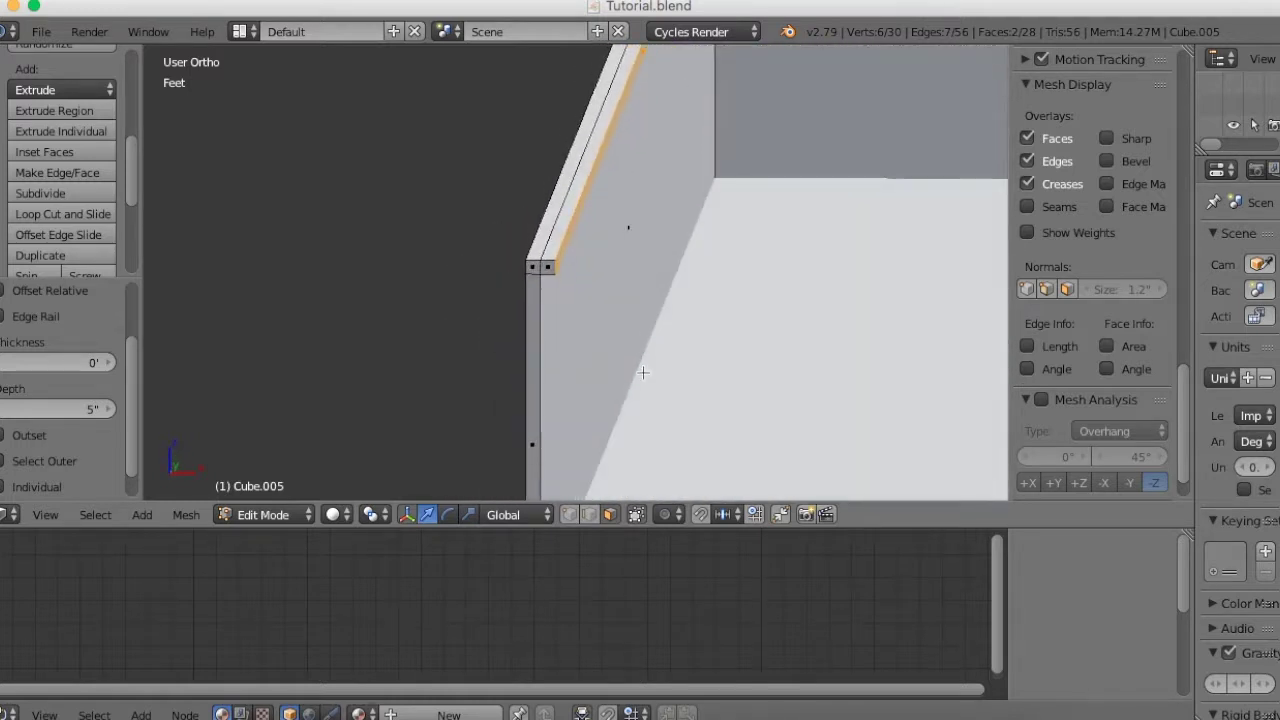
{"action": "mouse_move", "coordinate": [646, 371]}
{"action": "middle_mouse_down"}
{"action": "mouse_move", "coordinate": [666, 331]}
{"action": "mouse_move", "coordinate": [649, 331]}
{"action": "mouse_move", "coordinate": [687, 371]}
{"action": "middle_mouse_up"}
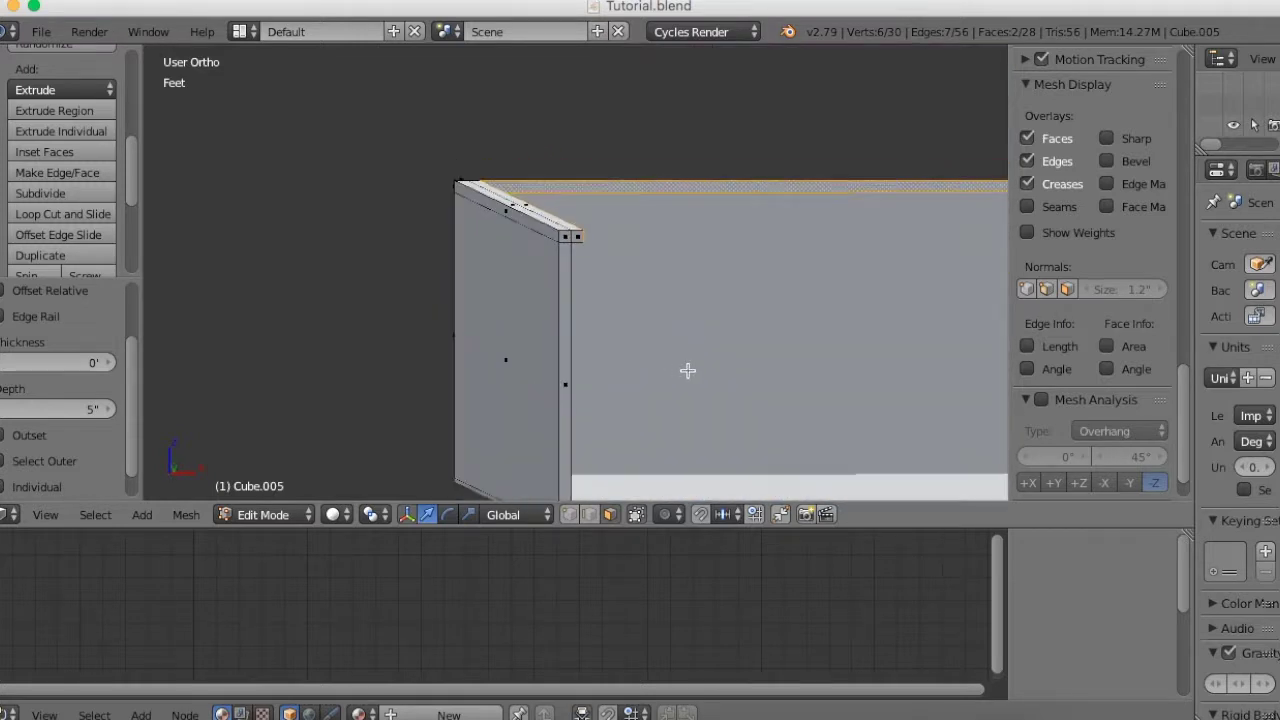
Step: Hide the Tool Shelf and Properties side panels in the viewport
{"action": "key", "text": "t"}
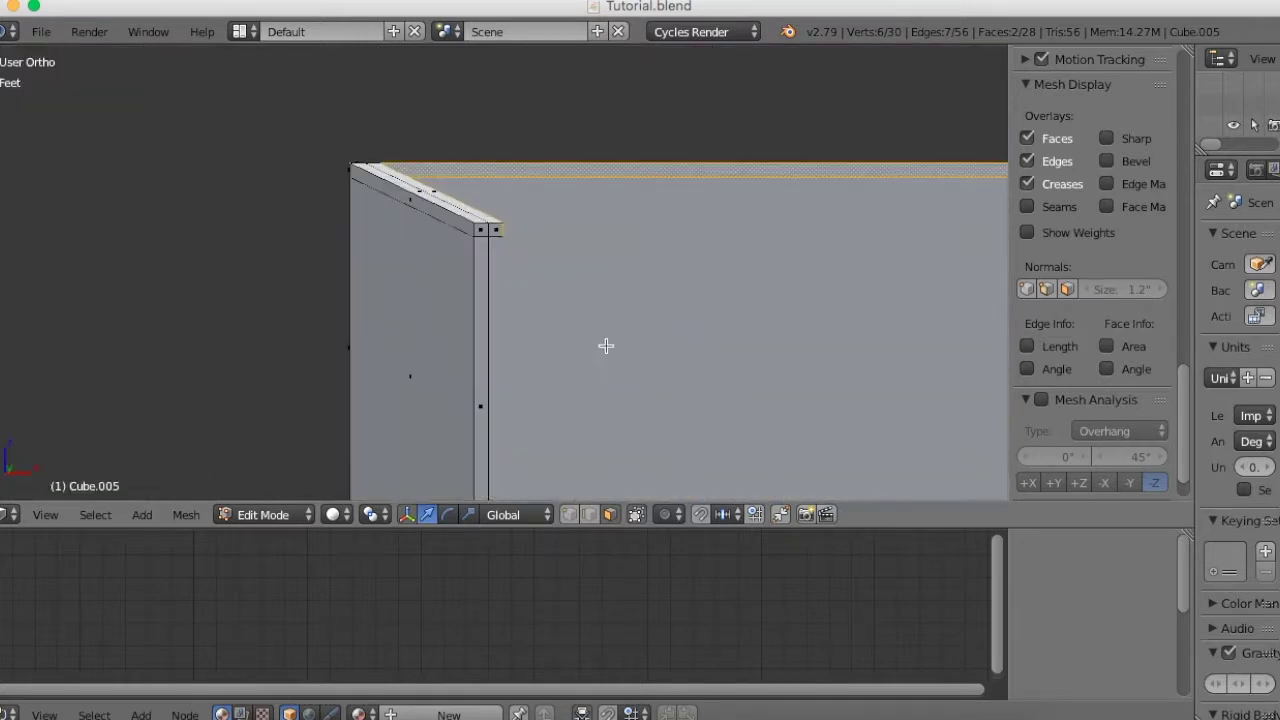
{"action": "key", "text": "n"}
{"action": "mouse_move", "coordinate": [723, 371]}
{"action": "middle_mouse_down"}
{"action": "mouse_move", "coordinate": [680, 334]}
{"action": "mouse_move", "coordinate": [714, 389]}
{"action": "mouse_move", "coordinate": [689, 360]}
{"action": "mouse_move", "coordinate": [710, 372]}
{"action": "mouse_move", "coordinate": [723, 354]}
{"action": "mouse_move", "coordinate": [711, 363]}
{"action": "mouse_move", "coordinate": [722, 372]}
{"action": "mouse_move", "coordinate": [700, 343]}
{"action": "mouse_move", "coordinate": [760, 376]}
{"action": "middle_mouse_up"}
Step: Select the wall's end face together with its large side face
{"action": "right_click", "coordinate": [700, 343]}
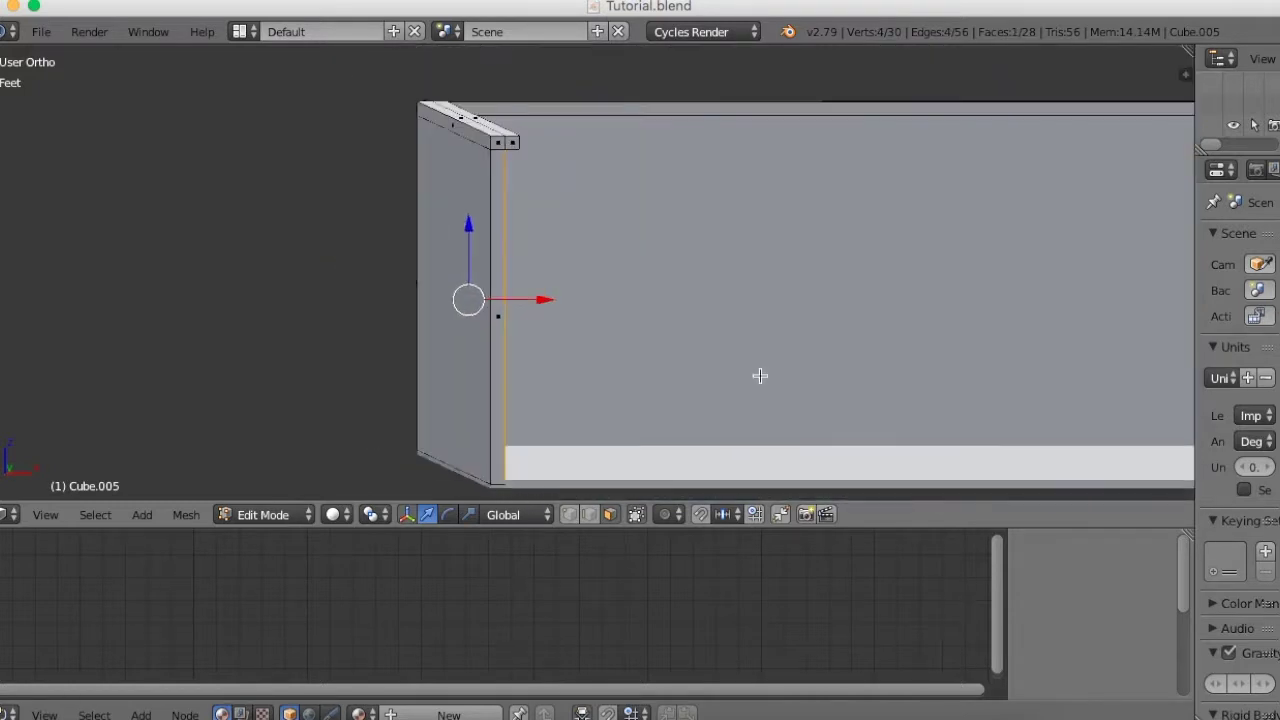
{"action": "right_click", "coordinate": [934, 288], "text": "shift"}
{"action": "mouse_move", "coordinate": [911, 363]}
{"action": "middle_mouse_down"}
{"action": "mouse_move", "coordinate": [866, 363]}
{"action": "mouse_move", "coordinate": [887, 377]}
{"action": "mouse_move", "coordinate": [686, 331]}
{"action": "mouse_move", "coordinate": [809, 363]}
{"action": "mouse_move", "coordinate": [811, 339]}
{"action": "middle_mouse_up"}
{"action": "scroll", "coordinate": [811, 339], "scroll_direction": "up", "scroll_amount": 2}
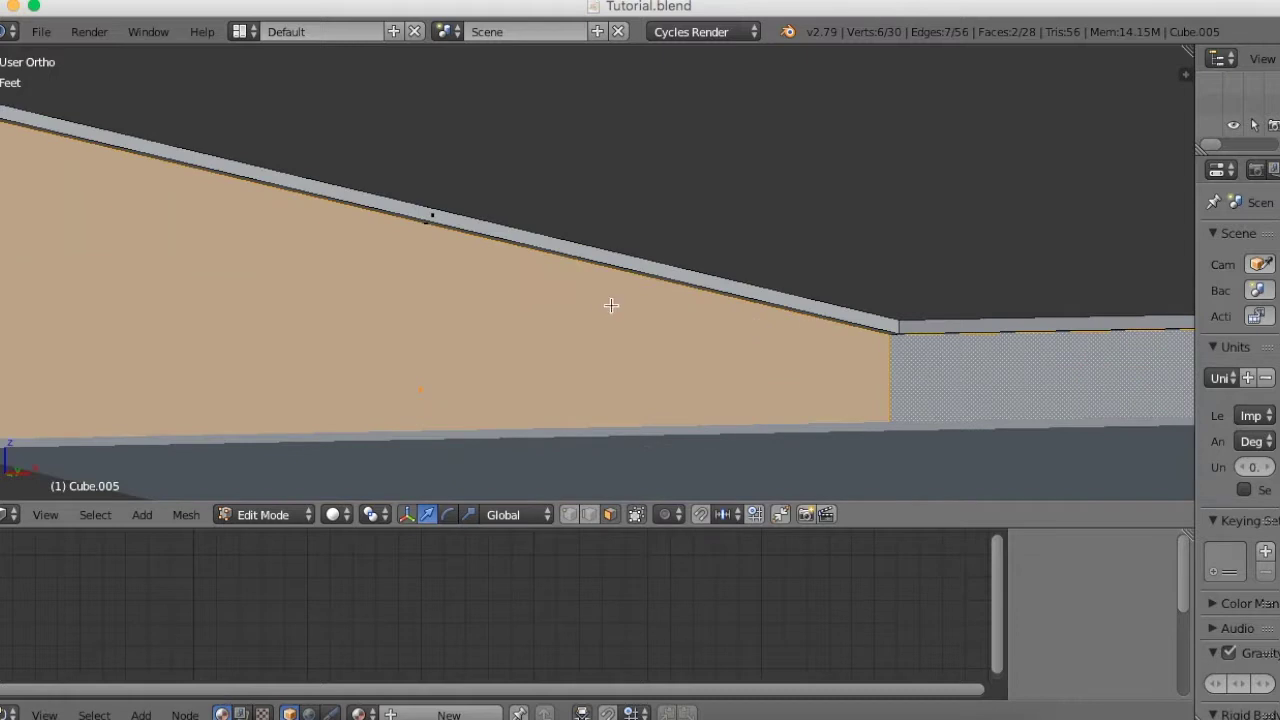
{"action": "scroll", "coordinate": [874, 283], "scroll_direction": "up", "scroll_amount": 2}
{"action": "scroll", "coordinate": [943, 280], "scroll_direction": "up", "scroll_amount": 2}
{"action": "middle_click_drag", "start_coordinate": [904, 283], "coordinate": [918, 274]}
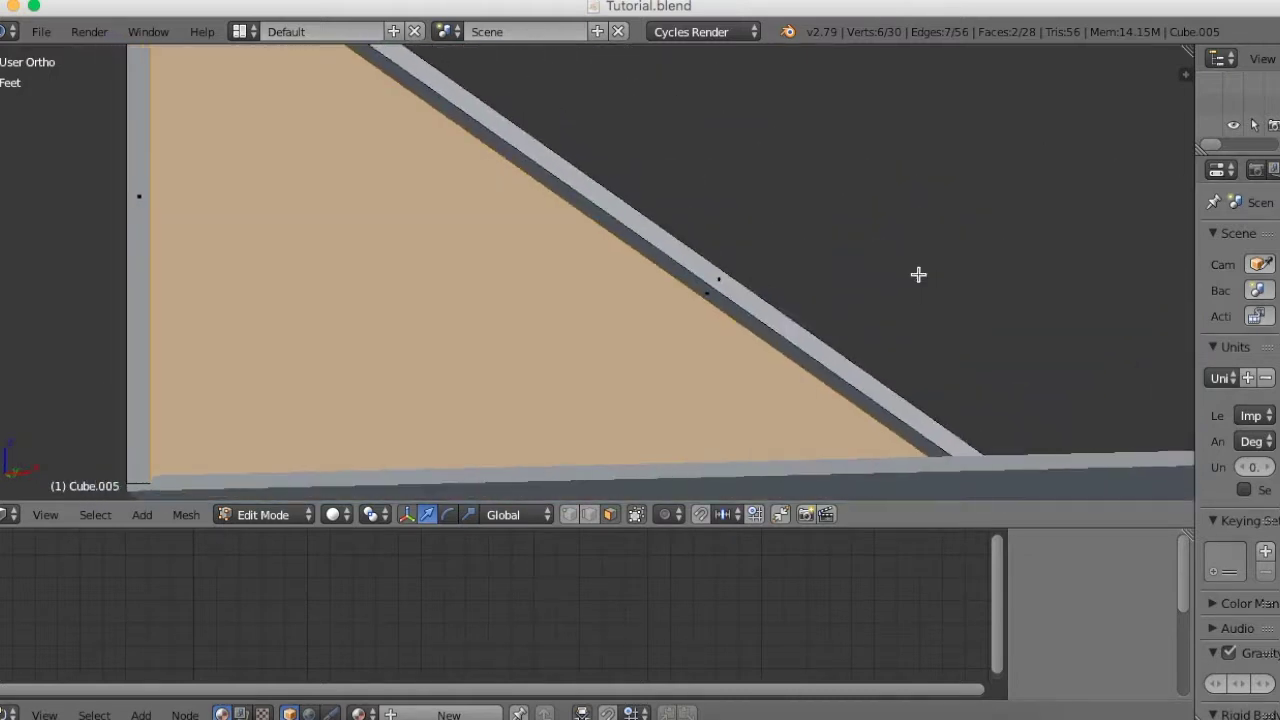
Step: Redo the selection, ending with the large wall face plus a second face selected
{"action": "right_click", "coordinate": [709, 289], "text": "alt"}
{"action": "scroll", "coordinate": [724, 280], "scroll_direction": "down", "scroll_amount": 2}
{"action": "scroll", "coordinate": [785, 315], "scroll_direction": "down", "scroll_amount": 2}
{"action": "mouse_move", "coordinate": [789, 317]}
{"action": "middle_mouse_down"}
{"action": "mouse_move", "coordinate": [766, 300]}
{"action": "mouse_move", "coordinate": [664, 290]}
{"action": "middle_mouse_up"}
{"action": "scroll", "coordinate": [786, 328], "scroll_direction": "up", "scroll_amount": 4}
{"action": "scroll", "coordinate": [786, 328], "scroll_direction": "down", "scroll_amount": 2}
{"action": "scroll", "coordinate": [777, 314], "scroll_direction": "up", "scroll_amount": 3}
{"action": "right_click", "coordinate": [613, 250]}
{"action": "right_click", "coordinate": [929, 271], "text": "shift"}
{"action": "scroll", "coordinate": [843, 337], "scroll_direction": "down", "scroll_amount": 2}
{"action": "middle_click_drag", "start_coordinate": [843, 337], "coordinate": [800, 343]}
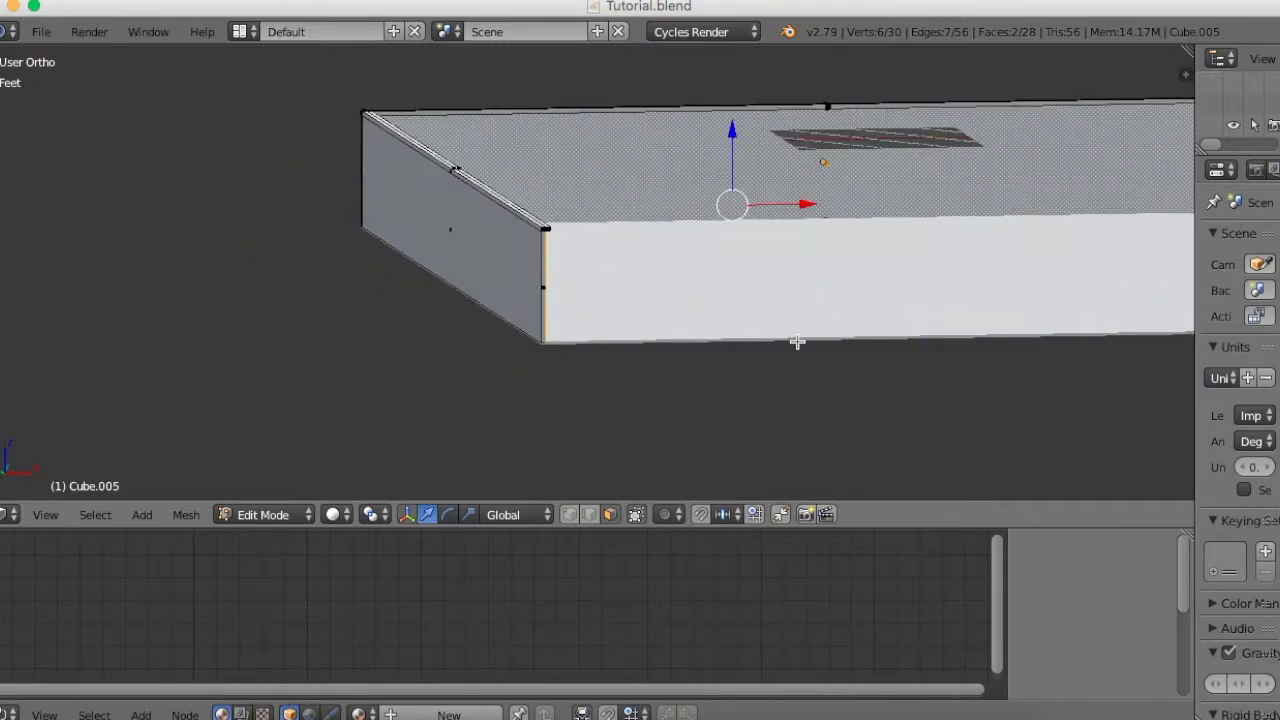
Step: Apply rotation and scale to Cube.005, then go back into Edit Mode
{"action": "key", "text": "Tab"}
{"action": "key", "text": "ctrl+a"}
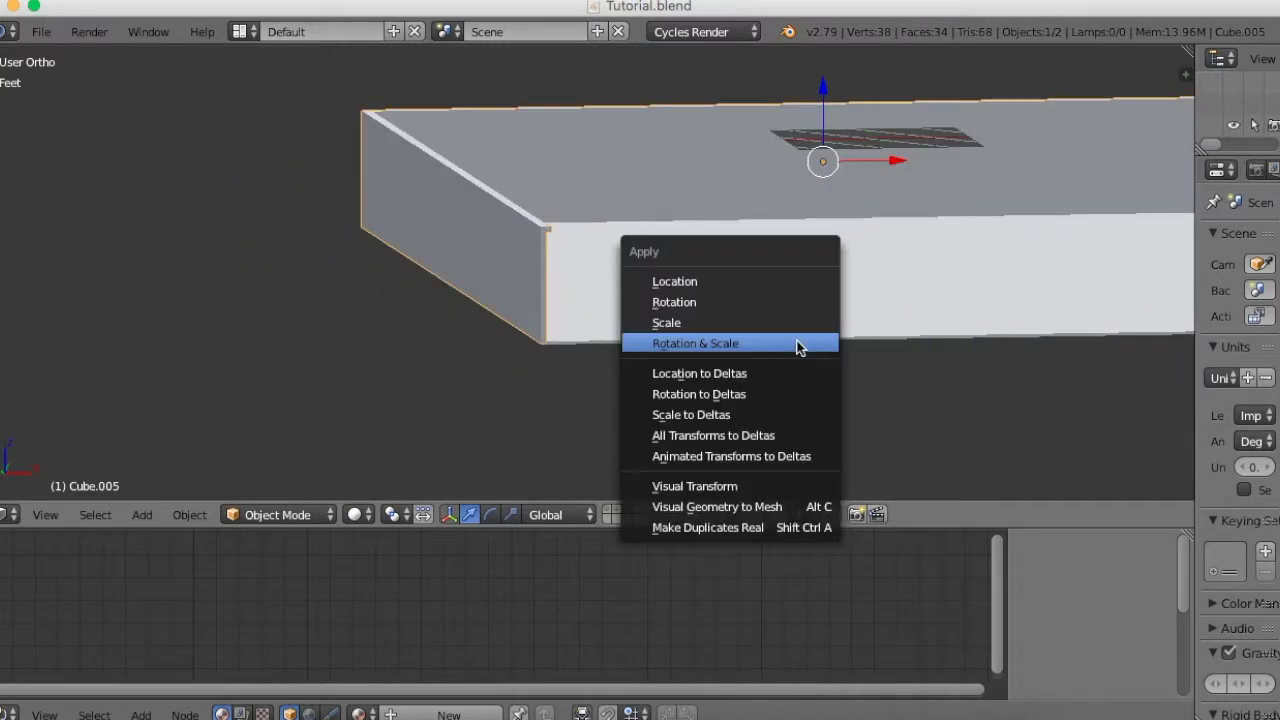
{"action": "left_click", "coordinate": [797, 343]}
{"action": "key", "text": "Tab"}
Step: Unwrap the two selected faces with Smart UV Project at a 66 angle limit
{"action": "mouse_move", "coordinate": [877, 355]}
{"action": "middle_mouse_down"}
{"action": "mouse_move", "coordinate": [853, 347]}
{"action": "mouse_move", "coordinate": [874, 352]}
{"action": "middle_mouse_up"}
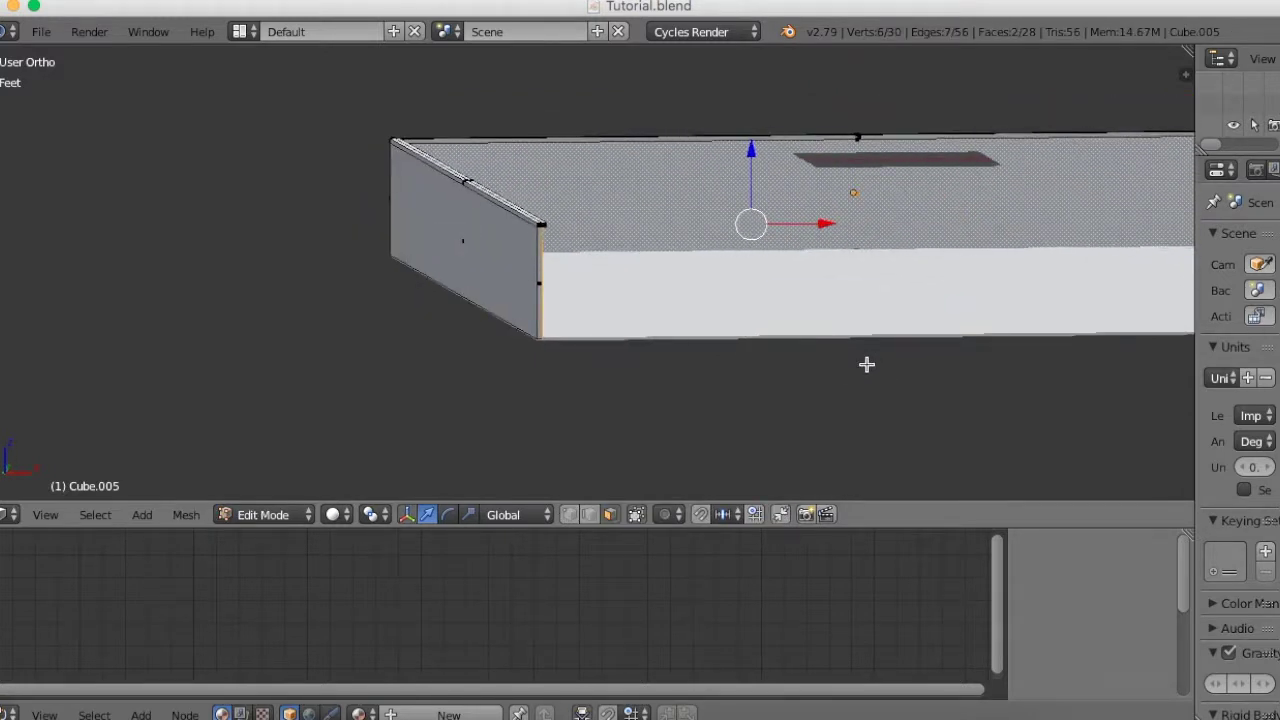
{"action": "key", "text": "u"}
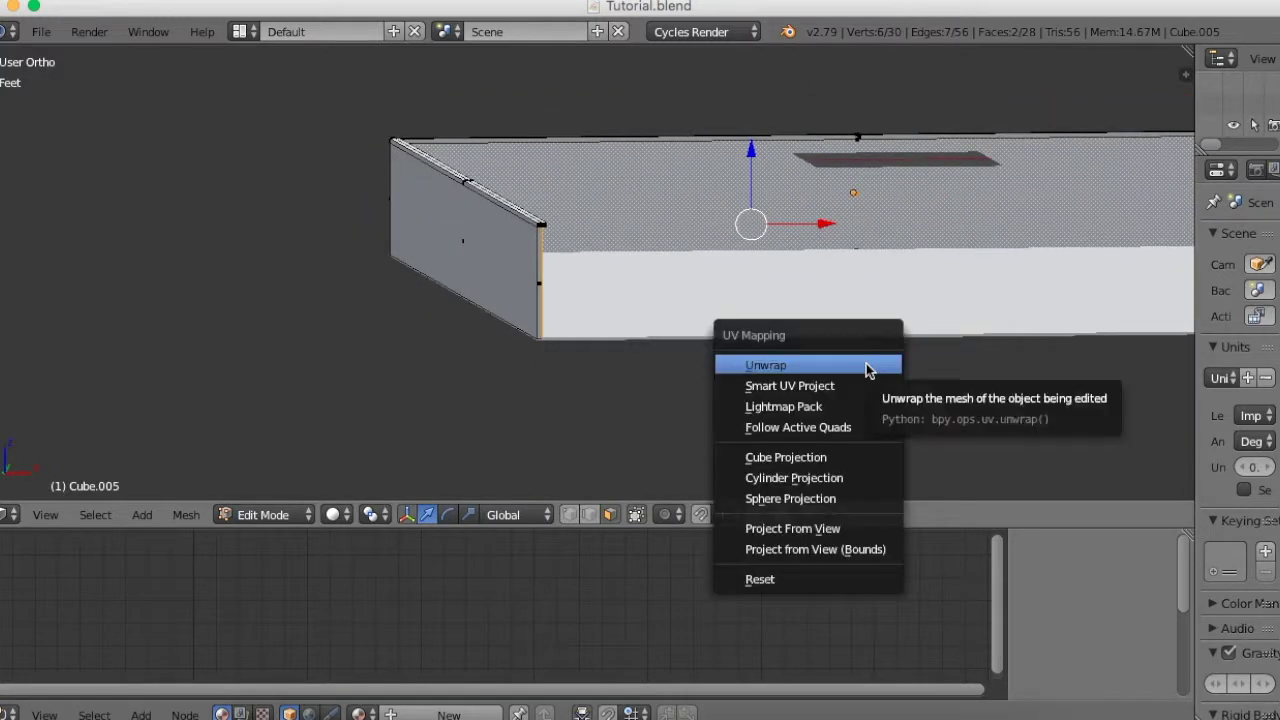
{"action": "left_click", "coordinate": [864, 390]}
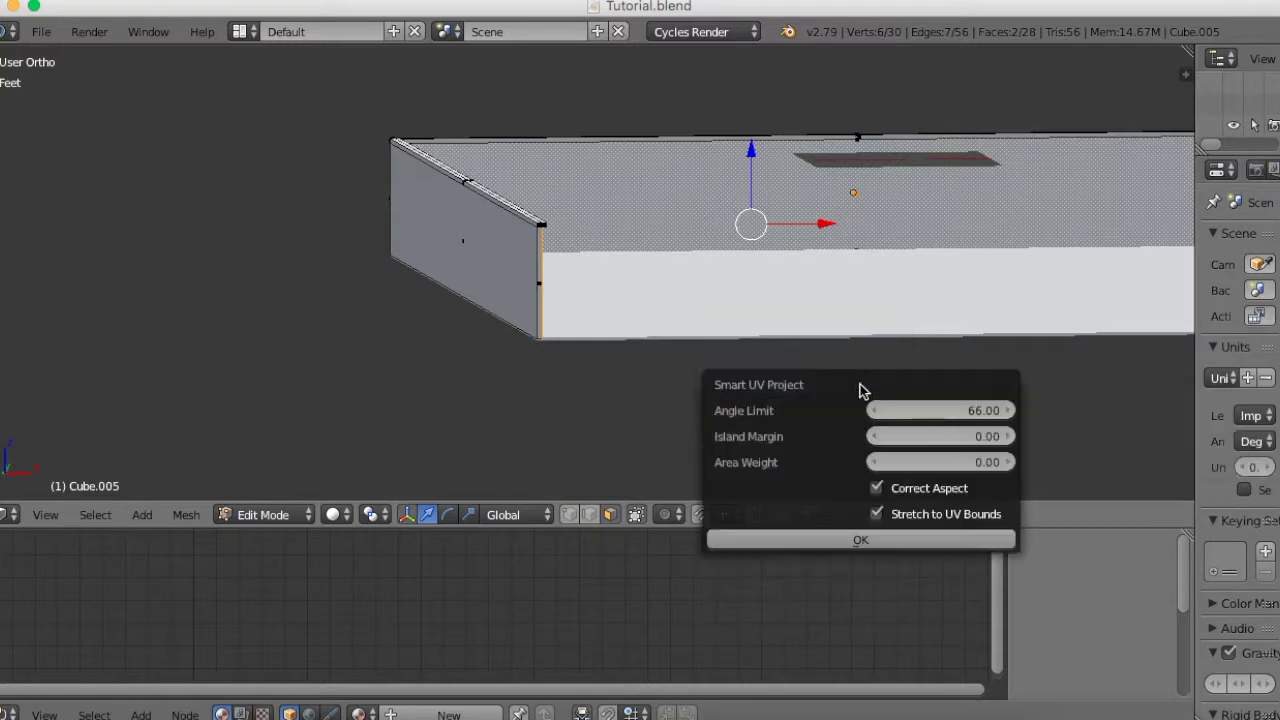
{"action": "left_click", "coordinate": [885, 541]}
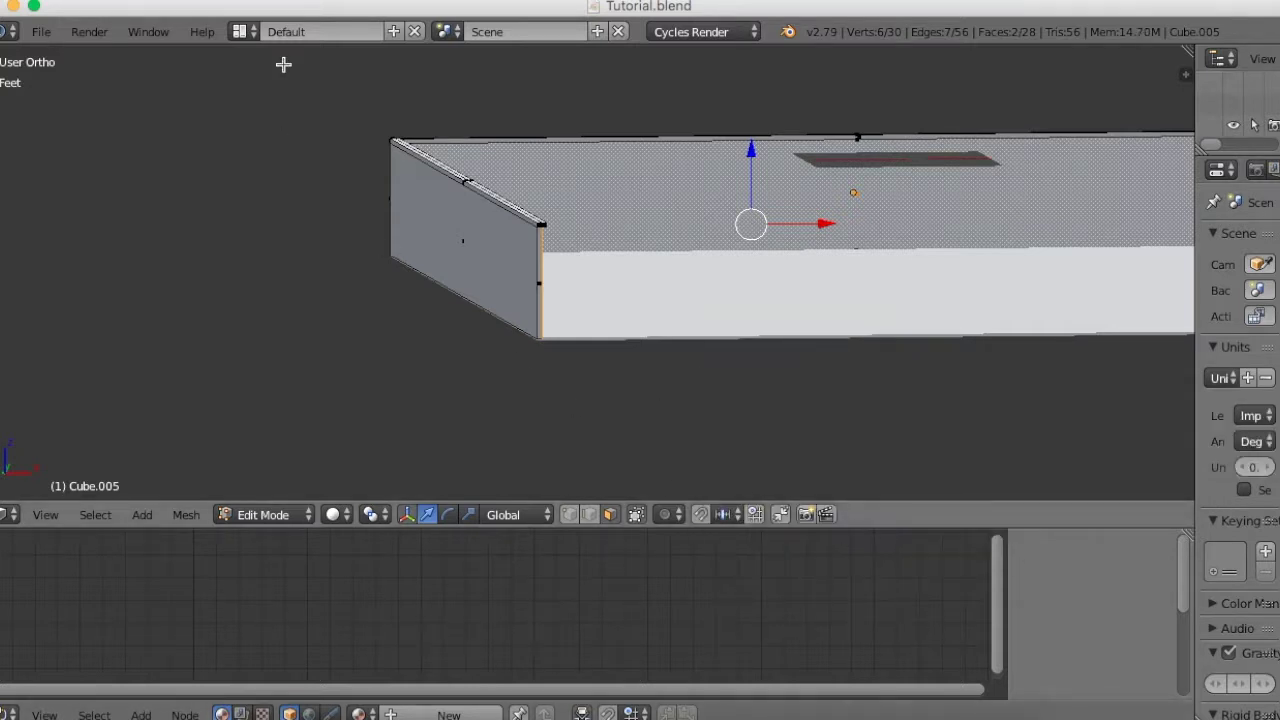
{"action": "left_click", "coordinate": [244, 31]}
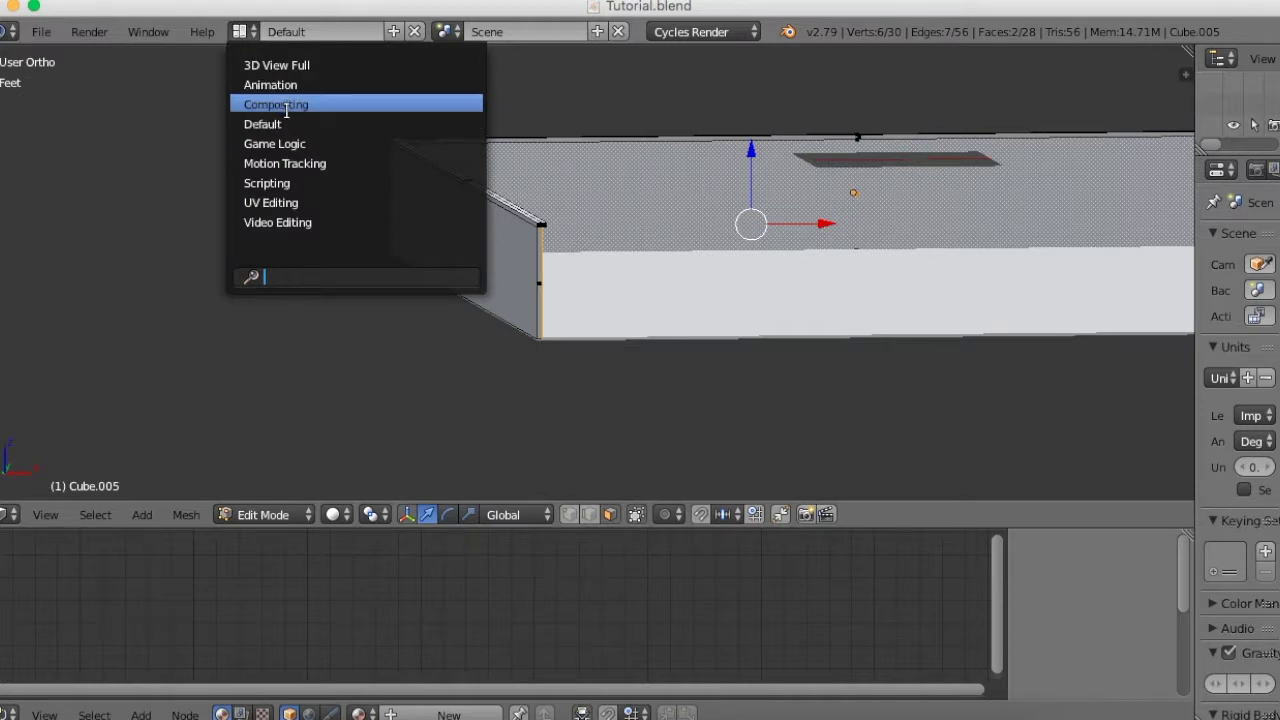
{"action": "left_click", "coordinate": [306, 203]}
{"action": "scroll", "coordinate": [337, 328], "scroll_direction": "up", "scroll_amount": 3}
{"action": "scroll", "coordinate": [396, 327], "scroll_direction": "down", "scroll_amount": 3}
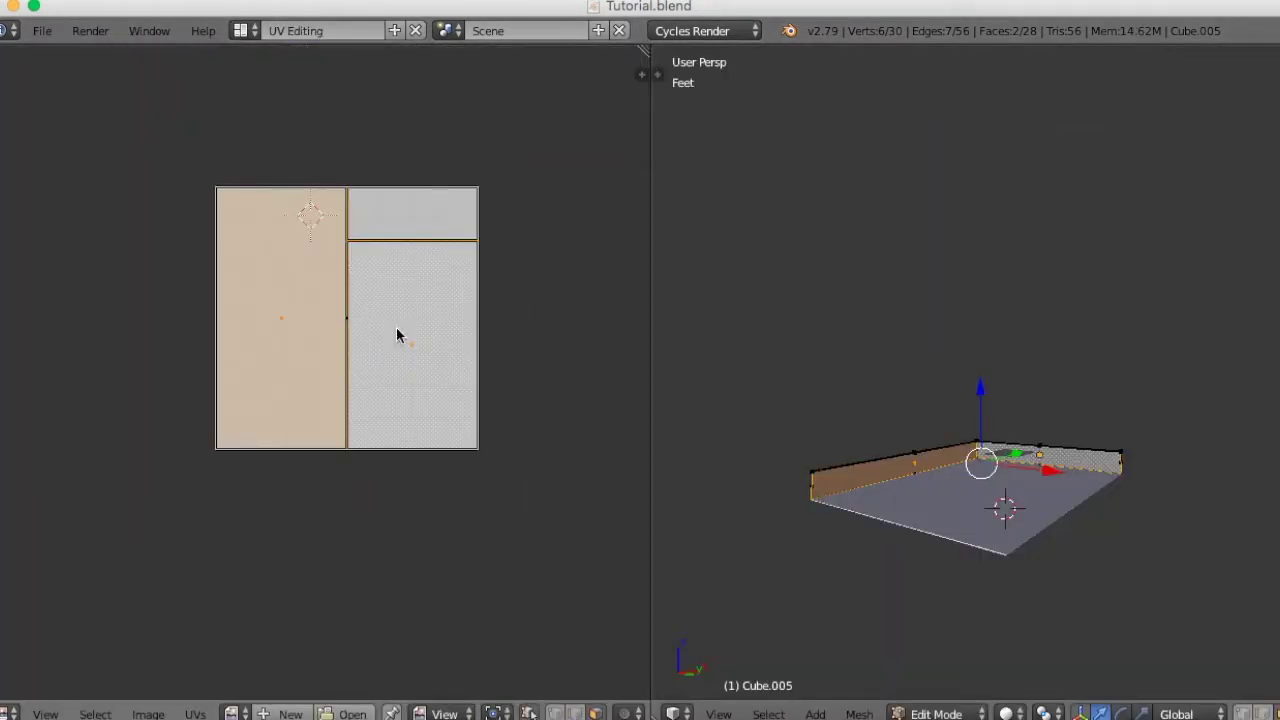
{"action": "scroll", "coordinate": [445, 326], "scroll_direction": "up", "scroll_amount": 2}
{"action": "scroll", "coordinate": [445, 326], "scroll_direction": "up", "scroll_amount": 1}
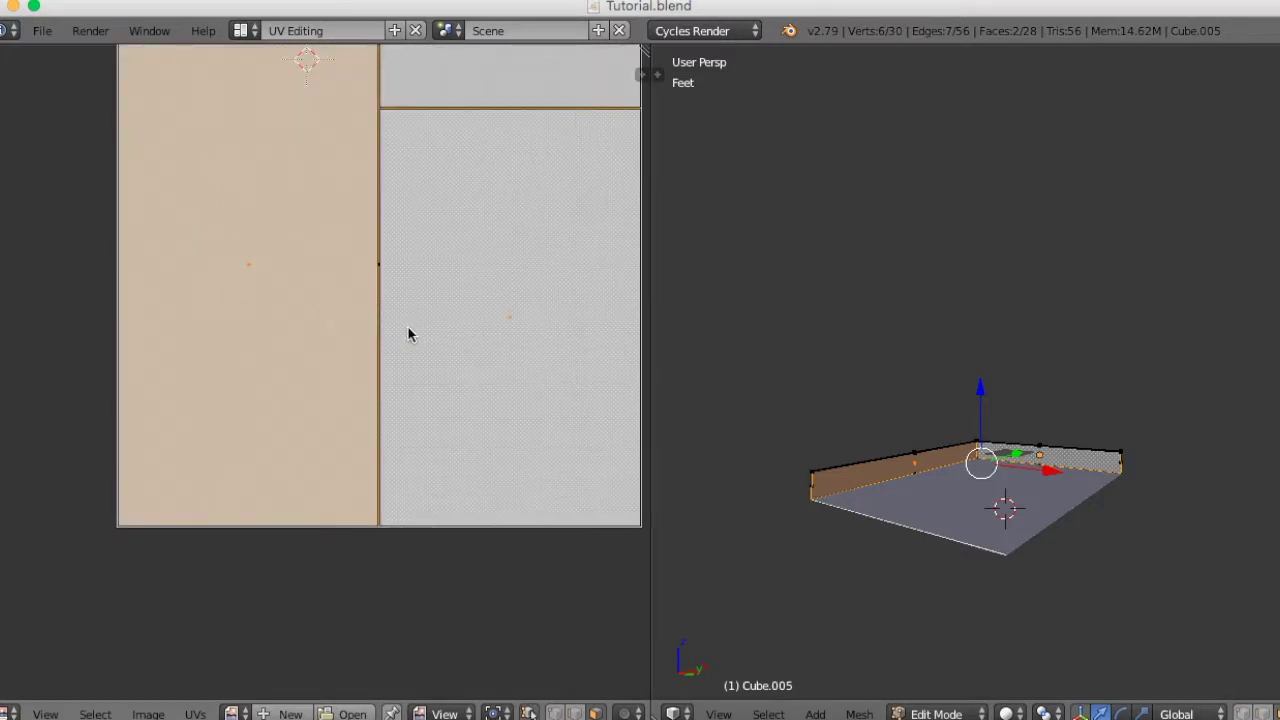
{"action": "scroll", "coordinate": [519, 452], "scroll_direction": "down", "scroll_amount": 3}
{"action": "mouse_move", "coordinate": [405, 445]}
{"action": "middle_mouse_down"}
{"action": "mouse_move", "coordinate": [517, 449]}
{"action": "mouse_move", "coordinate": [374, 460]}
{"action": "middle_mouse_up"}
{"action": "scroll", "coordinate": [374, 460], "scroll_direction": "up", "scroll_amount": 4}
{"action": "scroll", "coordinate": [375, 454], "scroll_direction": "down", "scroll_amount": 1}
{"action": "scroll", "coordinate": [362, 525], "scroll_direction": "down", "scroll_amount": 3}
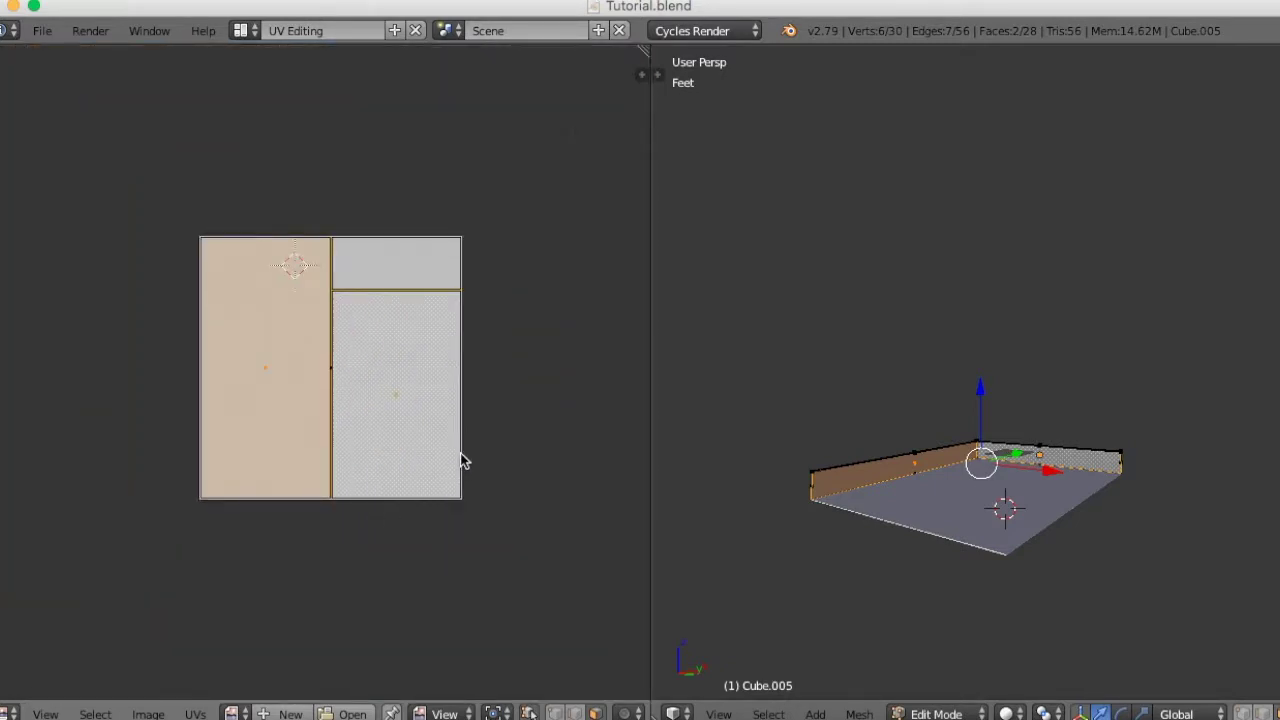
{"action": "mouse_move", "coordinate": [868, 538]}
{"action": "middle_mouse_down"}
{"action": "mouse_move", "coordinate": [886, 529]}
{"action": "mouse_move", "coordinate": [897, 489]}
{"action": "middle_mouse_up"}
{"action": "scroll", "coordinate": [897, 486], "scroll_direction": "up", "scroll_amount": 3}
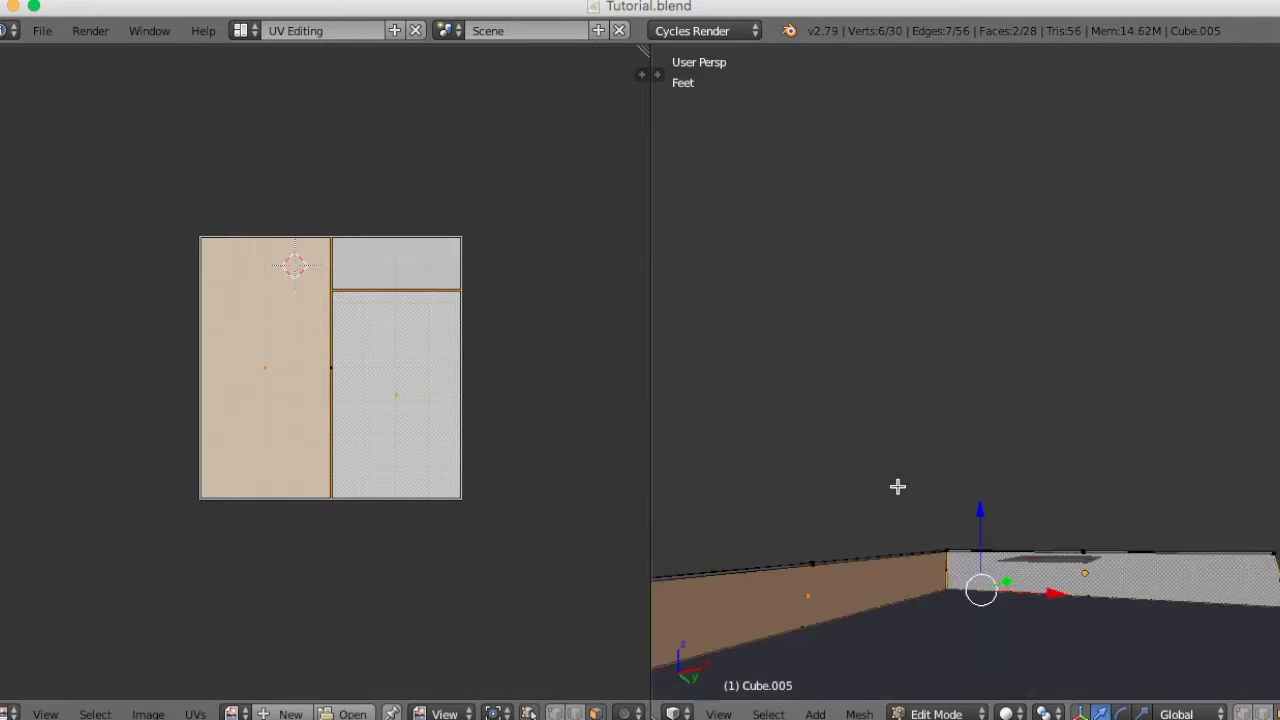
{"action": "left_click", "coordinate": [243, 30]}
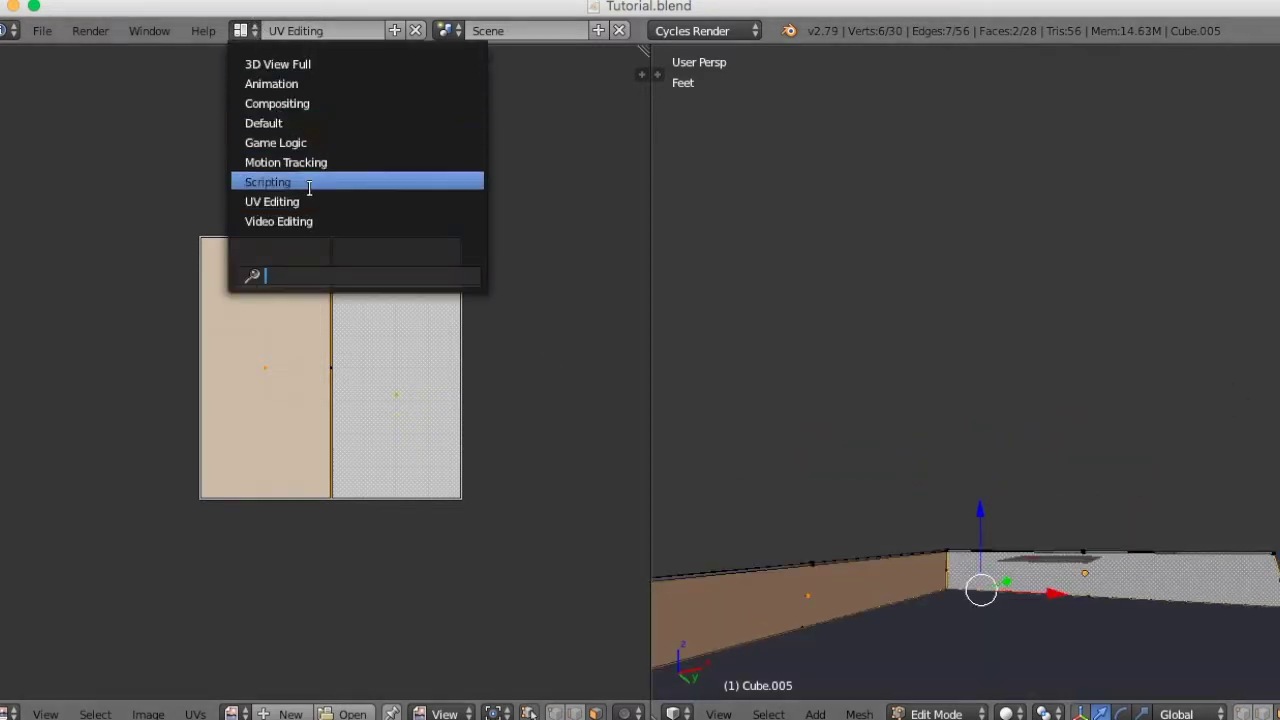
{"action": "left_click", "coordinate": [290, 122]}
{"action": "key", "text": "KP_4"}
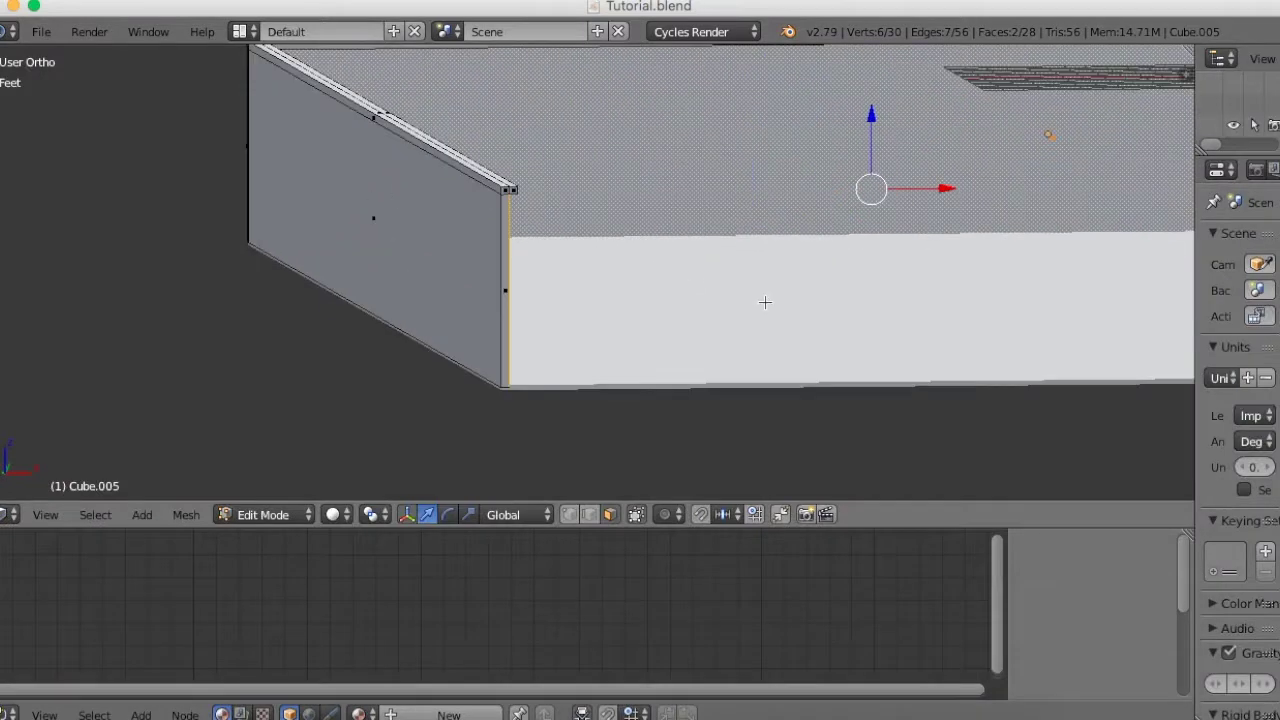
Step: Turn the view toward the end wall and select the wall's slanted top edge
{"action": "key", "text": "KP_4"}
{"action": "key", "text": "KP_8"}
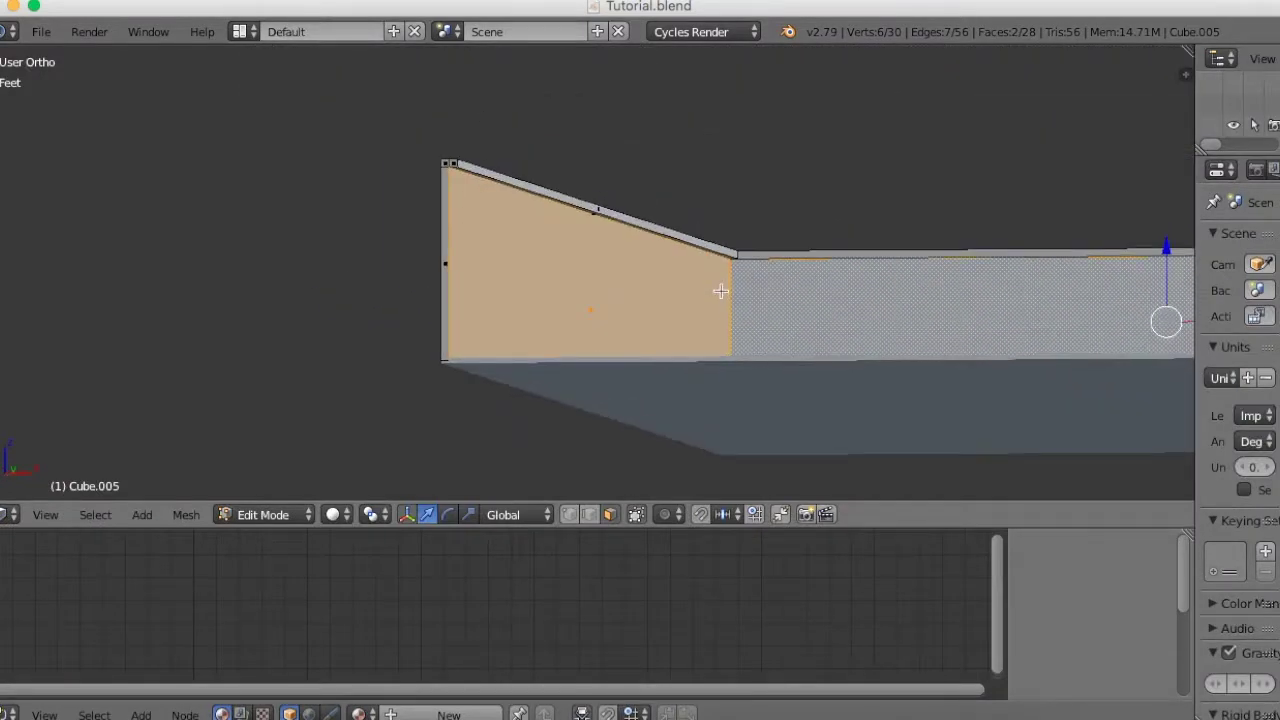
{"action": "key", "text": "ctrl+Tab"}
{"action": "left_click", "coordinate": [720, 289]}
{"action": "scroll", "coordinate": [714, 273], "scroll_direction": "up", "scroll_amount": 4}
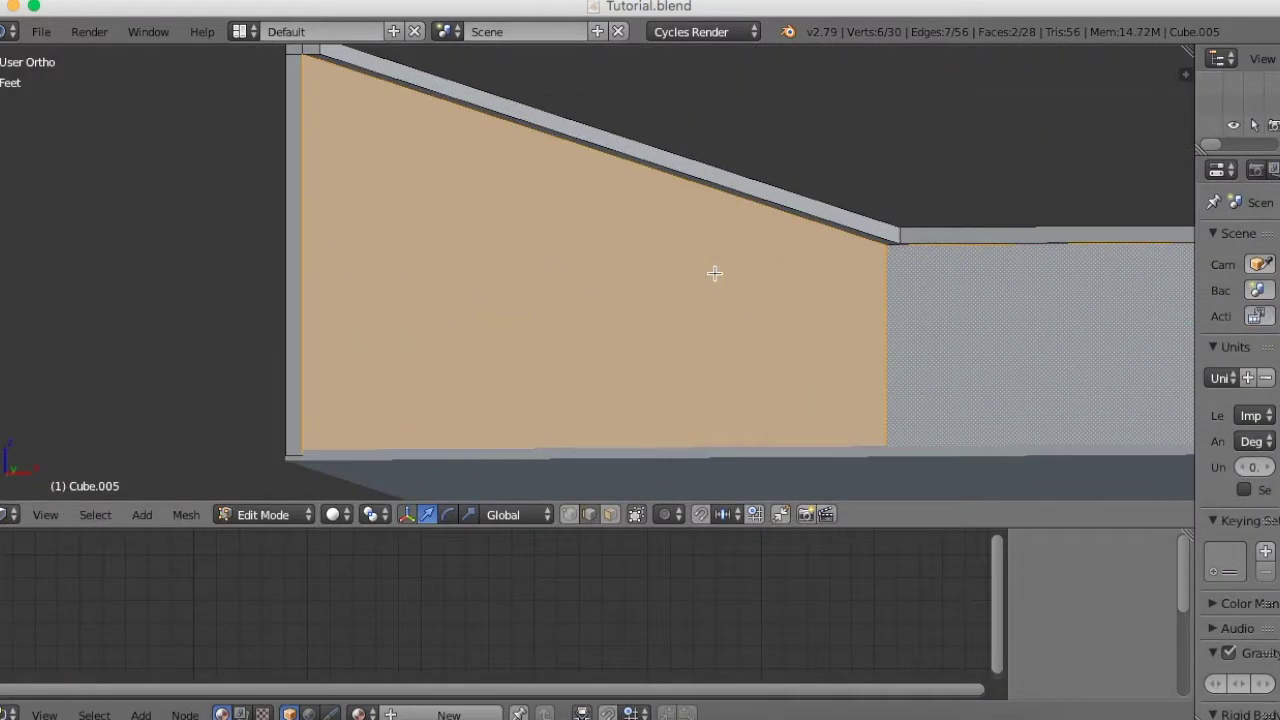
{"action": "key", "text": "KP_4"}
{"action": "right_click", "coordinate": [494, 201]}
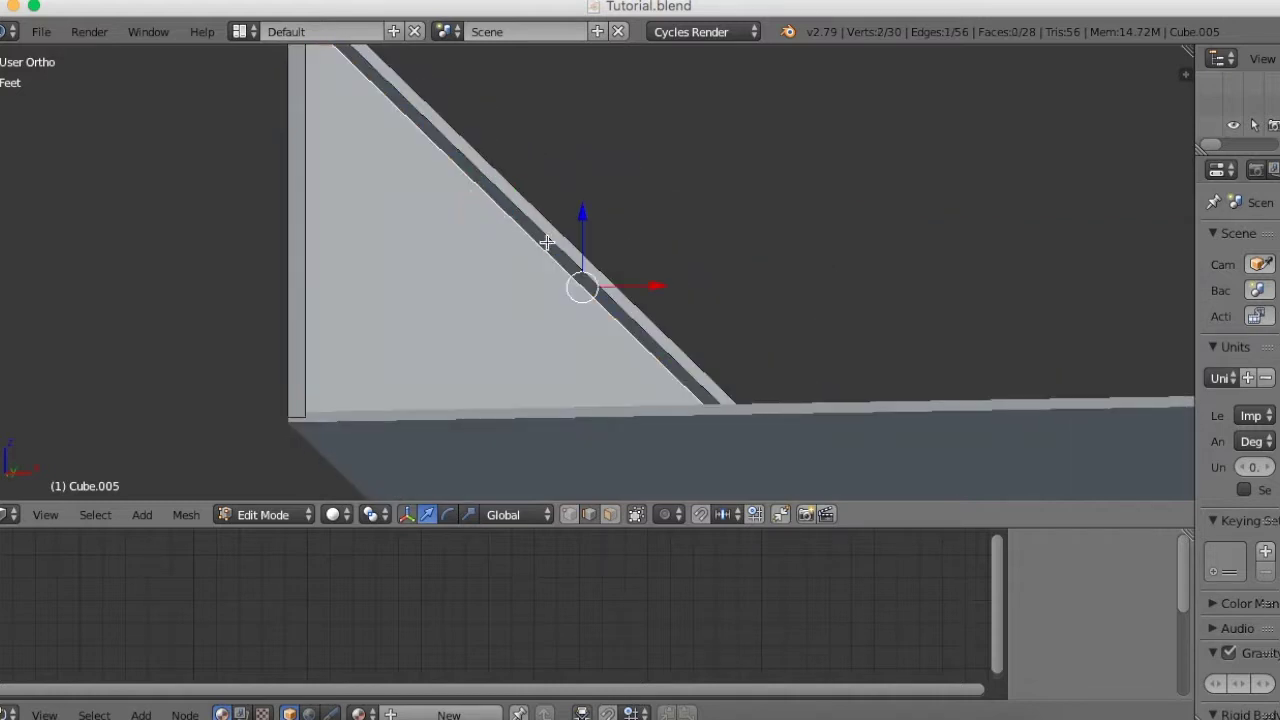
Step: Add the long horizontal edge and the vertical corner edge to the selection
{"action": "scroll", "coordinate": [645, 310], "scroll_direction": "left", "scroll_amount": 5}
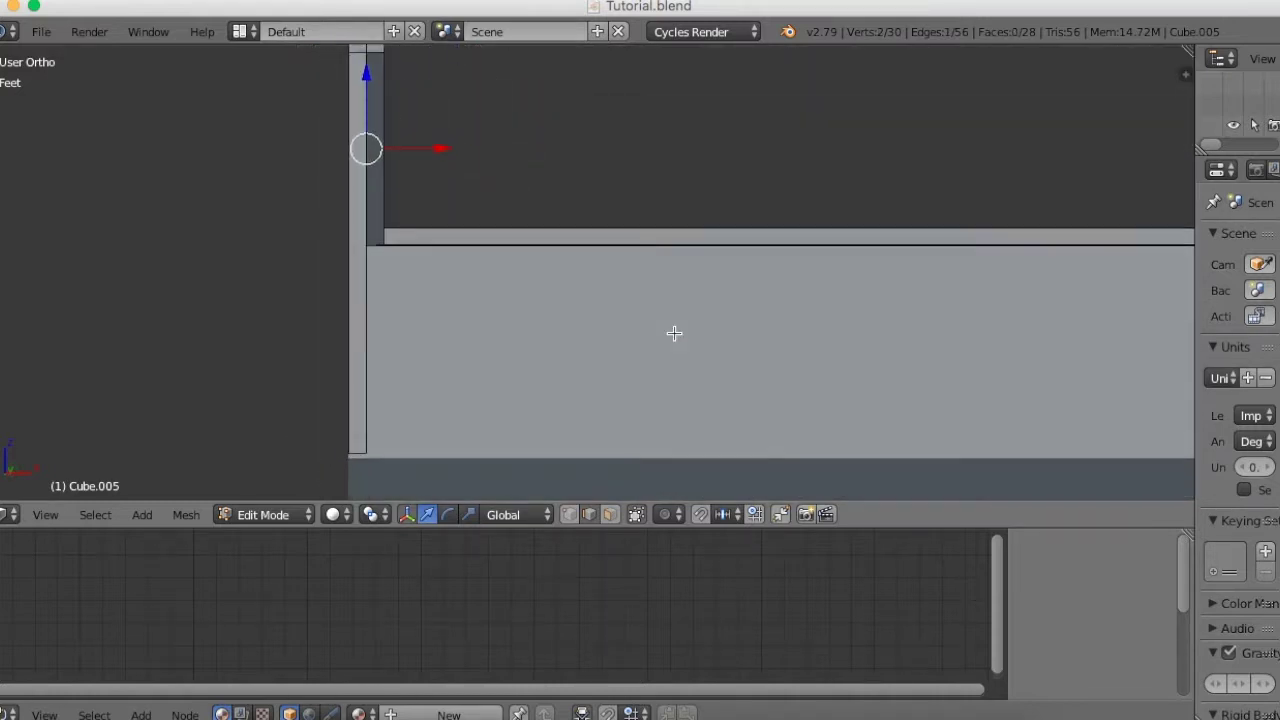
{"action": "scroll", "coordinate": [638, 280], "scroll_direction": "right", "scroll_amount": 4, "text": "ctrl"}
{"action": "scroll", "coordinate": [666, 314], "scroll_direction": "right", "scroll_amount": 3, "text": "ctrl"}
{"action": "scroll", "coordinate": [677, 343], "scroll_direction": "up", "scroll_amount": 3, "text": "shift"}
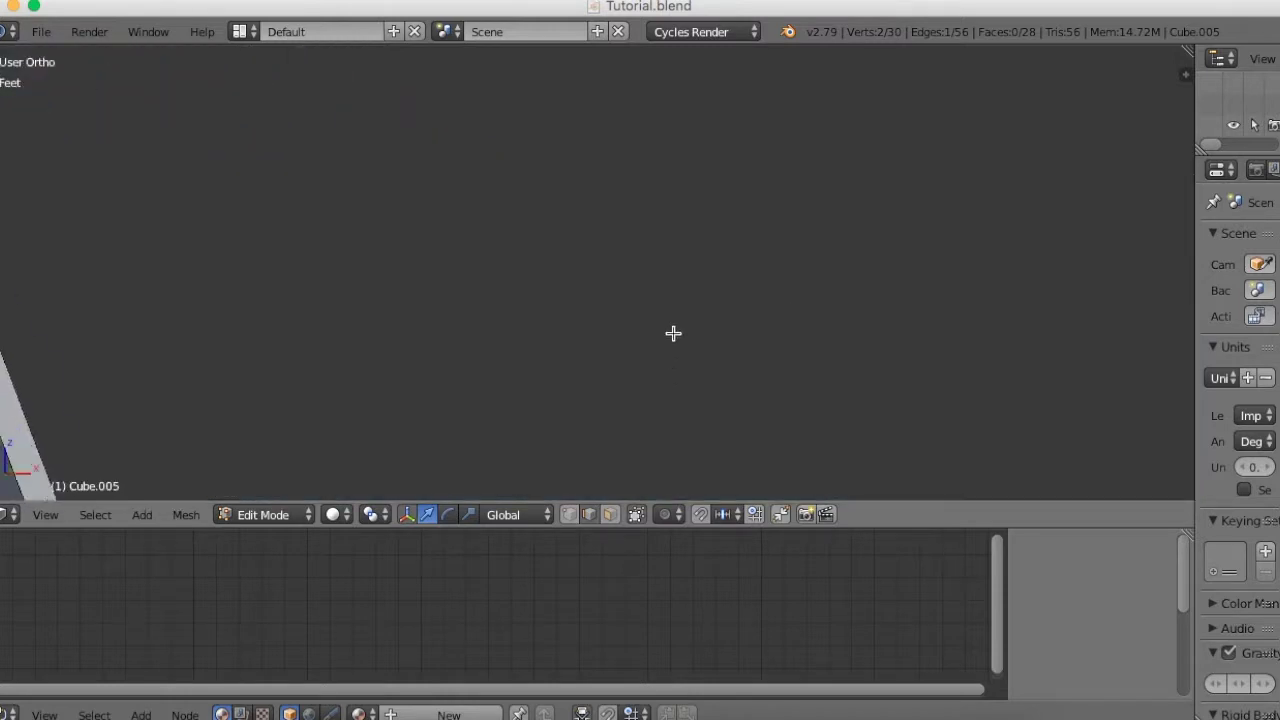
{"action": "middle_click_drag", "start_coordinate": [673, 373], "coordinate": [443, 354], "text": "shift"}
{"action": "right_click", "coordinate": [407, 345], "text": "shift"}
{"action": "scroll", "coordinate": [418, 357], "scroll_direction": "left", "scroll_amount": 2, "text": "ctrl"}
{"action": "scroll", "coordinate": [418, 357], "scroll_direction": "up", "scroll_amount": 3, "text": "shift"}
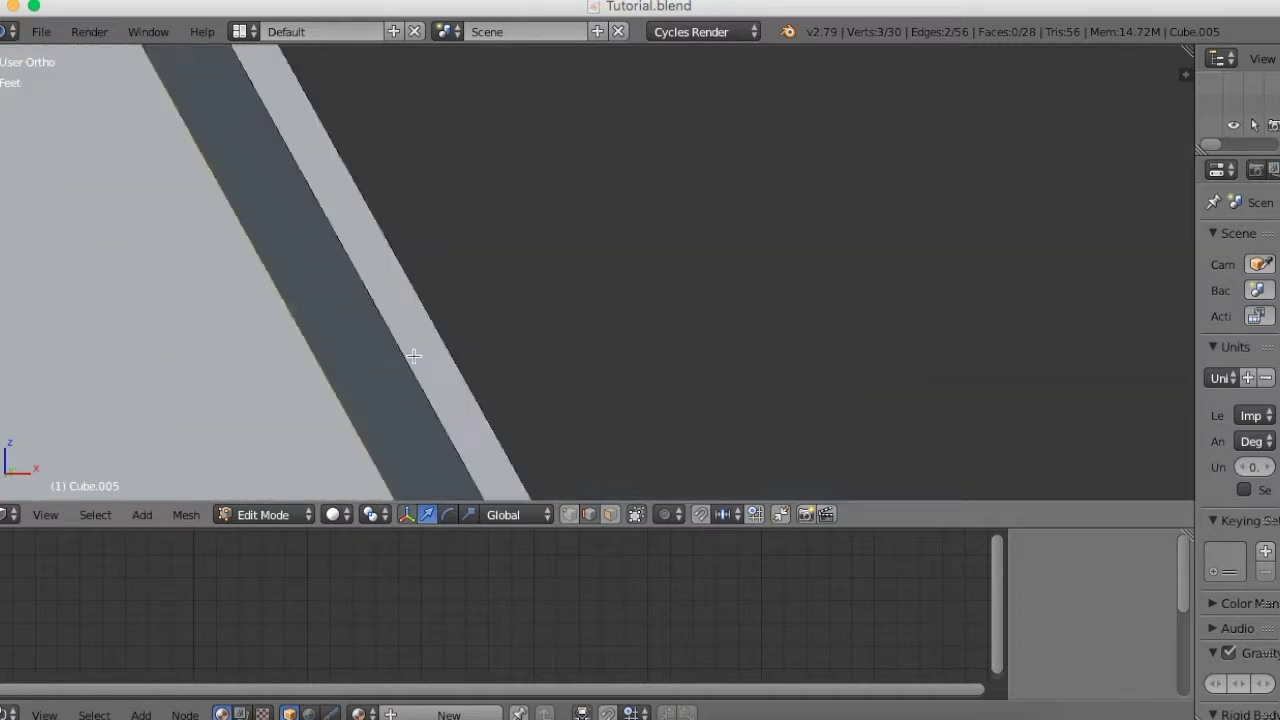
{"action": "scroll", "coordinate": [416, 357], "scroll_direction": "down", "scroll_amount": 3, "text": "shift"}
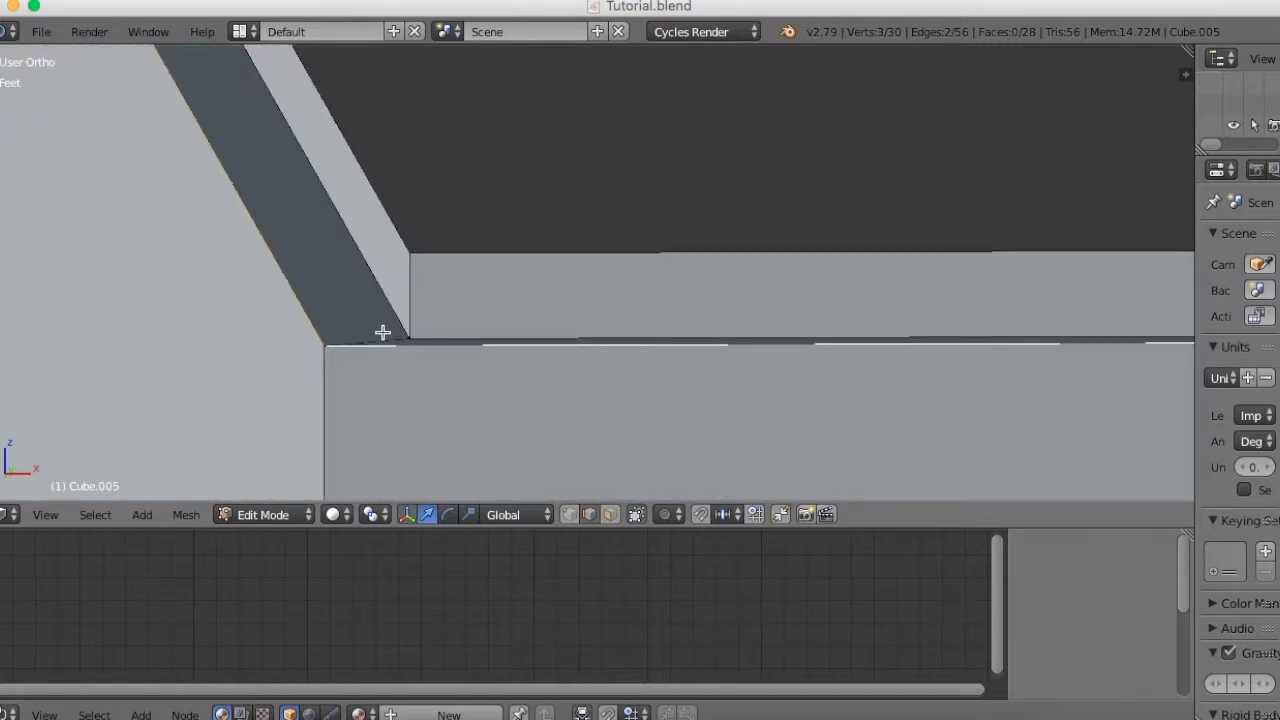
{"action": "right_click", "coordinate": [382, 332], "text": "shift"}
{"action": "right_click", "coordinate": [412, 286], "text": "shift"}
Step: Mark the selected slanted, horizontal and vertical edges as seams
{"action": "mouse_move", "coordinate": [554, 354]}
{"action": "middle_mouse_down"}
{"action": "mouse_move", "coordinate": [608, 349]}
{"action": "mouse_move", "coordinate": [603, 394]}
{"action": "mouse_move", "coordinate": [540, 380]}
{"action": "mouse_move", "coordinate": [594, 384]}
{"action": "mouse_move", "coordinate": [423, 471]}
{"action": "middle_mouse_up"}
{"action": "key", "text": "ctrl+e"}
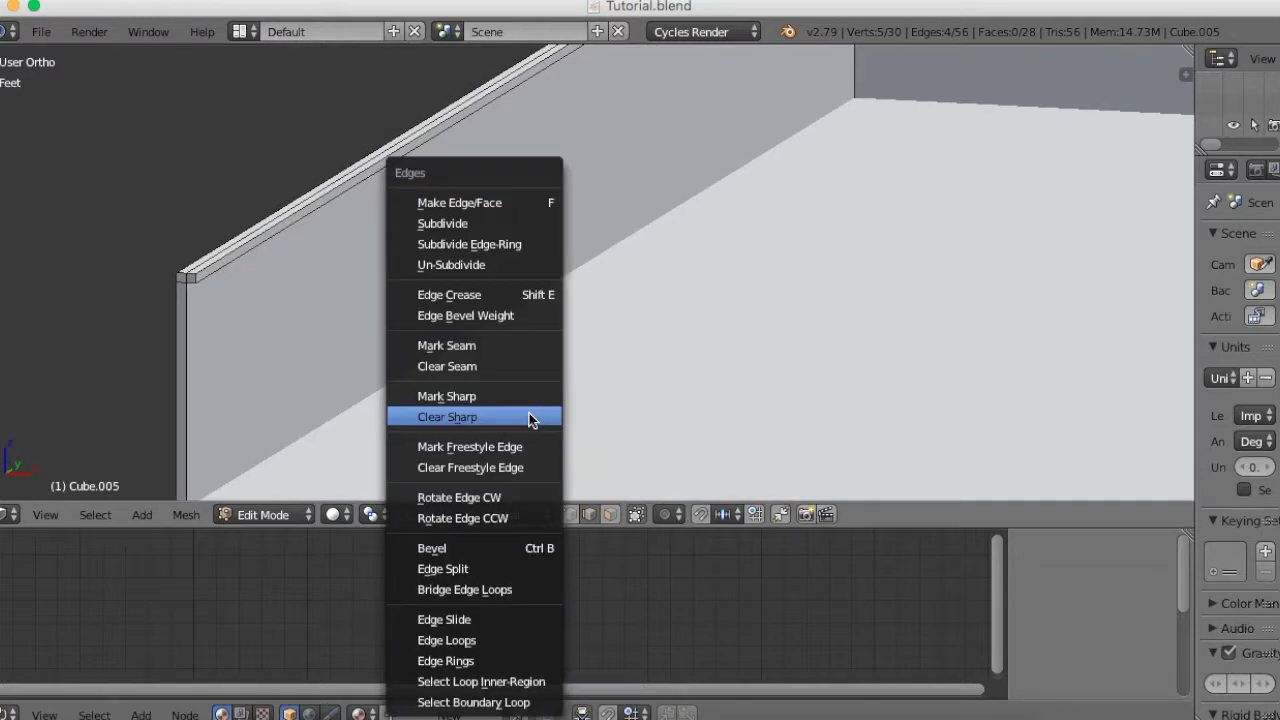
{"action": "left_click", "coordinate": [511, 348]}
{"action": "middle_click_drag", "start_coordinate": [511, 348], "coordinate": [595, 313]}
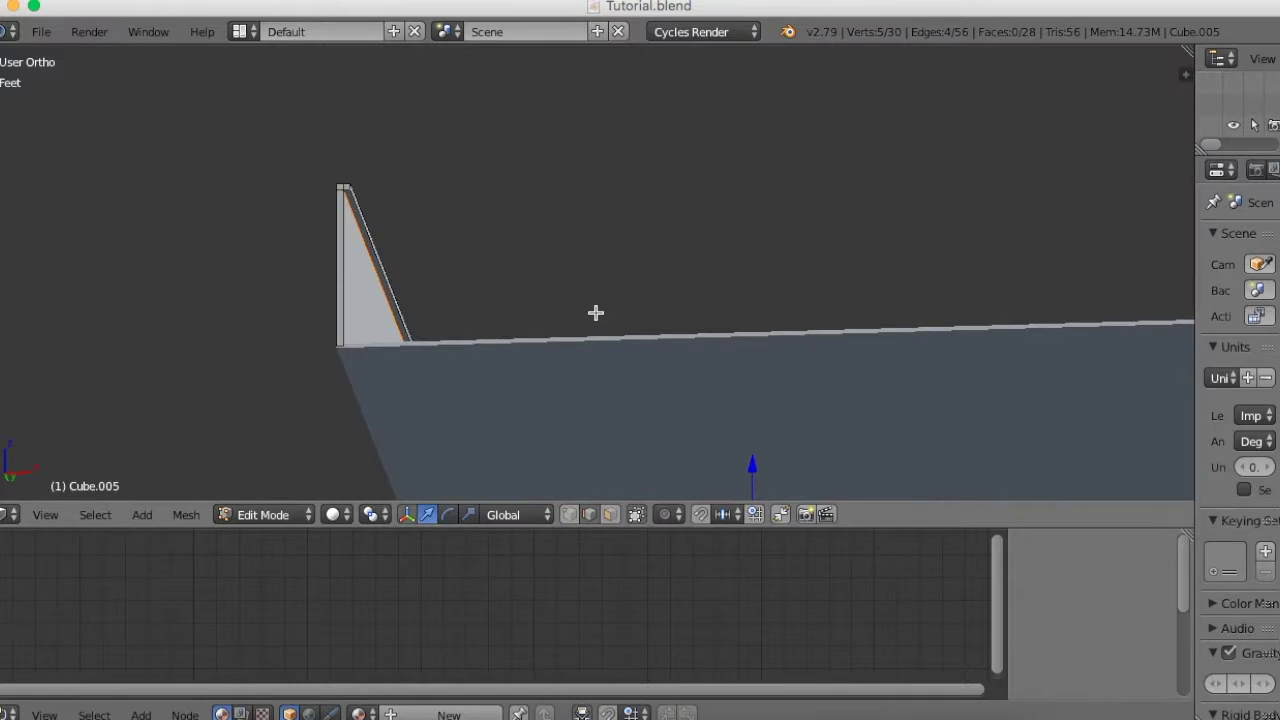
{"action": "scroll", "coordinate": [595, 313], "scroll_direction": "up", "scroll_amount": 3}
{"action": "middle_click_drag", "start_coordinate": [589, 334], "coordinate": [587, 356]}
Step: In Face select mode, pick the slanted wall face, both top faces and the floor face for unwrapping
{"action": "key", "text": "ctrl+Tab"}
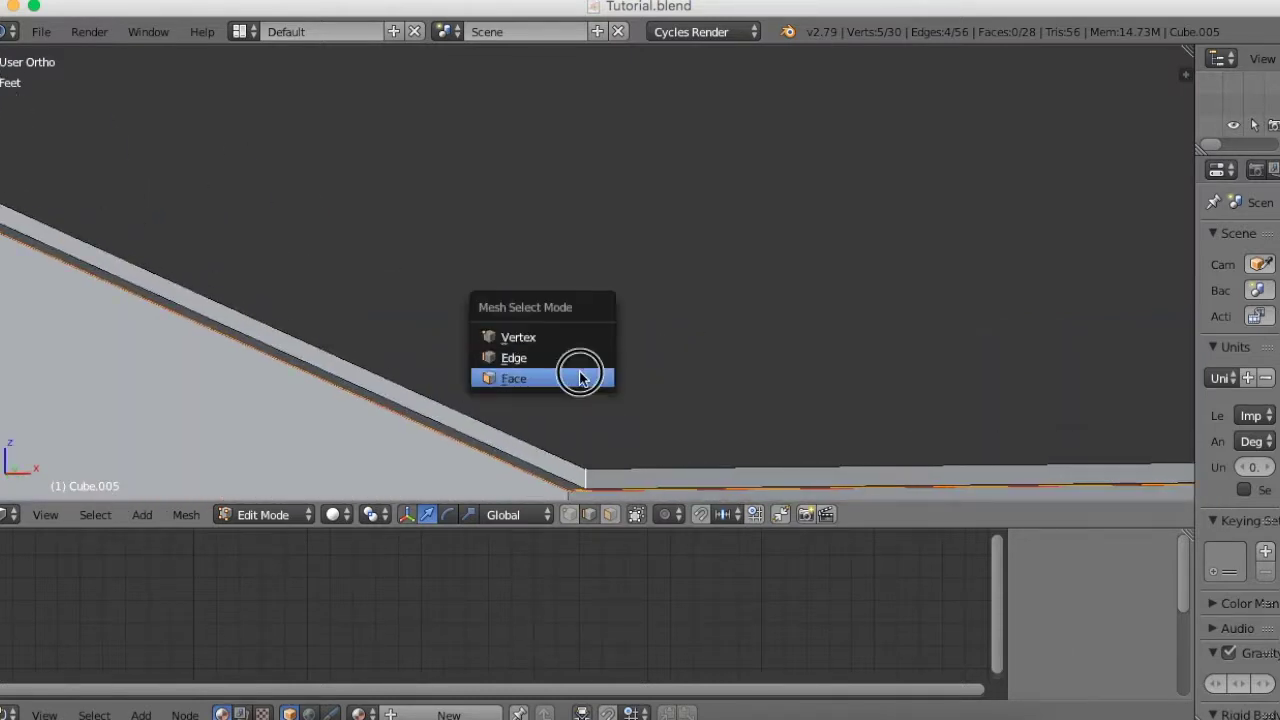
{"action": "left_click", "coordinate": [580, 377]}
{"action": "right_click", "coordinate": [213, 326]}
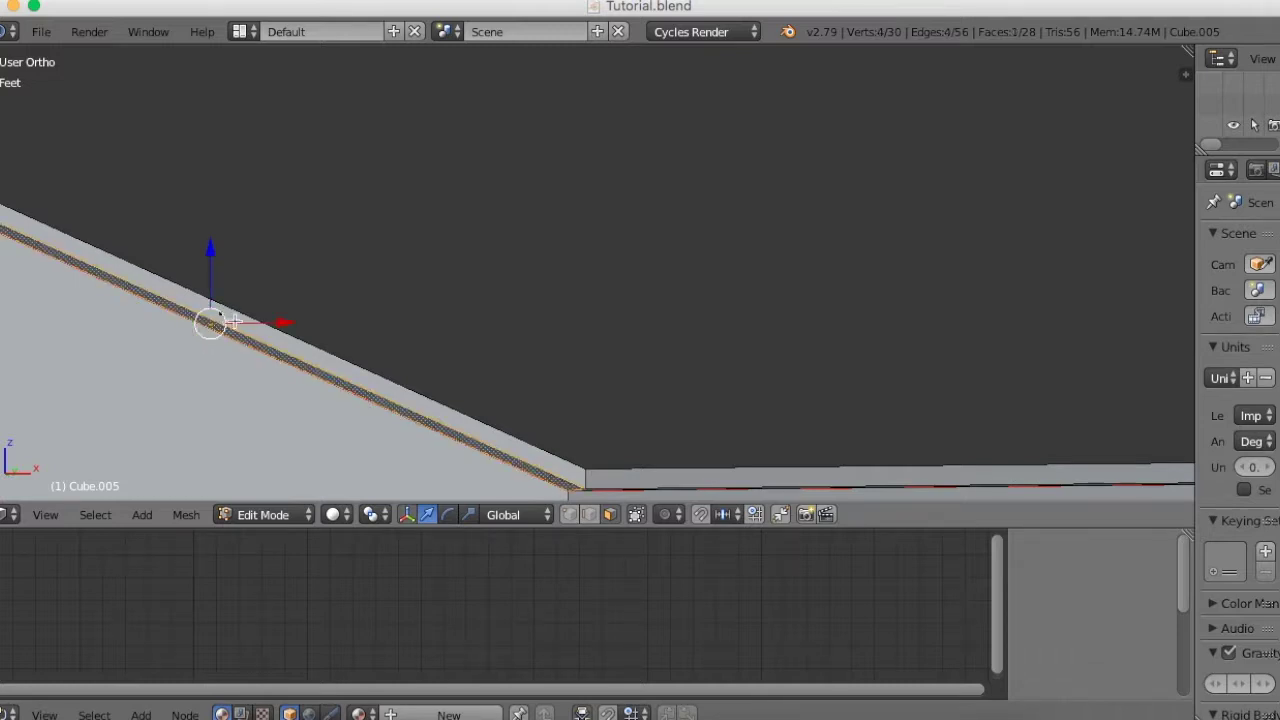
{"action": "right_click", "coordinate": [226, 313], "text": "shift"}
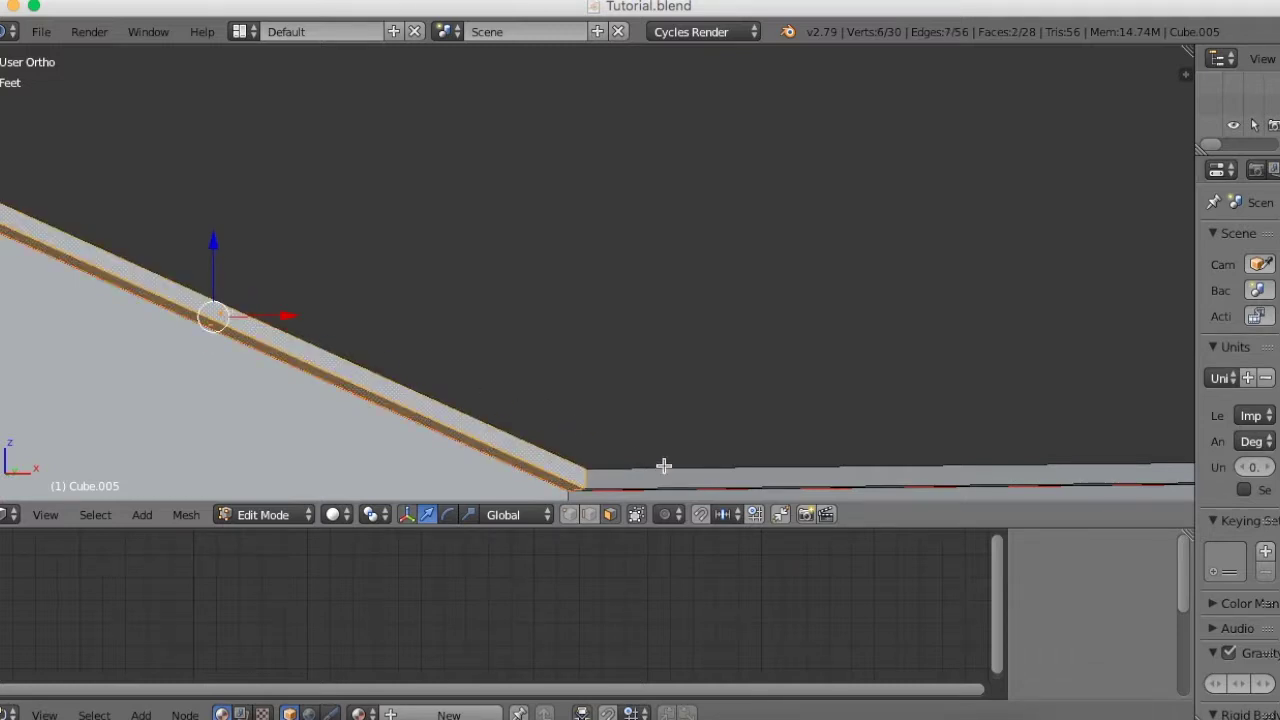
{"action": "right_click", "coordinate": [712, 478], "text": "shift"}
{"action": "mouse_move", "coordinate": [749, 468]}
{"action": "middle_mouse_down"}
{"action": "mouse_move", "coordinate": [557, 177]}
{"action": "mouse_move", "coordinate": [606, 266]}
{"action": "mouse_move", "coordinate": [513, 262]}
{"action": "mouse_move", "coordinate": [537, 289]}
{"action": "mouse_move", "coordinate": [811, 309]}
{"action": "mouse_move", "coordinate": [1126, 289]}
{"action": "mouse_move", "coordinate": [1063, 297]}
{"action": "mouse_move", "coordinate": [1077, 294]}
{"action": "mouse_move", "coordinate": [460, 235]}
{"action": "mouse_move", "coordinate": [437, 143]}
{"action": "mouse_move", "coordinate": [722, 441]}
{"action": "mouse_move", "coordinate": [334, 300]}
{"action": "middle_mouse_up"}
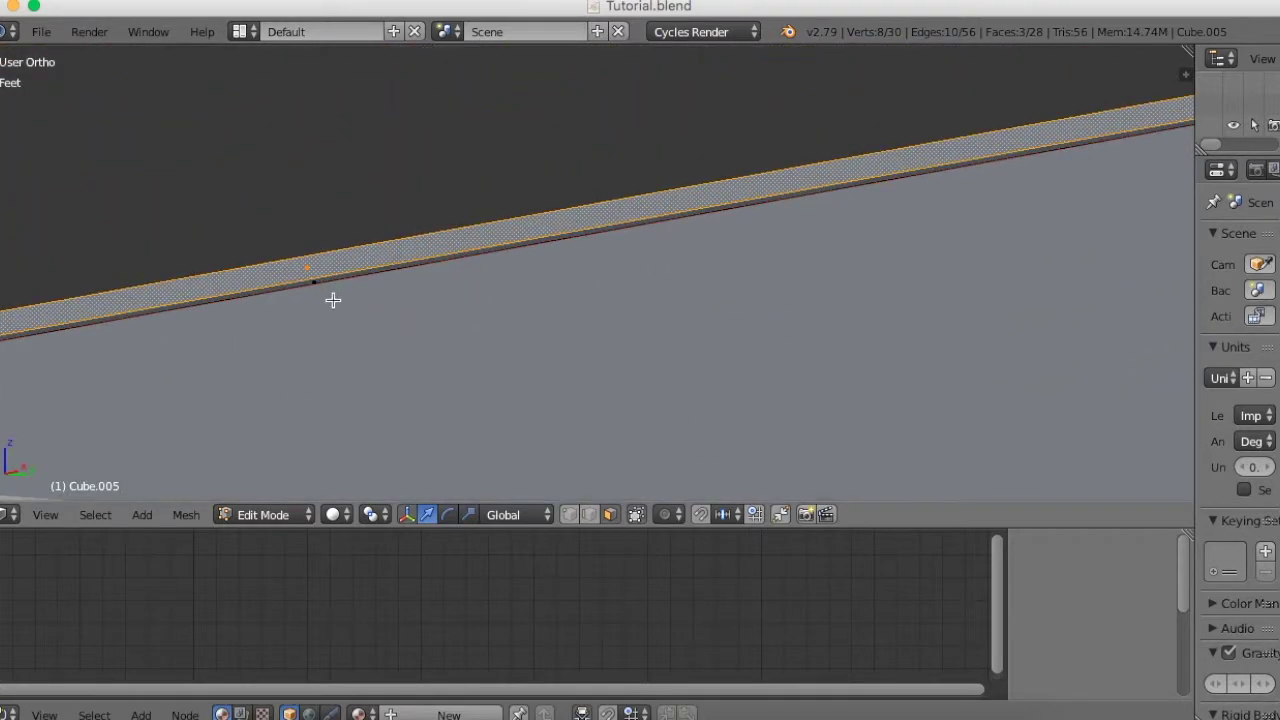
{"action": "right_click", "coordinate": [313, 281], "text": "shift"}
{"action": "scroll", "coordinate": [693, 338], "scroll_direction": "down", "scroll_amount": 3}
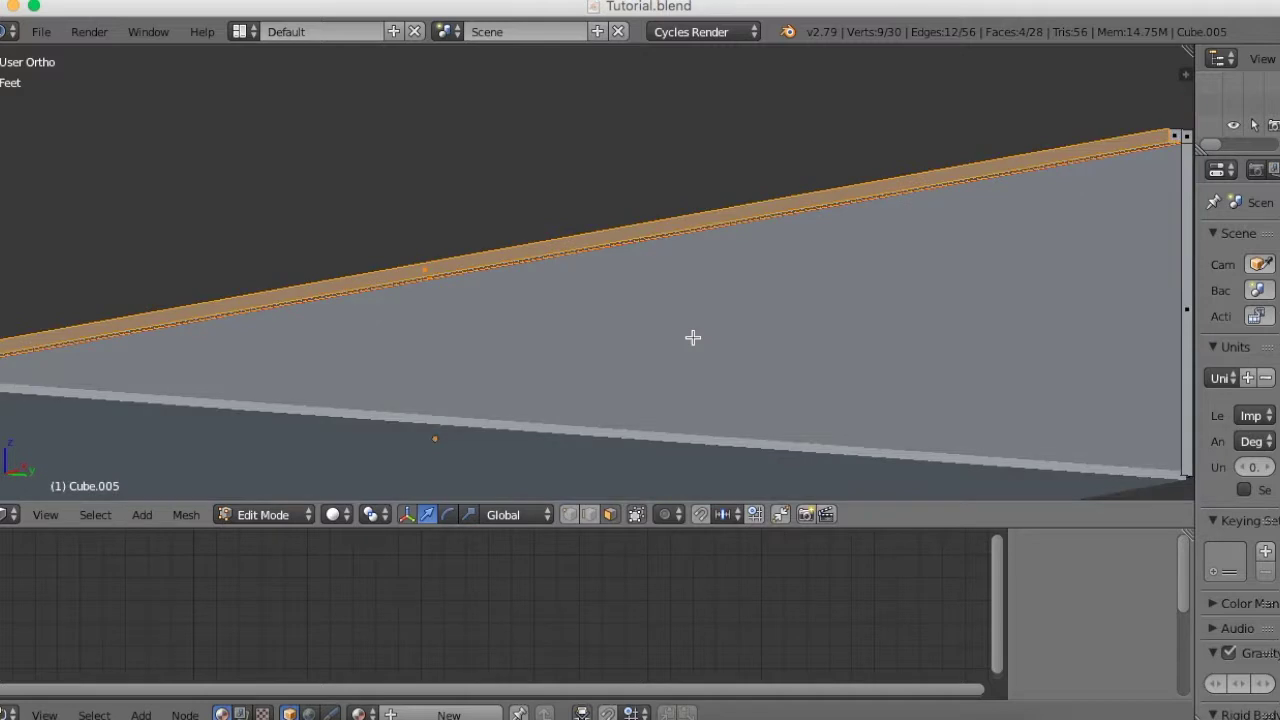
{"action": "scroll", "coordinate": [693, 338], "scroll_direction": "down", "scroll_amount": 2}
{"action": "key", "text": "u"}
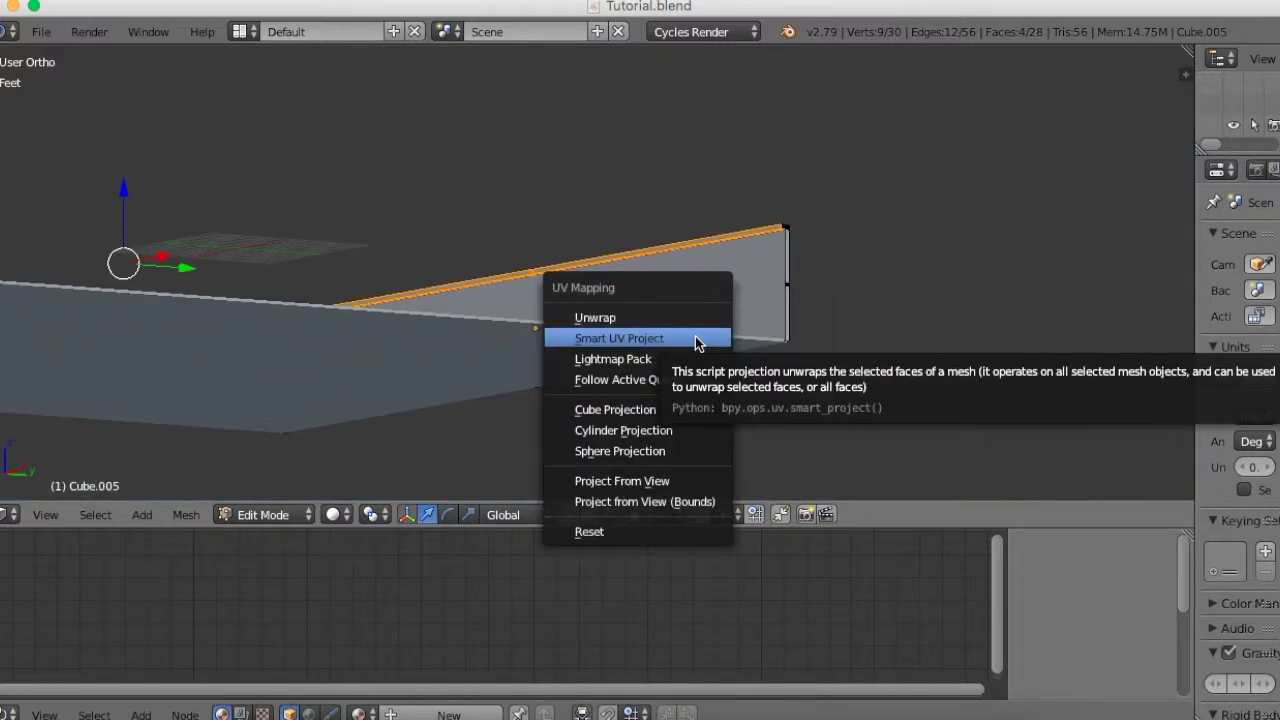
{"action": "left_click", "coordinate": [695, 329]}
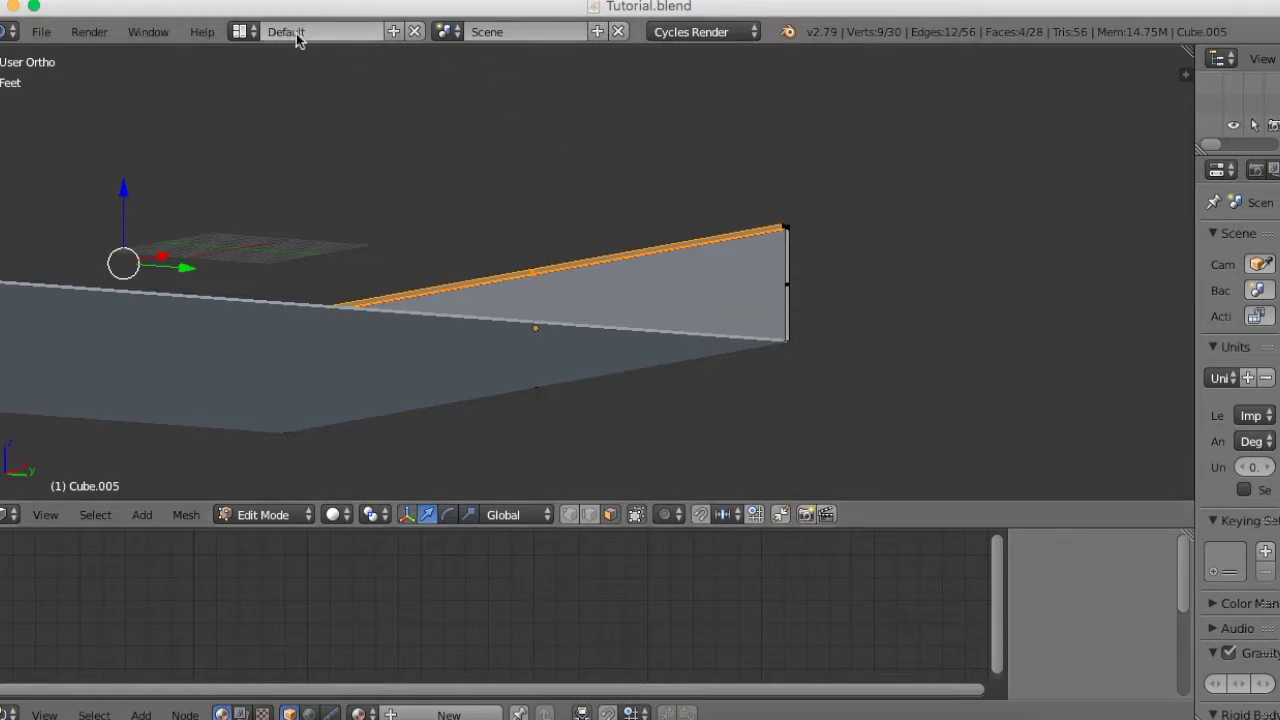
{"action": "left_click", "coordinate": [243, 31]}
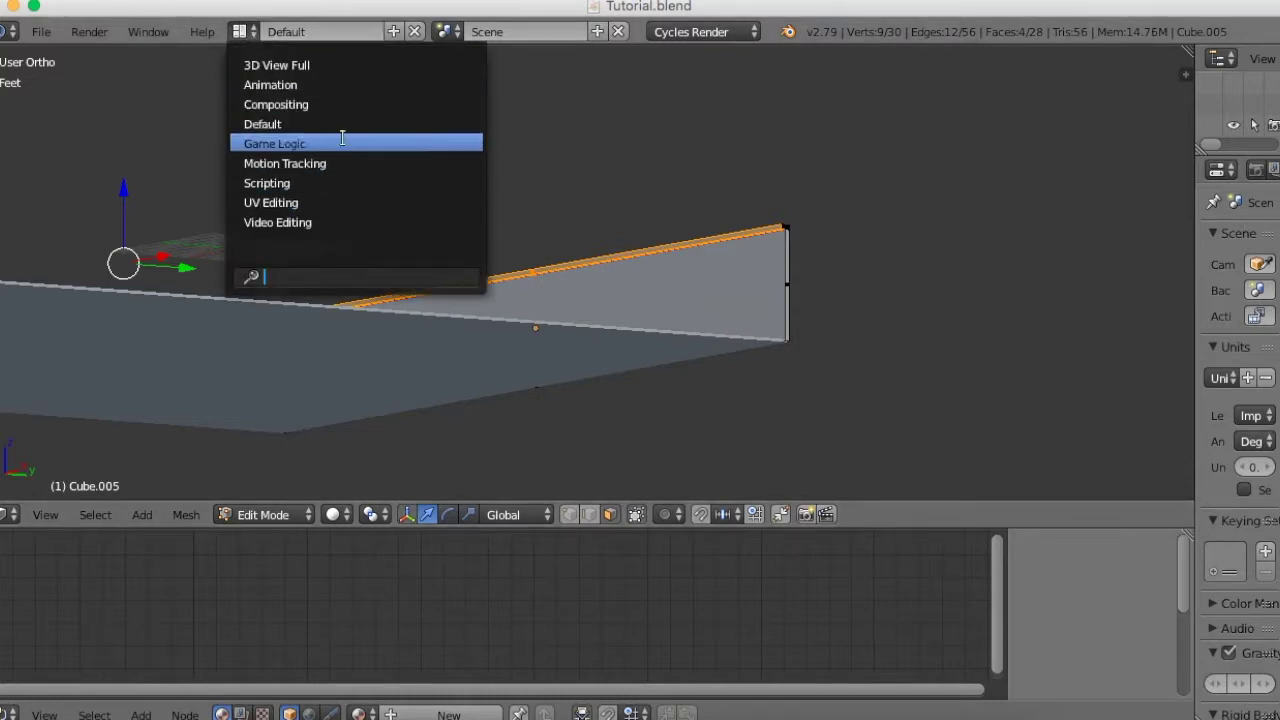
{"action": "left_click", "coordinate": [320, 202]}
{"action": "scroll", "coordinate": [444, 303], "scroll_direction": "up", "scroll_amount": 2}
{"action": "scroll", "coordinate": [440, 315], "scroll_direction": "up", "scroll_amount": 2}
{"action": "scroll", "coordinate": [437, 323], "scroll_direction": "down", "scroll_amount": 4}
{"action": "scroll", "coordinate": [466, 374], "scroll_direction": "up", "scroll_amount": 3}
{"action": "scroll", "coordinate": [489, 400], "scroll_direction": "down", "scroll_amount": 2}
{"action": "scroll", "coordinate": [489, 400], "scroll_direction": "down", "scroll_amount": 1}
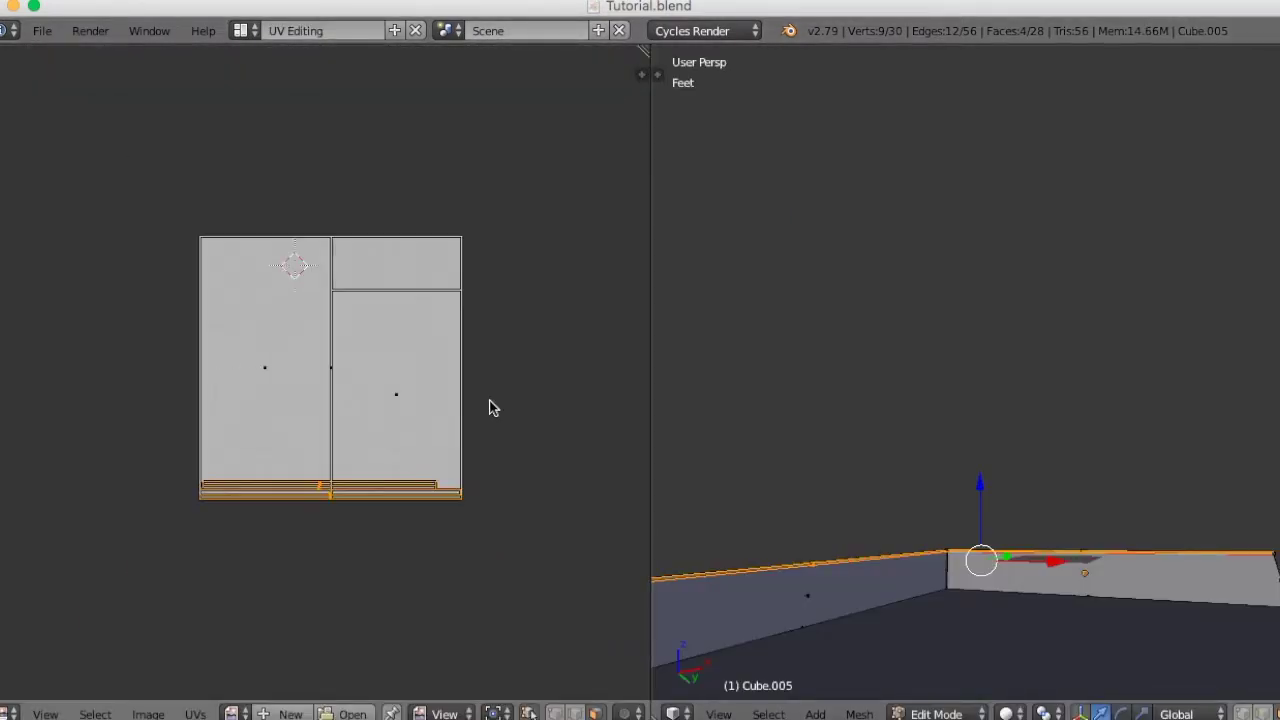
{"action": "scroll", "coordinate": [488, 404], "scroll_direction": "up", "scroll_amount": 2}
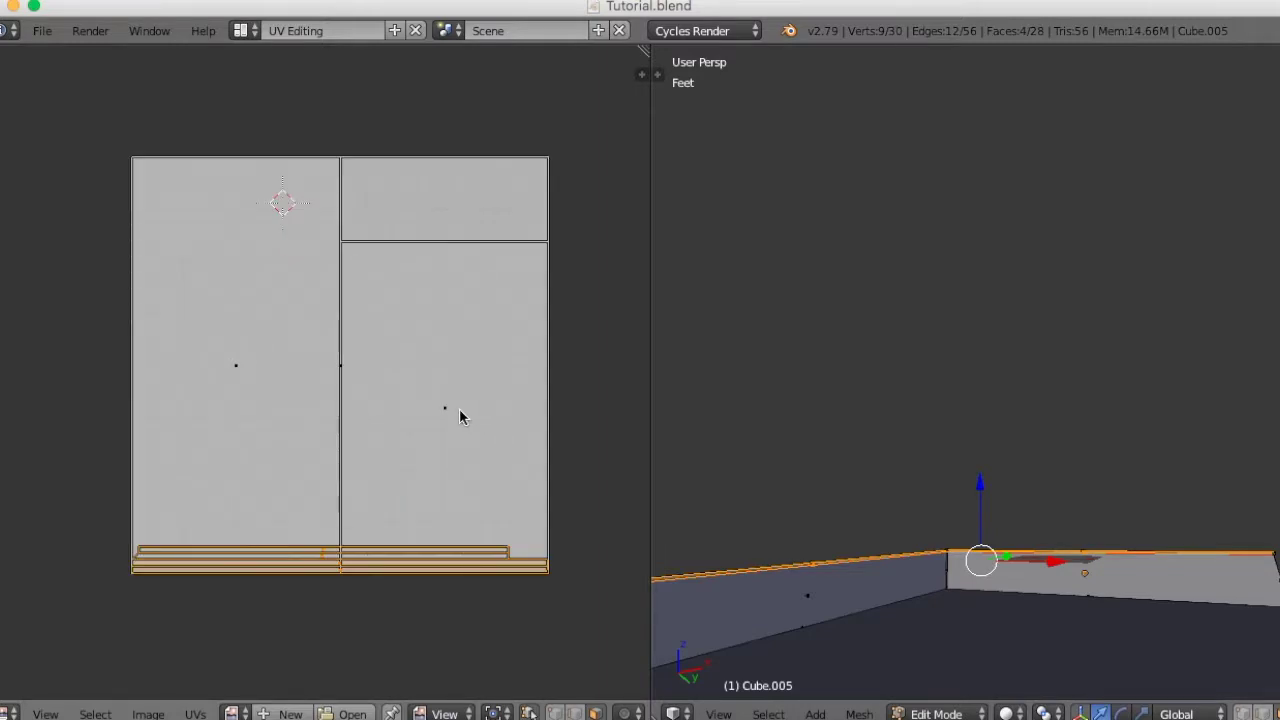
{"action": "right_click", "coordinate": [460, 409]}
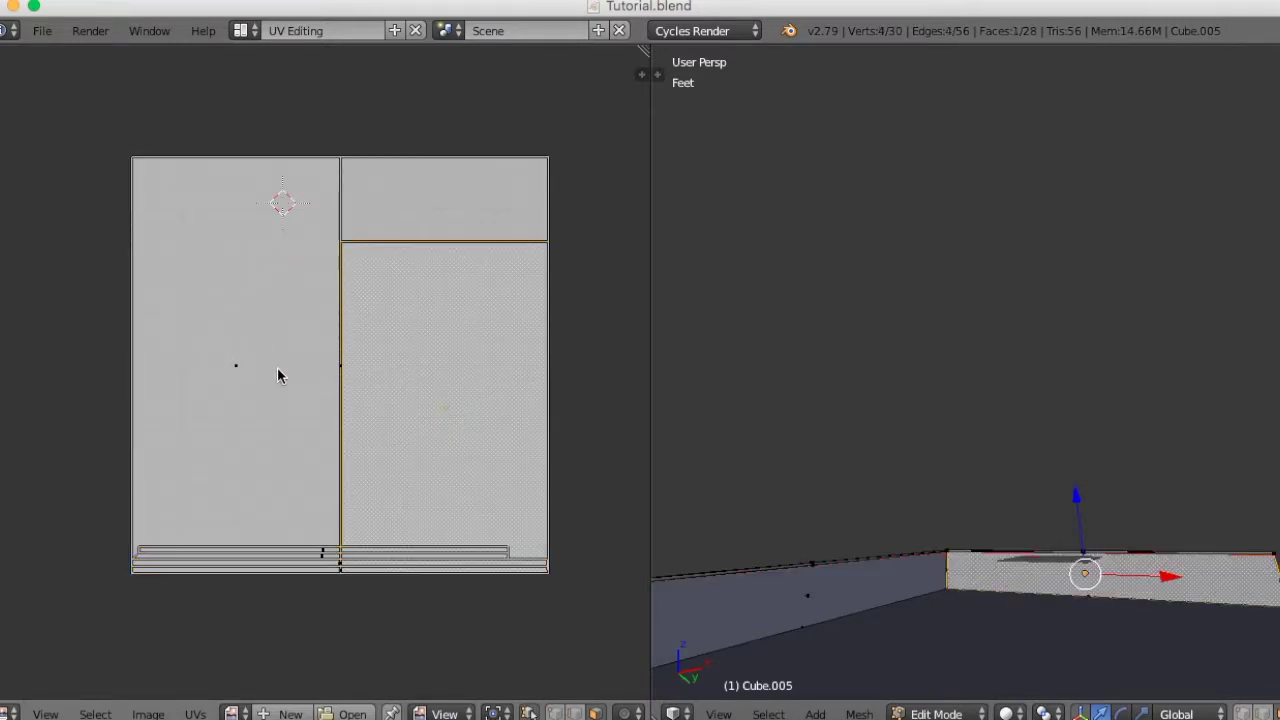
{"action": "right_click", "coordinate": [229, 372], "text": "shift"}
{"action": "scroll", "coordinate": [313, 372], "scroll_direction": "up", "scroll_amount": 2}
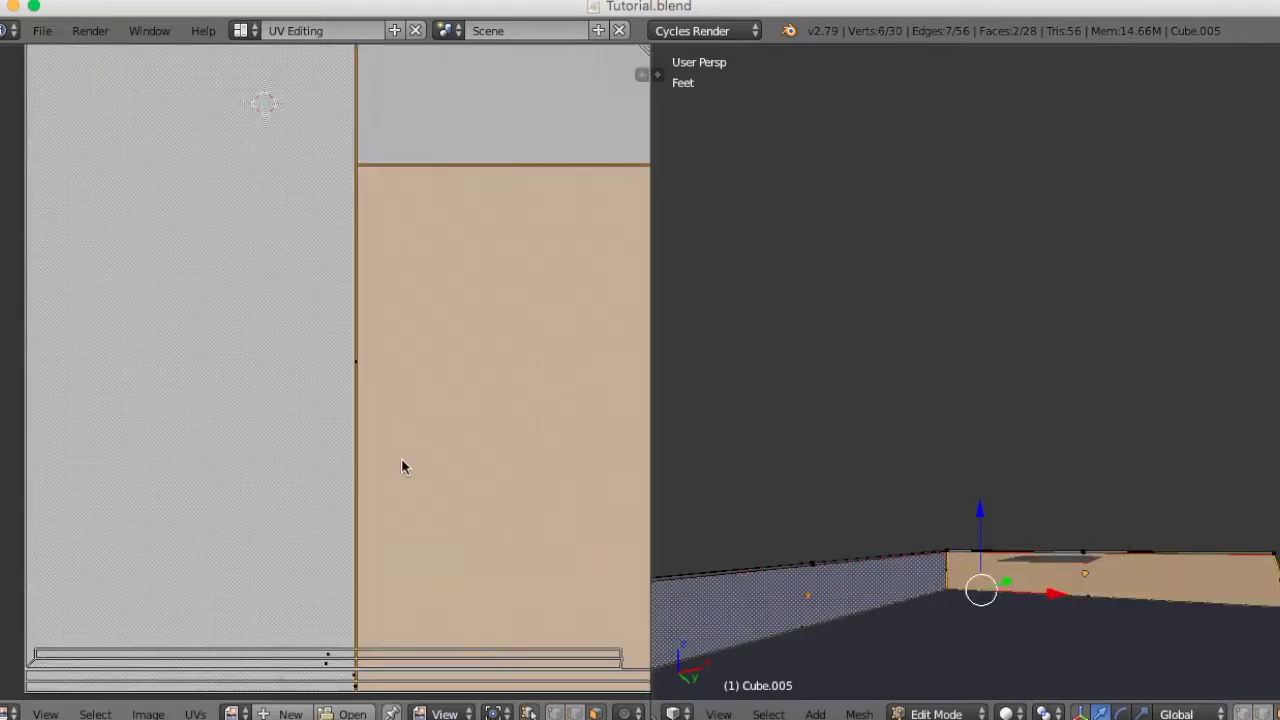
{"action": "right_click", "coordinate": [357, 366], "text": "shift"}
{"action": "scroll", "coordinate": [447, 450], "scroll_direction": "down", "scroll_amount": 4}
{"action": "scroll", "coordinate": [447, 452], "scroll_direction": "down", "scroll_amount": 3}
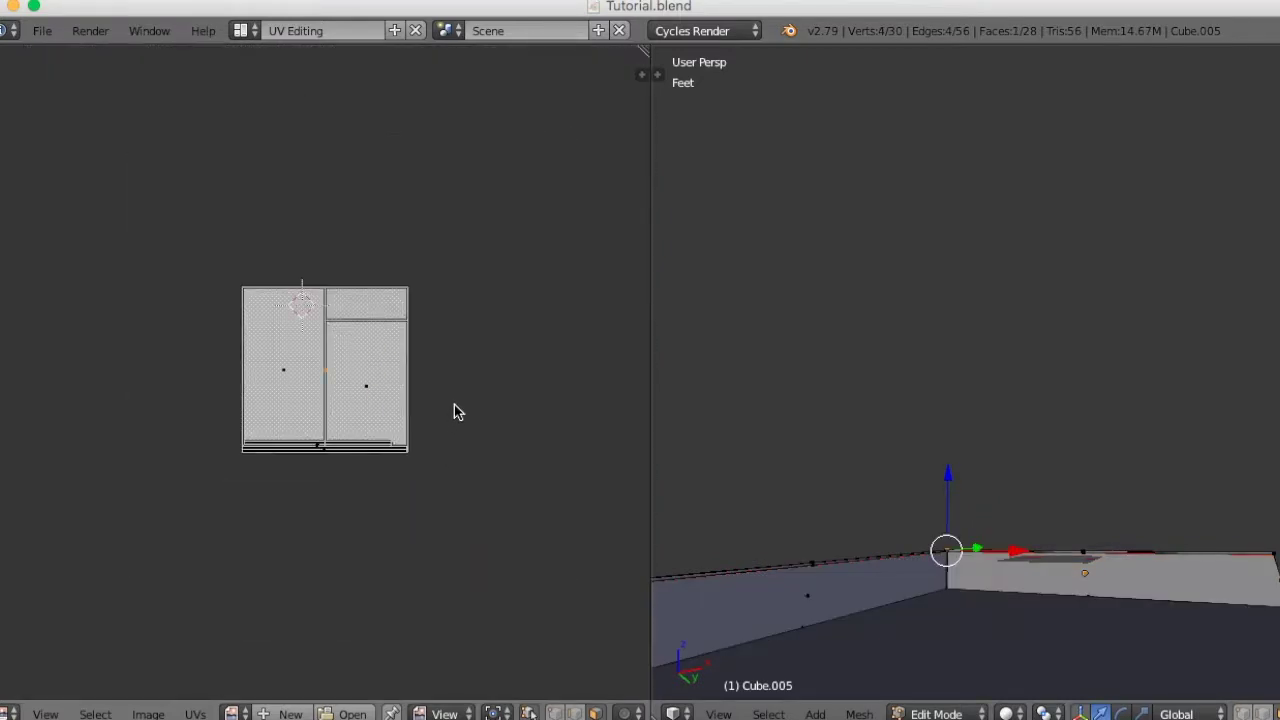
{"action": "key", "text": "g"}
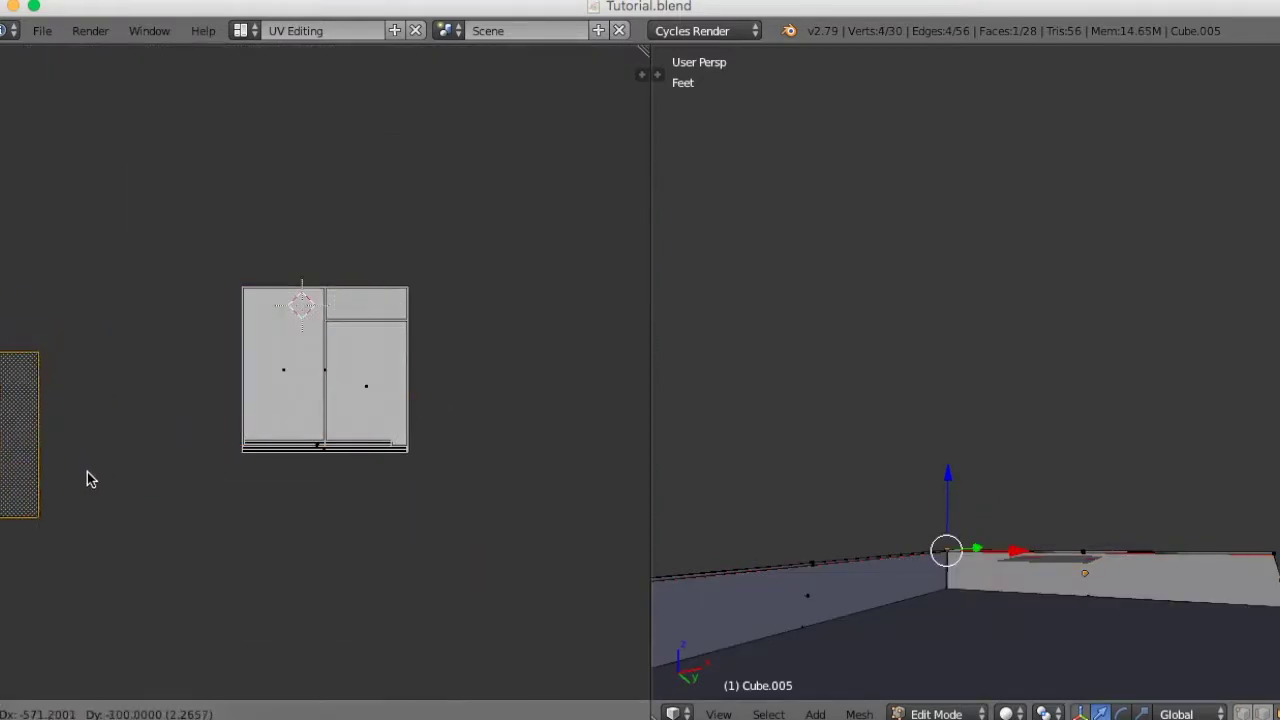
{"action": "left_click", "coordinate": [116, 514]}
{"action": "scroll", "coordinate": [238, 504], "scroll_direction": "up", "scroll_amount": 5}
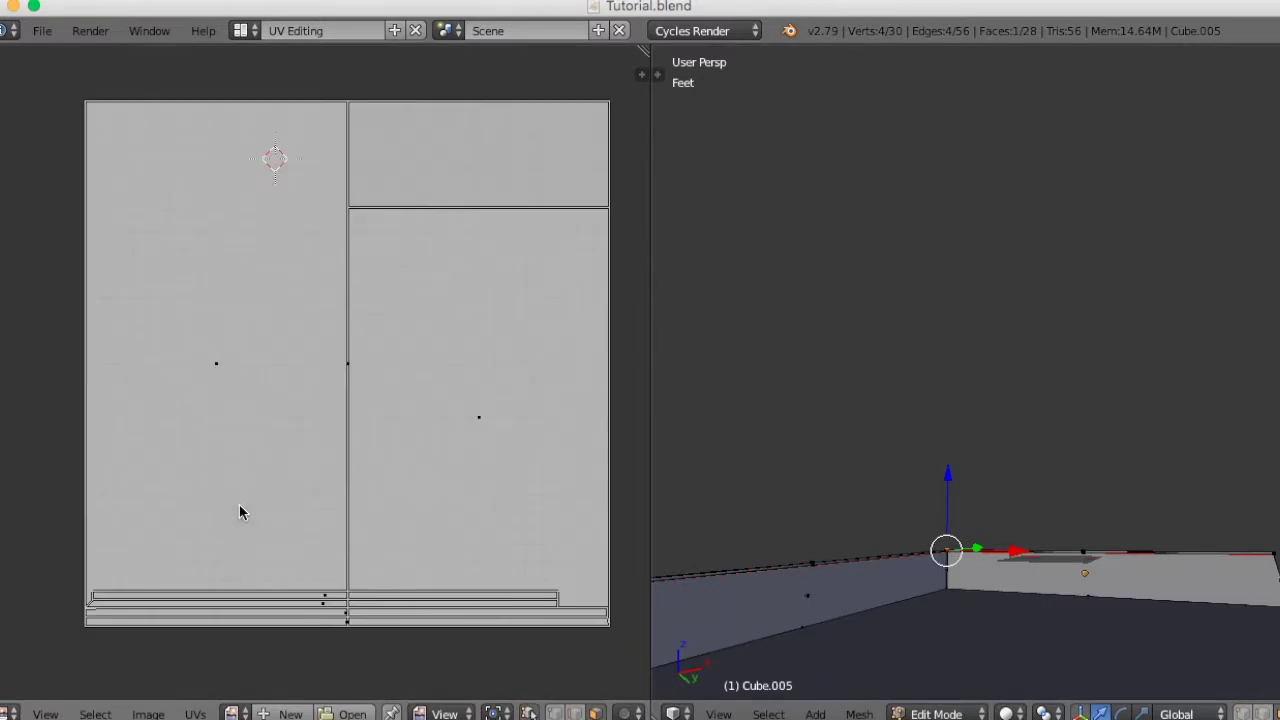
{"action": "scroll", "coordinate": [239, 504], "scroll_direction": "down", "scroll_amount": 3}
{"action": "scroll", "coordinate": [843, 532], "scroll_direction": "down", "scroll_amount": 2}
{"action": "mouse_move", "coordinate": [843, 532]}
{"action": "middle_mouse_down"}
{"action": "mouse_move", "coordinate": [923, 586]}
{"action": "mouse_move", "coordinate": [1023, 606]}
{"action": "mouse_move", "coordinate": [926, 577]}
{"action": "middle_mouse_up"}
{"action": "scroll", "coordinate": [401, 483], "scroll_direction": "up", "scroll_amount": 3}
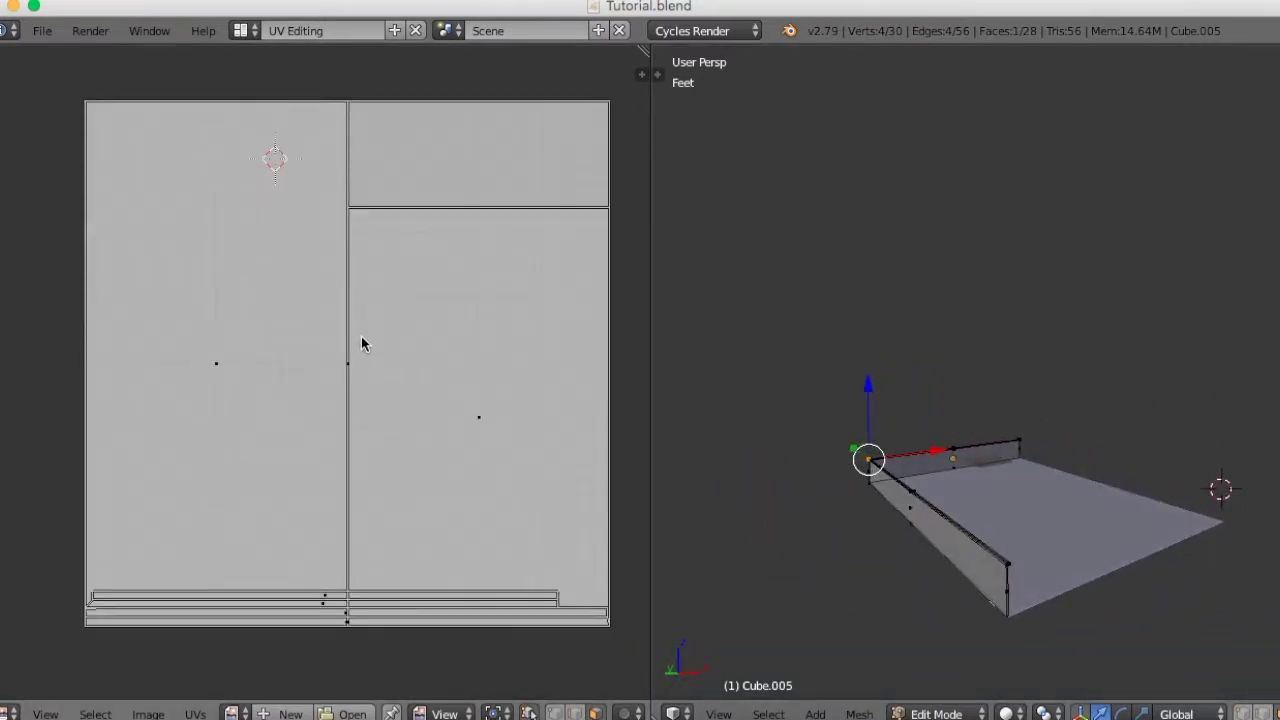
Step: Select every UV in the layout and move the whole layout aside
{"action": "key", "text": "c"}
{"action": "key", "text": "l"}
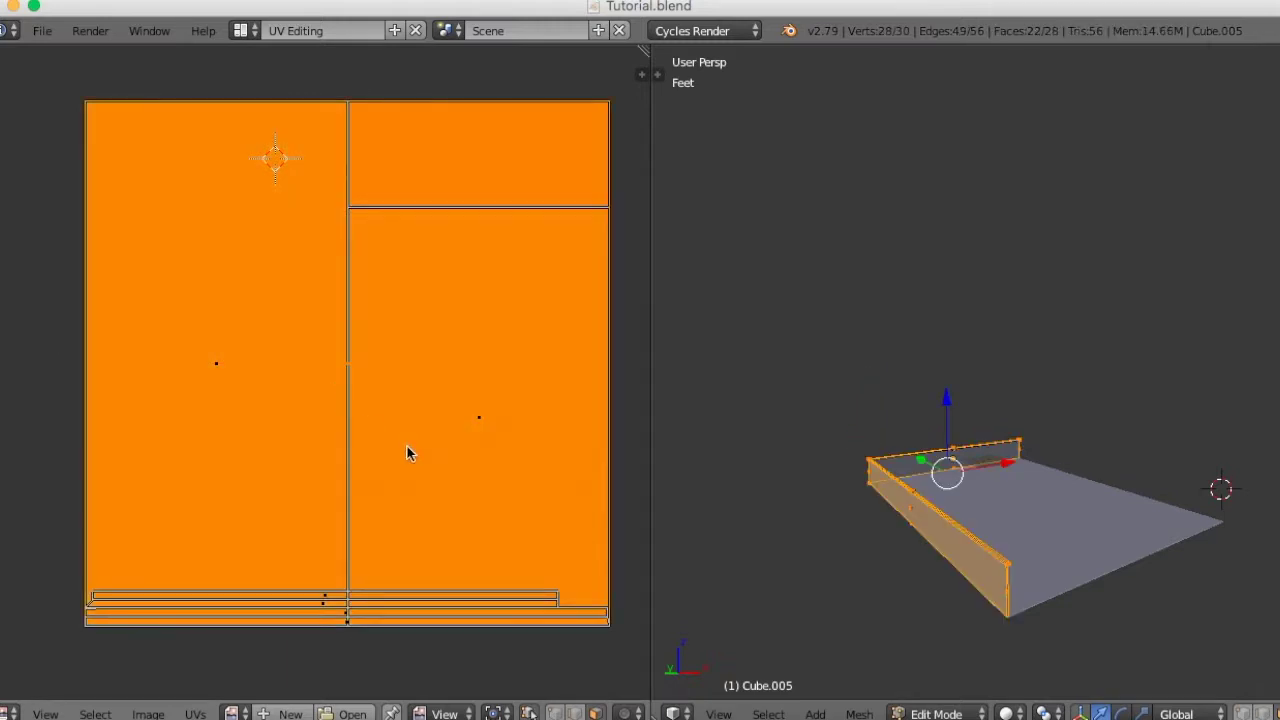
{"action": "scroll", "coordinate": [407, 446], "scroll_direction": "down", "scroll_amount": 4}
{"action": "key", "text": "g"}
{"action": "left_click", "coordinate": [166, 378]}
{"action": "scroll", "coordinate": [243, 459], "scroll_direction": "down", "scroll_amount": 5}
Step: Select the small square UV island and set it apart to the left
{"action": "right_click", "coordinate": [110, 410]}
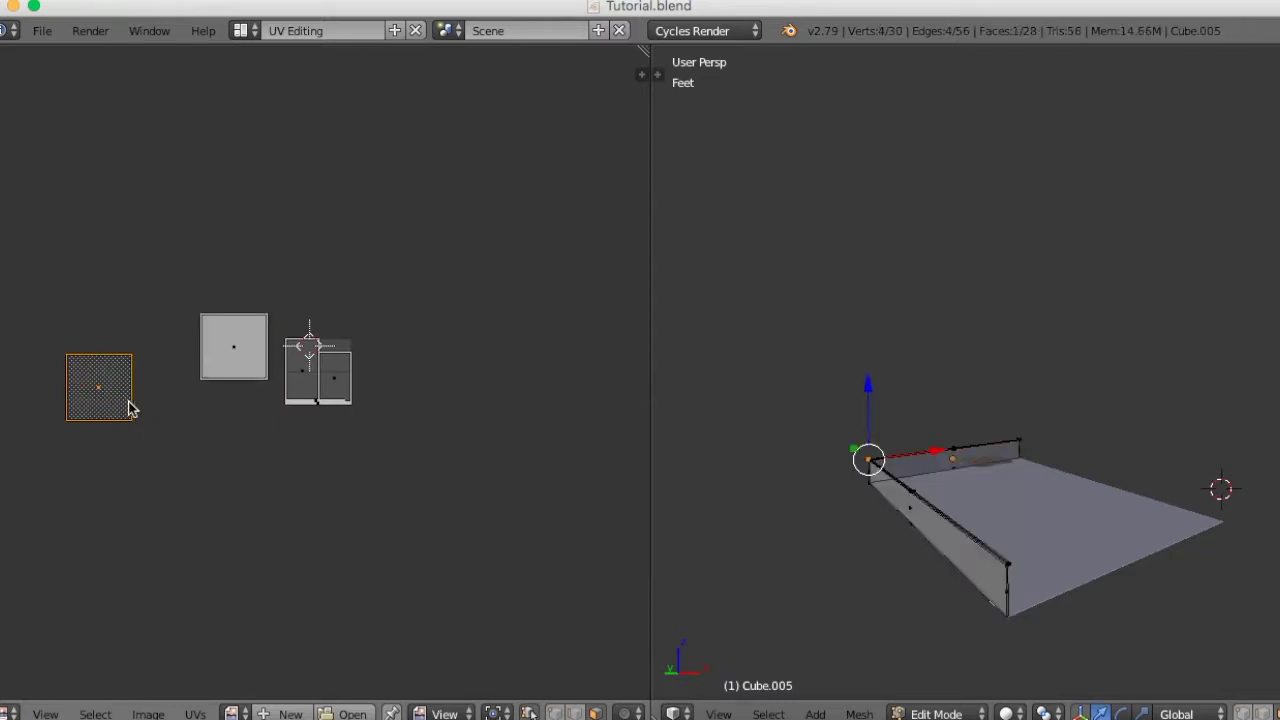
{"action": "key", "text": "g"}
{"action": "left_click", "coordinate": [268, 370]}
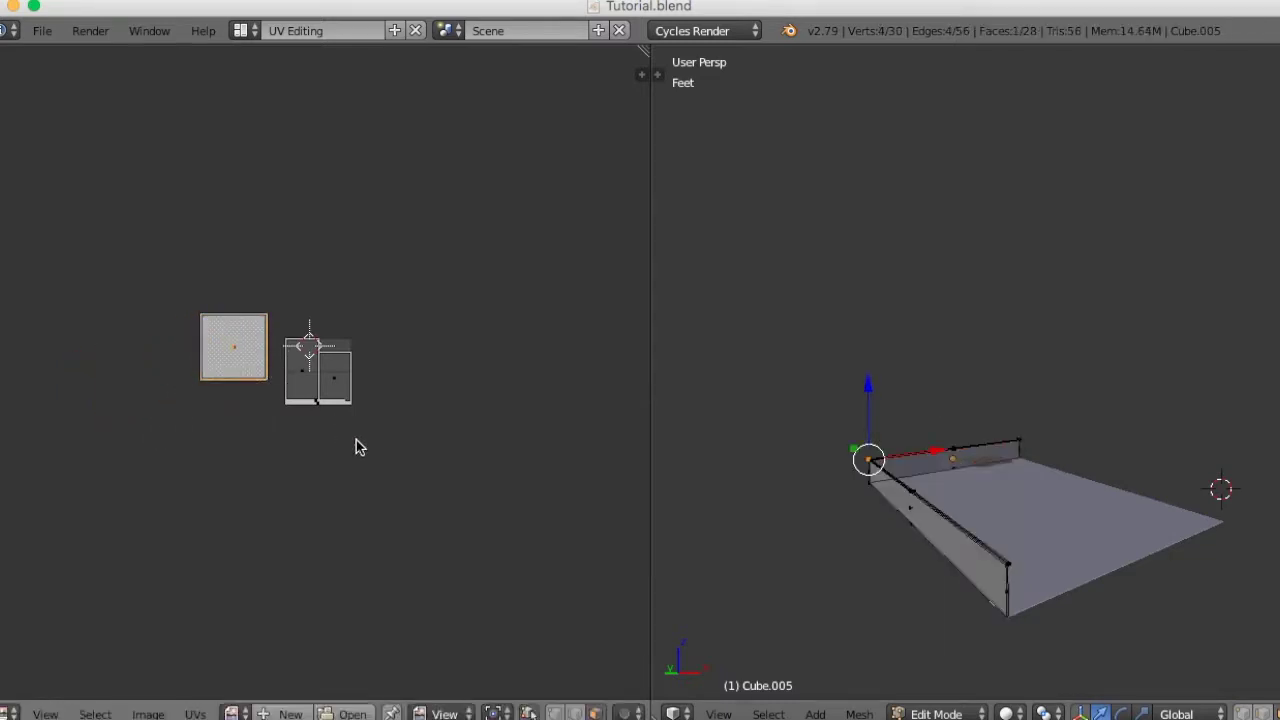
{"action": "scroll", "coordinate": [360, 443], "scroll_direction": "up", "scroll_amount": 9}
{"action": "scroll", "coordinate": [378, 460], "scroll_direction": "down", "scroll_amount": 3}
{"action": "mouse_move", "coordinate": [1014, 543]}
{"action": "middle_mouse_down"}
{"action": "mouse_move", "coordinate": [899, 526]}
{"action": "mouse_move", "coordinate": [1257, 526]}
{"action": "mouse_move", "coordinate": [691, 540]}
{"action": "mouse_move", "coordinate": [863, 557]}
{"action": "mouse_move", "coordinate": [889, 572]}
{"action": "middle_mouse_up"}
{"action": "scroll", "coordinate": [940, 528], "scroll_direction": "up", "scroll_amount": 3}
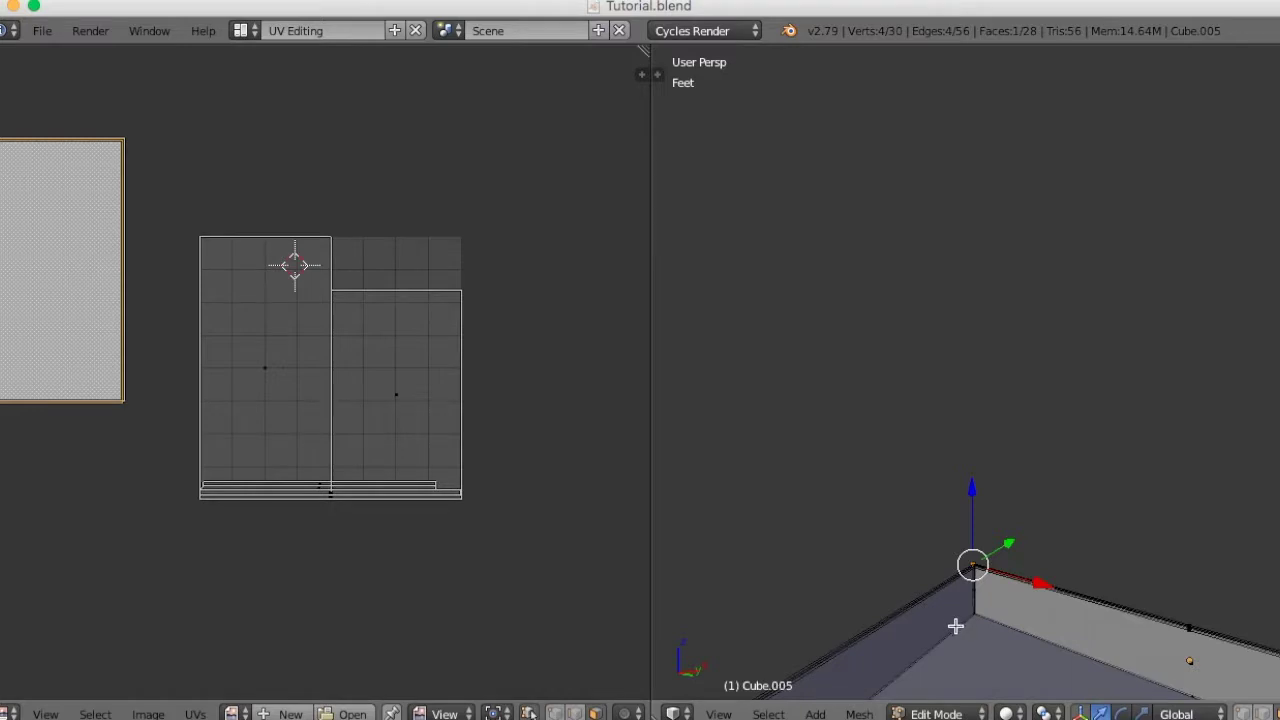
{"action": "middle_click_drag", "start_coordinate": [950, 626], "coordinate": [1000, 351]}
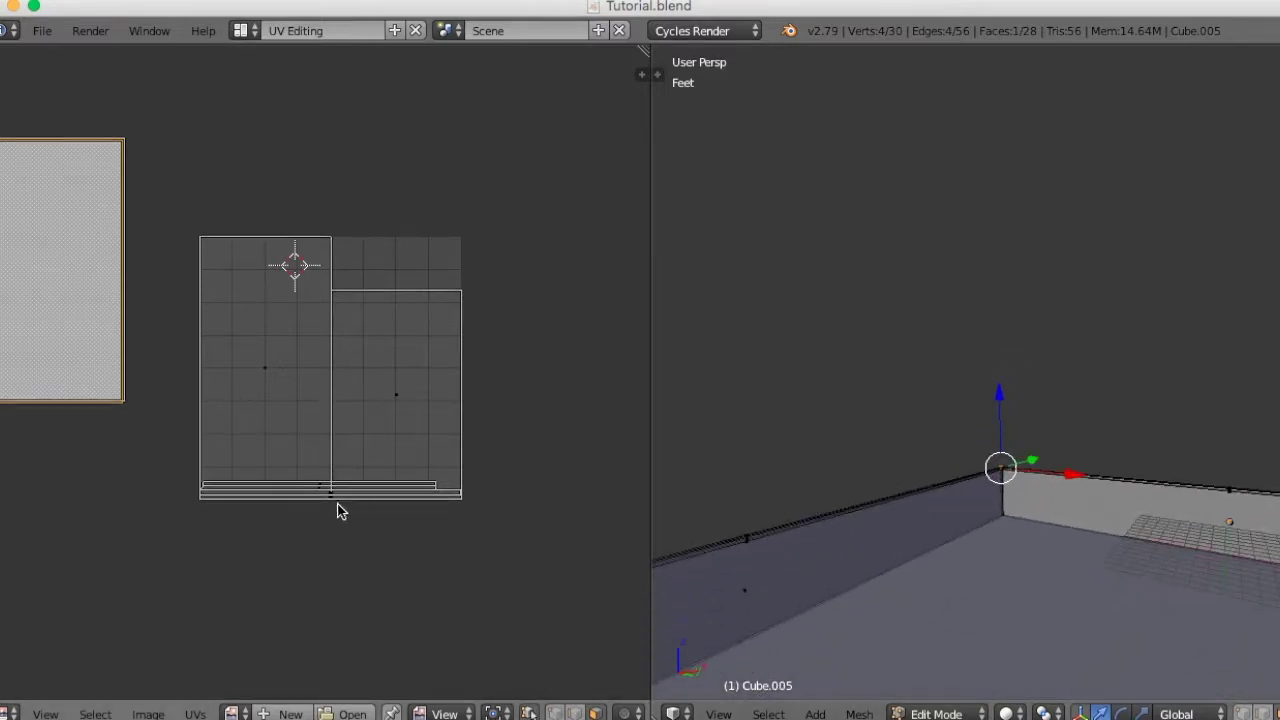
{"action": "scroll", "coordinate": [370, 560], "scroll_direction": "up", "scroll_amount": 2}
{"action": "mouse_move", "coordinate": [826, 583]}
{"action": "middle_mouse_down"}
{"action": "mouse_move", "coordinate": [846, 529]}
{"action": "mouse_move", "coordinate": [830, 483]}
{"action": "mouse_move", "coordinate": [817, 557]}
{"action": "mouse_move", "coordinate": [943, 251]}
{"action": "mouse_move", "coordinate": [938, 297]}
{"action": "mouse_move", "coordinate": [960, 397]}
{"action": "mouse_move", "coordinate": [946, 434]}
{"action": "mouse_move", "coordinate": [972, 430]}
{"action": "middle_mouse_up"}
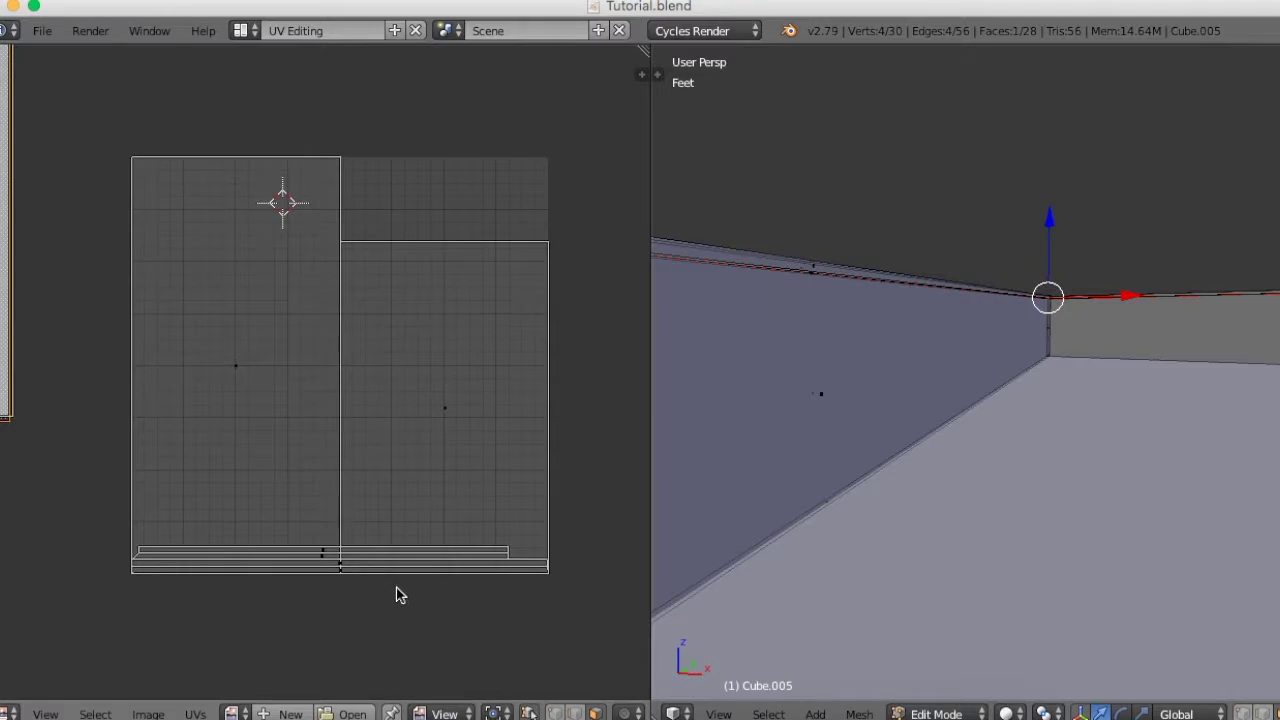
Step: Box-select the thin wall-top strips at the bottom of the layout and scale them down
{"action": "key", "text": "b"}
{"action": "left_click_drag", "start_coordinate": [386, 514], "coordinate": [290, 606]}
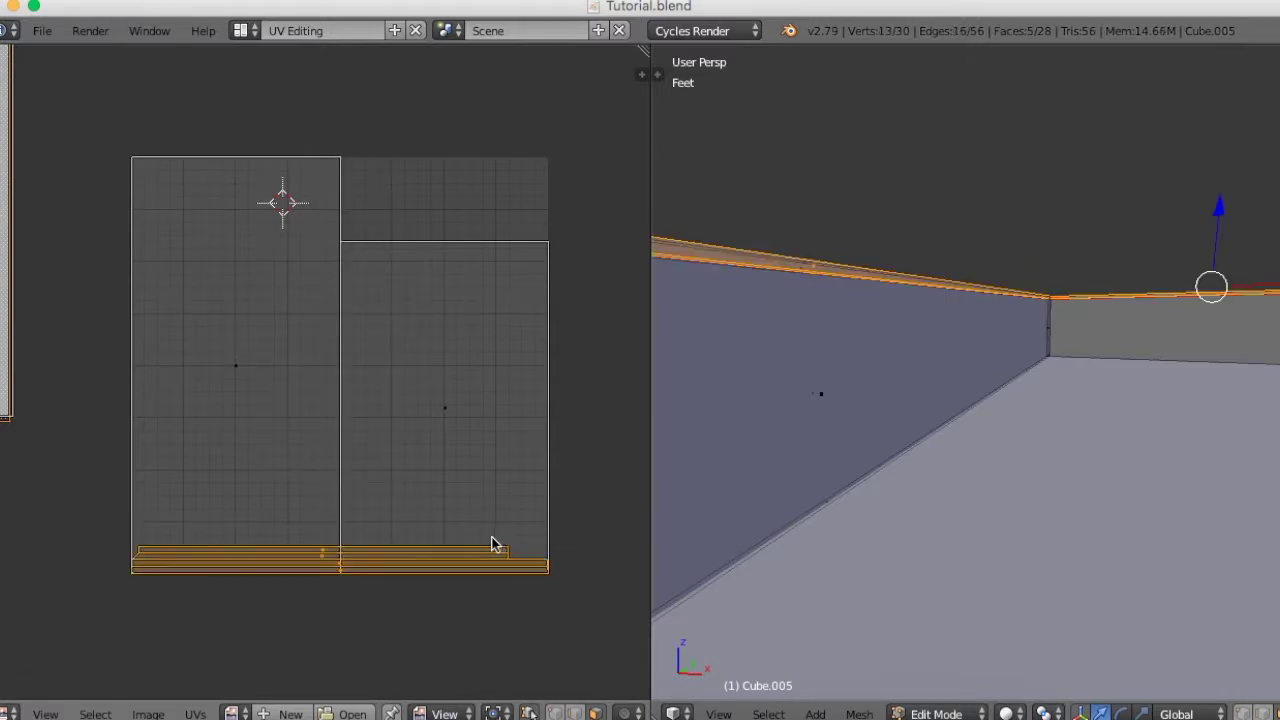
{"action": "key", "text": "a"}
{"action": "key", "text": "b"}
{"action": "left_click_drag", "start_coordinate": [403, 518], "coordinate": [363, 614]}
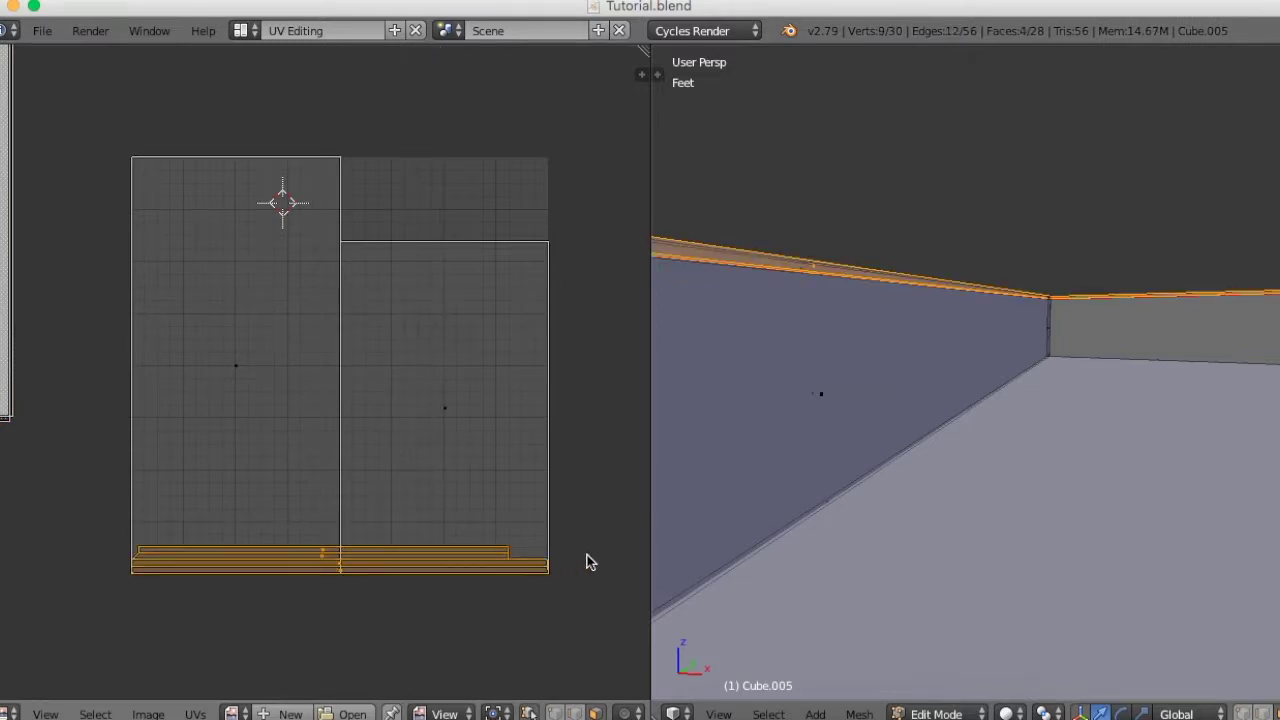
{"action": "key", "text": "s"}
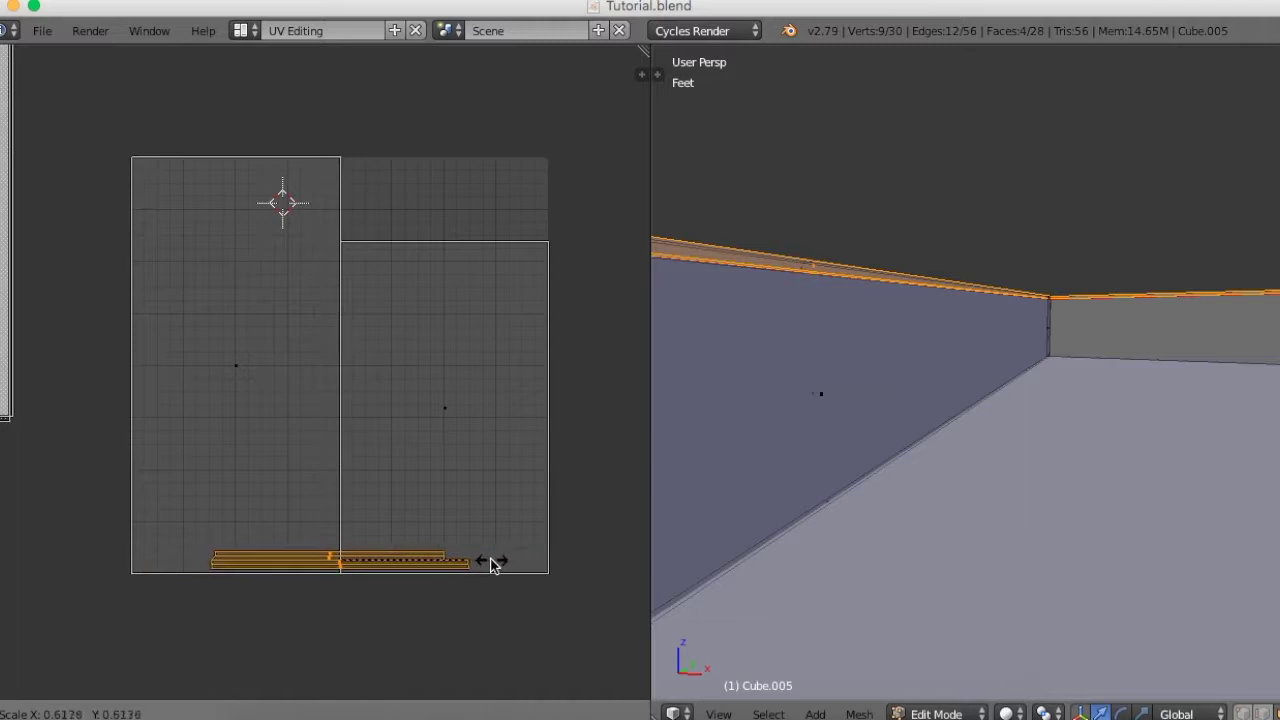
{"action": "left_click", "coordinate": [473, 568]}
Step: Move the strips into the empty upper-right area, shrinking and nudging them to fit
{"action": "key", "text": "g"}
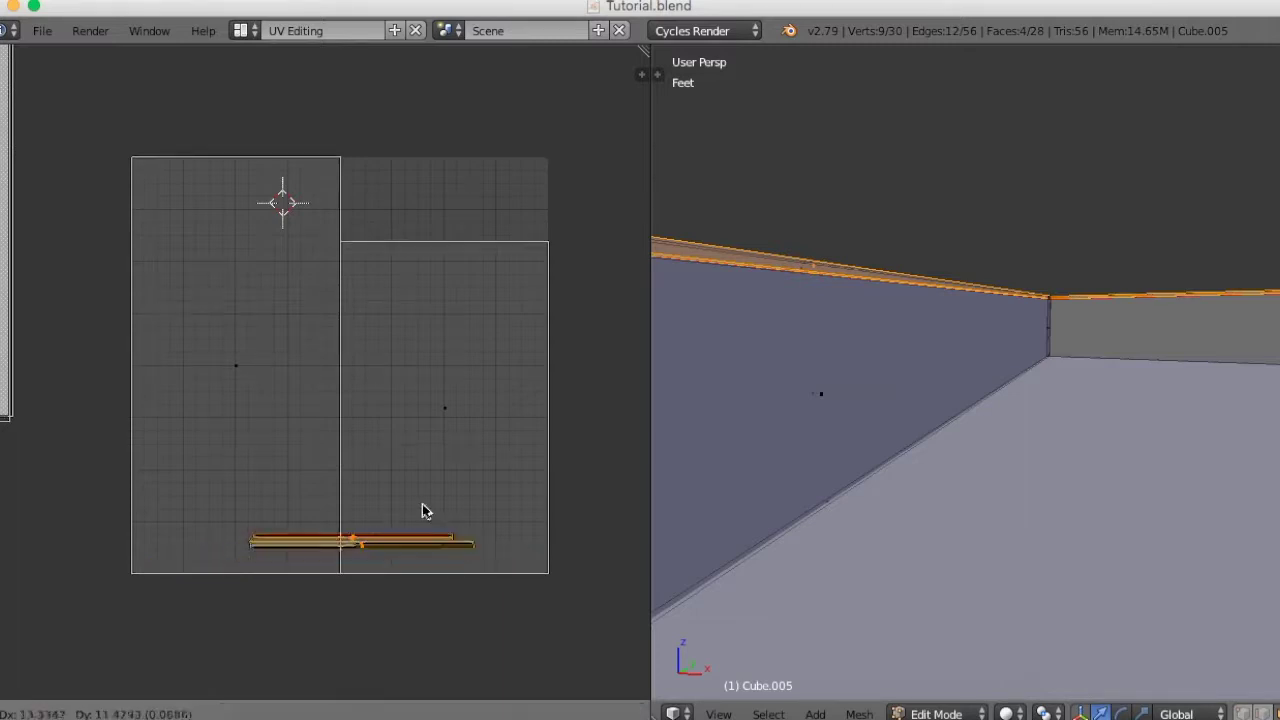
{"action": "left_click", "coordinate": [505, 174]}
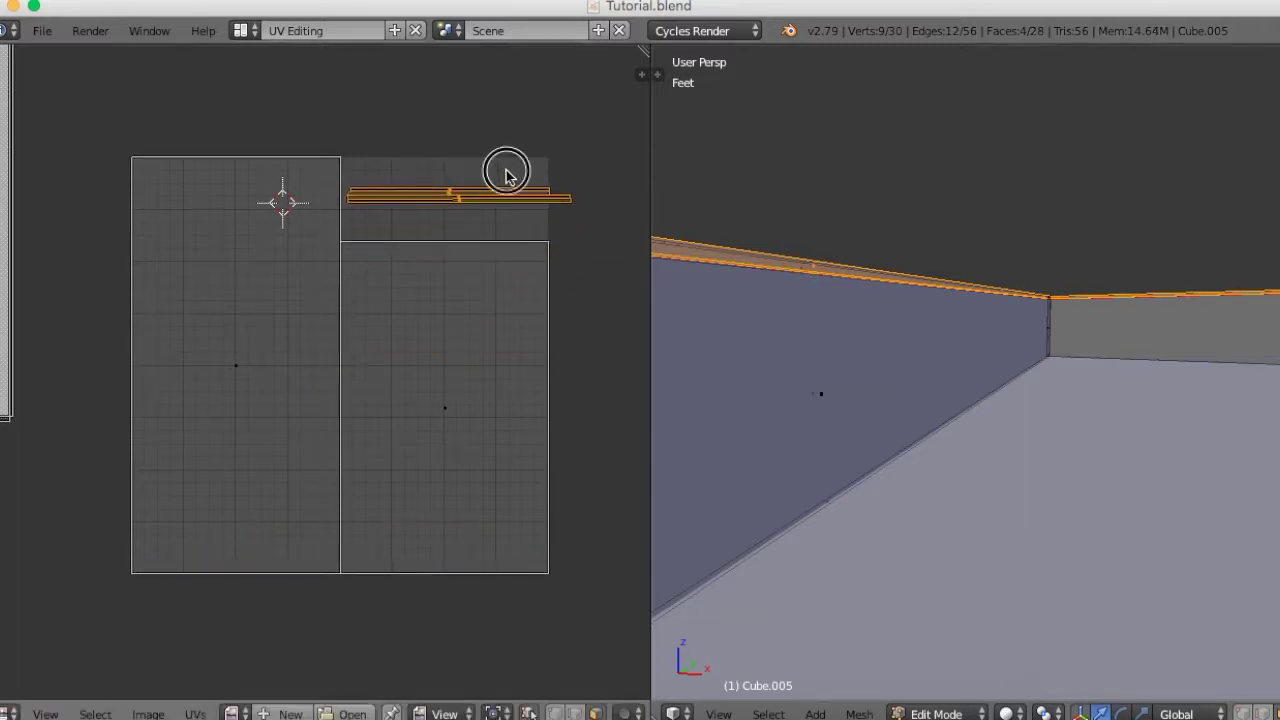
{"action": "key", "text": "s"}
{"action": "left_click", "coordinate": [591, 311]}
{"action": "key", "text": "g"}
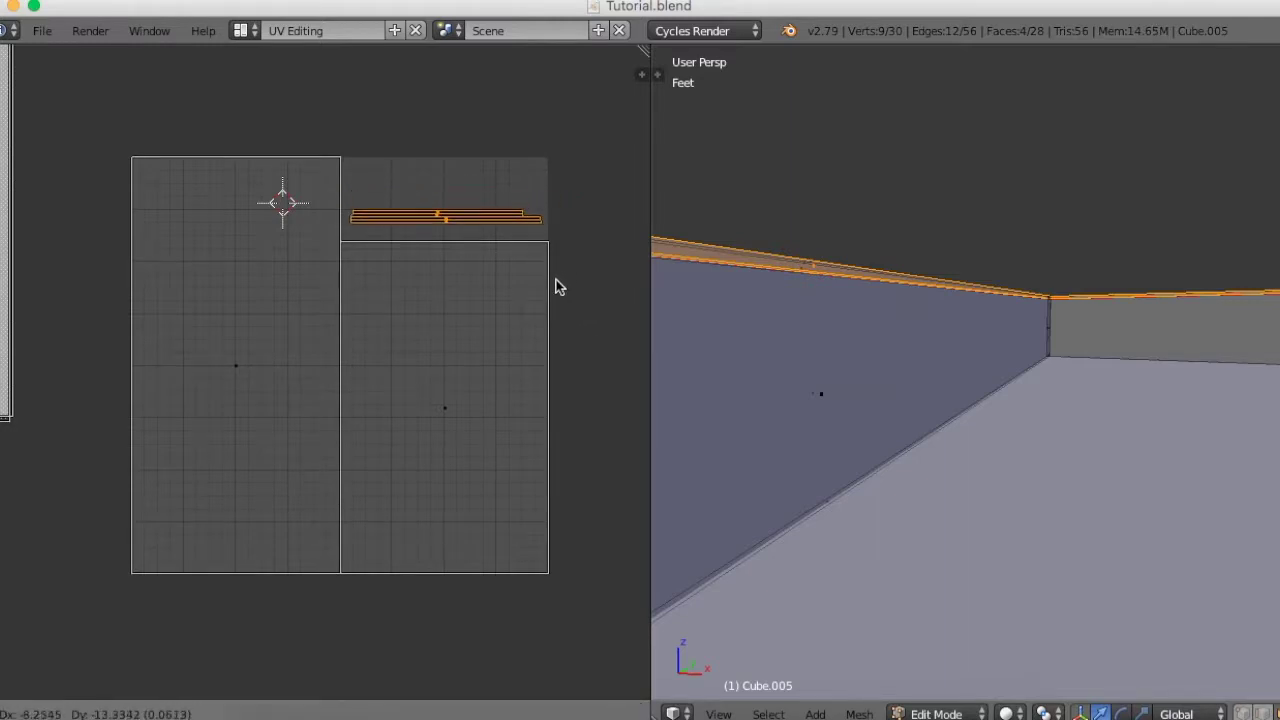
{"action": "left_click", "coordinate": [558, 291]}
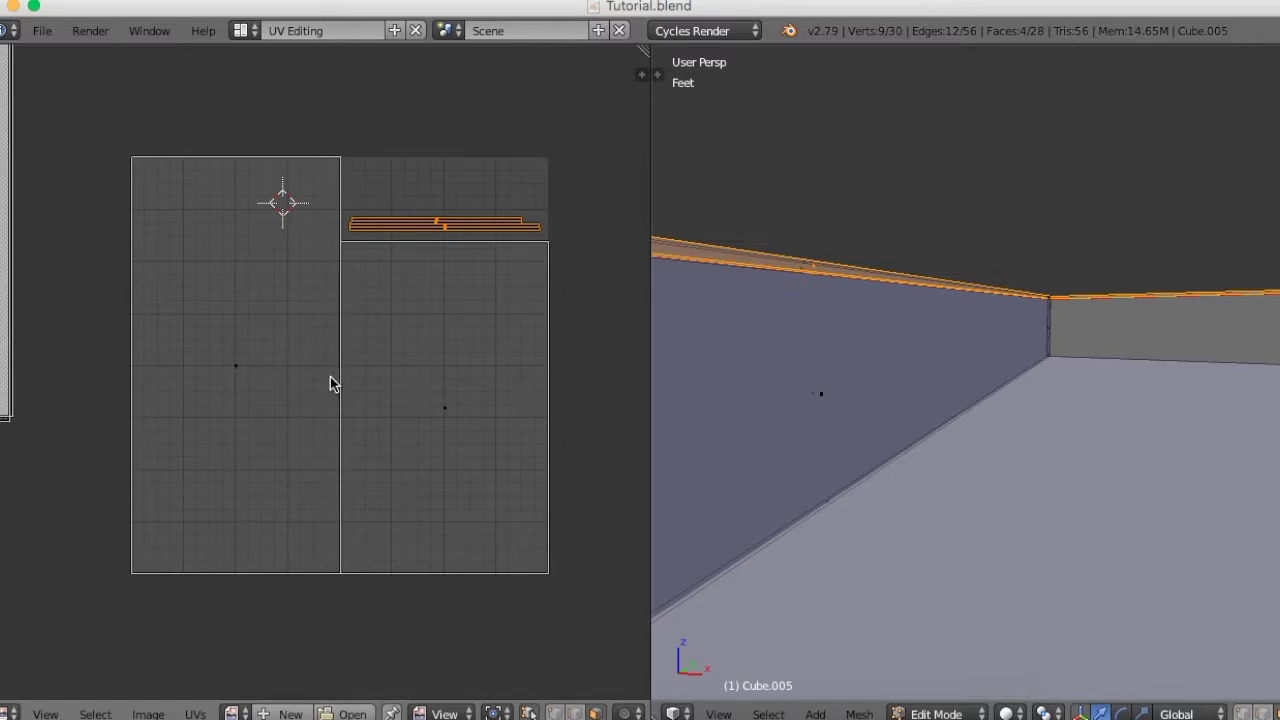
Step: Select the left and right wall islands, then switch to the Default screen layout
{"action": "right_click", "coordinate": [229, 370]}
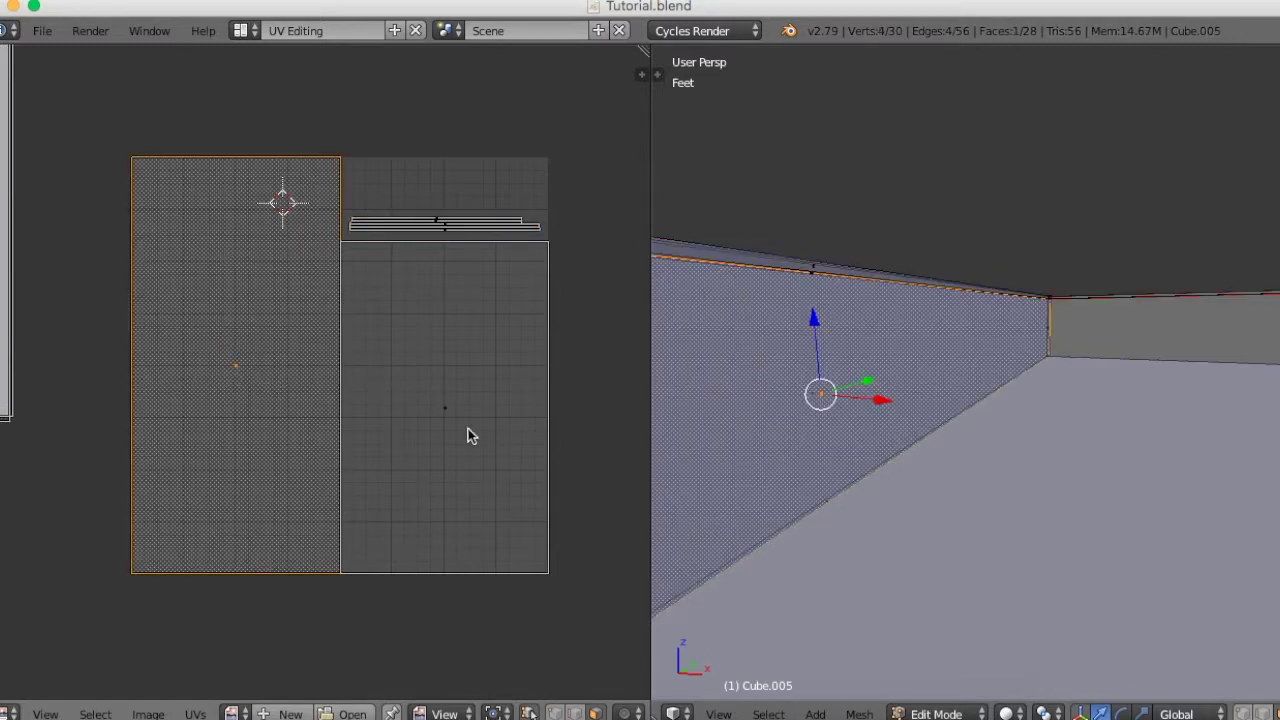
{"action": "right_click", "coordinate": [475, 429]}
{"action": "mouse_move", "coordinate": [943, 437]}
{"action": "middle_mouse_down"}
{"action": "mouse_move", "coordinate": [1194, 420]}
{"action": "mouse_move", "coordinate": [1071, 457]}
{"action": "mouse_move", "coordinate": [1063, 478]}
{"action": "mouse_move", "coordinate": [1071, 466]}
{"action": "mouse_move", "coordinate": [1026, 451]}
{"action": "mouse_move", "coordinate": [1046, 451]}
{"action": "mouse_move", "coordinate": [997, 357]}
{"action": "mouse_move", "coordinate": [975, 365]}
{"action": "mouse_move", "coordinate": [985, 378]}
{"action": "middle_mouse_up"}
{"action": "scroll", "coordinate": [1053, 459], "scroll_direction": "up", "scroll_amount": 3}
{"action": "middle_click", "coordinate": [914, 172]}
{"action": "mouse_move", "coordinate": [960, 324]}
{"action": "middle_mouse_down"}
{"action": "mouse_move", "coordinate": [1014, 374]}
{"action": "mouse_move", "coordinate": [889, 420]}
{"action": "mouse_move", "coordinate": [809, 423]}
{"action": "mouse_move", "coordinate": [983, 381]}
{"action": "mouse_move", "coordinate": [988, 368]}
{"action": "mouse_move", "coordinate": [971, 363]}
{"action": "mouse_move", "coordinate": [977, 390]}
{"action": "mouse_move", "coordinate": [906, 383]}
{"action": "mouse_move", "coordinate": [909, 326]}
{"action": "mouse_move", "coordinate": [965, 336]}
{"action": "mouse_move", "coordinate": [977, 357]}
{"action": "mouse_move", "coordinate": [1008, 366]}
{"action": "mouse_move", "coordinate": [977, 366]}
{"action": "mouse_move", "coordinate": [911, 411]}
{"action": "mouse_move", "coordinate": [849, 417]}
{"action": "mouse_move", "coordinate": [891, 405]}
{"action": "middle_mouse_up"}
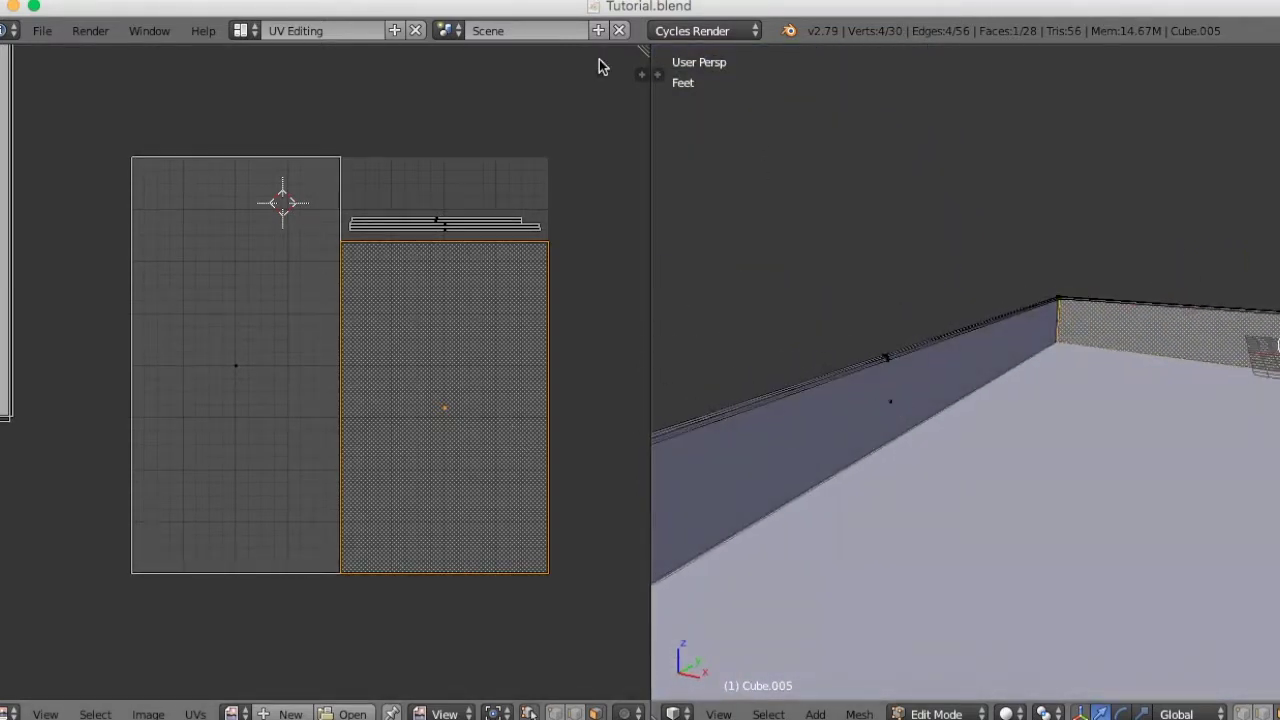
{"action": "left_click", "coordinate": [256, 37]}
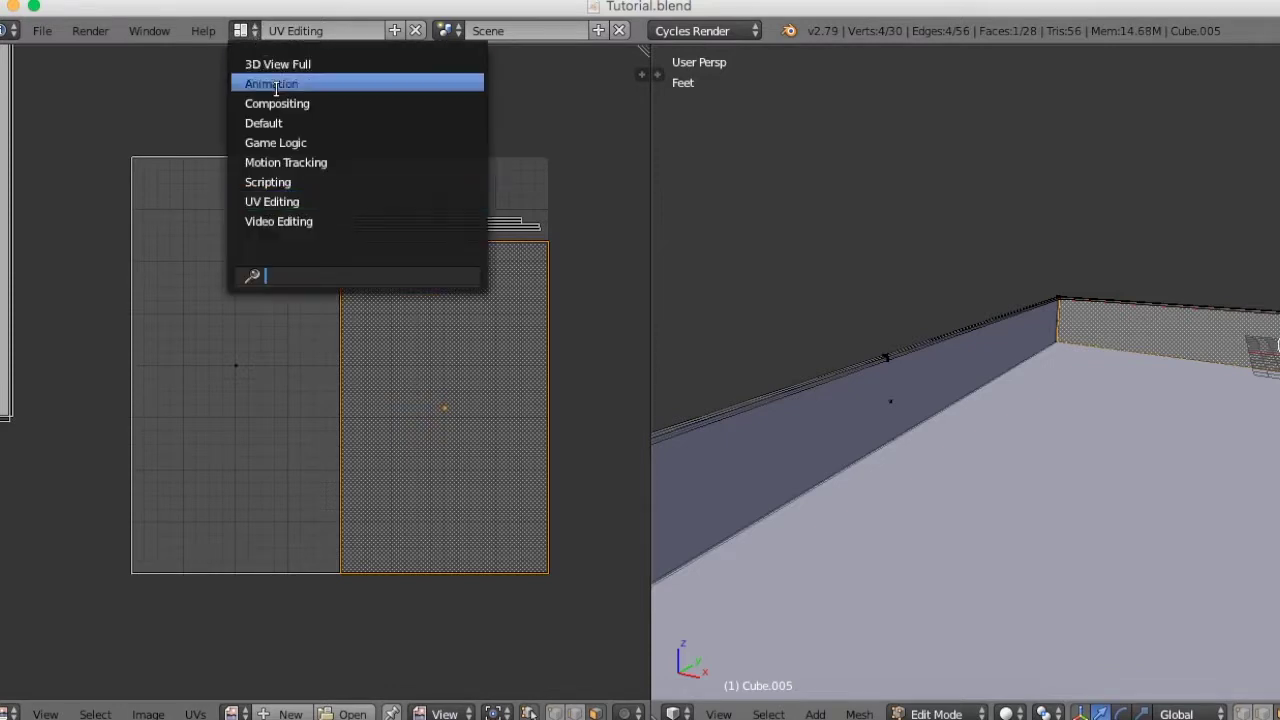
{"action": "left_click", "coordinate": [293, 123]}
Step: Return to Object Mode and select the wall object Cube.005
{"action": "mouse_move", "coordinate": [755, 367]}
{"action": "middle_mouse_down"}
{"action": "mouse_move", "coordinate": [789, 374]}
{"action": "mouse_move", "coordinate": [851, 440]}
{"action": "mouse_move", "coordinate": [837, 440]}
{"action": "middle_mouse_up"}
{"action": "middle_click_drag", "start_coordinate": [466, 362], "coordinate": [752, 351], "text": "shift"}
{"action": "key", "text": "Tab"}
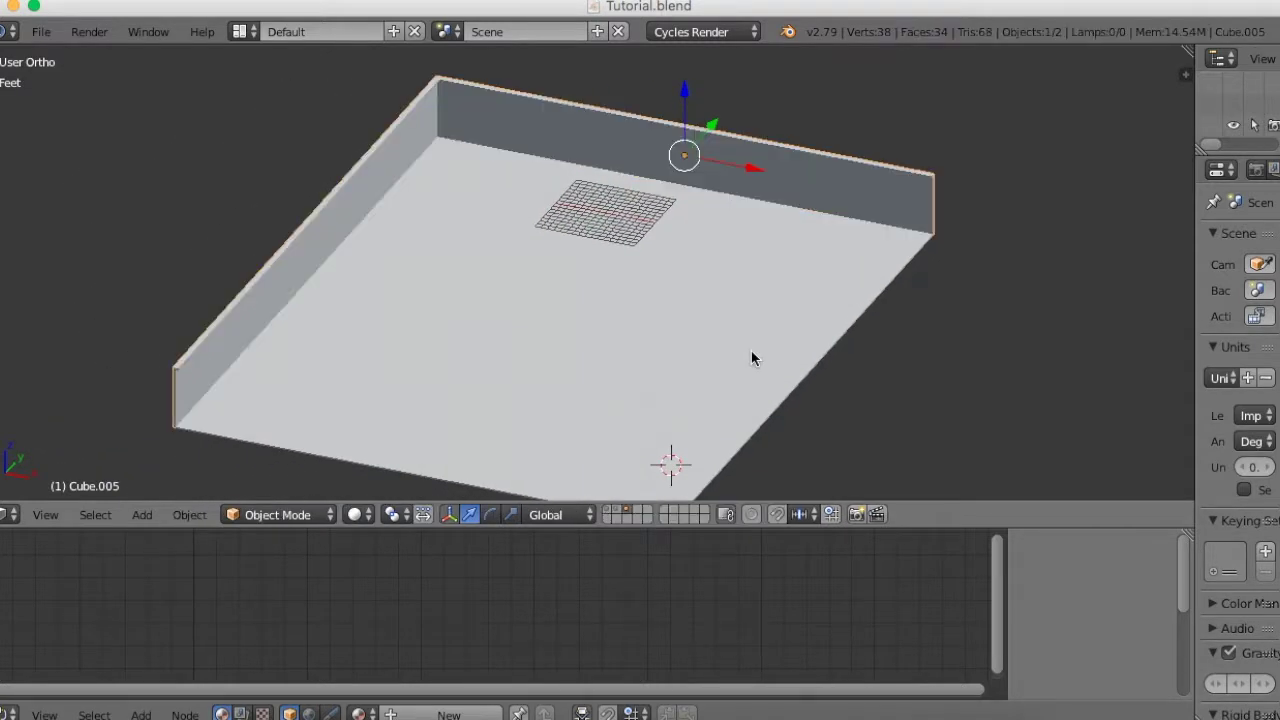
{"action": "mouse_move", "coordinate": [744, 349]}
{"action": "middle_mouse_down"}
{"action": "mouse_move", "coordinate": [780, 298]}
{"action": "mouse_move", "coordinate": [768, 293]}
{"action": "mouse_move", "coordinate": [747, 324]}
{"action": "middle_mouse_up"}
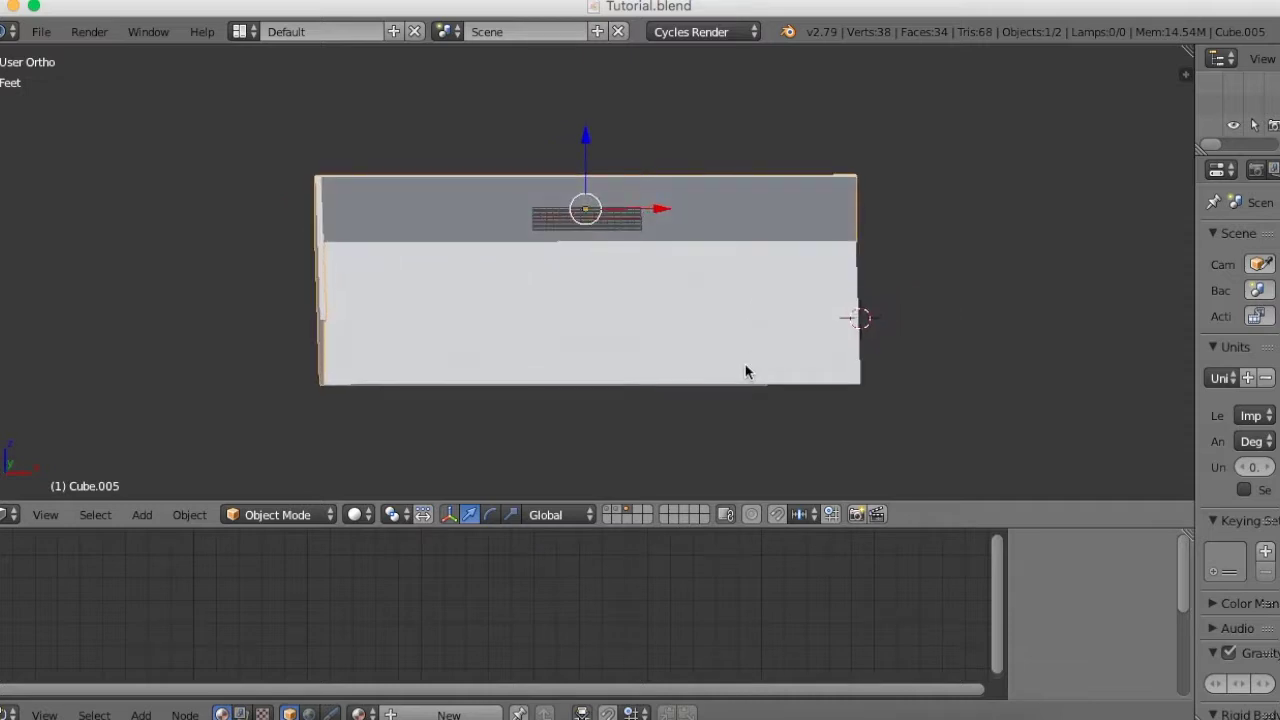
{"action": "right_click", "coordinate": [770, 386], "text": "shift"}
{"action": "middle_click_drag", "start_coordinate": [770, 393], "coordinate": [729, 415]}
{"action": "right_click", "coordinate": [921, 238]}
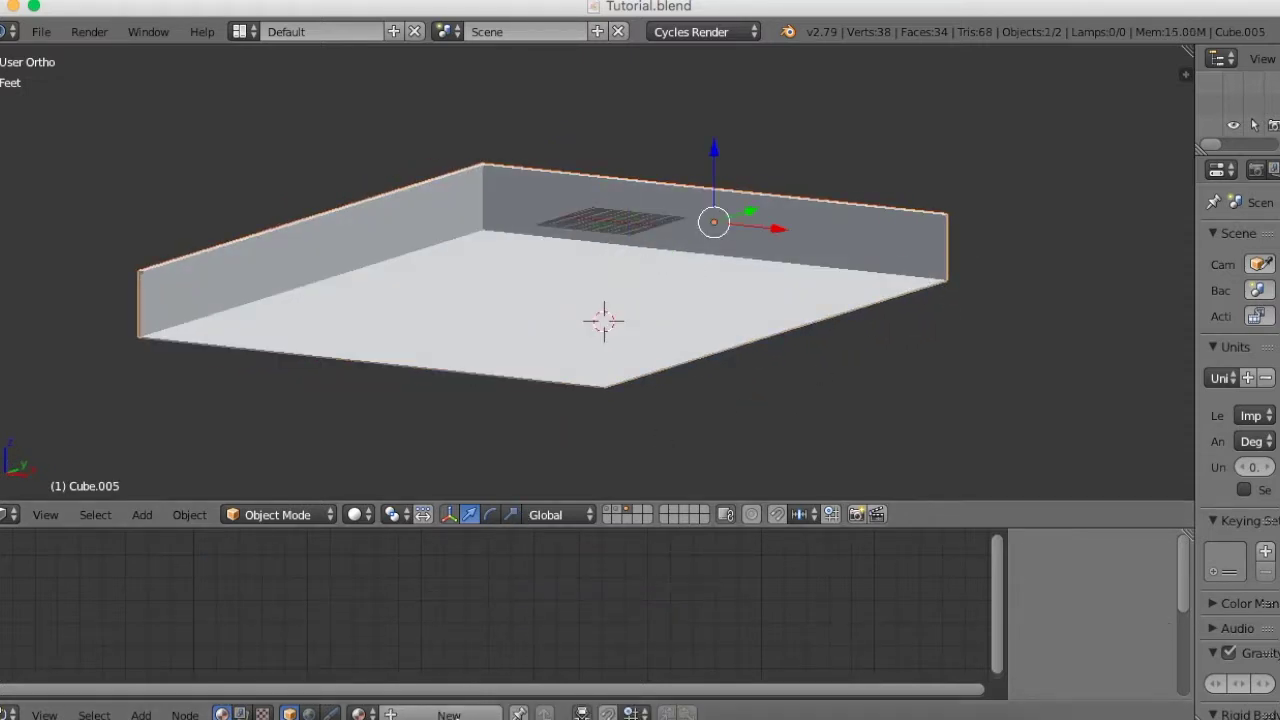
Step: Give the walls a new material named ParkingWall, then add the floor to the selection
{"action": "left_click", "coordinate": [458, 714]}
{"action": "left_click", "coordinate": [463, 716]}
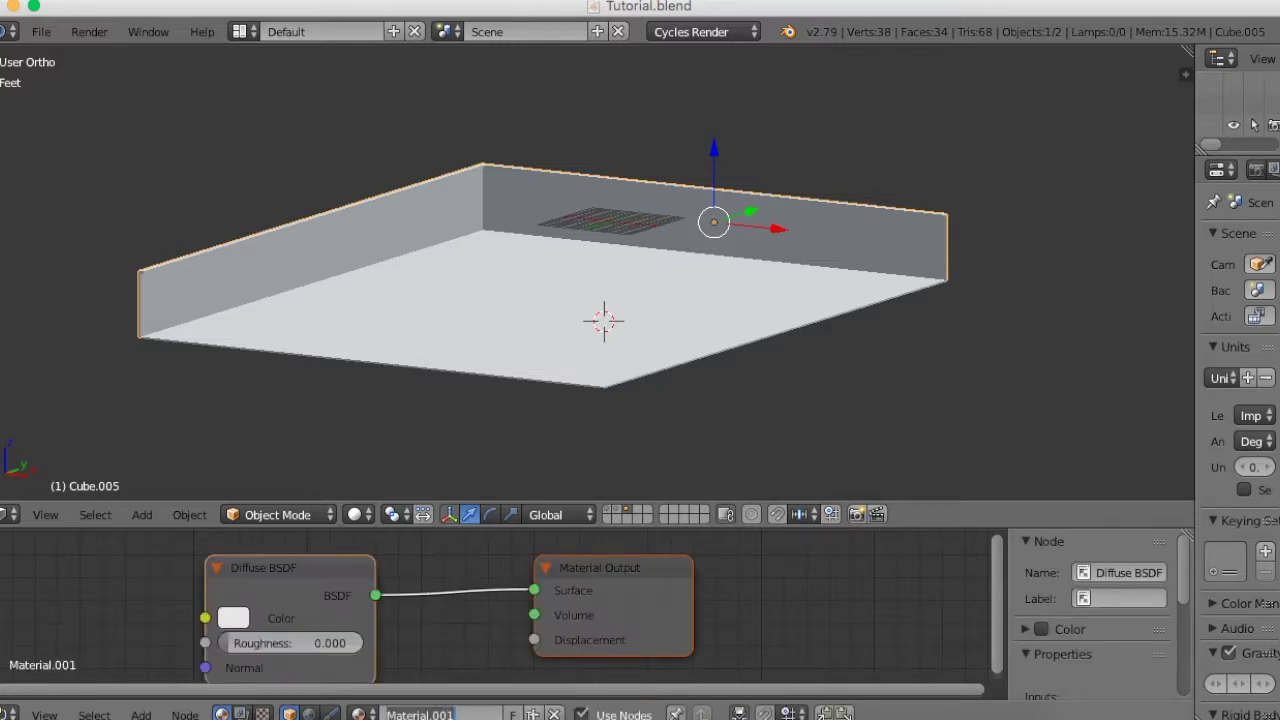
{"action": "type", "text": "F"}
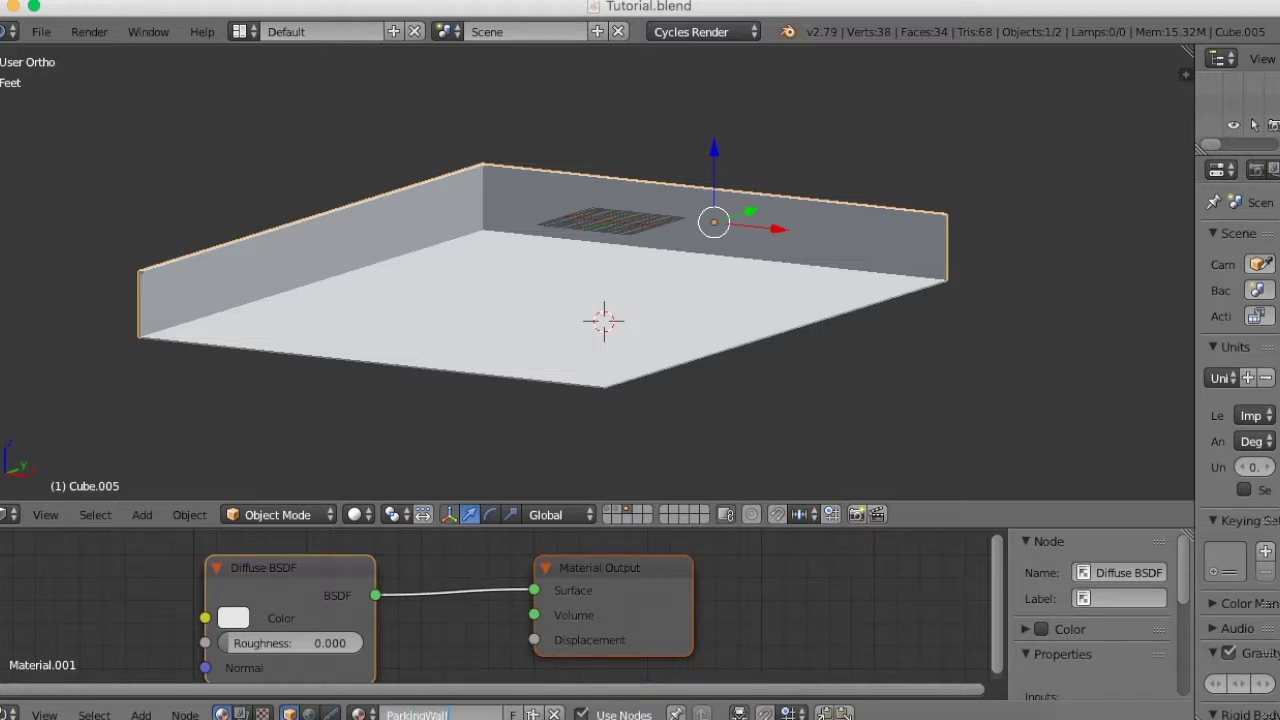
{"action": "key", "text": "Return"}
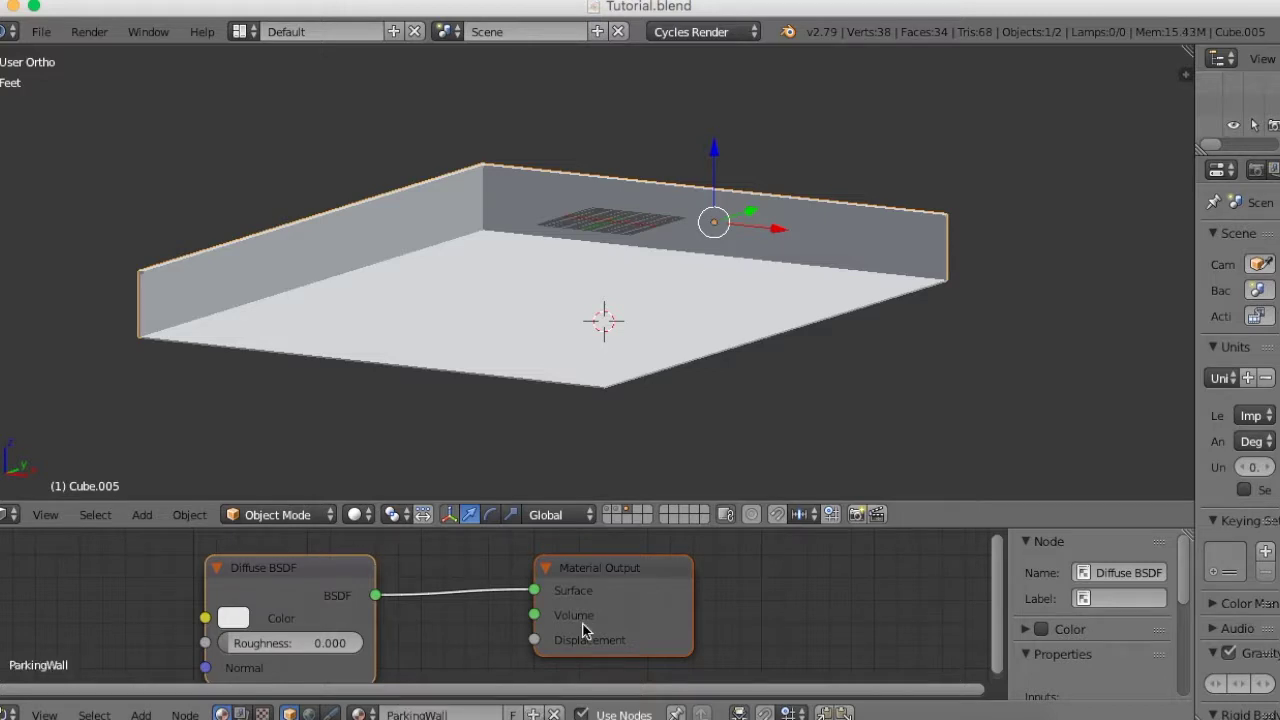
{"action": "scroll", "coordinate": [620, 354], "scroll_direction": "down", "scroll_amount": 2}
{"action": "mouse_move", "coordinate": [620, 354]}
{"action": "middle_mouse_down"}
{"action": "mouse_move", "coordinate": [666, 358]}
{"action": "mouse_move", "coordinate": [634, 349]}
{"action": "mouse_move", "coordinate": [645, 370]}
{"action": "mouse_move", "coordinate": [629, 371]}
{"action": "mouse_move", "coordinate": [632, 392]}
{"action": "mouse_move", "coordinate": [600, 391]}
{"action": "mouse_move", "coordinate": [626, 420]}
{"action": "mouse_move", "coordinate": [653, 398]}
{"action": "mouse_move", "coordinate": [626, 420]}
{"action": "mouse_move", "coordinate": [645, 377]}
{"action": "middle_mouse_up"}
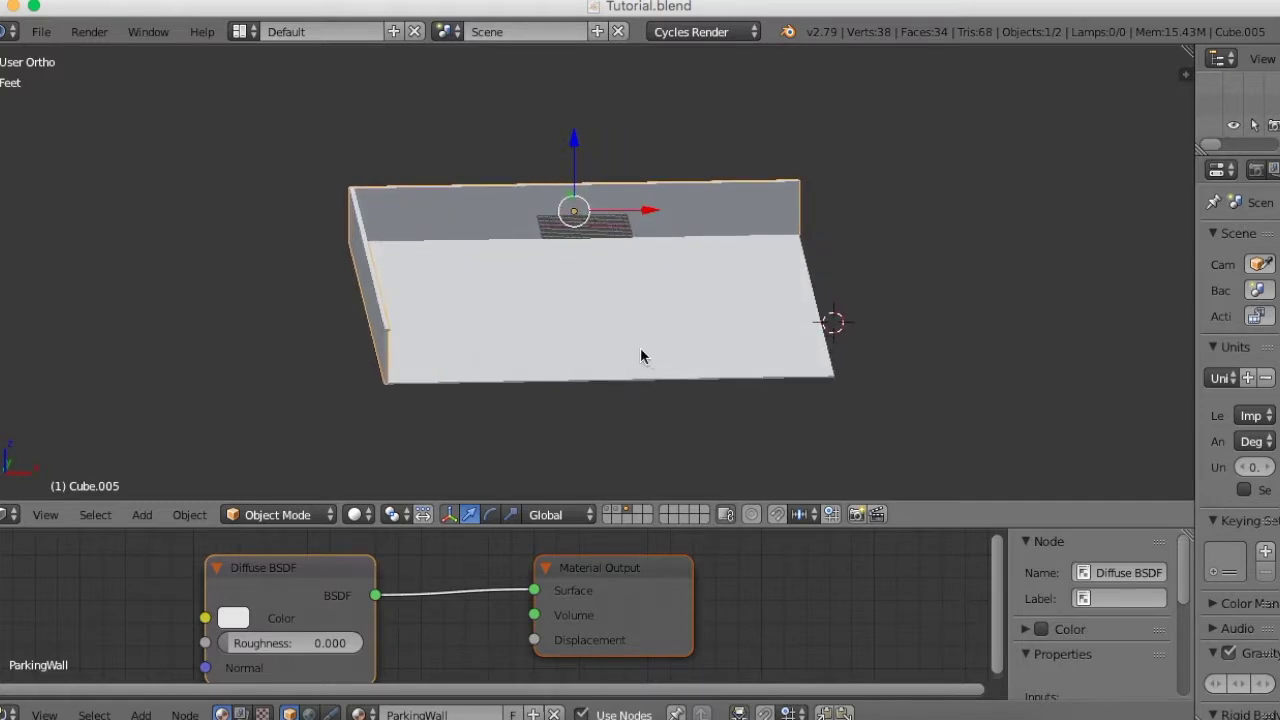
{"action": "right_click", "coordinate": [645, 353], "text": "shift"}
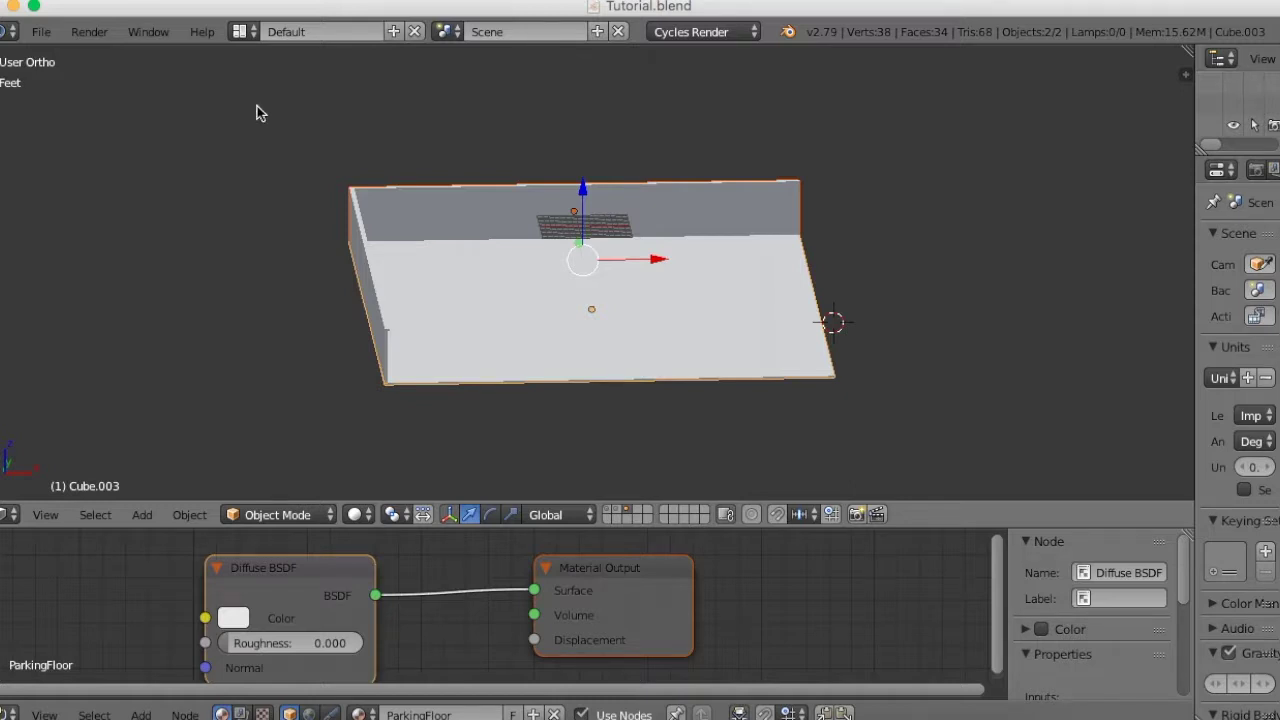
{"action": "left_click", "coordinate": [42, 32]}
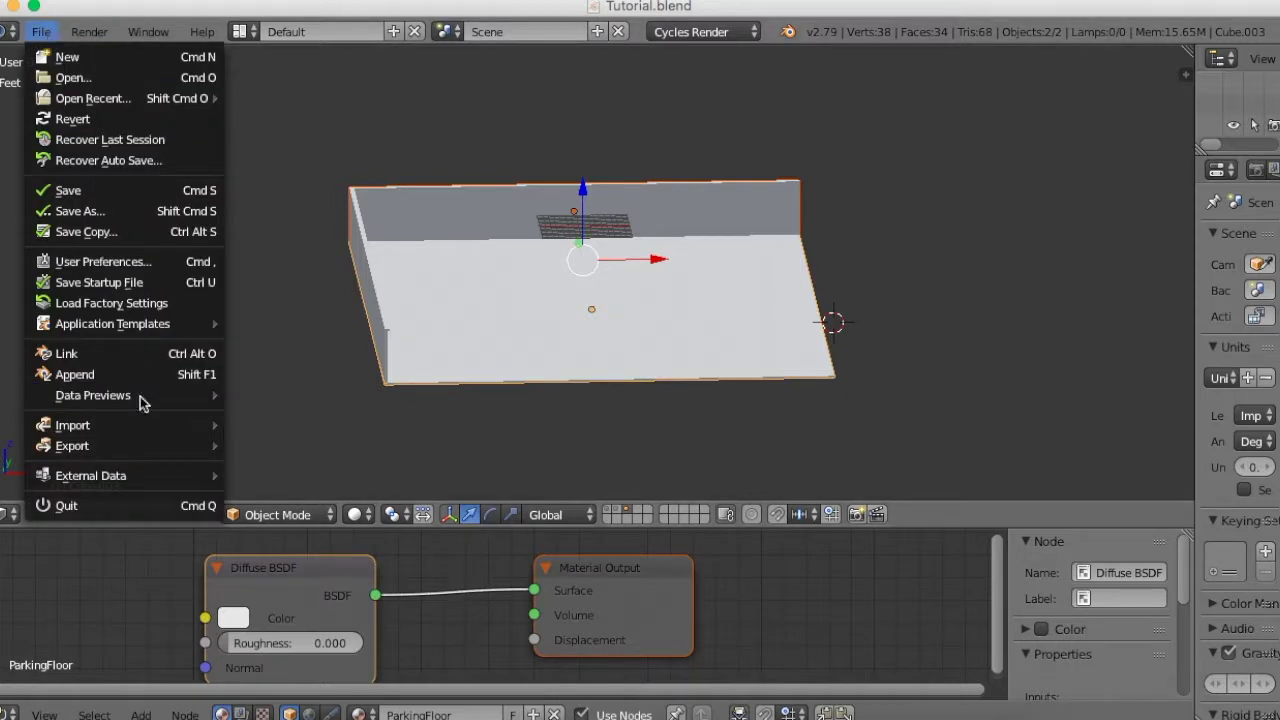
{"action": "mouse_move", "coordinate": [72, 446]}
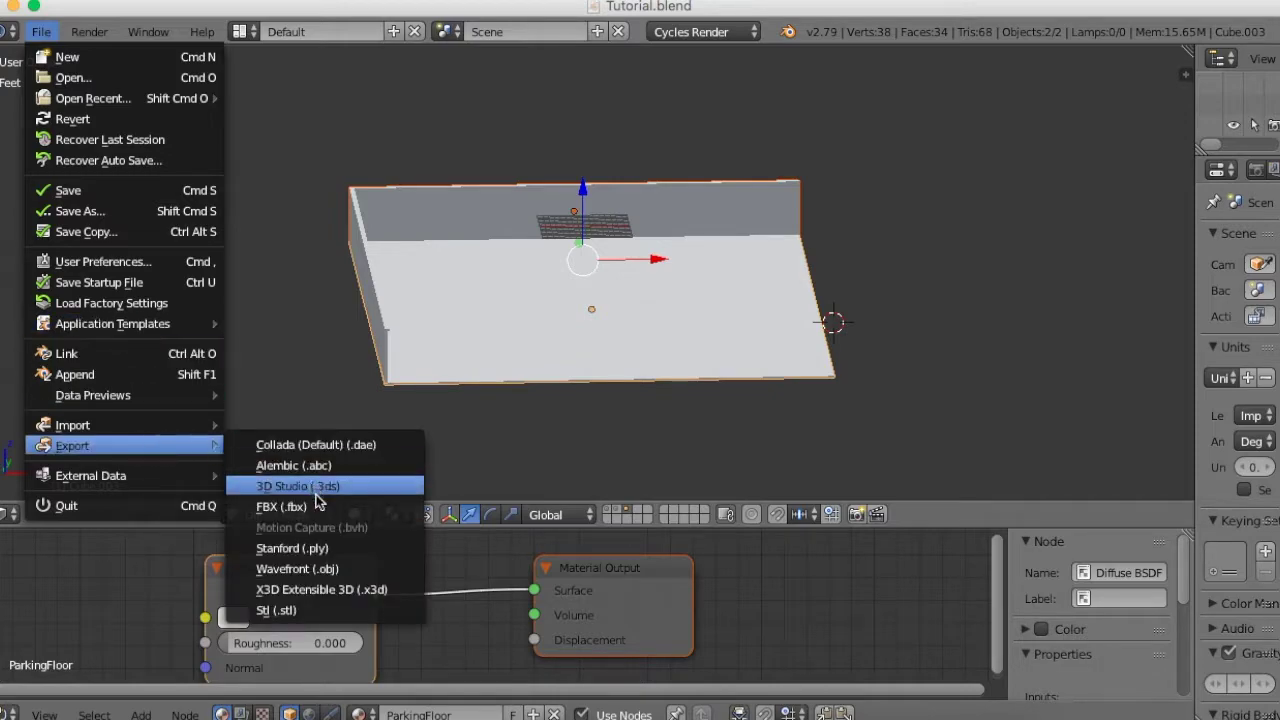
Step: Export the model as FBX to the Desktop under the name ParkingZone.fbx
{"action": "left_click", "coordinate": [300, 507]}
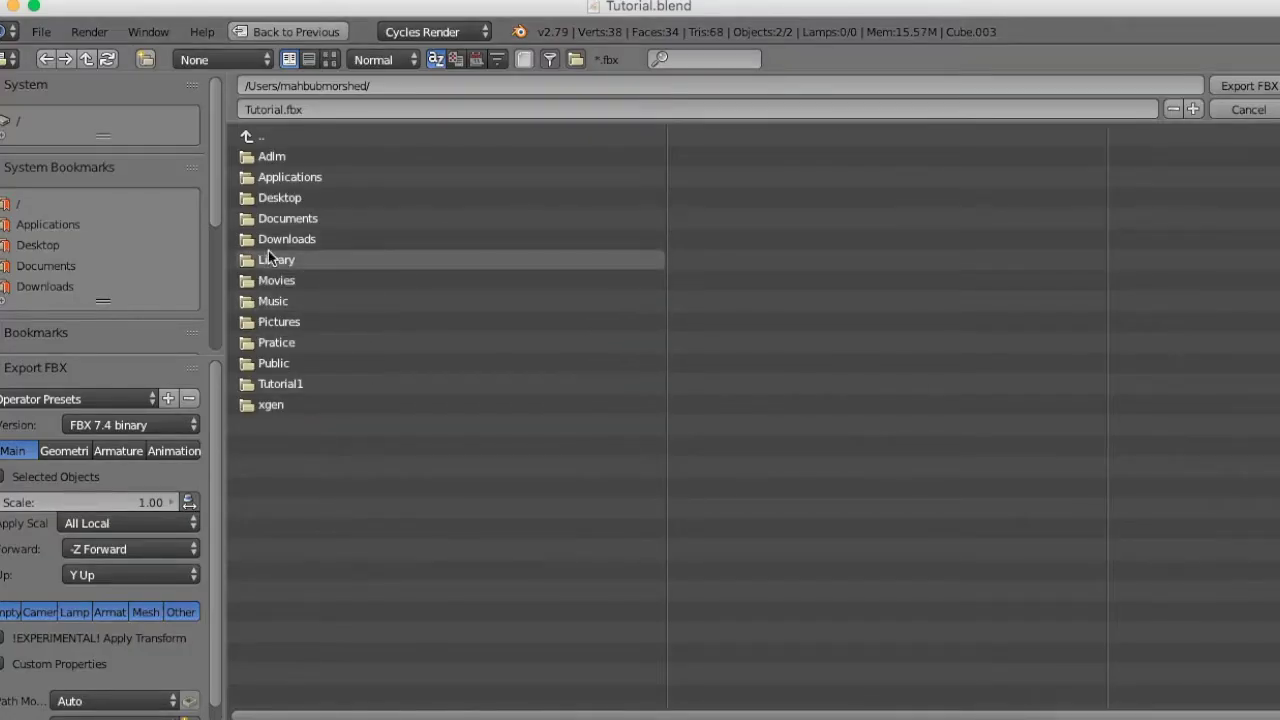
{"action": "left_click", "coordinate": [51, 245]}
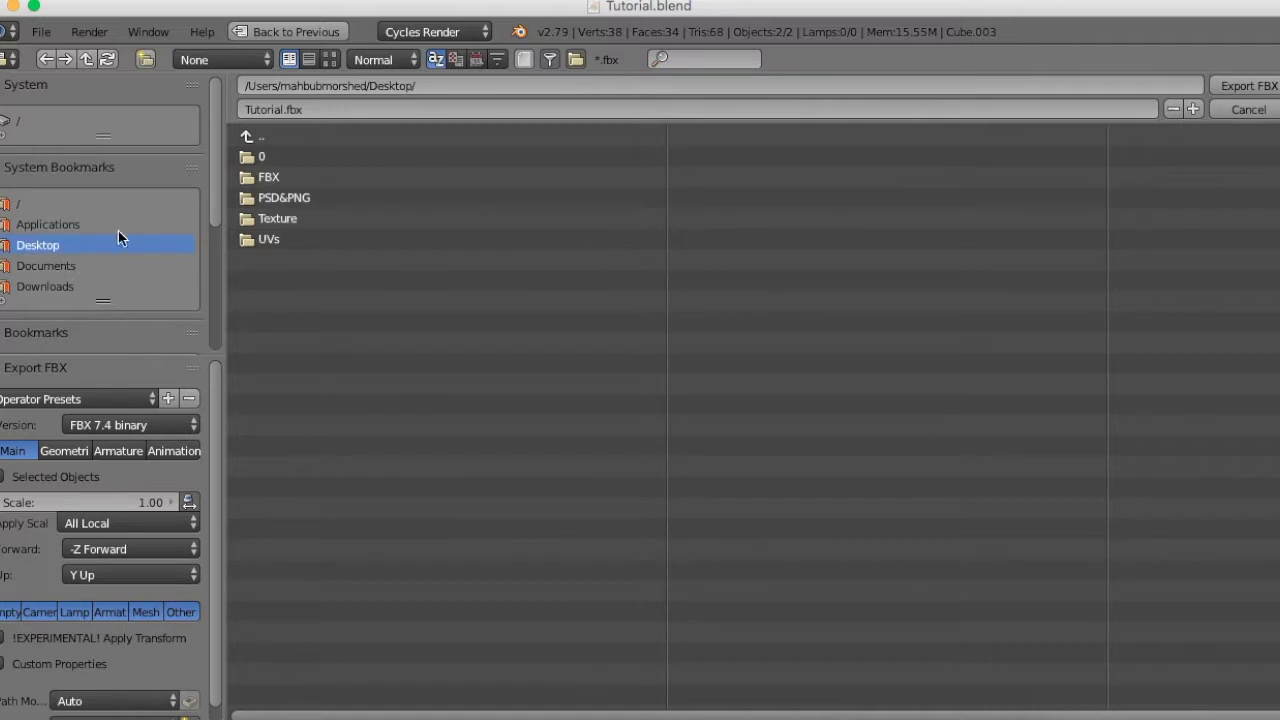
{"action": "left_click", "coordinate": [285, 110]}
{"action": "double_click", "coordinate": [285, 109]}
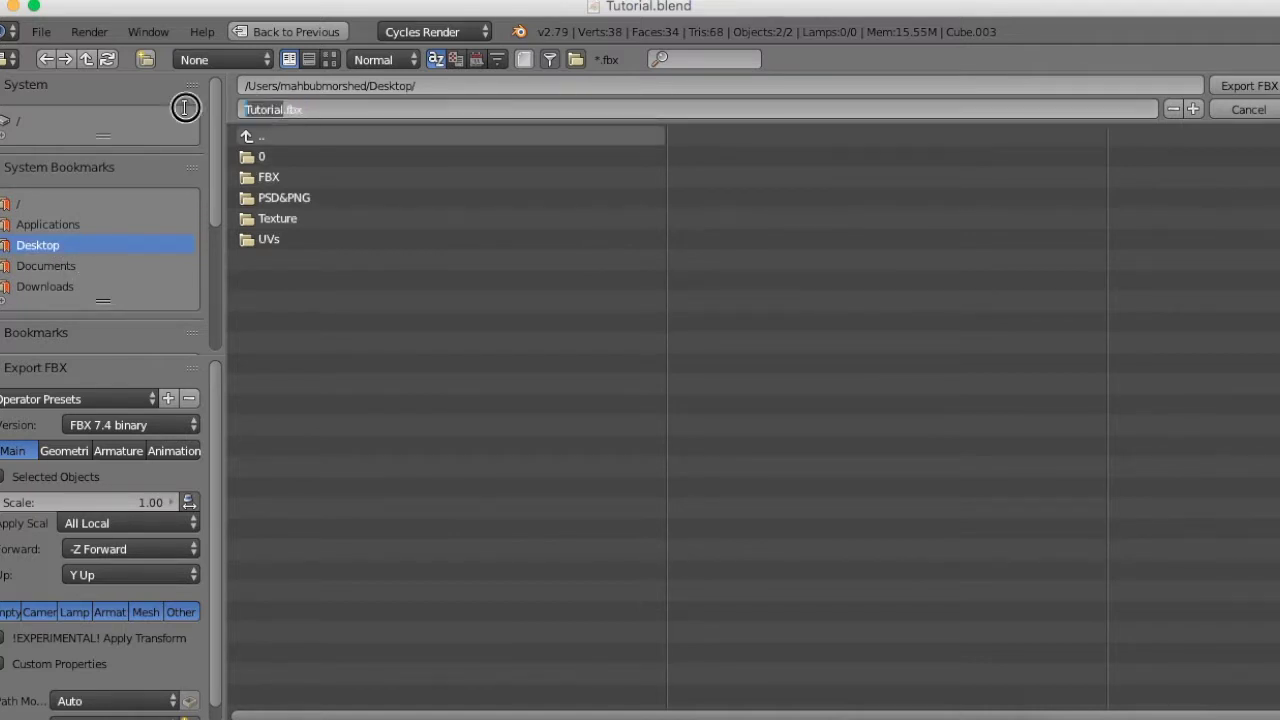
{"action": "type", "text": "ParkingZone"}
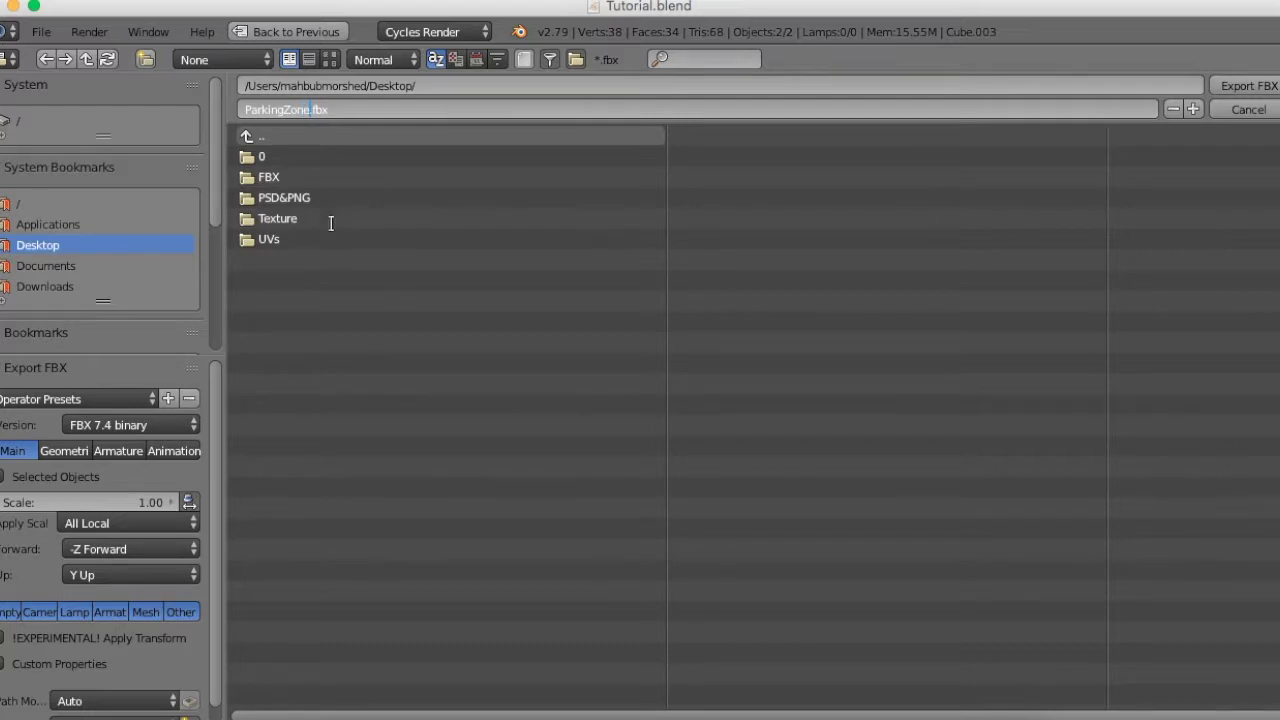
{"action": "key", "text": "Return"}
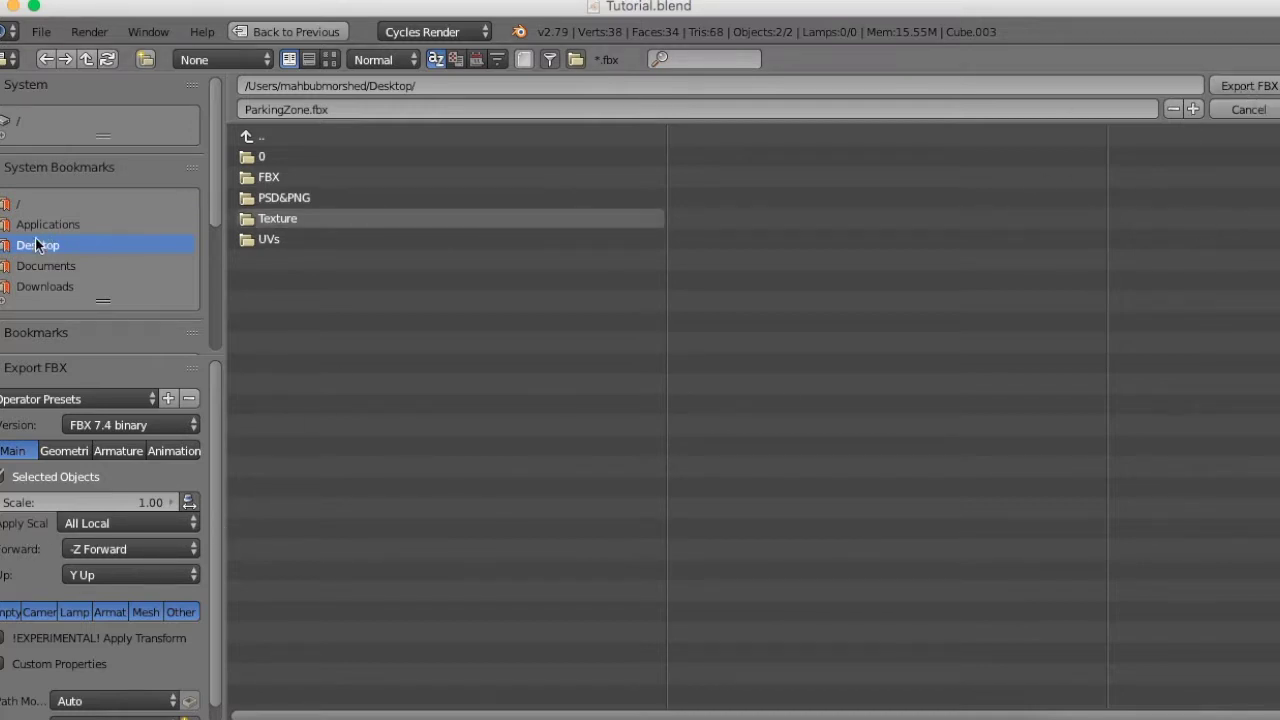
{"action": "left_click", "coordinate": [1268, 86]}
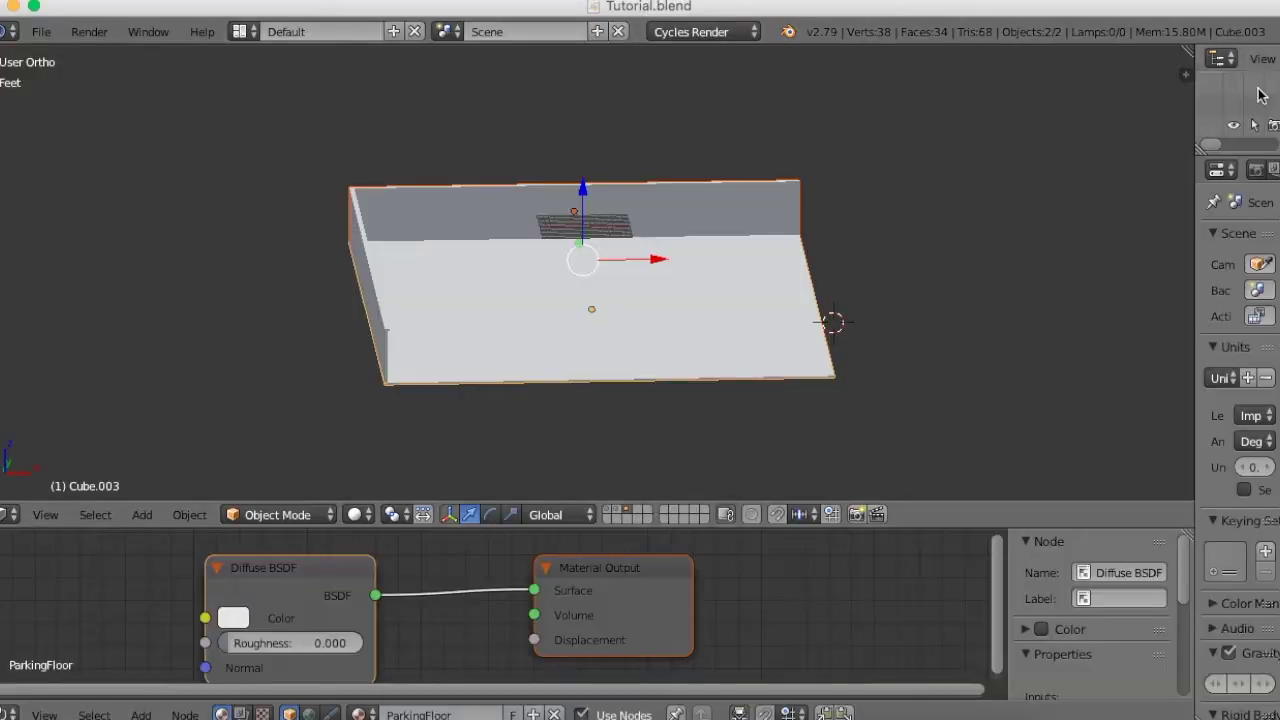
Step: Move the exported ParkingZone.fbx on the desktop into the FBX folder
{"action": "key", "text": "super+h"}
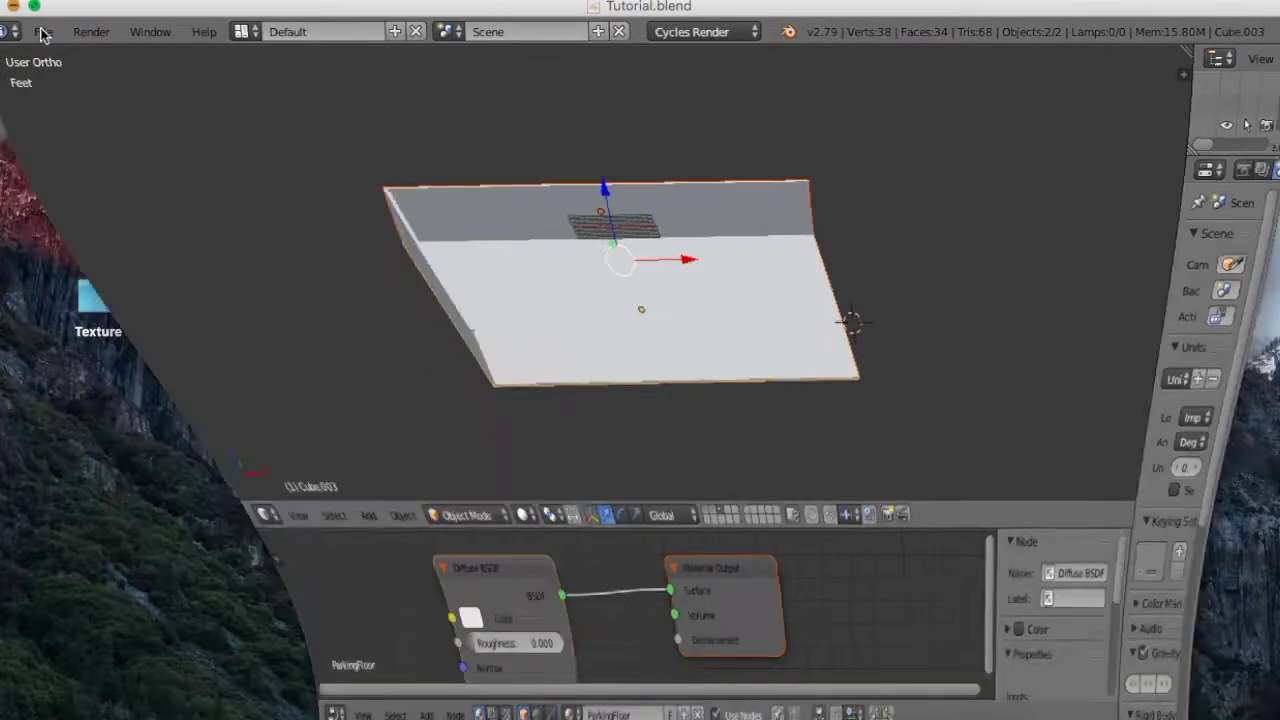
{"action": "left_click", "coordinate": [913, 712]}
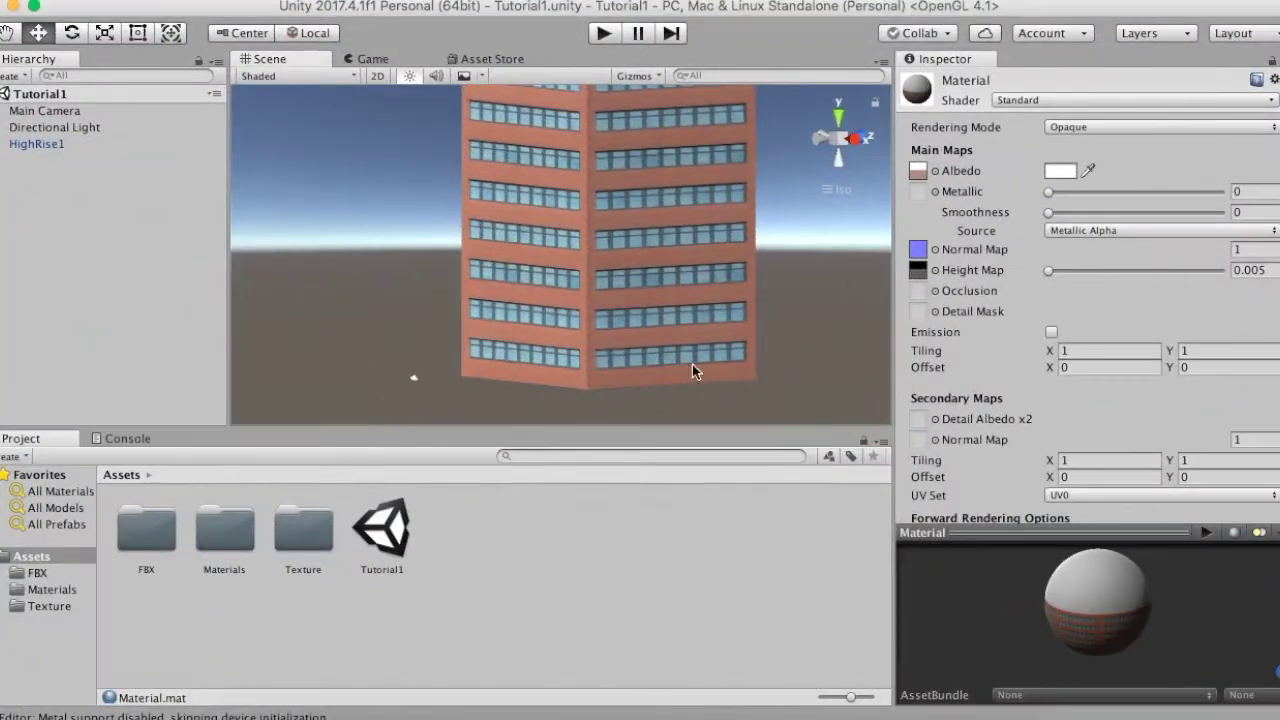
{"action": "left_click_drag", "start_coordinate": [616, 342], "coordinate": [511, 330], "text": "alt"}
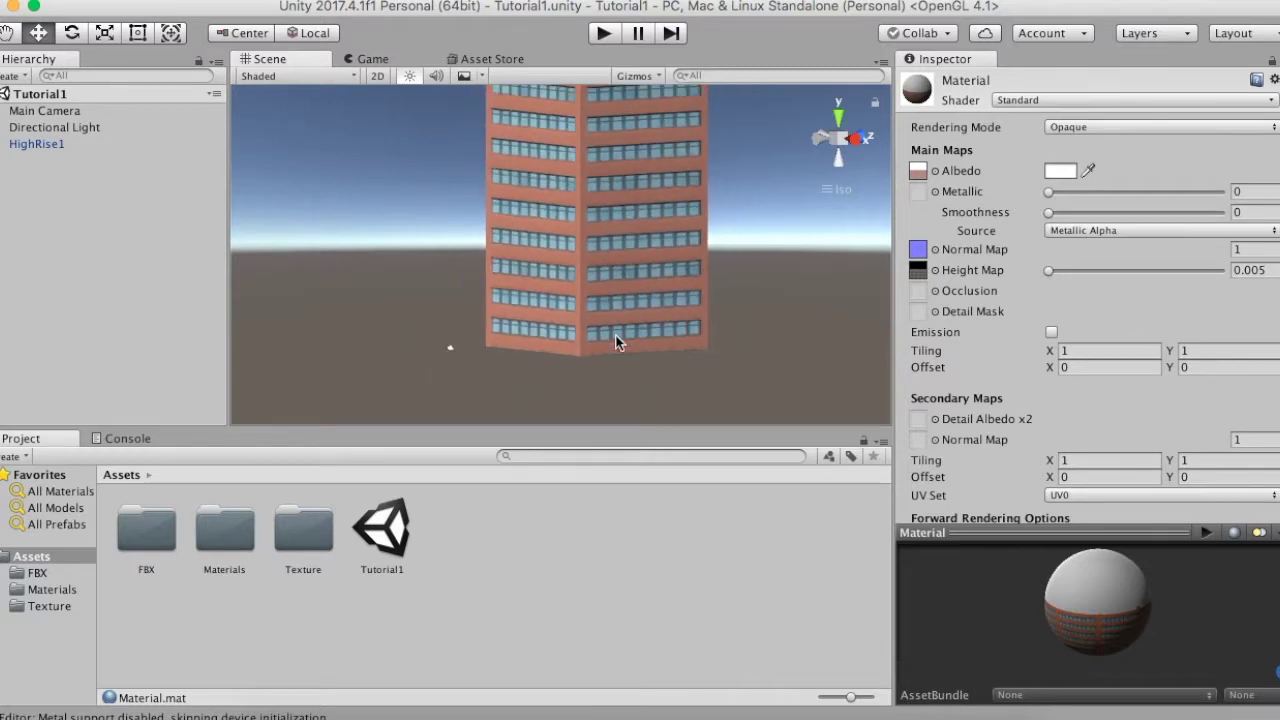
{"action": "left_click", "coordinate": [534, 318]}
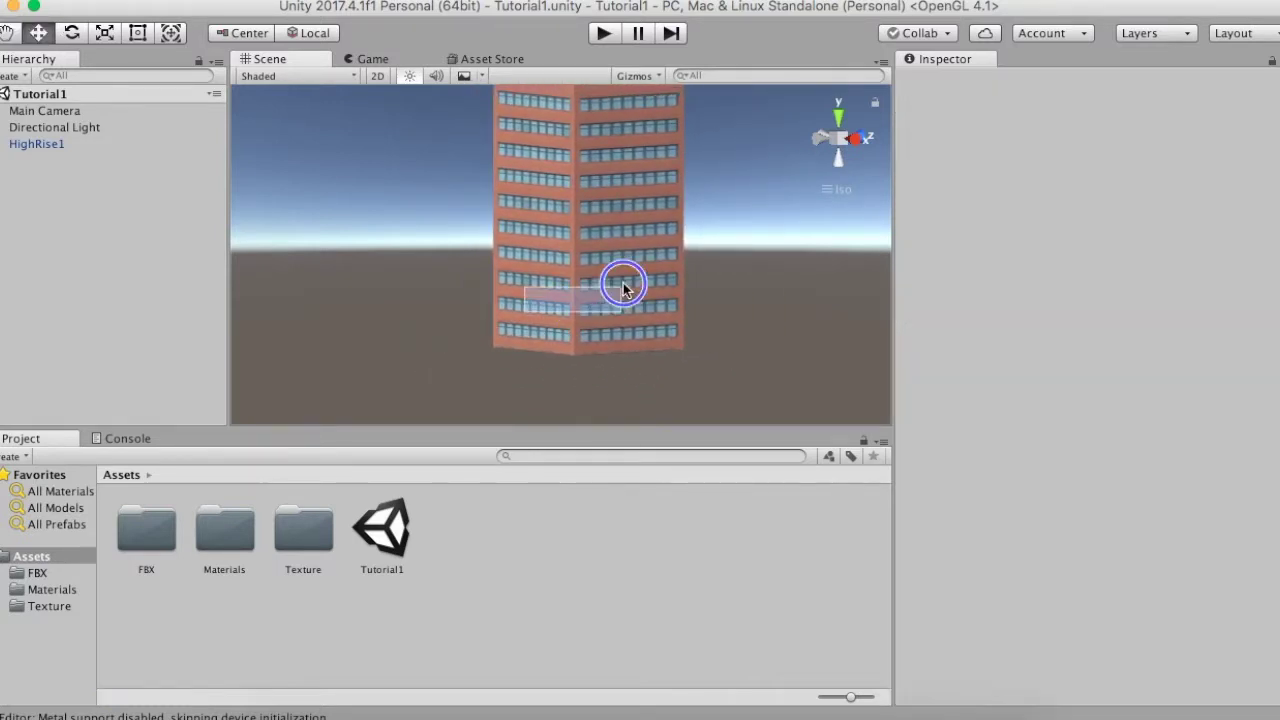
{"action": "left_click_drag", "start_coordinate": [586, 286], "coordinate": [650, 288], "text": "alt"}
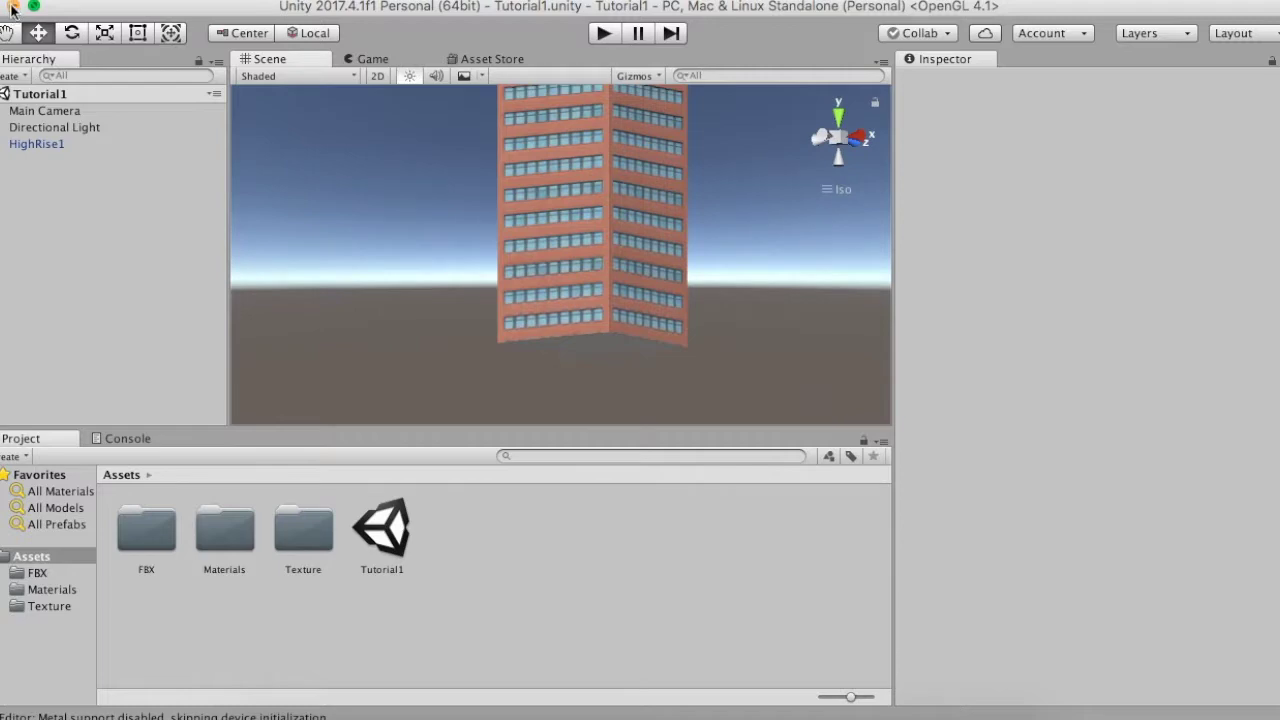
{"action": "left_click", "coordinate": [13, 7]}
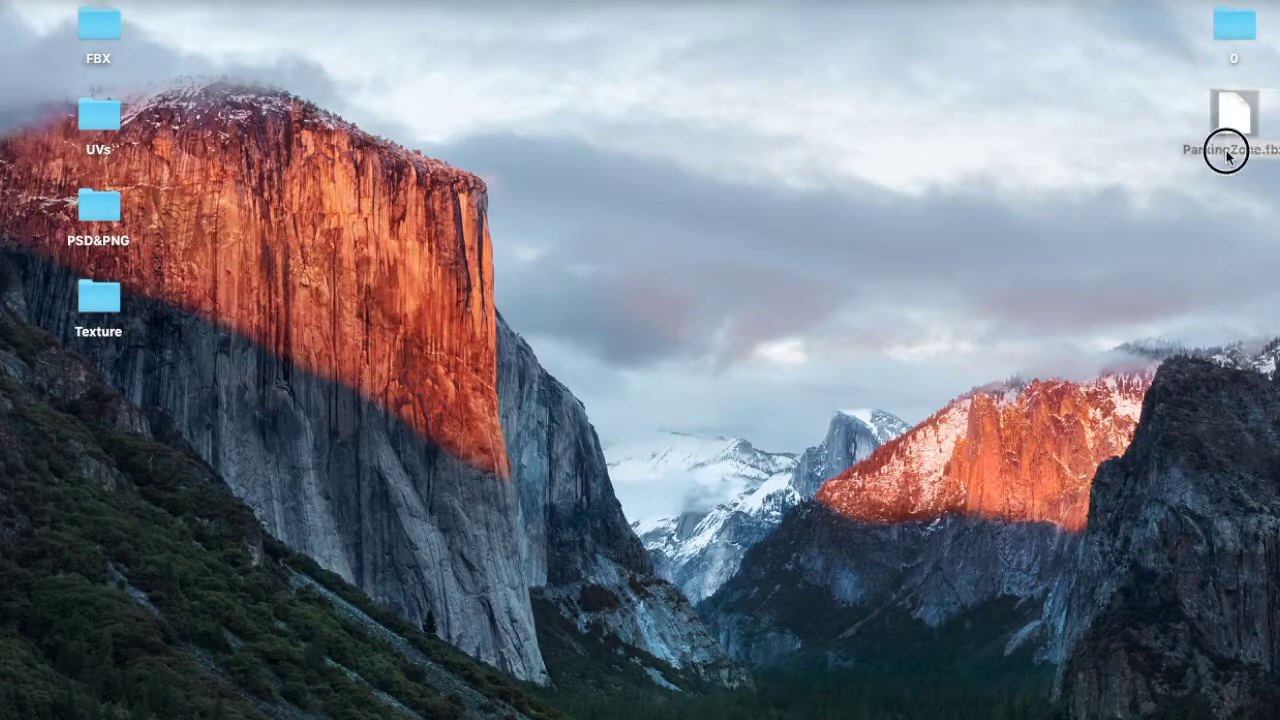
{"action": "mouse_move", "coordinate": [1236, 118]}
{"action": "left_mouse_down"}
{"action": "mouse_move", "coordinate": [345, 160]}
{"action": "mouse_move", "coordinate": [108, 38]}
{"action": "left_mouse_up"}
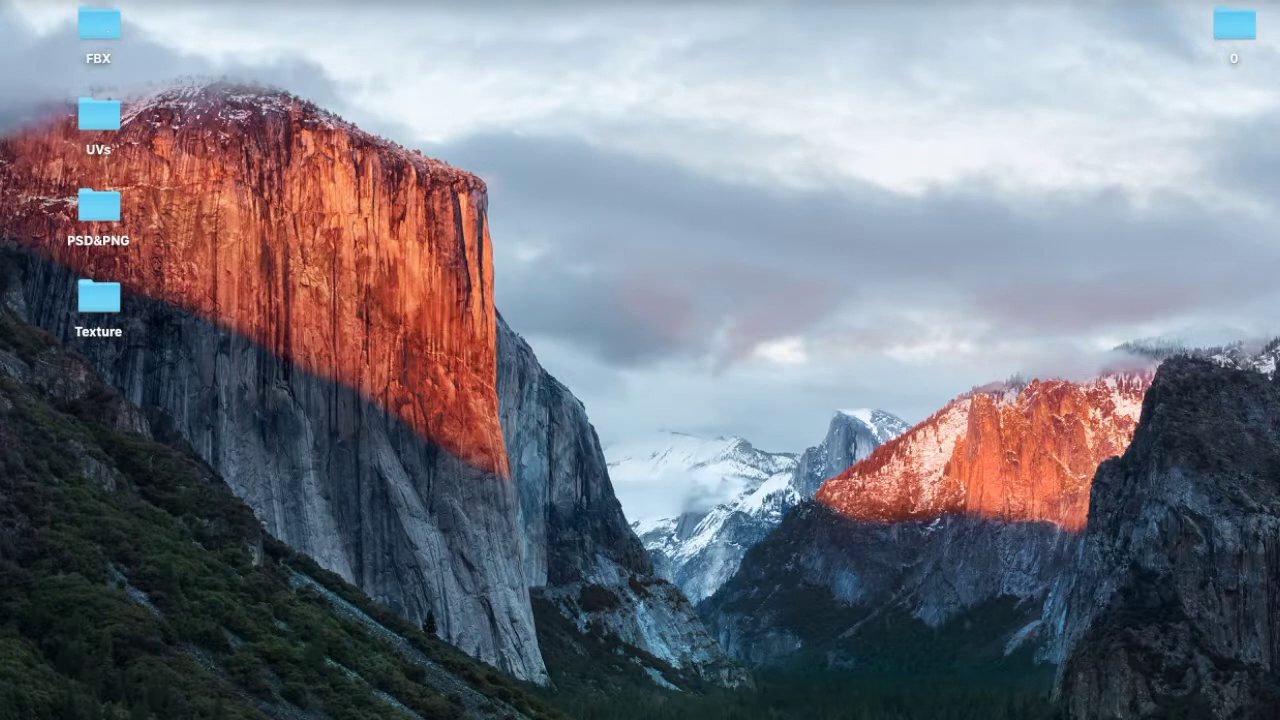
{"action": "left_click", "coordinate": [935, 712]}
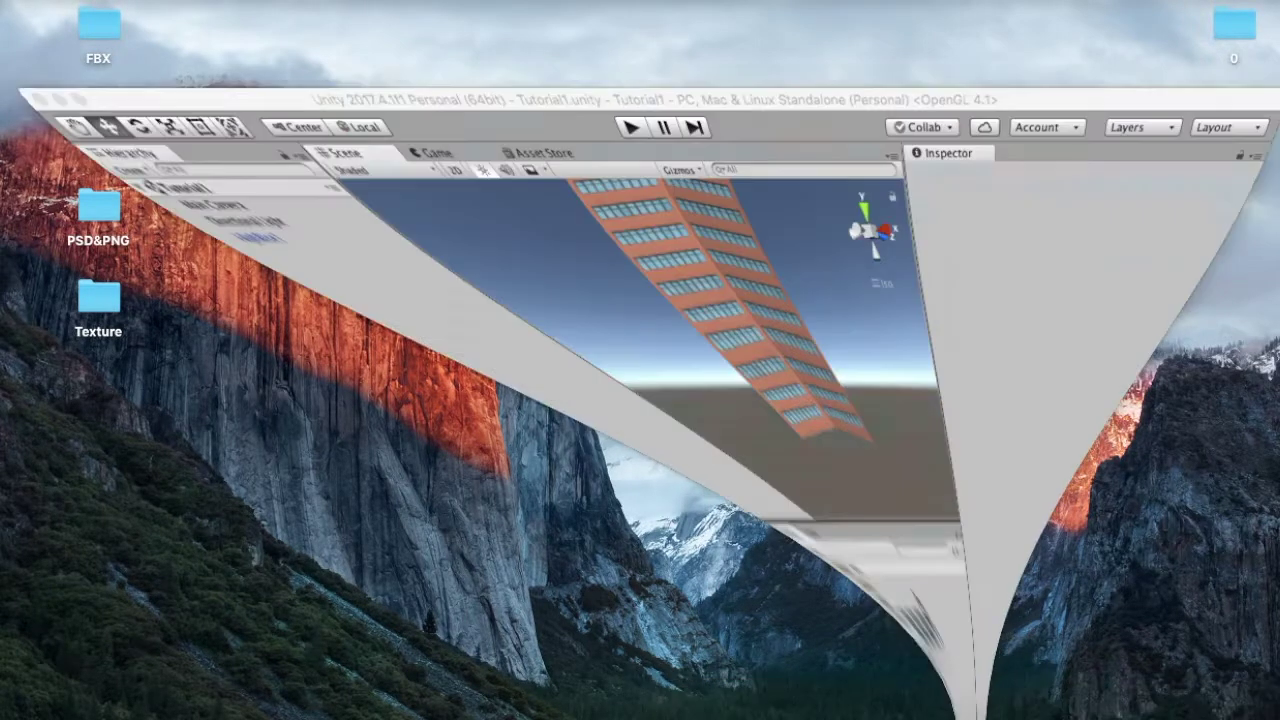
Step: Import ParkingZone.fbx from Desktop > FBX into Unity and enable Generate Colliders
{"action": "right_click", "coordinate": [490, 547]}
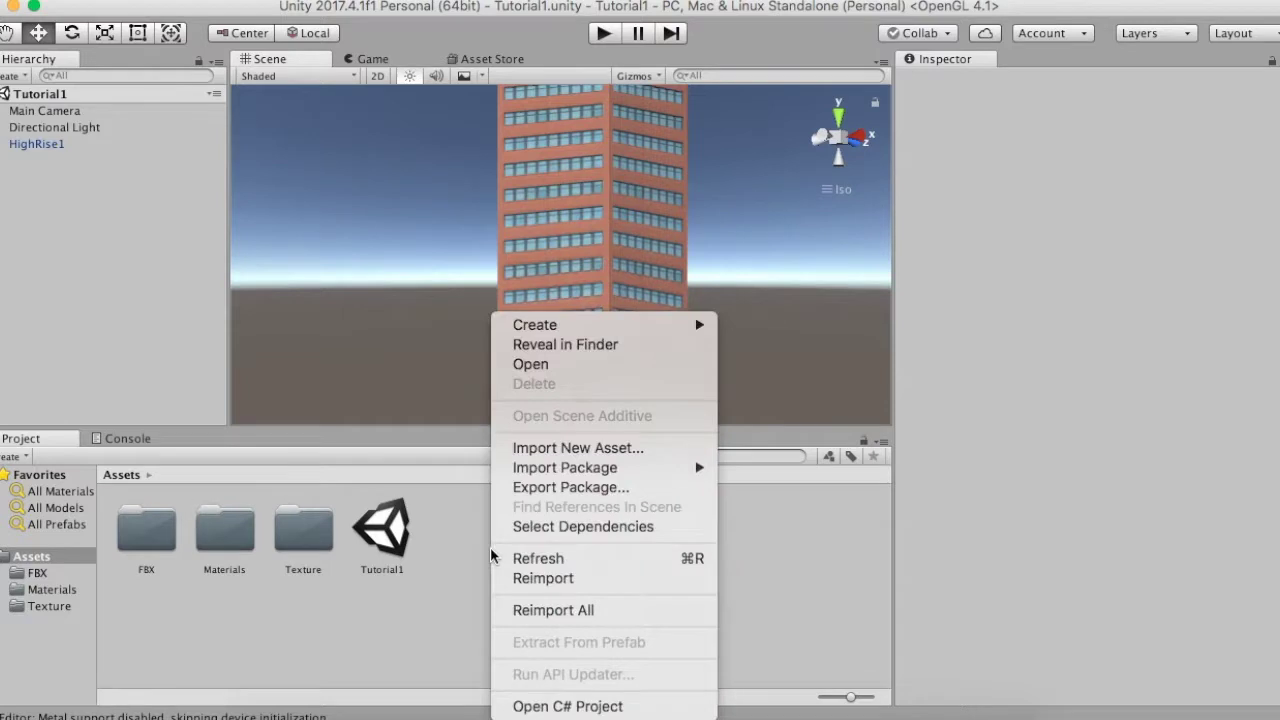
{"action": "left_click", "coordinate": [624, 452]}
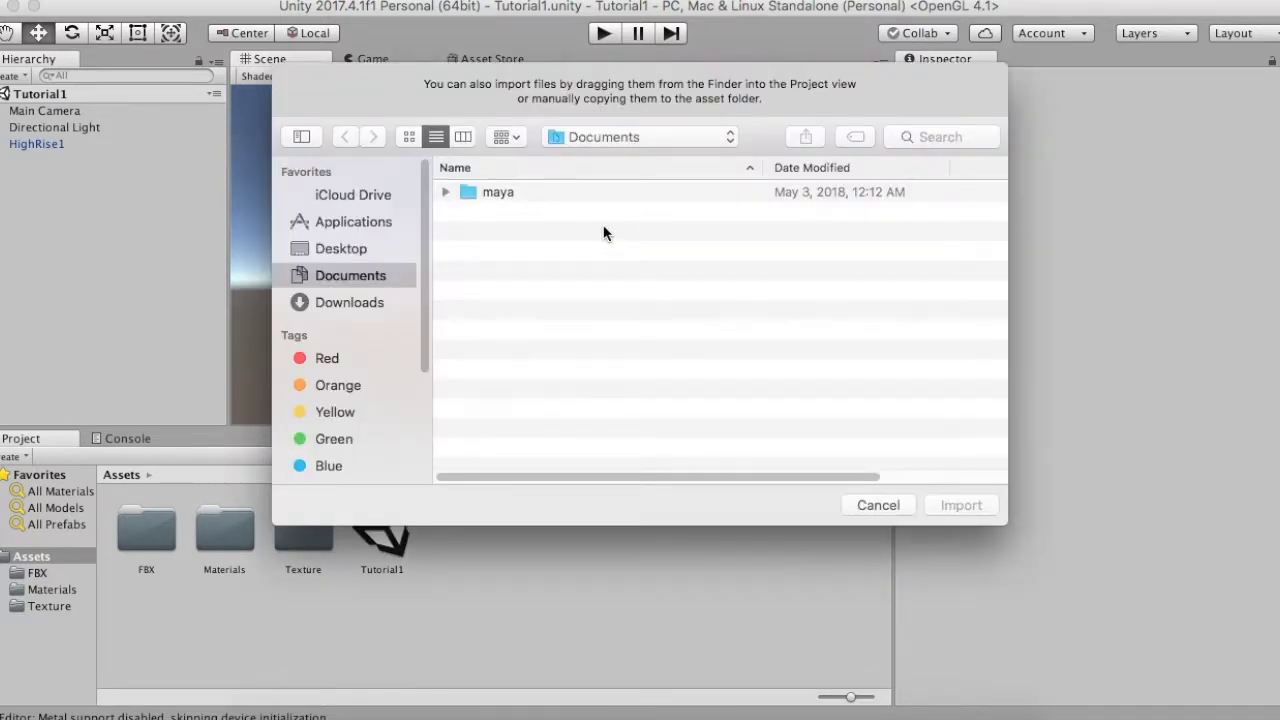
{"action": "left_click", "coordinate": [357, 250]}
{"action": "left_click", "coordinate": [503, 211]}
{"action": "double_click", "coordinate": [503, 211]}
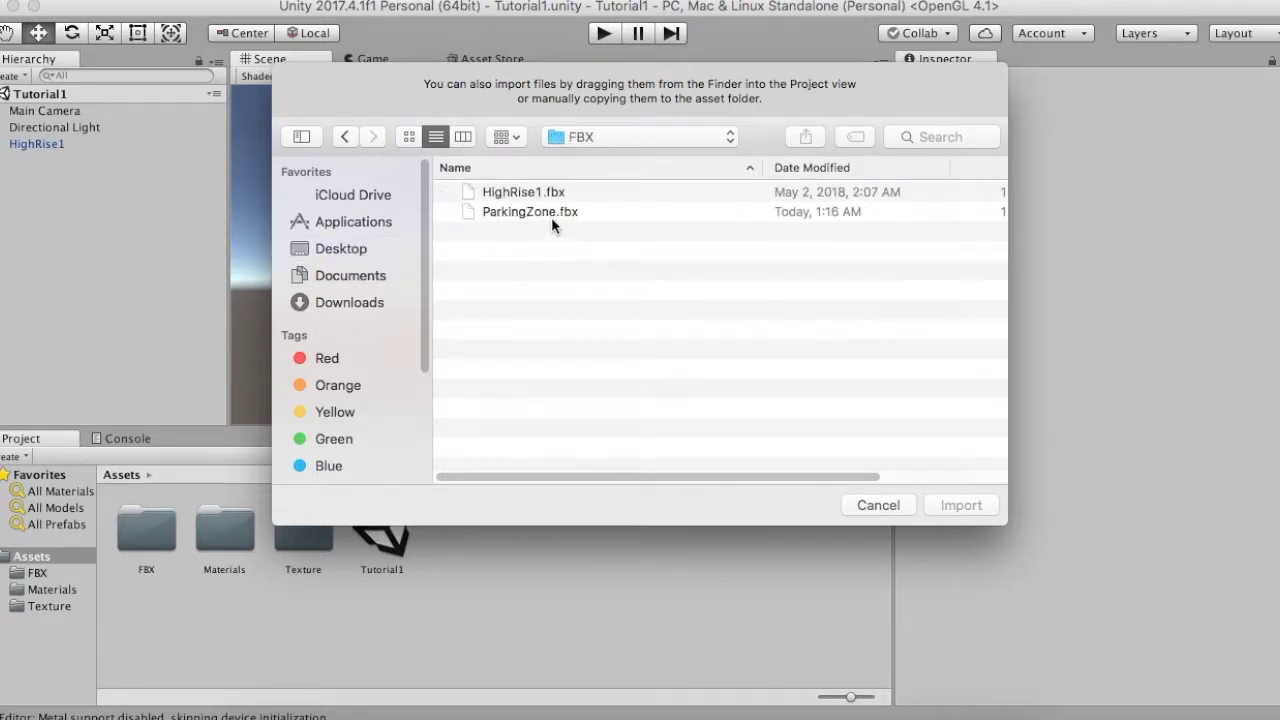
{"action": "left_click", "coordinate": [533, 214]}
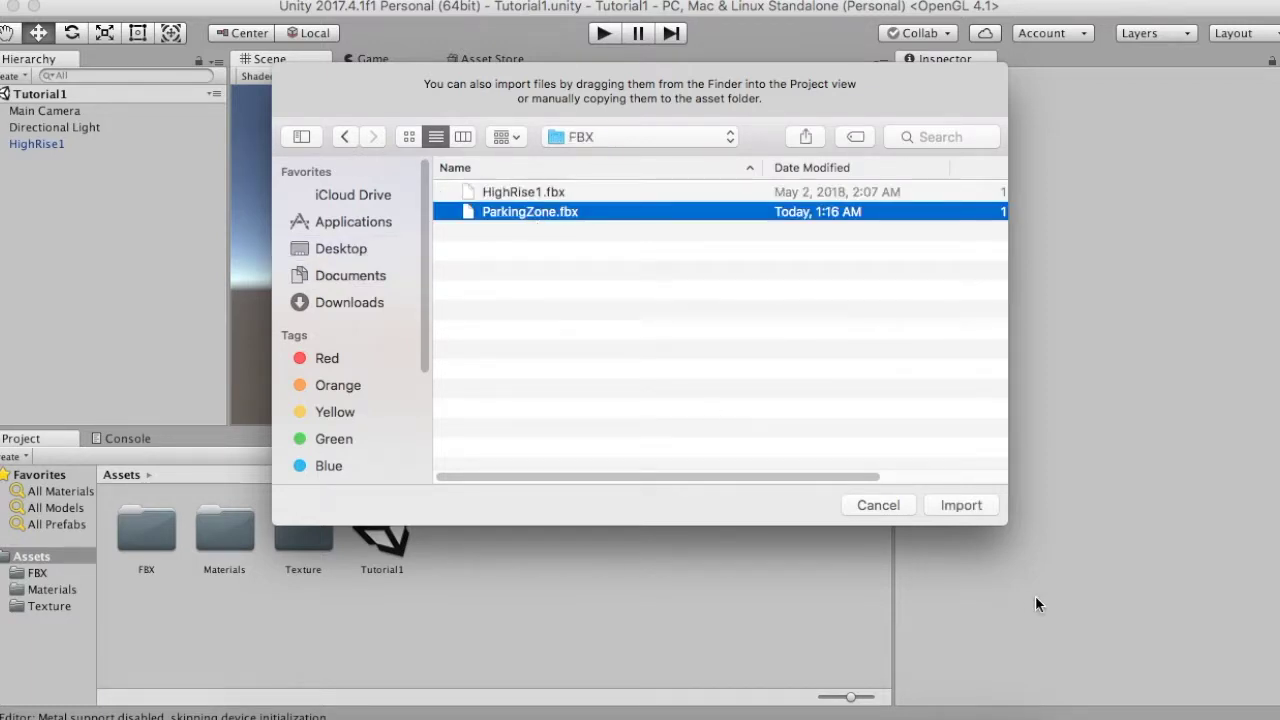
{"action": "left_click", "coordinate": [968, 505]}
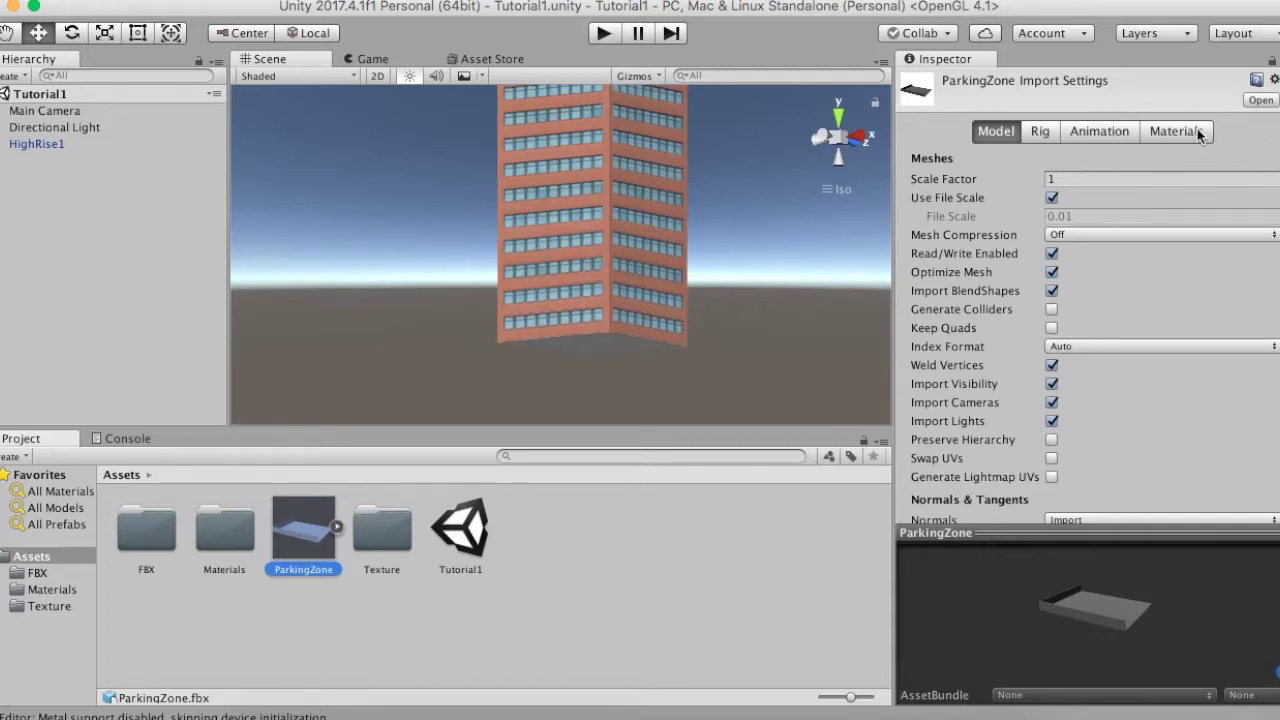
{"action": "left_click", "coordinate": [1051, 309]}
Step: Set ParkingZone's material Location to Use External Materials (Legacy) and apply
{"action": "left_click", "coordinate": [1188, 136]}
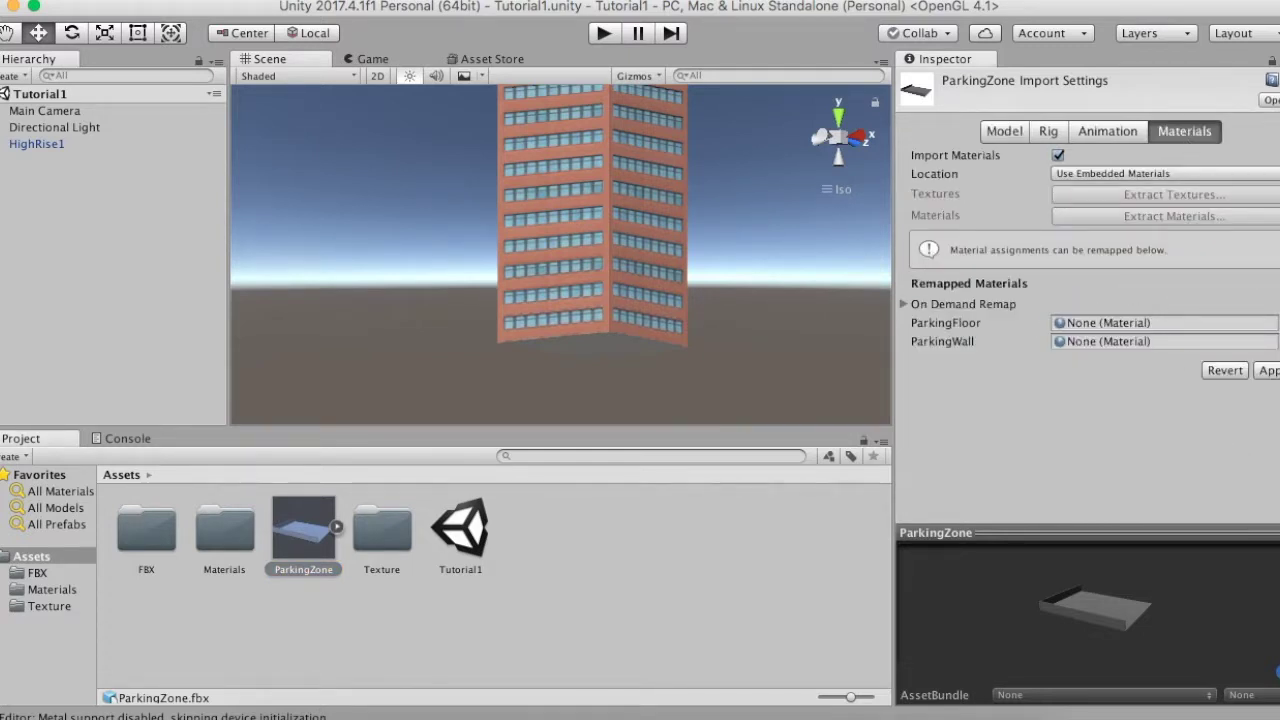
{"action": "left_click", "coordinate": [1195, 174]}
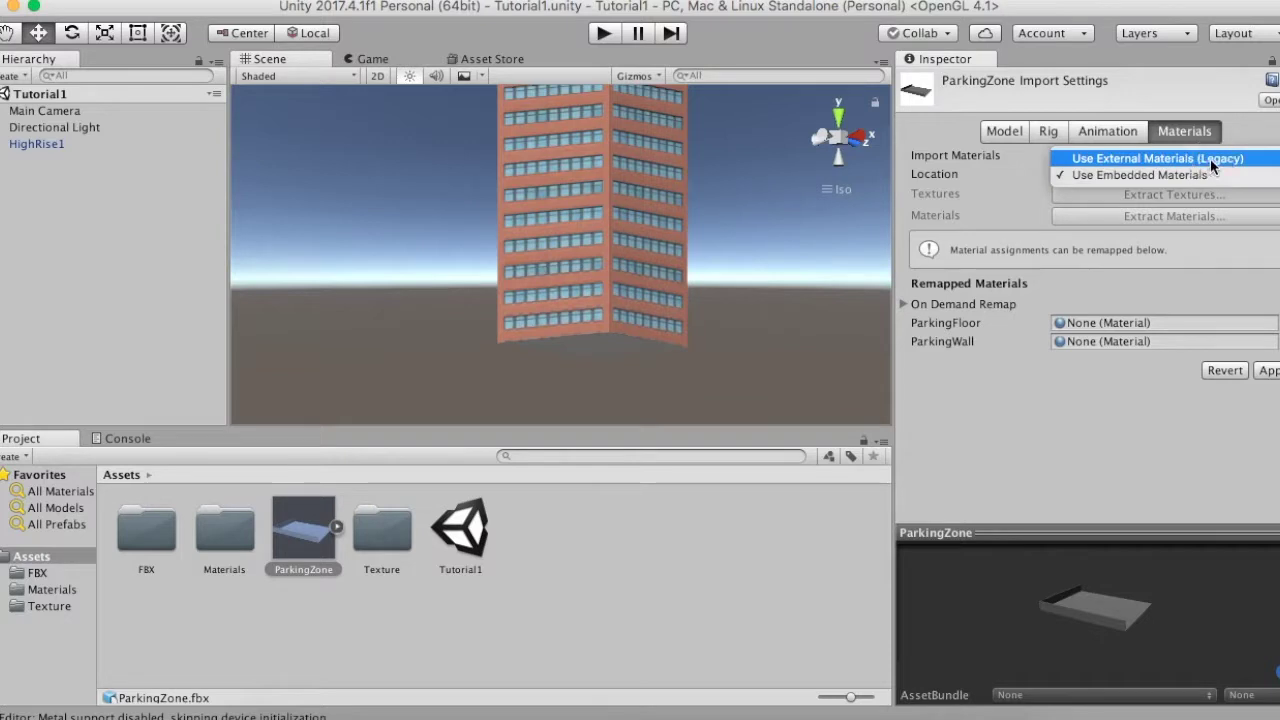
{"action": "left_click", "coordinate": [1212, 160]}
{"action": "left_click", "coordinate": [1268, 309]}
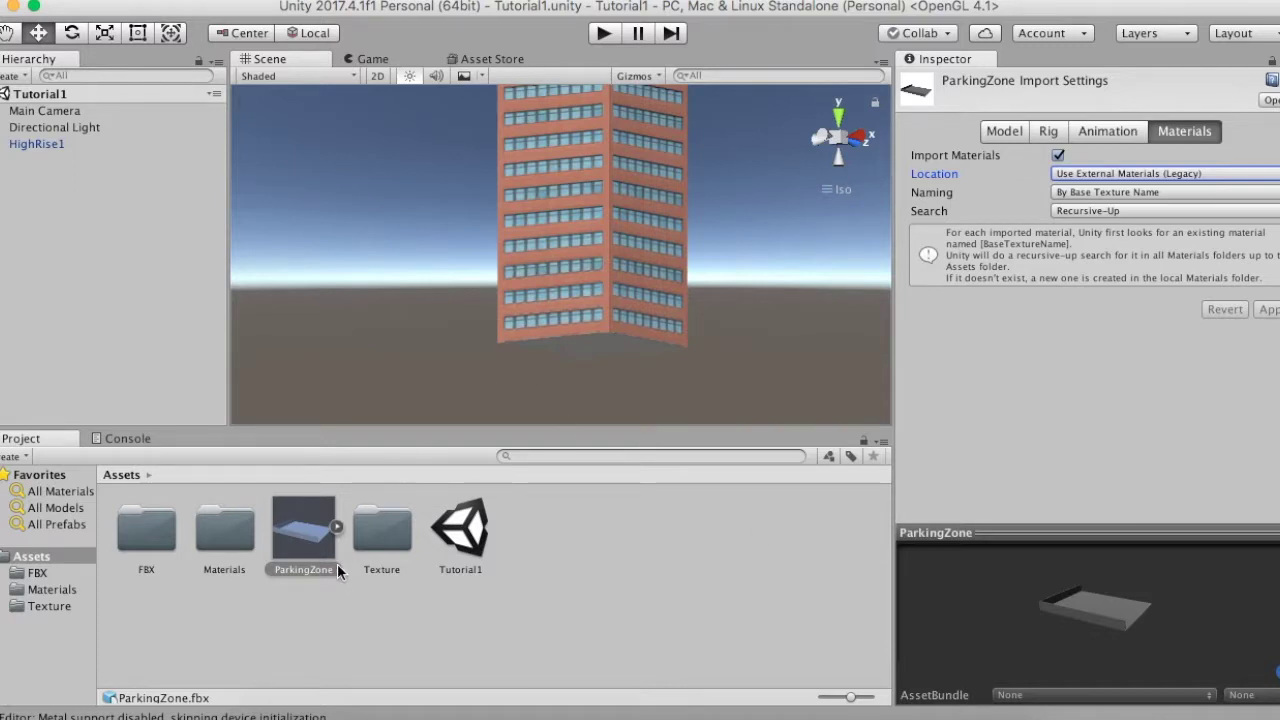
Step: Drag the ParkingZone model into the scene hierarchy
{"action": "left_click_drag", "start_coordinate": [304, 542], "coordinate": [49, 245]}
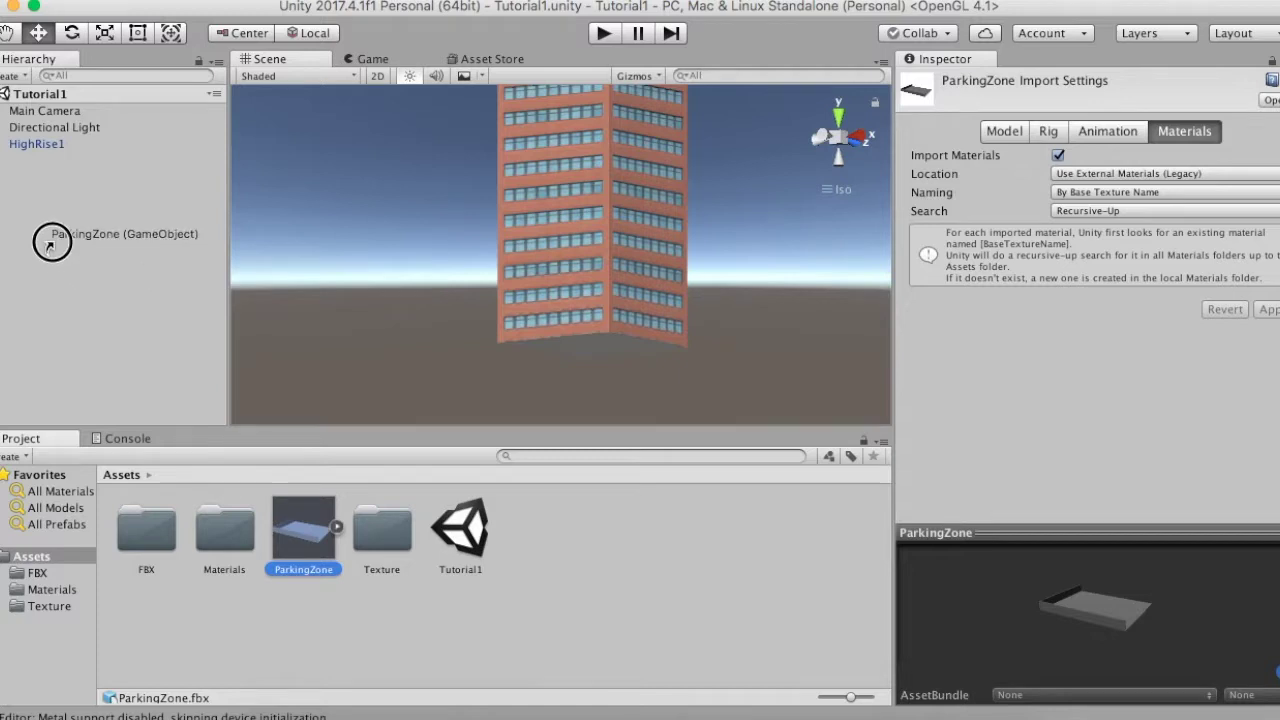
{"action": "left_click_drag", "start_coordinate": [52, 242], "coordinate": [52, 245]}
{"action": "mouse_move", "coordinate": [742, 326]}
{"action": "middle_mouse_down"}
{"action": "mouse_move", "coordinate": [705, 340]}
{"action": "mouse_move", "coordinate": [730, 284]}
{"action": "middle_mouse_up"}
{"action": "mouse_move", "coordinate": [730, 274]}
{"action": "left_mouse_down", "text": "alt"}
{"action": "mouse_move", "coordinate": [383, 423]}
{"action": "mouse_move", "coordinate": [9, 394]}
{"action": "mouse_move", "coordinate": [535, 325]}
{"action": "mouse_move", "coordinate": [577, 357]}
{"action": "mouse_move", "coordinate": [434, 309]}
{"action": "mouse_move", "coordinate": [587, 389]}
{"action": "mouse_move", "coordinate": [677, 394]}
{"action": "mouse_move", "coordinate": [789, 449]}
{"action": "mouse_move", "coordinate": [784, 419]}
{"action": "mouse_move", "coordinate": [700, 397]}
{"action": "left_mouse_up", "text": "alt"}
Step: Select the floor slab Cube.003 and expand its ParkingFloor material properties
{"action": "left_click", "coordinate": [656, 392]}
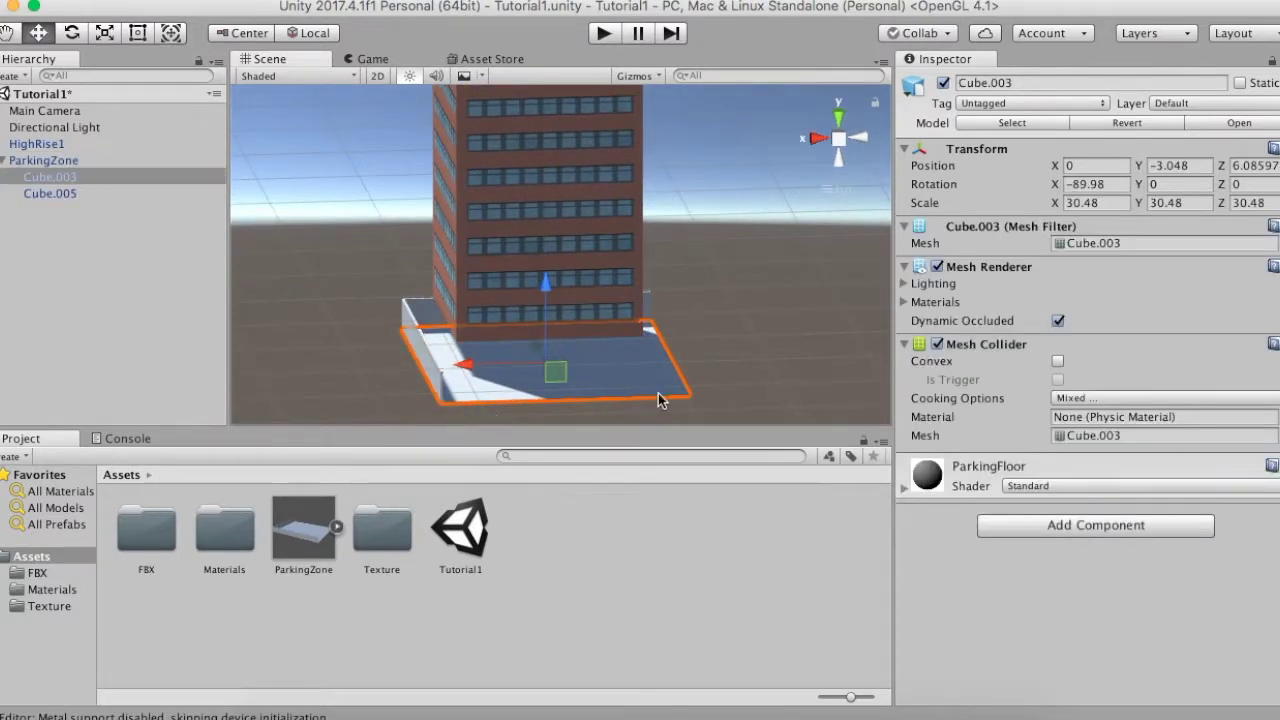
{"action": "mouse_move", "coordinate": [677, 376]}
{"action": "middle_mouse_down"}
{"action": "mouse_move", "coordinate": [728, 315]}
{"action": "mouse_move", "coordinate": [773, 326]}
{"action": "middle_mouse_up"}
{"action": "left_click_drag", "start_coordinate": [773, 326], "coordinate": [658, 344], "text": "alt"}
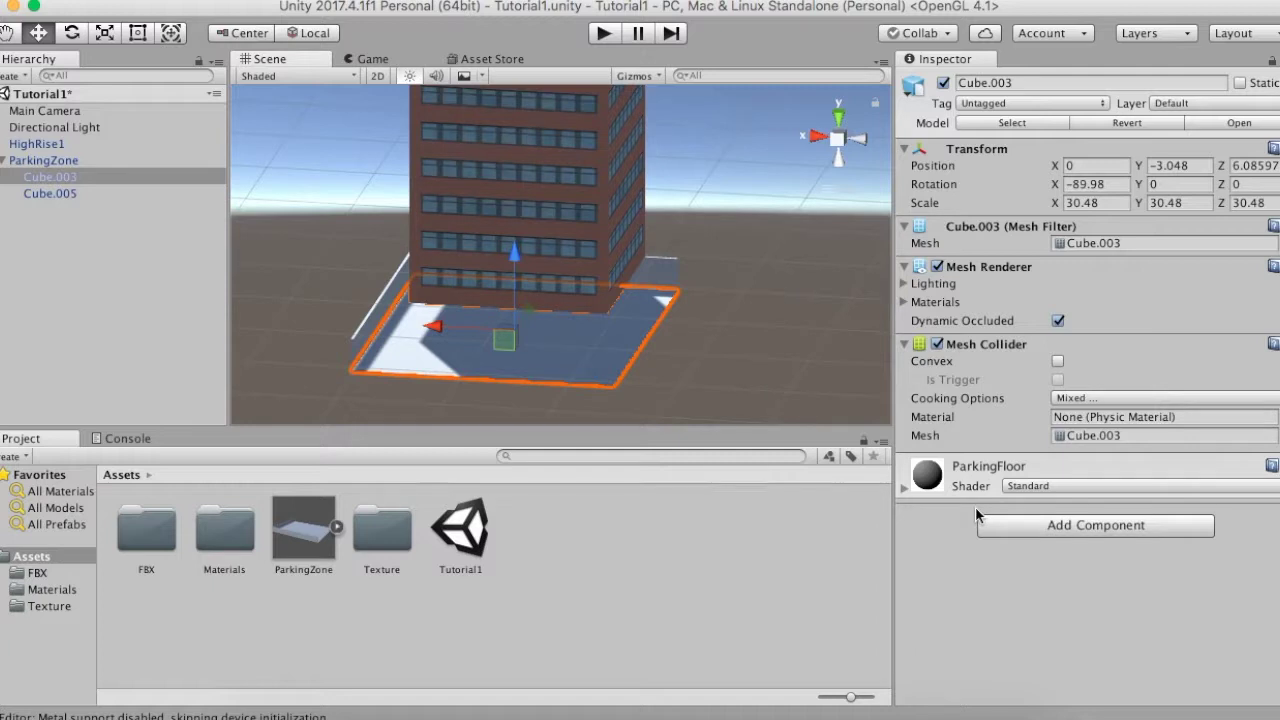
{"action": "left_click", "coordinate": [905, 489]}
{"action": "scroll", "coordinate": [652, 352], "scroll_direction": "up", "scroll_amount": 2}
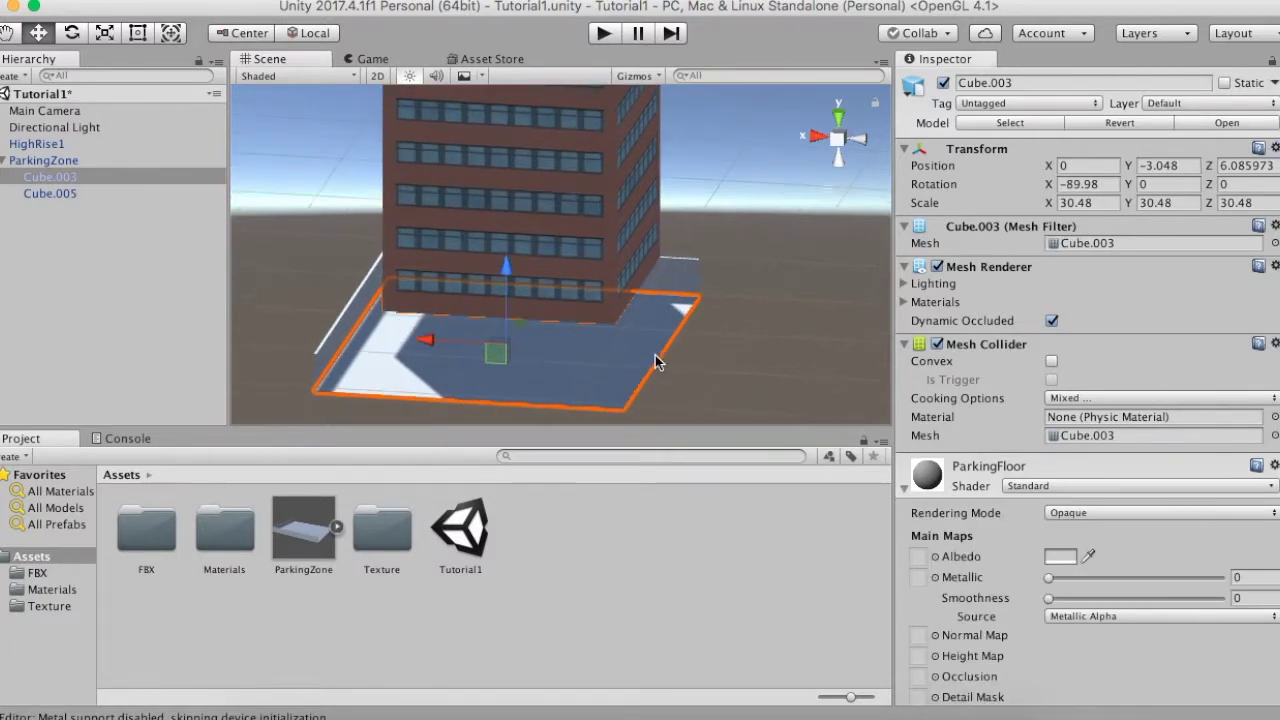
{"action": "left_click_drag", "start_coordinate": [500, 343], "coordinate": [455, 355], "text": "alt"}
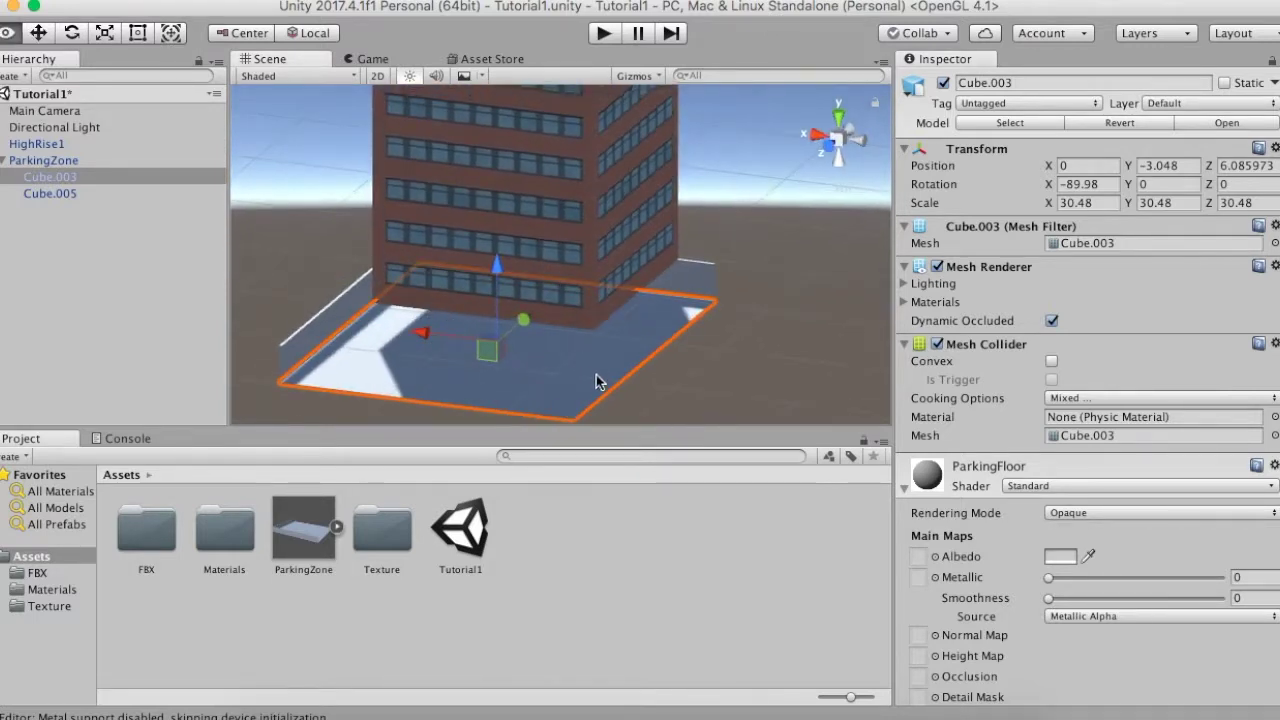
{"action": "left_click_drag", "start_coordinate": [594, 377], "coordinate": [609, 257], "text": "alt"}
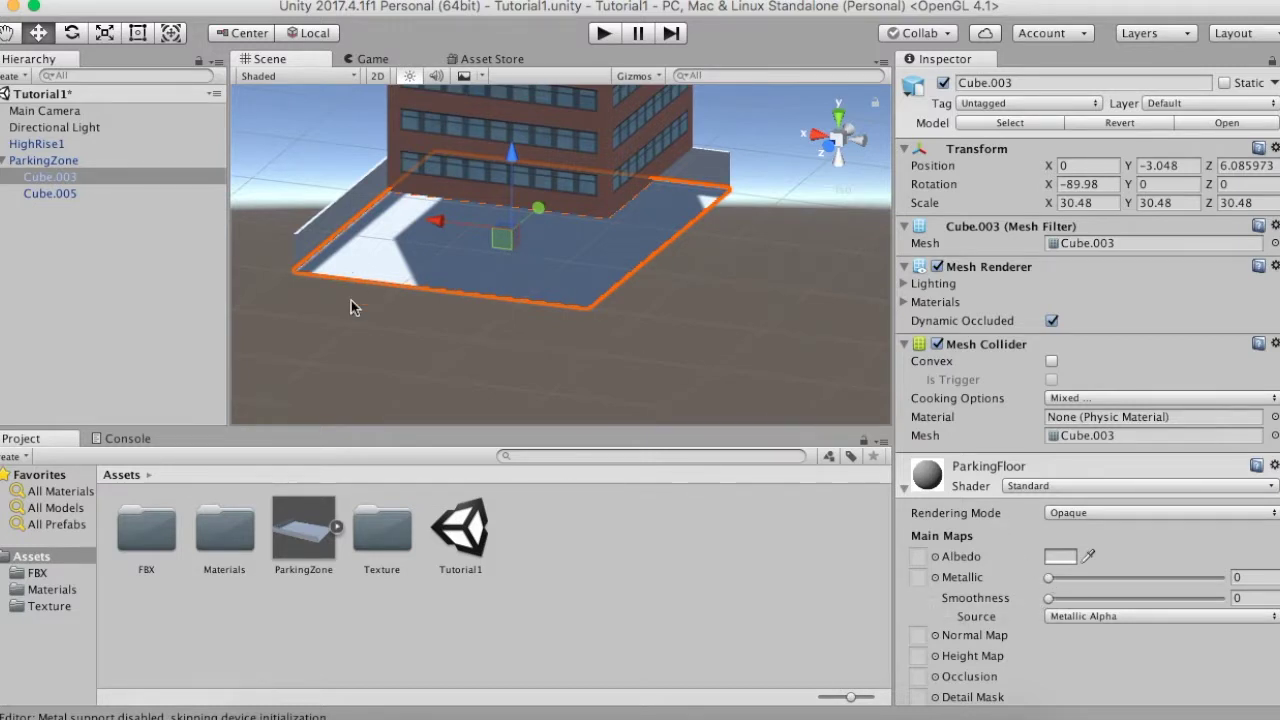
{"action": "left_click", "coordinate": [14, 10]}
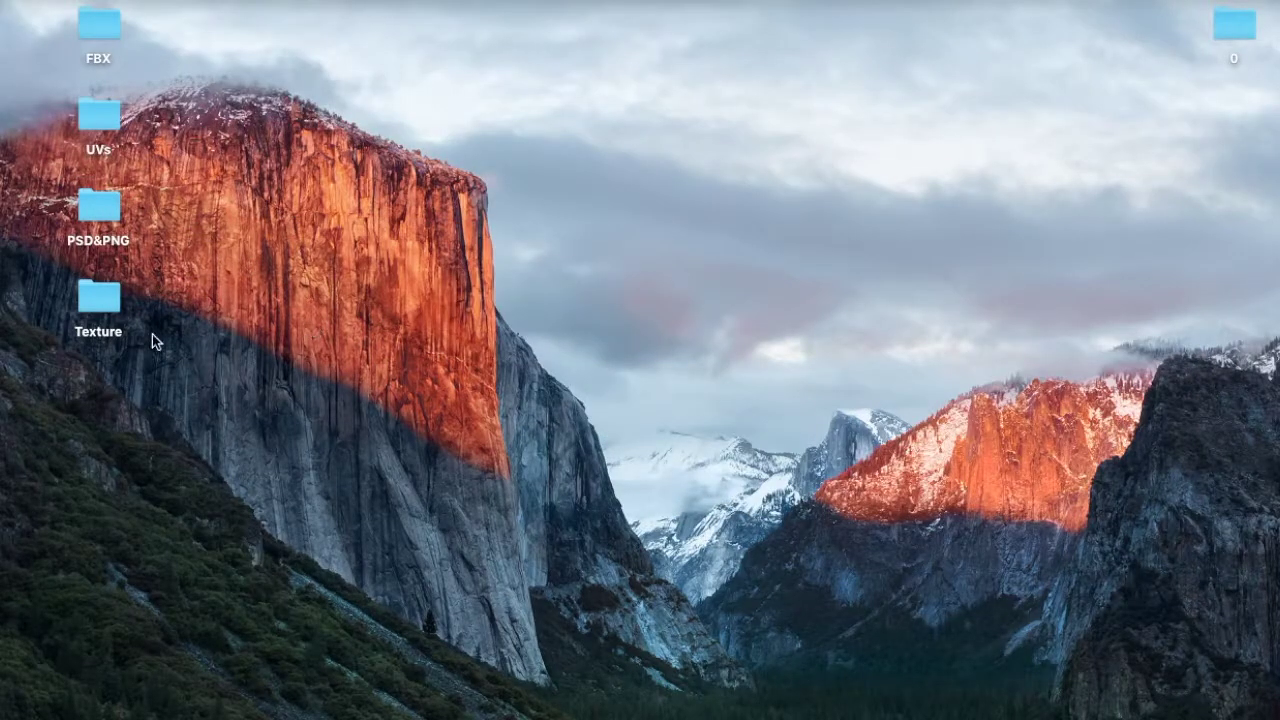
Step: Browse Texture > Tiles1 in Finder, select the five Tiles 1 JPGs, then close the window
{"action": "double_click", "coordinate": [101, 314]}
{"action": "double_click", "coordinate": [648, 206]}
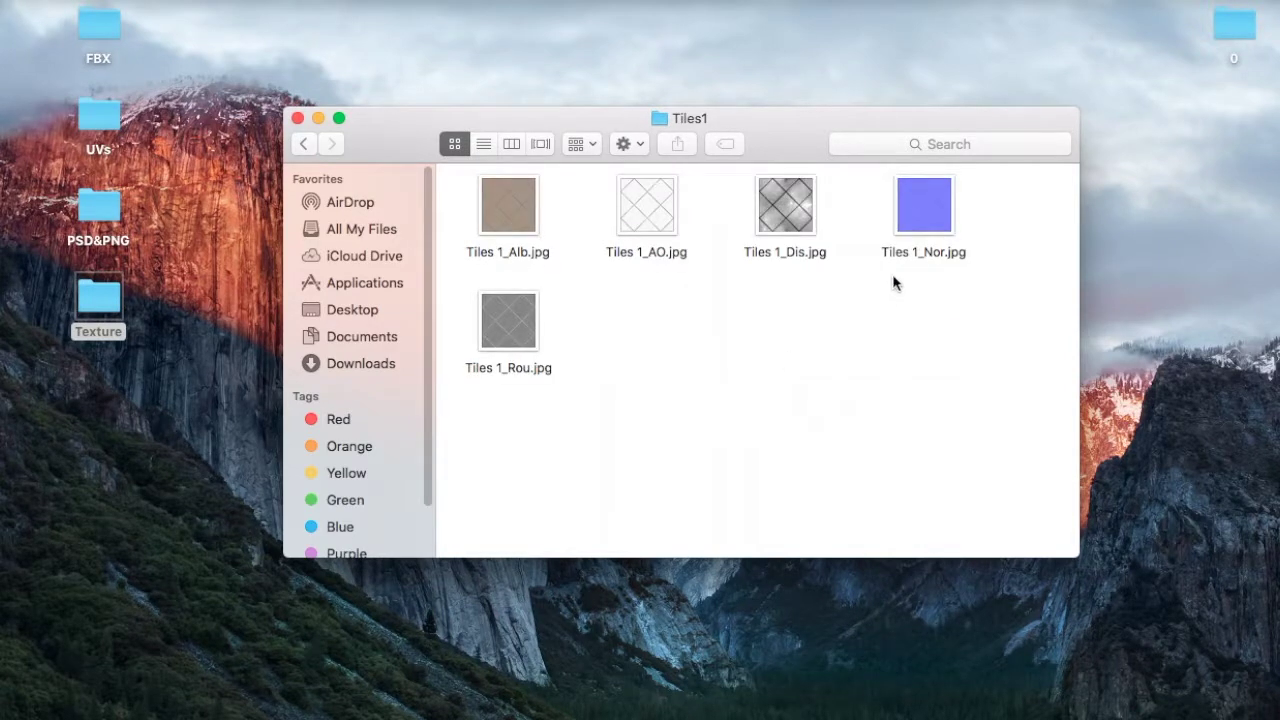
{"action": "left_click_drag", "start_coordinate": [1008, 205], "coordinate": [466, 457]}
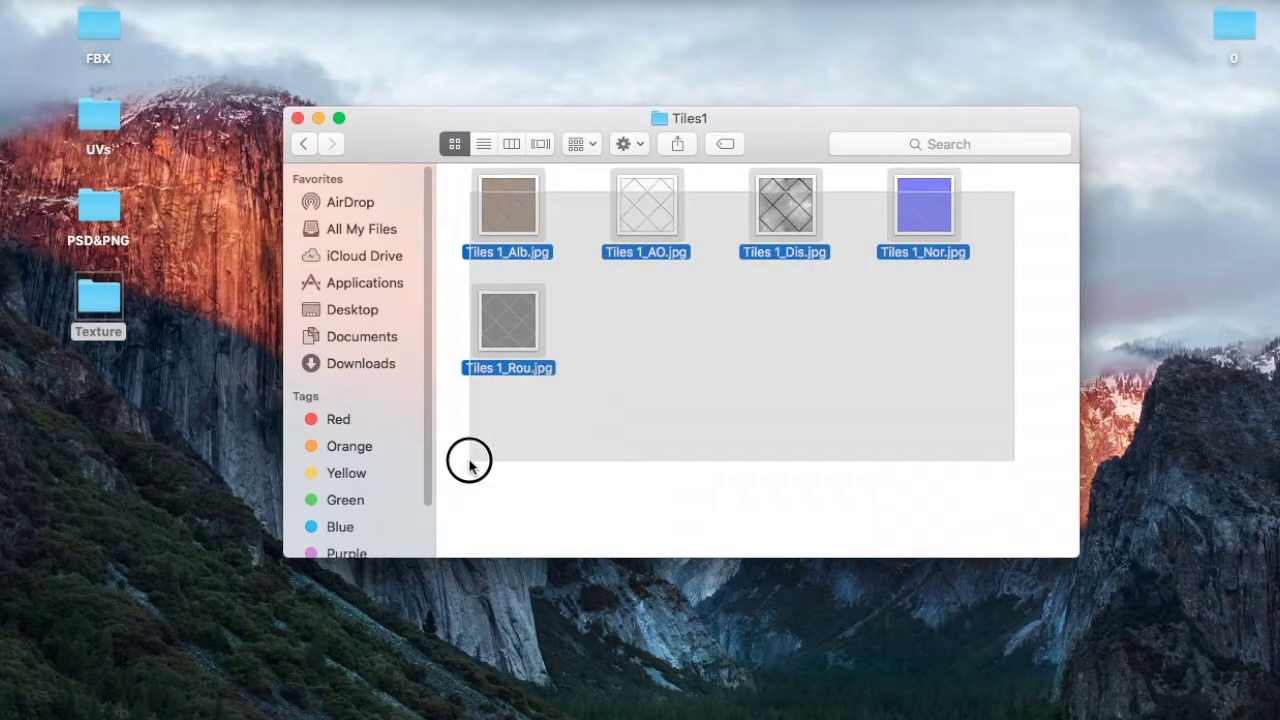
{"action": "left_click", "coordinate": [304, 144]}
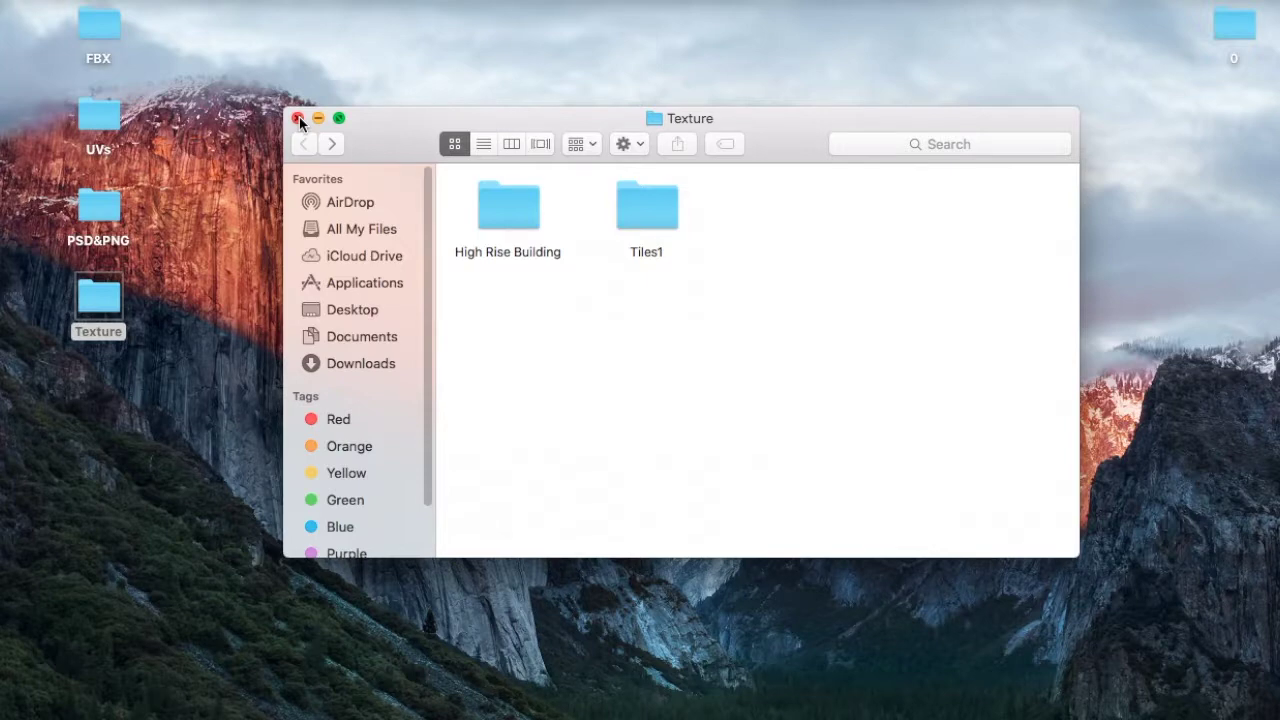
{"action": "left_click", "coordinate": [298, 118]}
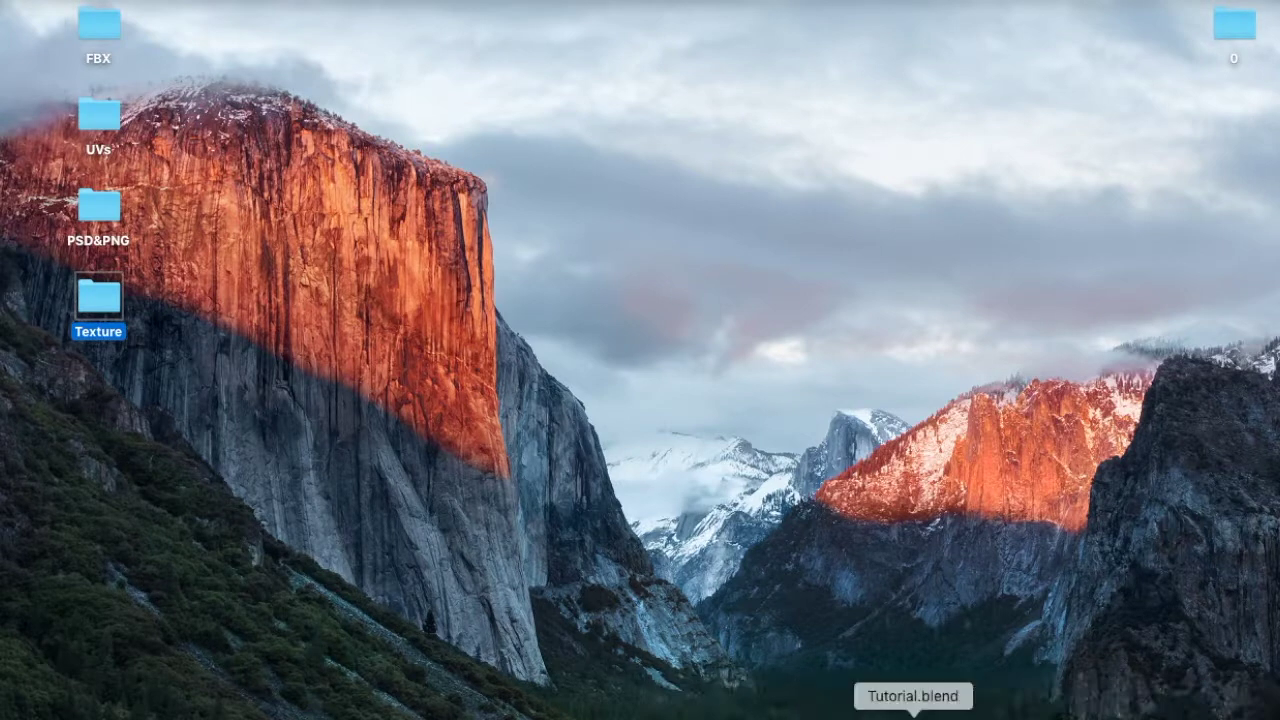
{"action": "left_click", "coordinate": [970, 716]}
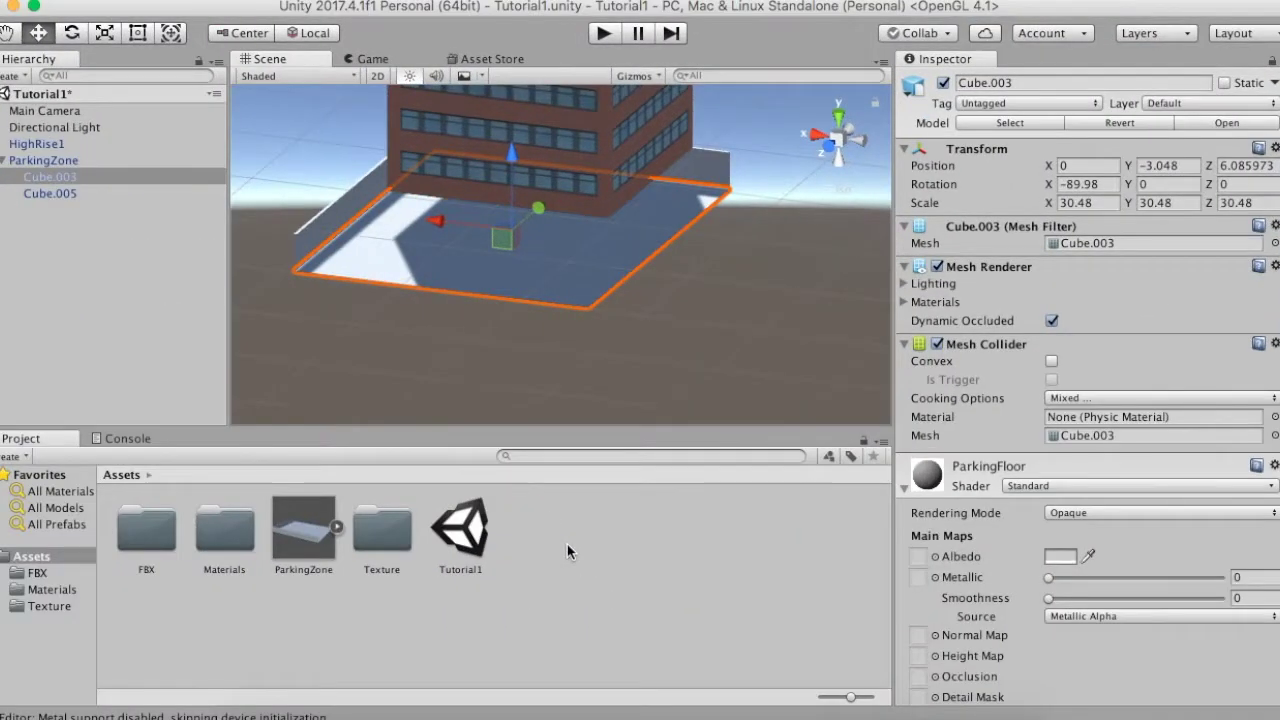
Step: Import the five Tiles 1 JPGs from Desktop > Texture > Tiles1 into the Texture folder
{"action": "double_click", "coordinate": [403, 535]}
{"action": "right_click", "coordinate": [406, 588]}
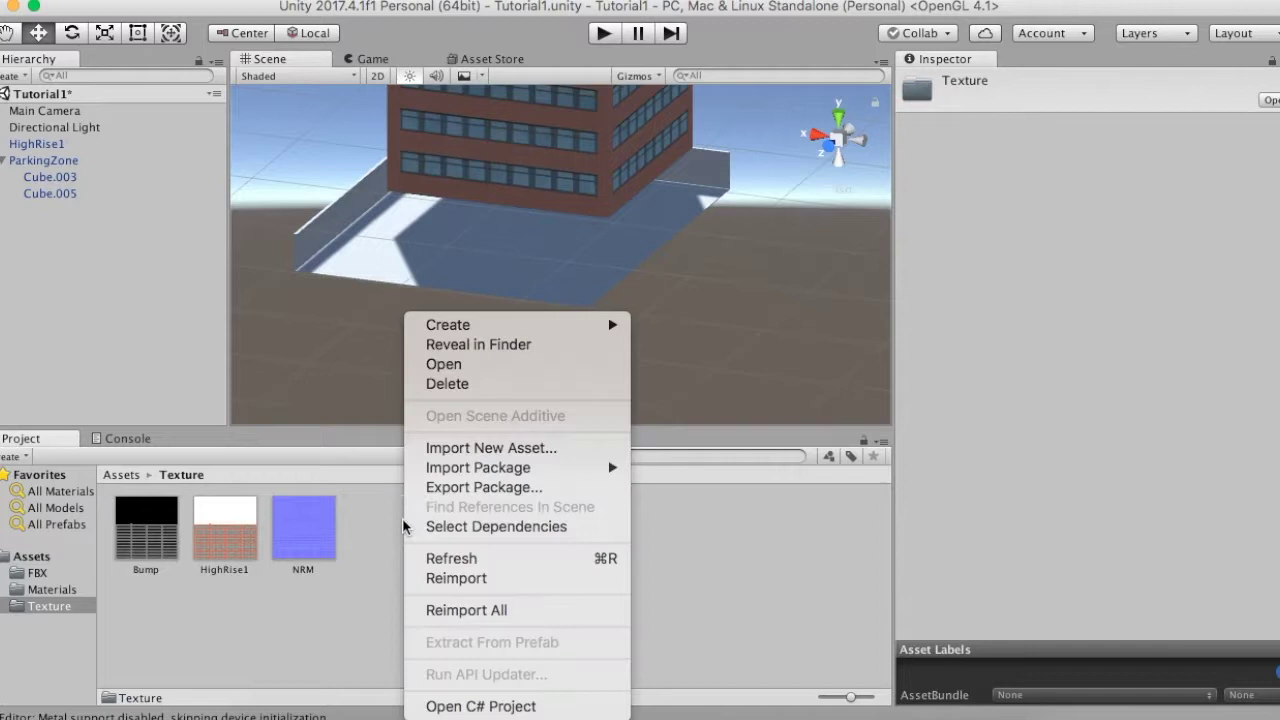
{"action": "left_click", "coordinate": [480, 454]}
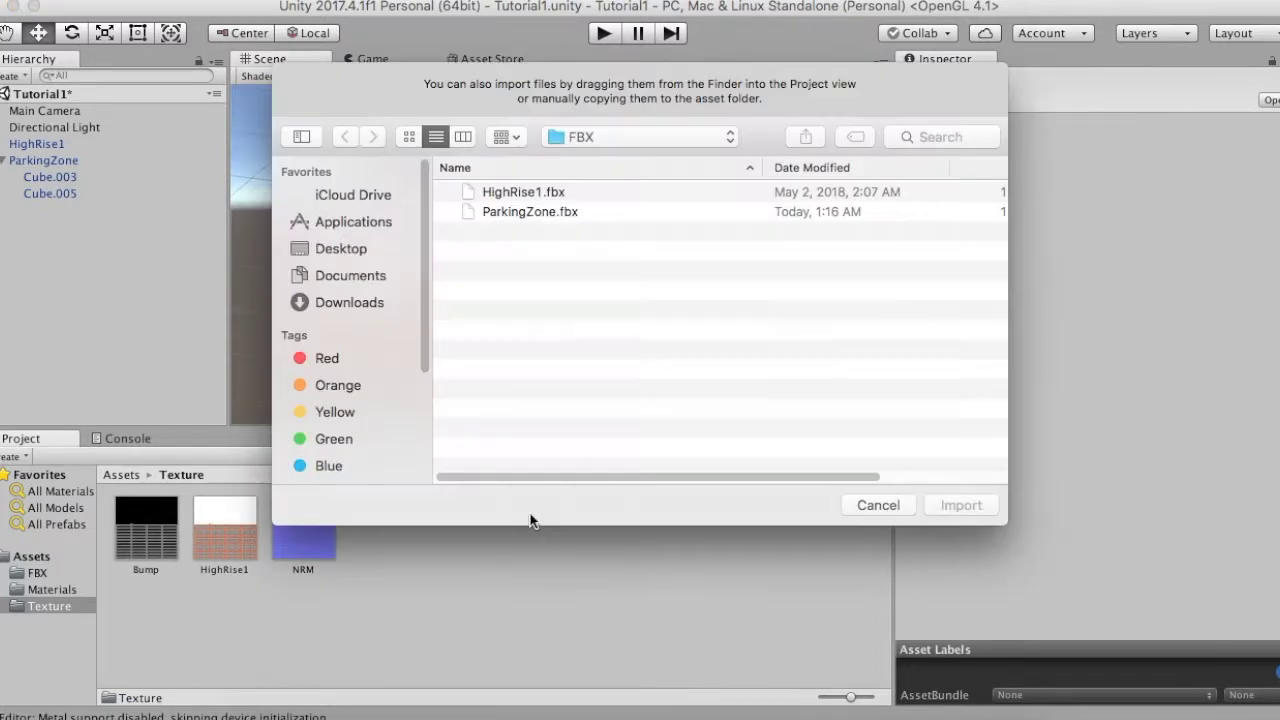
{"action": "left_click", "coordinate": [355, 246]}
{"action": "double_click", "coordinate": [519, 290]}
{"action": "left_click_drag", "start_coordinate": [526, 288], "coordinate": [545, 197]}
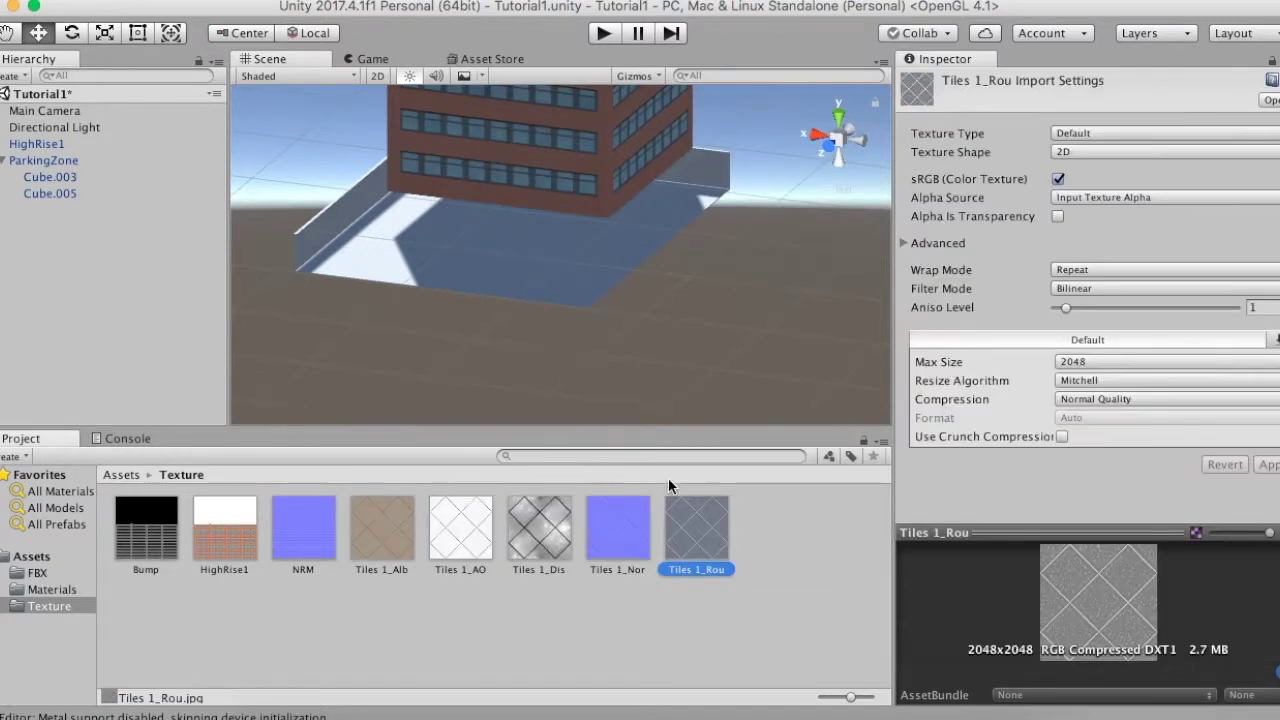
{"action": "left_click", "coordinate": [553, 297]}
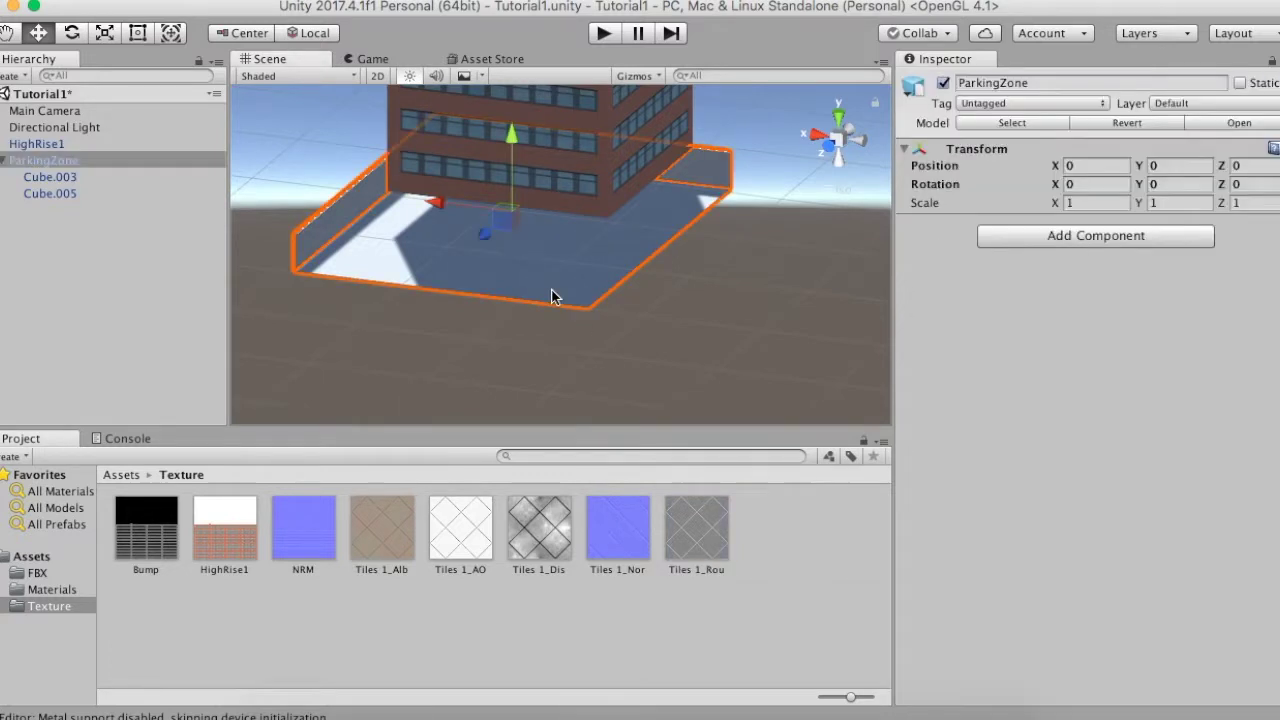
Step: Select floor Cube.003 and drop Tiles 1_Alb onto the ParkingFloor material's Albedo slot
{"action": "left_click", "coordinate": [58, 193]}
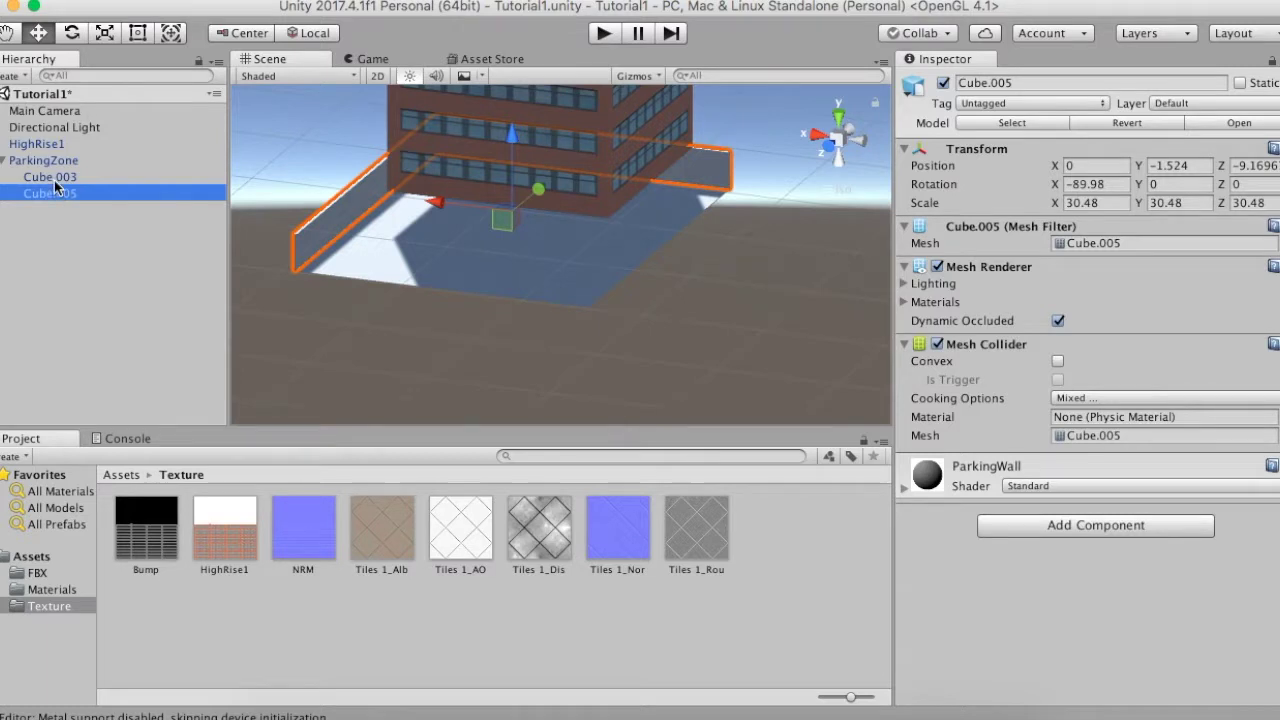
{"action": "left_click", "coordinate": [54, 178]}
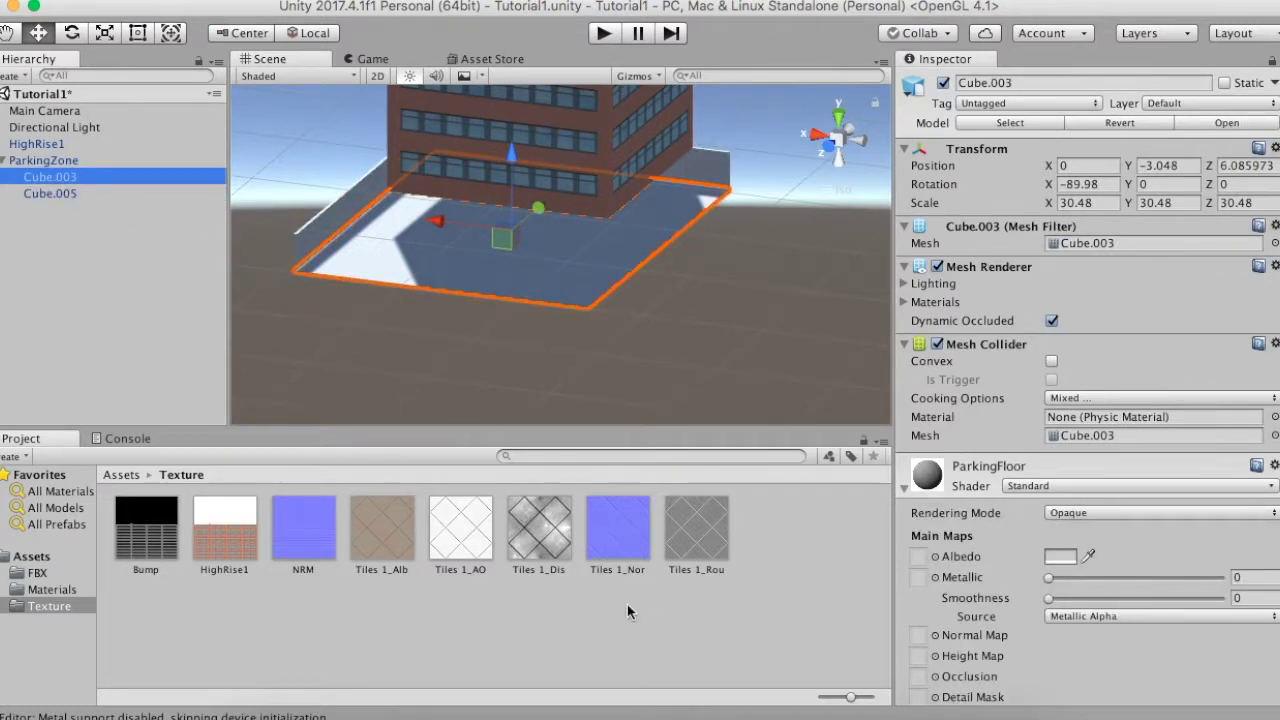
{"action": "mouse_move", "coordinate": [579, 328]}
{"action": "left_mouse_down", "text": "alt"}
{"action": "mouse_move", "coordinate": [526, 331]}
{"action": "mouse_move", "coordinate": [791, 297]}
{"action": "mouse_move", "coordinate": [777, 271]}
{"action": "mouse_move", "coordinate": [757, 277]}
{"action": "mouse_move", "coordinate": [760, 320]}
{"action": "mouse_move", "coordinate": [634, 309]}
{"action": "mouse_move", "coordinate": [643, 297]}
{"action": "mouse_move", "coordinate": [589, 338]}
{"action": "mouse_move", "coordinate": [603, 337]}
{"action": "left_mouse_up", "text": "alt"}
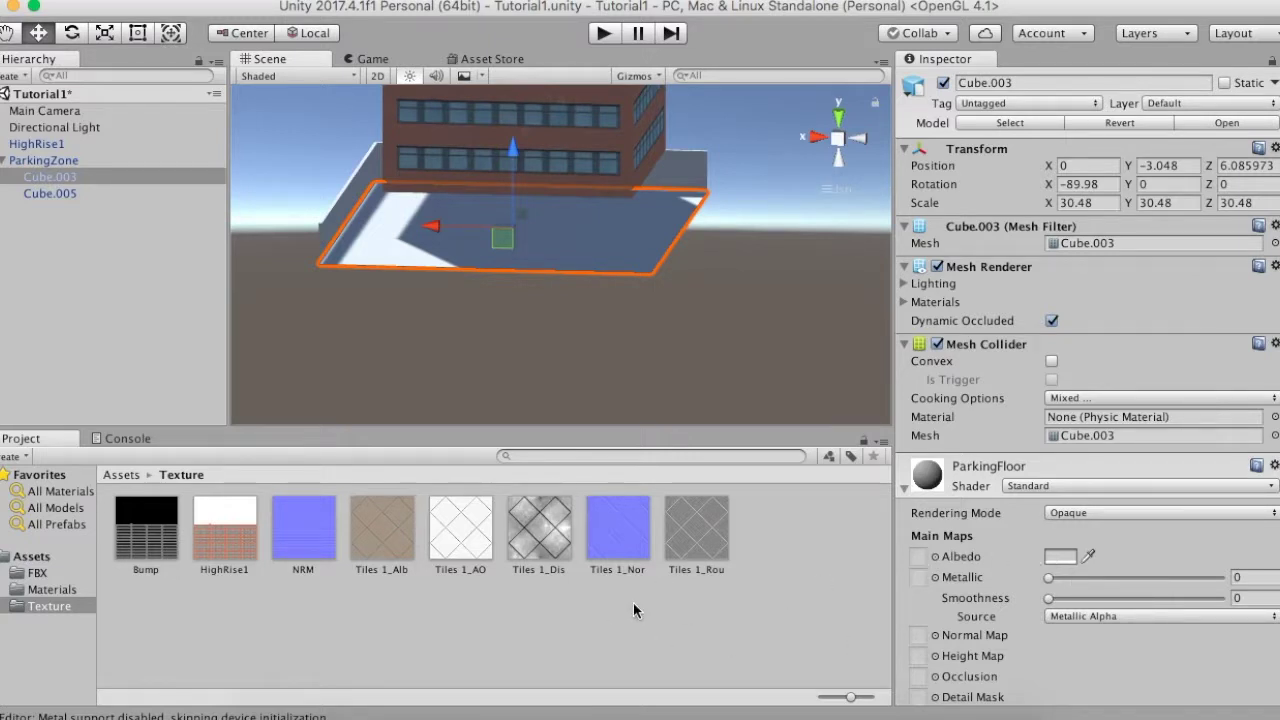
{"action": "left_click_drag", "start_coordinate": [400, 538], "coordinate": [920, 562]}
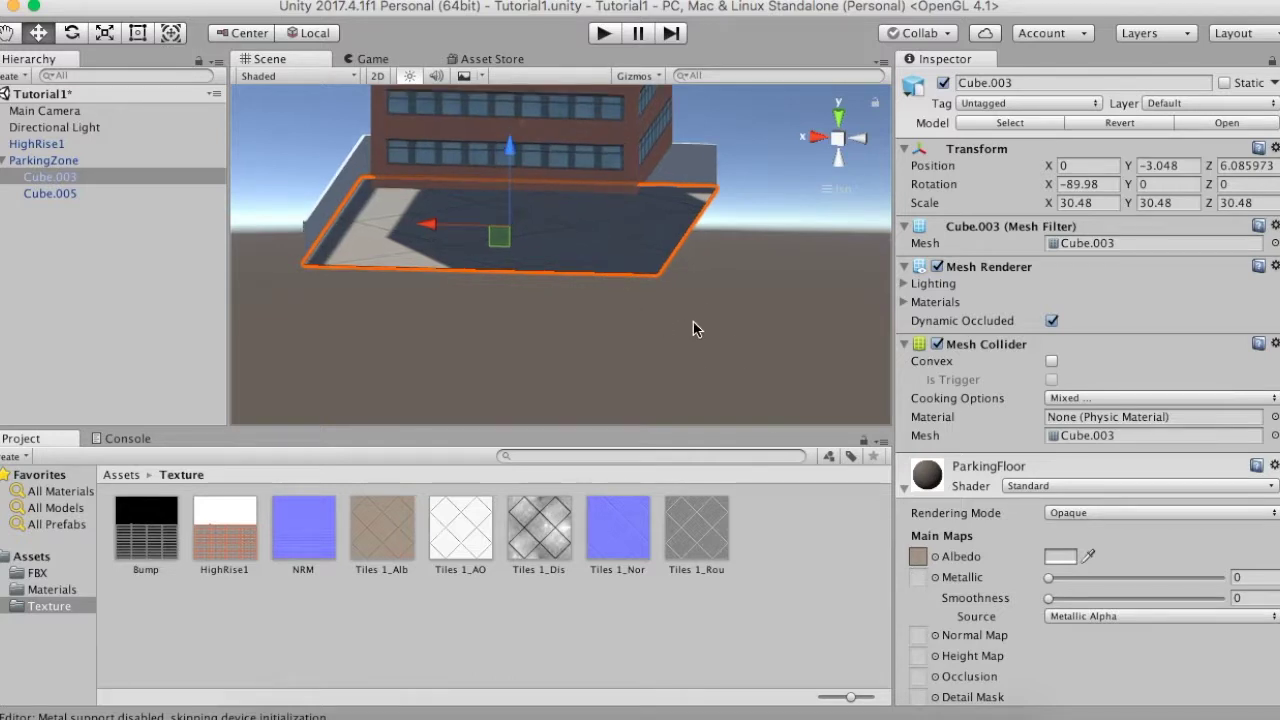
{"action": "mouse_move", "coordinate": [690, 315]}
{"action": "left_mouse_down", "text": "alt"}
{"action": "mouse_move", "coordinate": [520, 308]}
{"action": "mouse_move", "coordinate": [775, 365]}
{"action": "left_mouse_up", "text": "alt"}
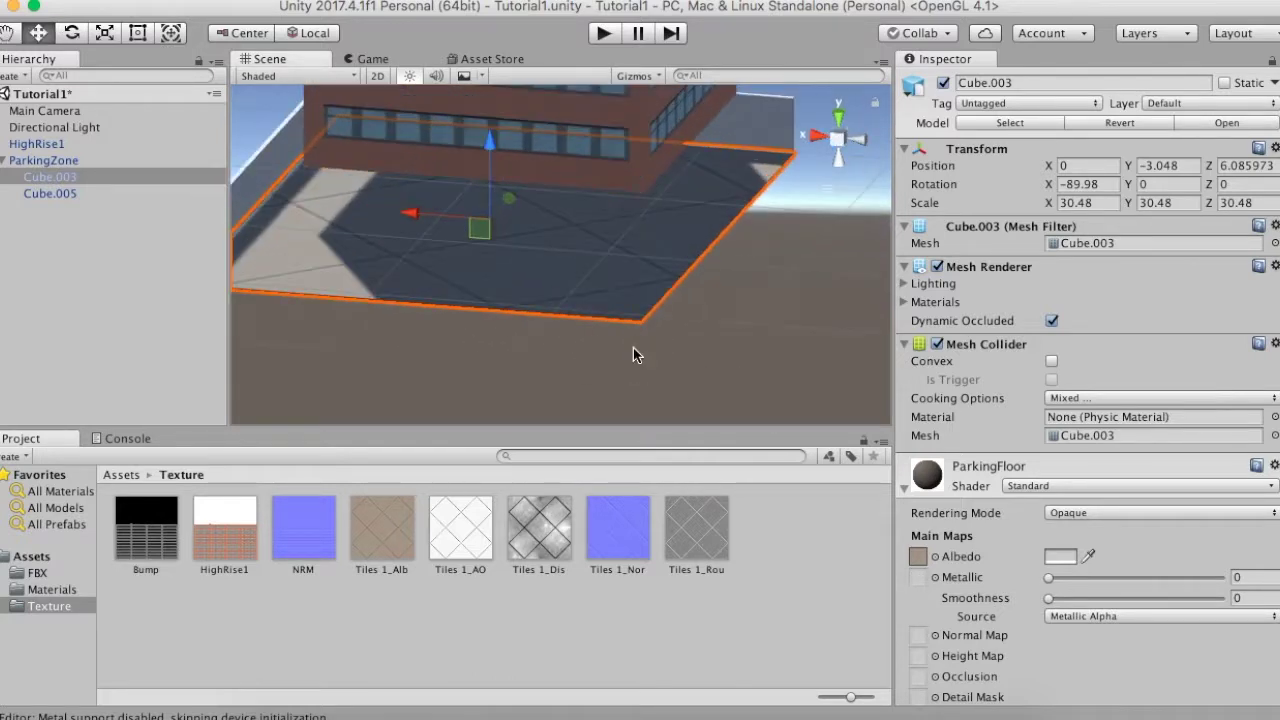
Step: Check the Tiles 1_Nor texture settings and select the floor piece Cube.003
{"action": "mouse_move", "coordinate": [775, 365]}
{"action": "left_mouse_down", "text": "alt"}
{"action": "mouse_move", "coordinate": [703, 363]}
{"action": "mouse_move", "coordinate": [690, 318]}
{"action": "mouse_move", "coordinate": [706, 160]}
{"action": "mouse_move", "coordinate": [640, 266]}
{"action": "mouse_move", "coordinate": [514, 409]}
{"action": "mouse_move", "coordinate": [631, 331]}
{"action": "left_mouse_up", "text": "alt"}
{"action": "scroll", "coordinate": [633, 331], "scroll_direction": "down", "scroll_amount": 2}
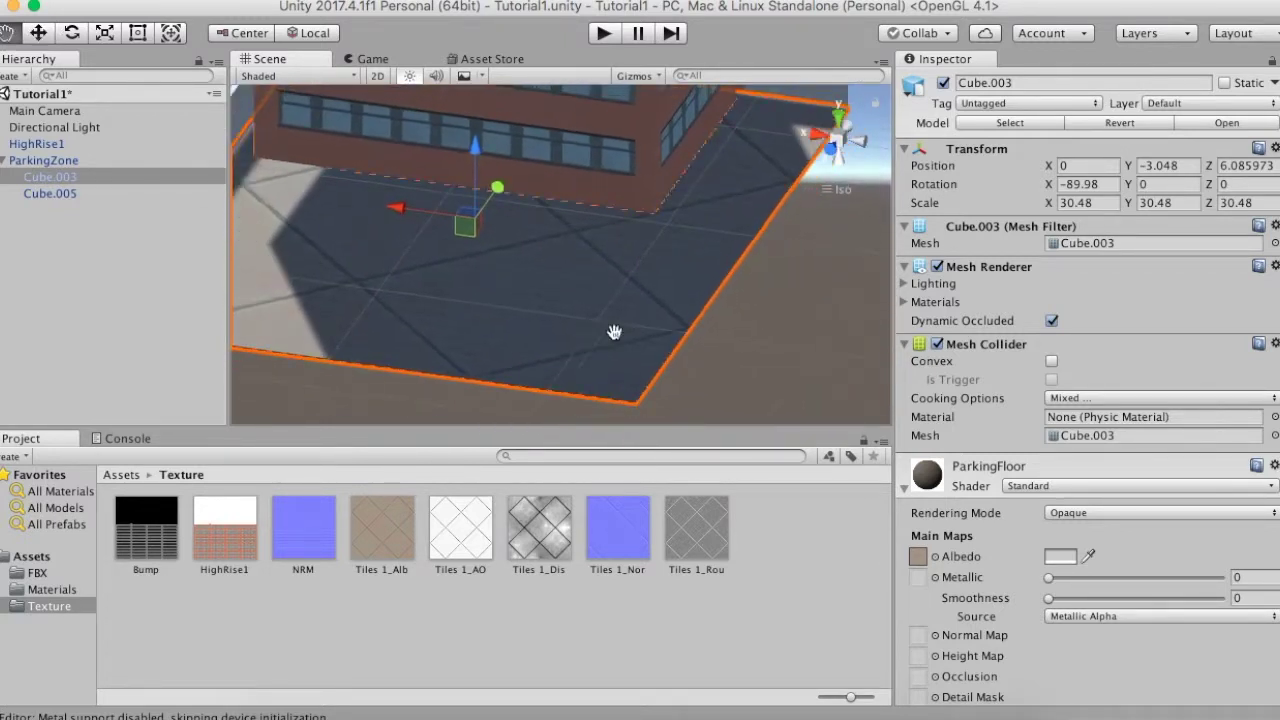
{"action": "scroll", "coordinate": [640, 335], "scroll_direction": "down", "scroll_amount": 2}
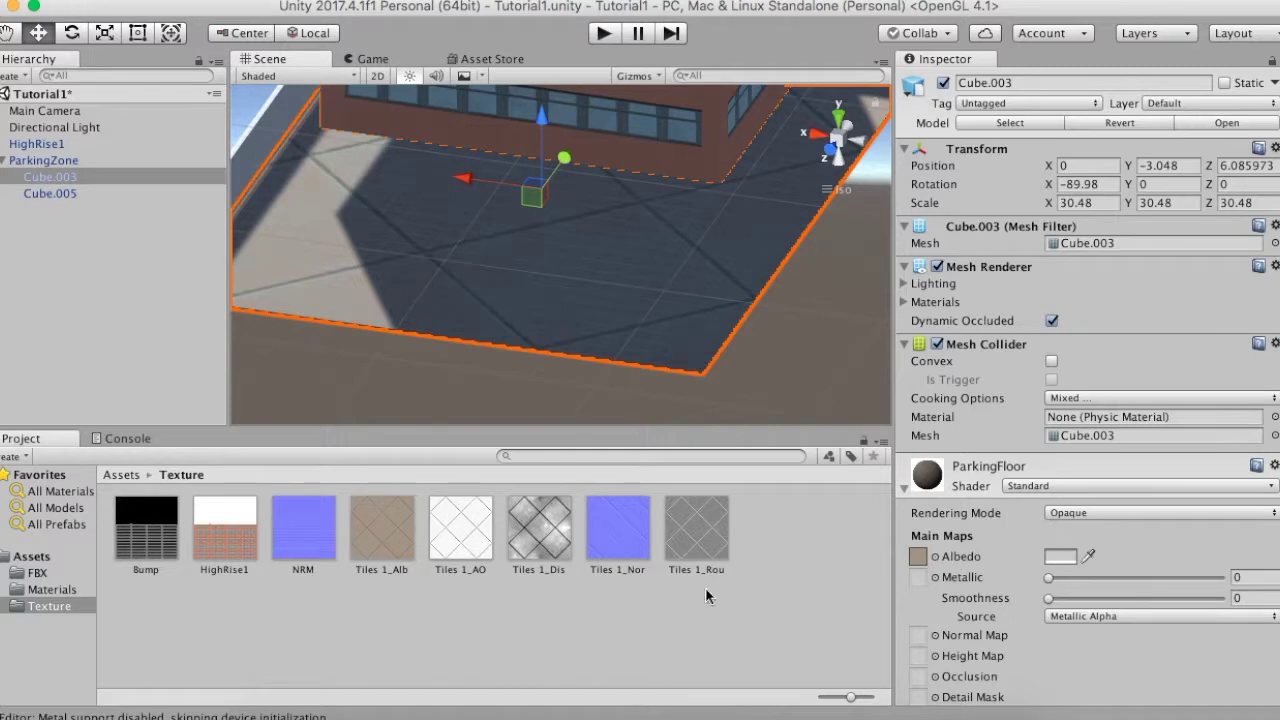
{"action": "left_click", "coordinate": [628, 566]}
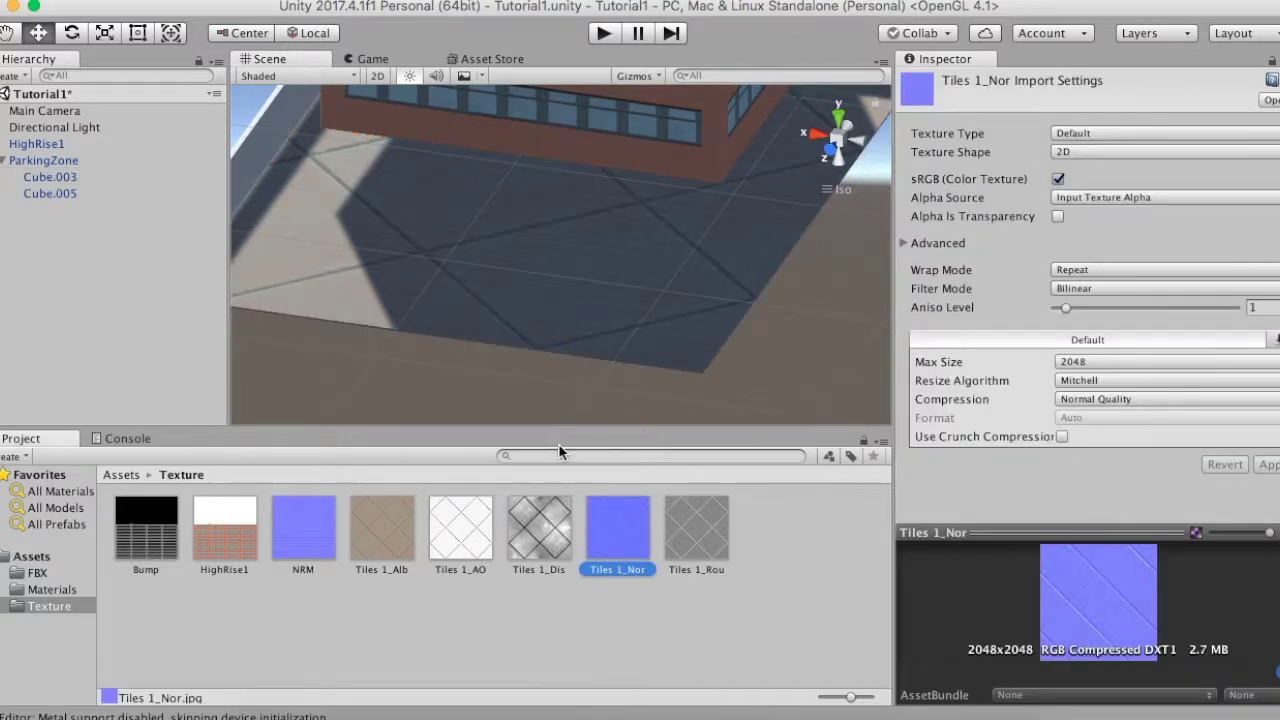
{"action": "left_click", "coordinate": [585, 311]}
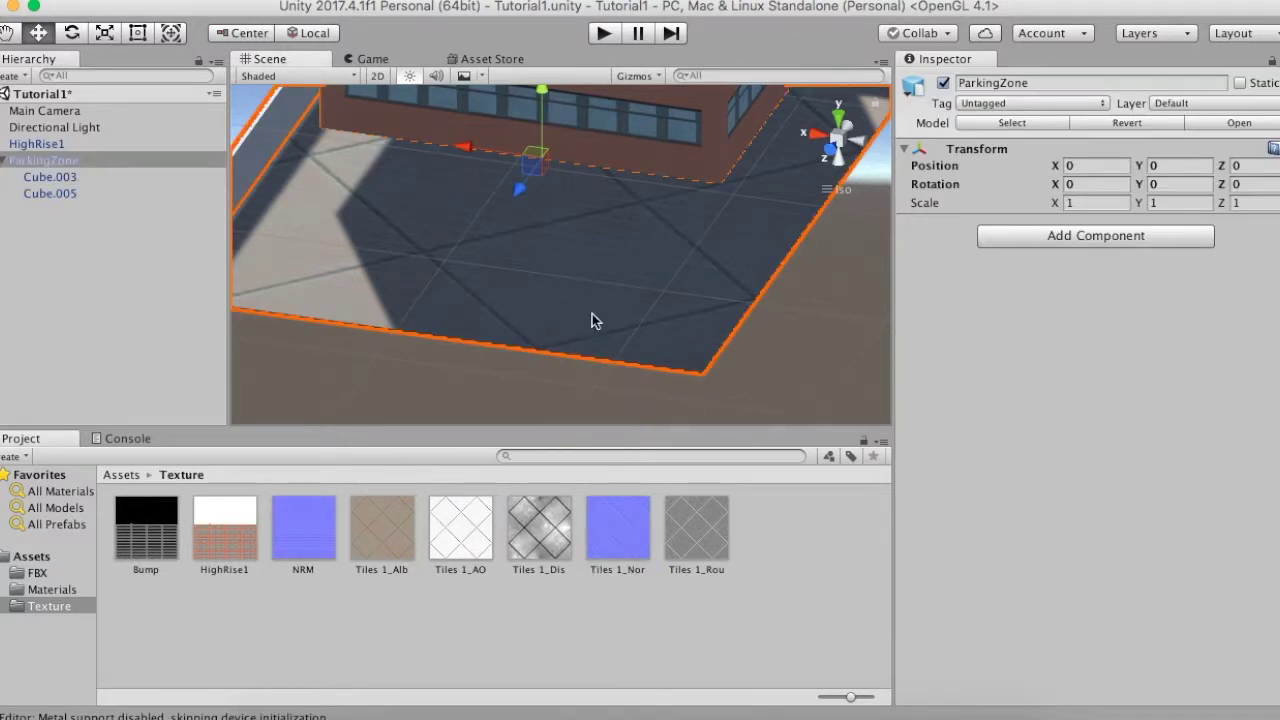
{"action": "left_click", "coordinate": [80, 177]}
{"action": "left_click", "coordinate": [518, 288]}
{"action": "left_click", "coordinate": [522, 293]}
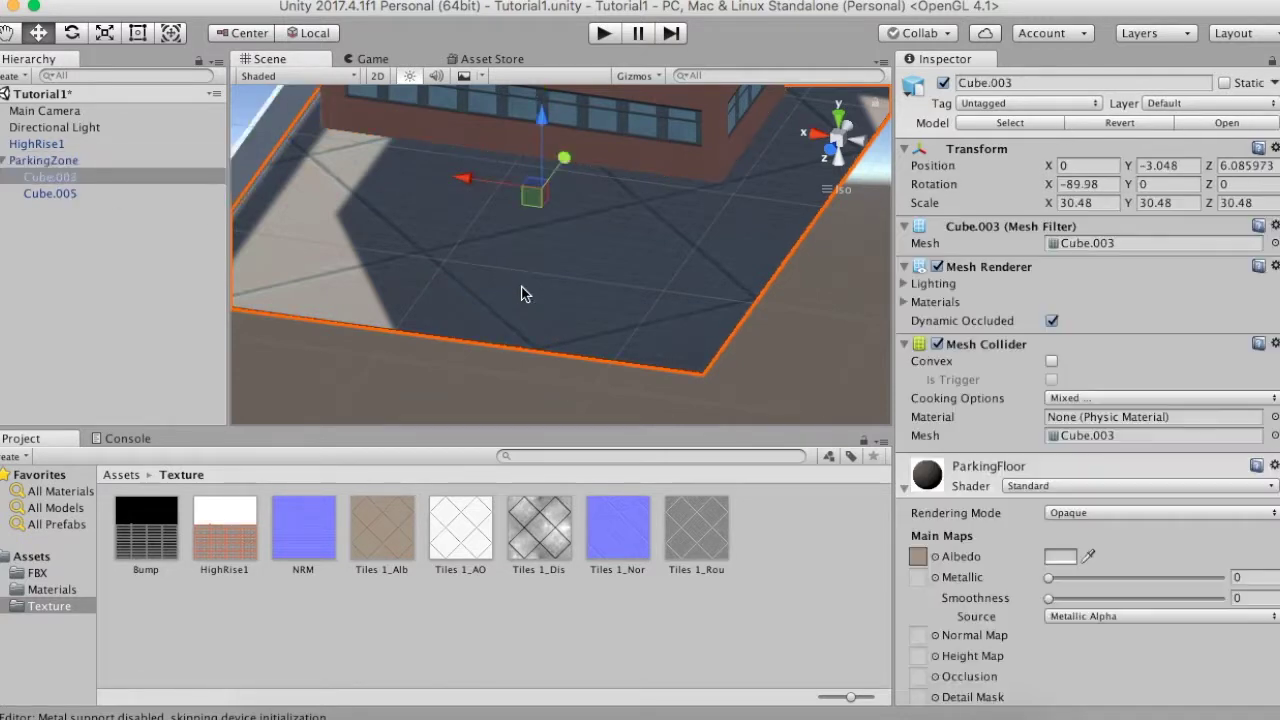
Step: Set the ParkingFloor material's shader to Standard (Roughness setup)
{"action": "left_click", "coordinate": [1274, 487]}
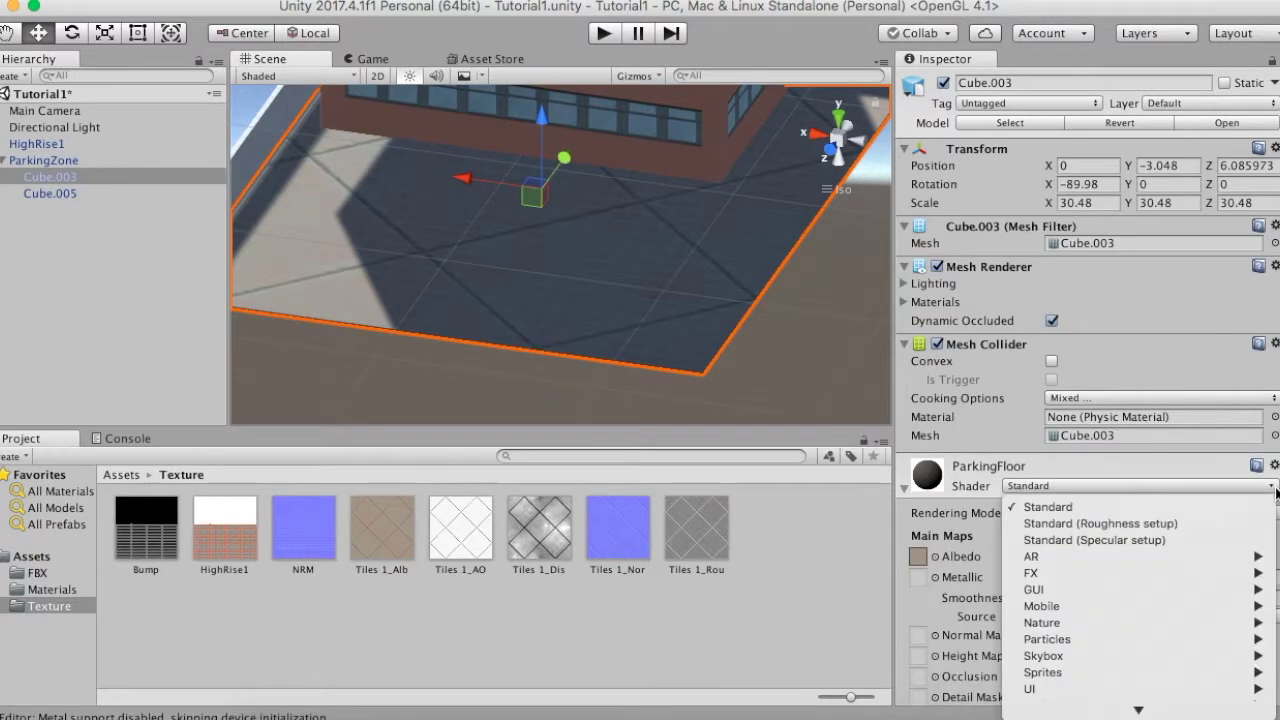
{"action": "left_click", "coordinate": [1196, 523]}
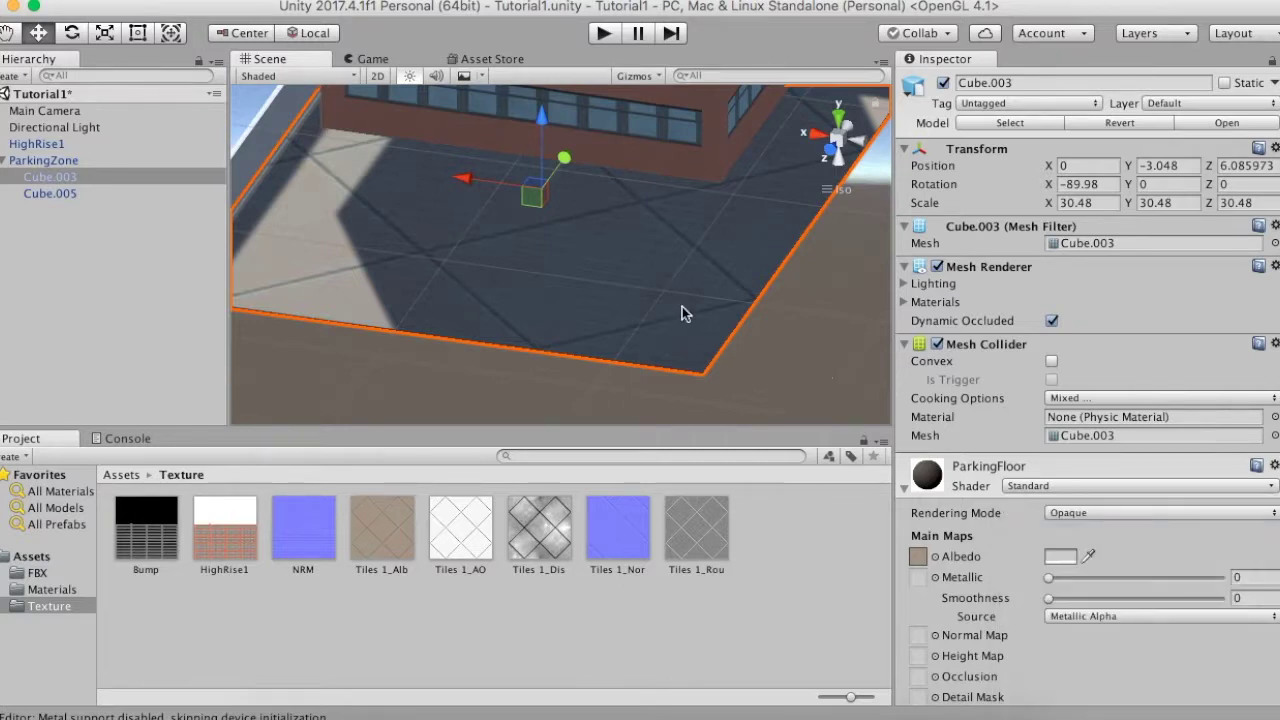
{"action": "mouse_move", "coordinate": [520, 294]}
{"action": "left_mouse_down", "text": "alt"}
{"action": "mouse_move", "coordinate": [669, 231]}
{"action": "mouse_move", "coordinate": [606, 220]}
{"action": "mouse_move", "coordinate": [485, 256]}
{"action": "mouse_move", "coordinate": [561, 286]}
{"action": "mouse_move", "coordinate": [594, 277]}
{"action": "mouse_move", "coordinate": [611, 329]}
{"action": "mouse_move", "coordinate": [669, 251]}
{"action": "mouse_move", "coordinate": [606, 283]}
{"action": "mouse_move", "coordinate": [521, 289]}
{"action": "mouse_move", "coordinate": [648, 271]}
{"action": "mouse_move", "coordinate": [616, 265]}
{"action": "left_mouse_up", "text": "alt"}
{"action": "left_click", "coordinate": [497, 280]}
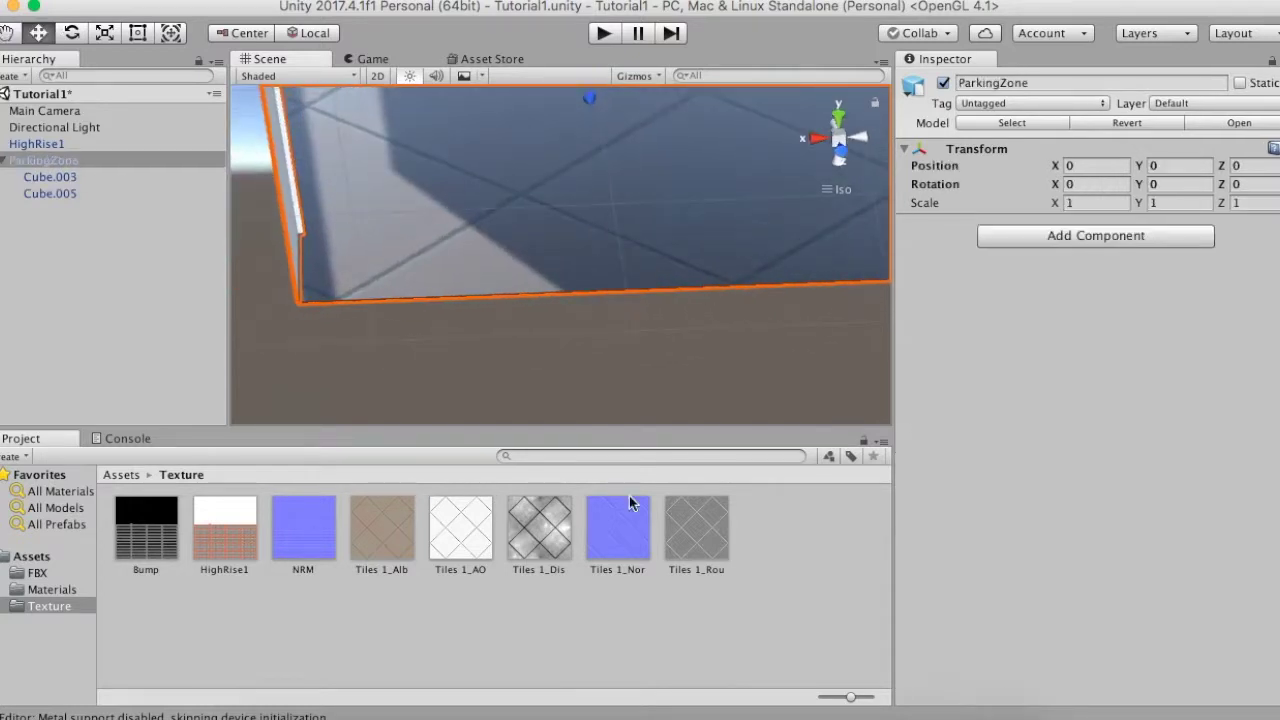
{"action": "left_click", "coordinate": [515, 290]}
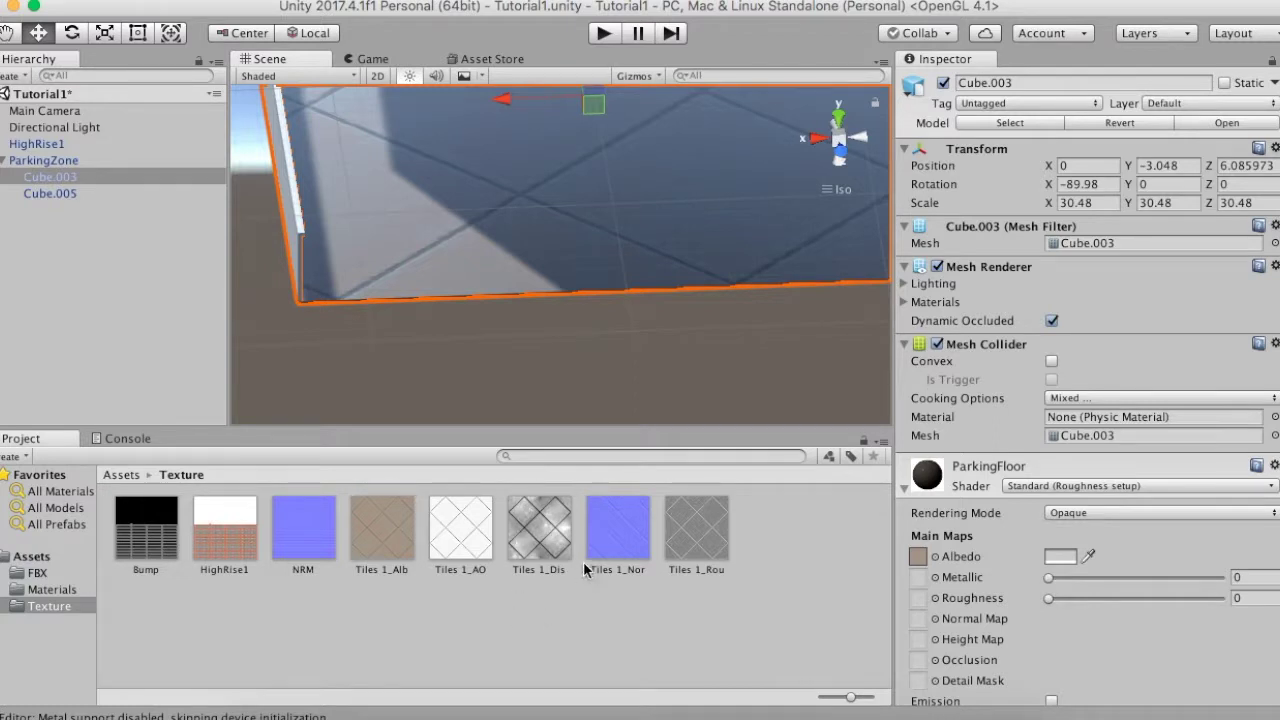
Step: Change the Tiles 1_Nor texture type to Normal map and apply the import settings
{"action": "left_click", "coordinate": [616, 543]}
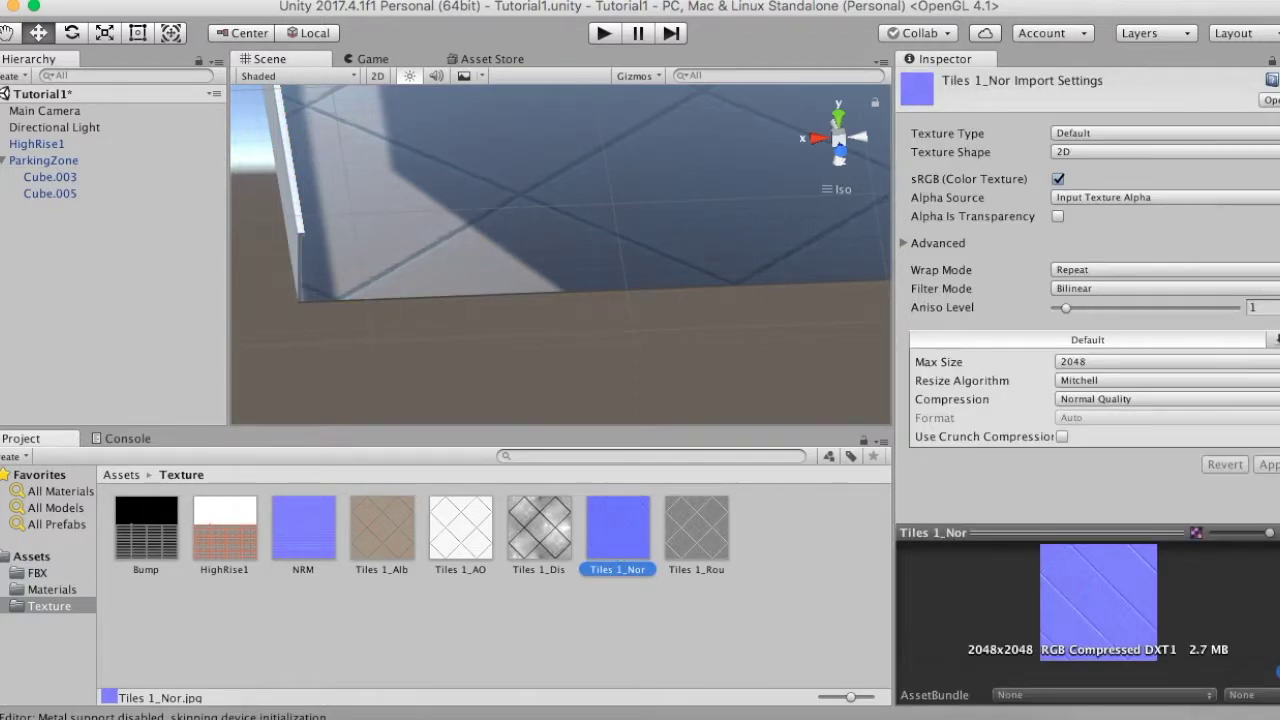
{"action": "left_click", "coordinate": [1272, 135]}
{"action": "left_click", "coordinate": [1218, 150]}
{"action": "left_click", "coordinate": [1268, 427]}
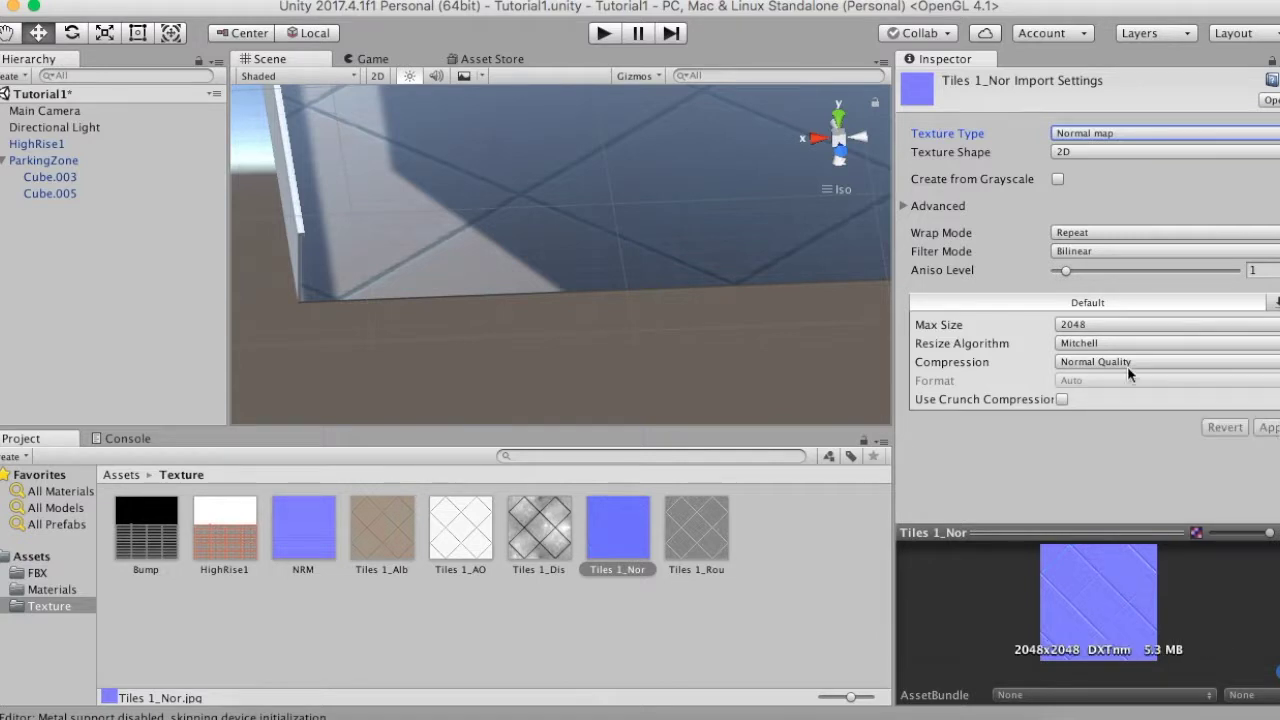
Step: With Cube.003 selected, assign Tiles 1_Nor as the ParkingFloor material's Normal Map
{"action": "left_click", "coordinate": [48, 179]}
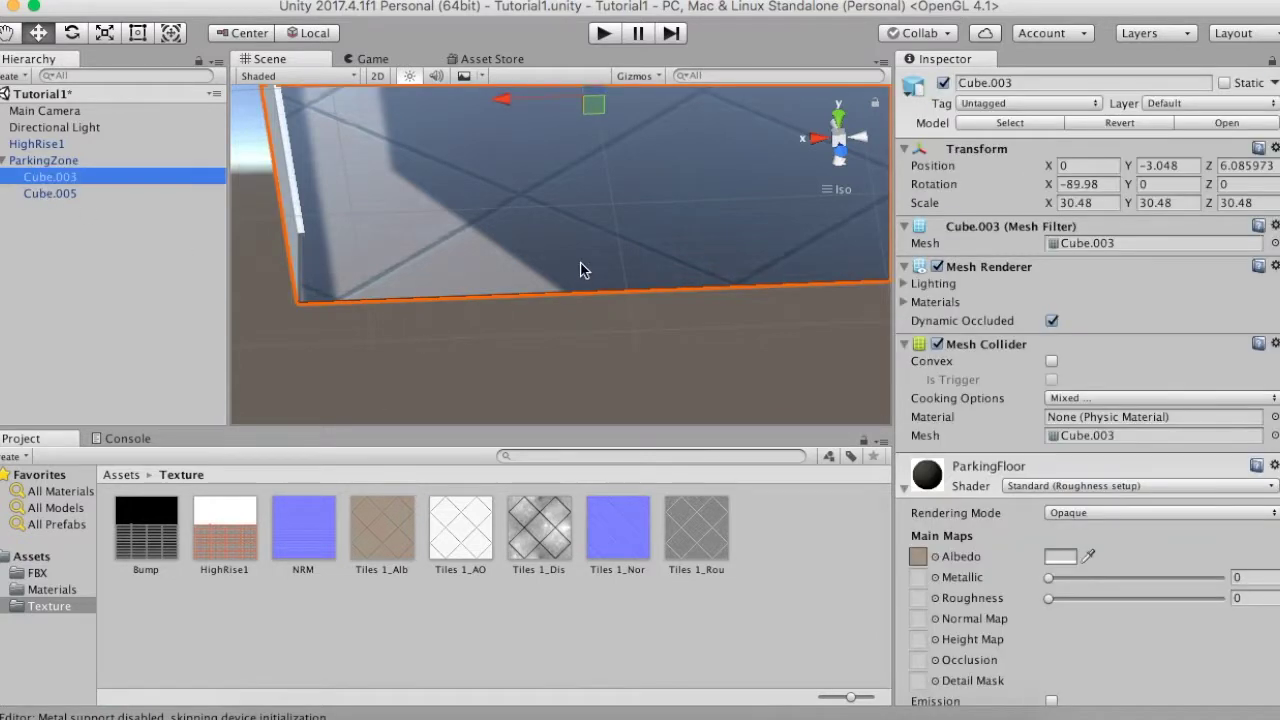
{"action": "left_click_drag", "start_coordinate": [625, 540], "coordinate": [1030, 600]}
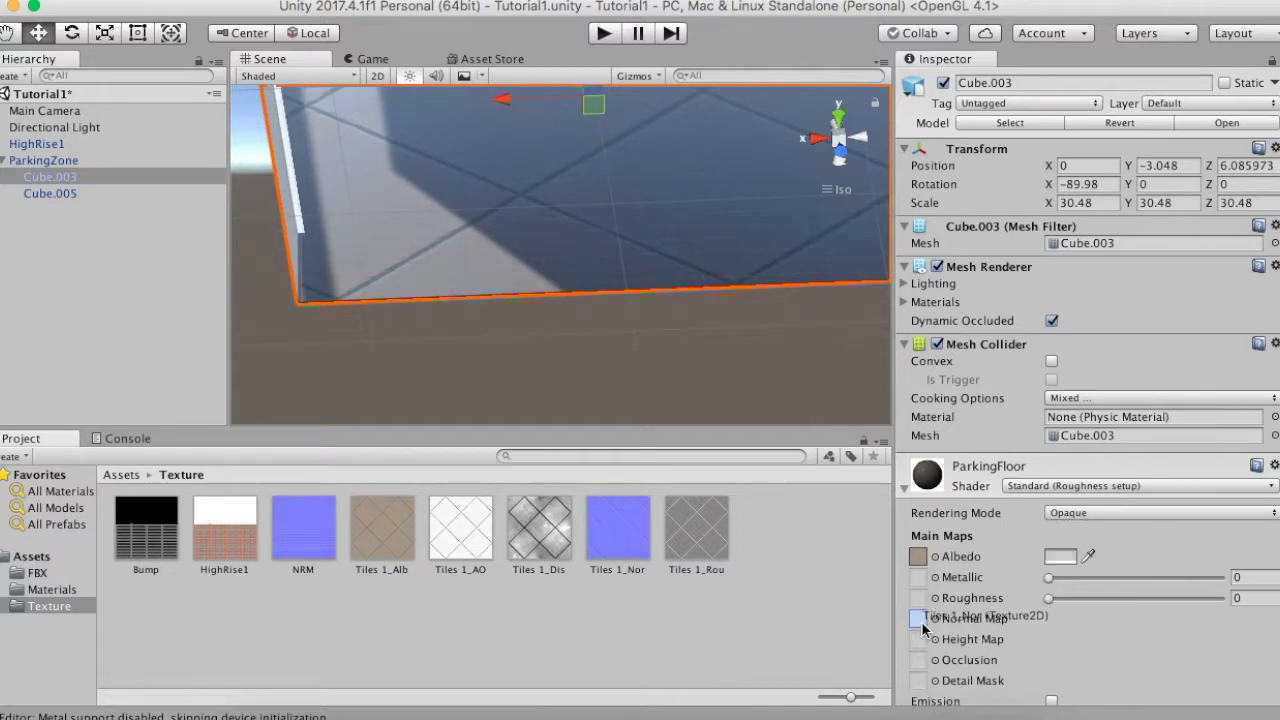
{"action": "left_click_drag", "start_coordinate": [1030, 600], "coordinate": [920, 624]}
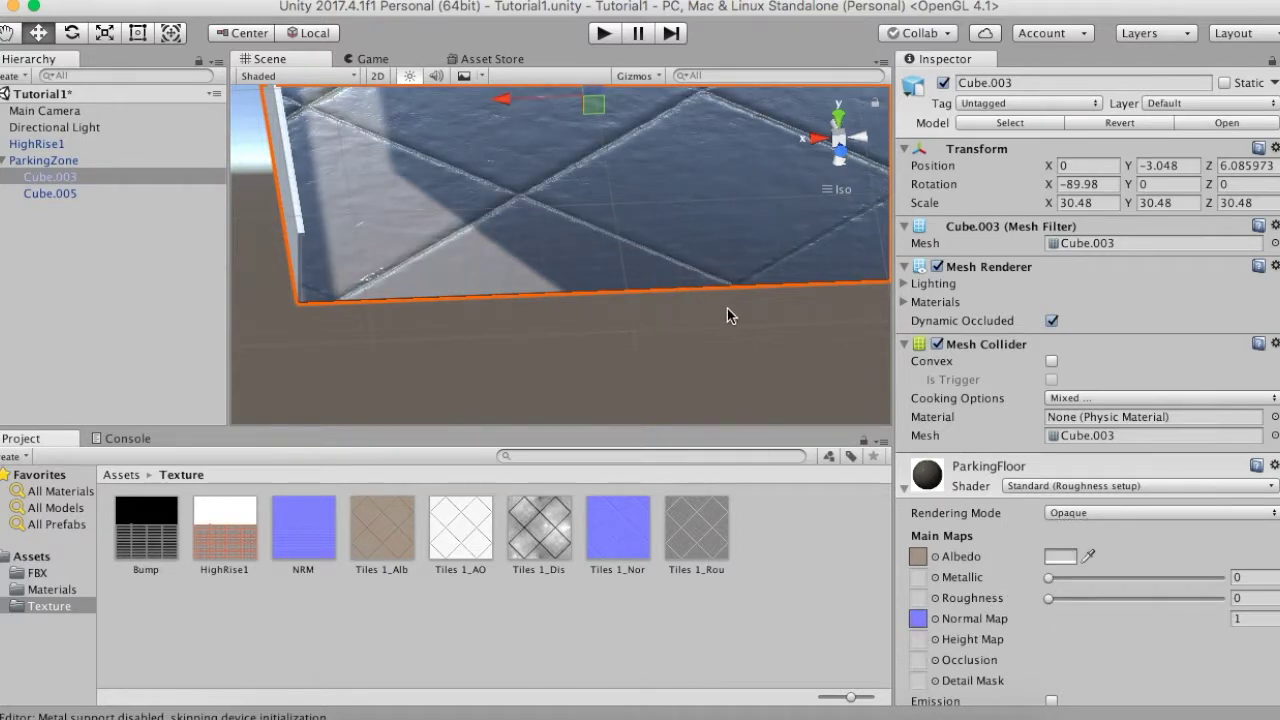
{"action": "mouse_move", "coordinate": [706, 309]}
{"action": "left_mouse_down", "text": "alt"}
{"action": "mouse_move", "coordinate": [700, 327]}
{"action": "mouse_move", "coordinate": [586, 286]}
{"action": "mouse_move", "coordinate": [614, 320]}
{"action": "mouse_move", "coordinate": [821, 381]}
{"action": "mouse_move", "coordinate": [778, 336]}
{"action": "left_mouse_up", "text": "alt"}
{"action": "scroll", "coordinate": [697, 371], "scroll_direction": "up", "scroll_amount": 2}
{"action": "scroll", "coordinate": [754, 391], "scroll_direction": "up", "scroll_amount": 2}
{"action": "scroll", "coordinate": [754, 393], "scroll_direction": "up", "scroll_amount": 3}
{"action": "scroll", "coordinate": [754, 393], "scroll_direction": "up", "scroll_amount": 3}
{"action": "mouse_move", "coordinate": [674, 351]}
{"action": "left_mouse_down", "text": "alt"}
{"action": "mouse_move", "coordinate": [677, 309]}
{"action": "mouse_move", "coordinate": [699, 287]}
{"action": "mouse_move", "coordinate": [600, 303]}
{"action": "mouse_move", "coordinate": [726, 335]}
{"action": "mouse_move", "coordinate": [514, 334]}
{"action": "mouse_move", "coordinate": [585, 320]}
{"action": "left_mouse_up", "text": "alt"}
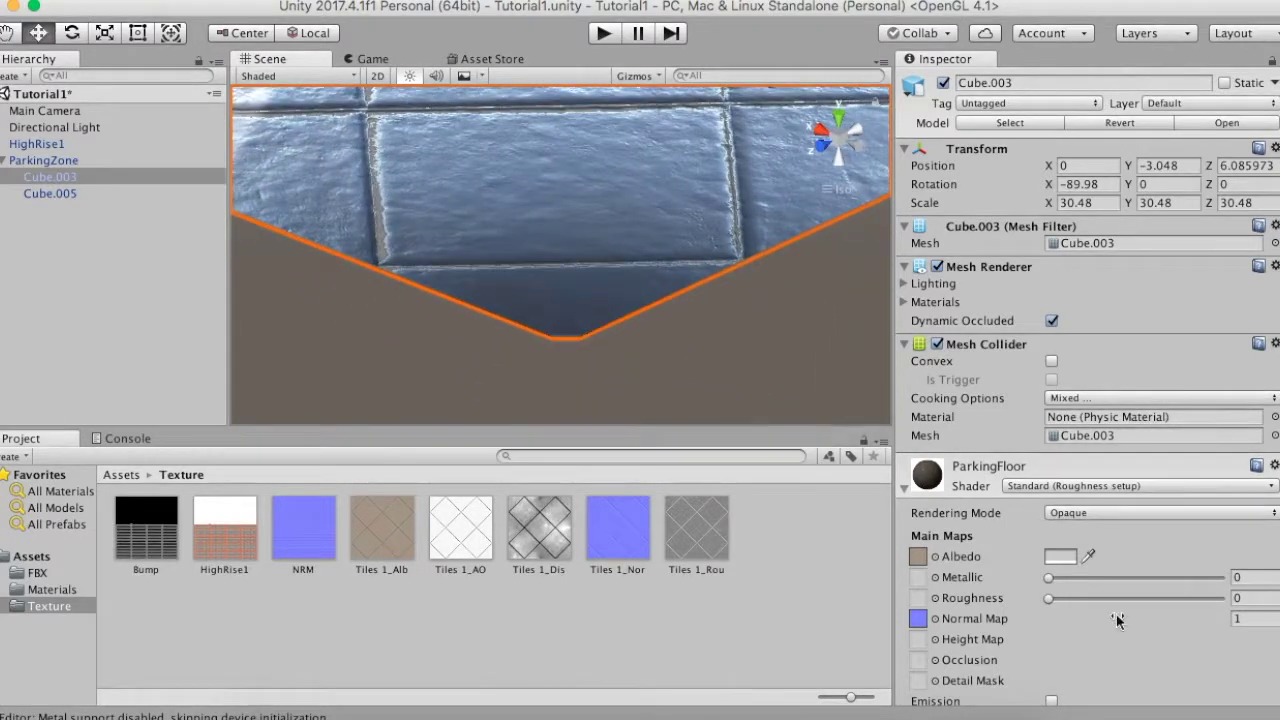
Step: Lower the normal map strength to 0.5
{"action": "left_click", "coordinate": [1256, 619]}
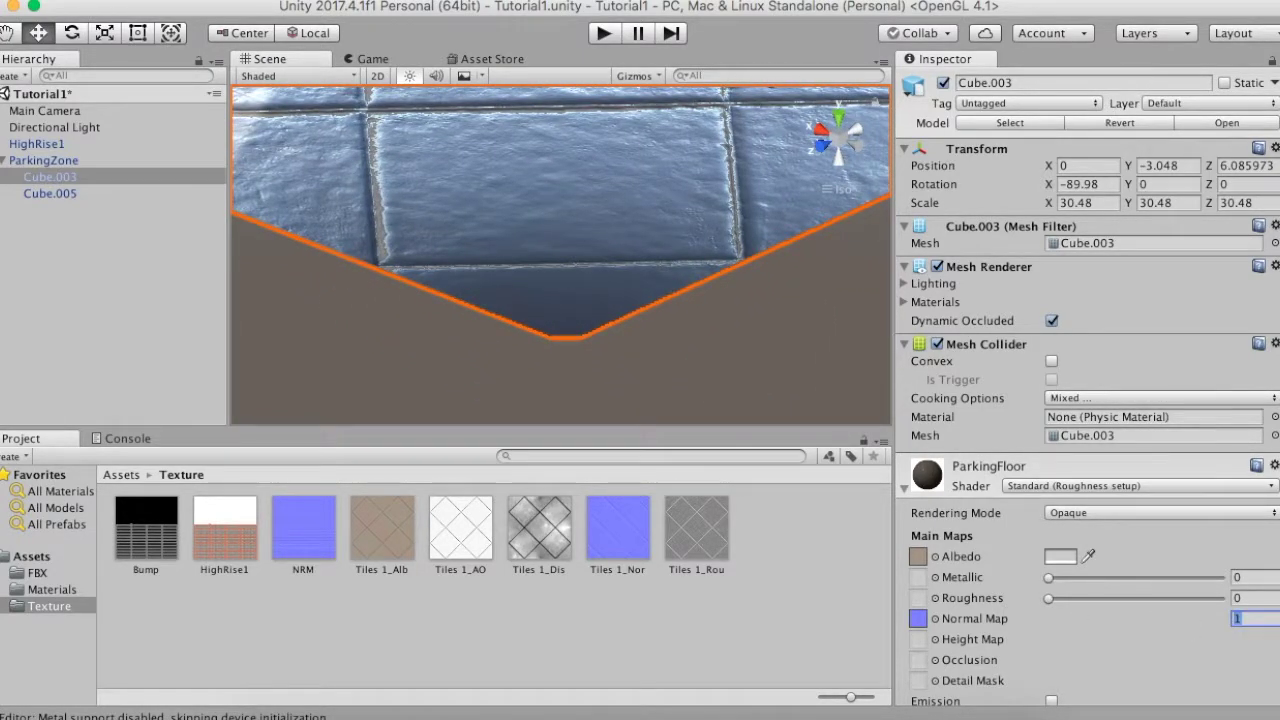
{"action": "type", "text": ".5"}
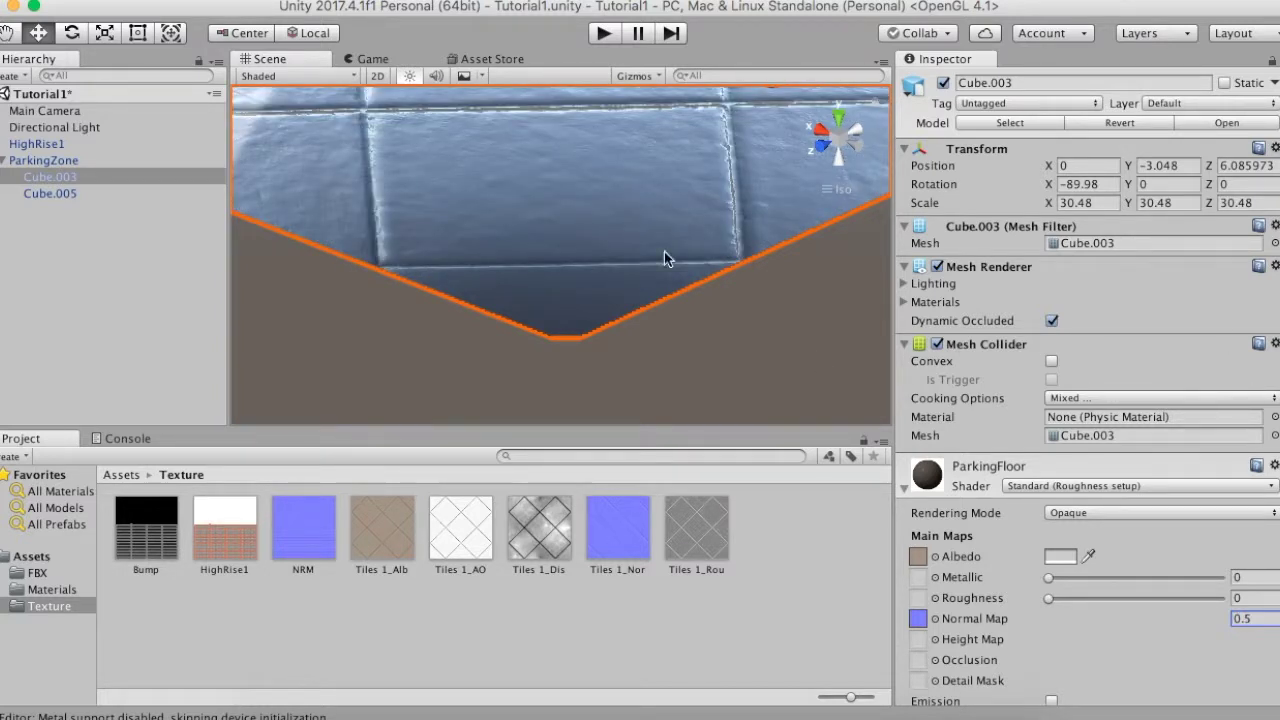
{"action": "scroll", "coordinate": [606, 268], "scroll_direction": "down", "scroll_amount": 3}
{"action": "scroll", "coordinate": [608, 270], "scroll_direction": "down", "scroll_amount": 1}
{"action": "scroll", "coordinate": [608, 270], "scroll_direction": "down", "scroll_amount": 1}
{"action": "scroll", "coordinate": [608, 270], "scroll_direction": "down", "scroll_amount": 1}
Step: Assign Tiles 1_AO as the ParkingFloor material's Occlusion map
{"action": "mouse_move", "coordinate": [566, 235]}
{"action": "left_mouse_down", "text": "alt"}
{"action": "mouse_move", "coordinate": [734, 305]}
{"action": "mouse_move", "coordinate": [682, 260]}
{"action": "left_mouse_up", "text": "alt"}
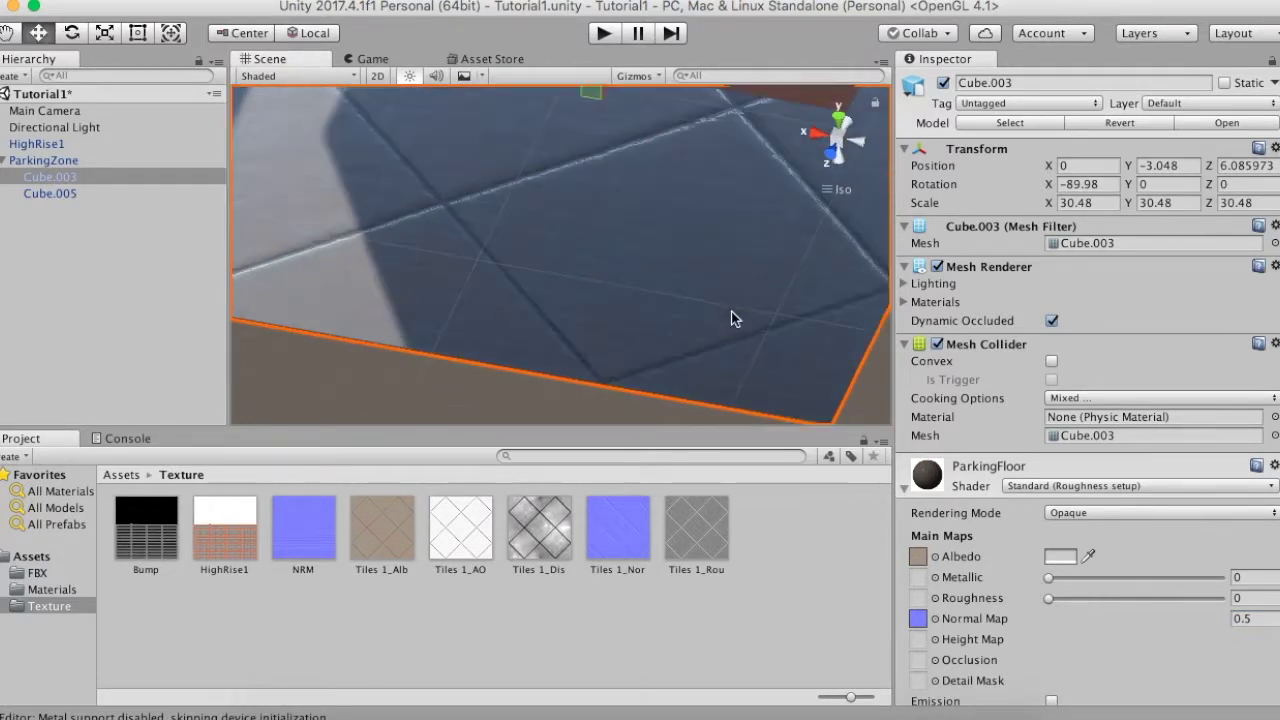
{"action": "scroll", "coordinate": [682, 260], "scroll_direction": "down", "scroll_amount": 1}
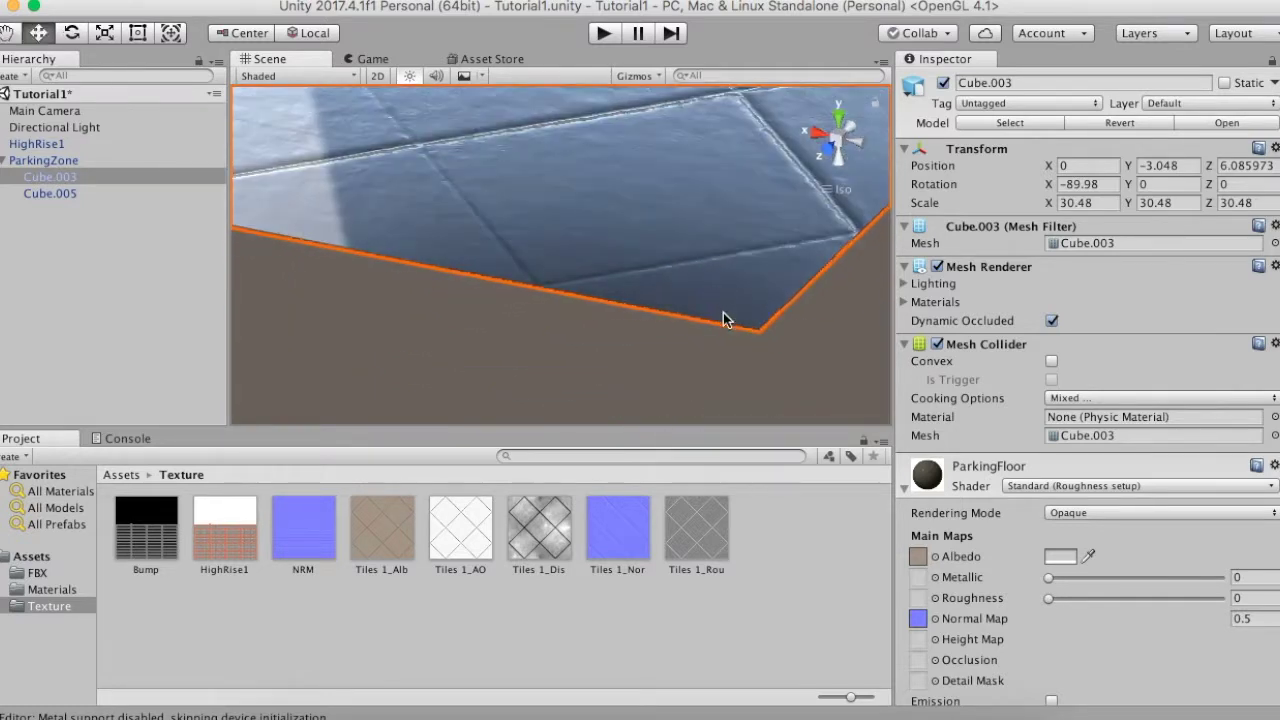
{"action": "scroll", "coordinate": [723, 312], "scroll_direction": "down", "scroll_amount": 1}
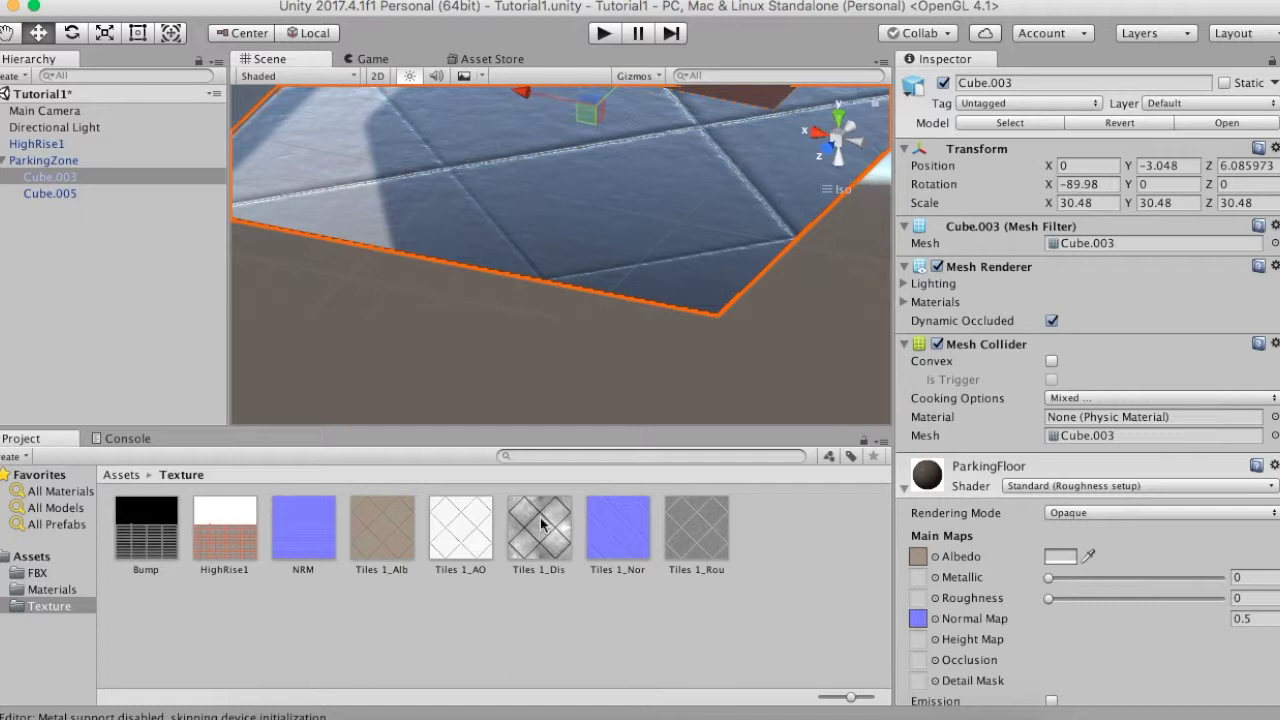
{"action": "mouse_move", "coordinate": [462, 528]}
{"action": "left_mouse_down"}
{"action": "mouse_move", "coordinate": [945, 665]}
{"action": "mouse_move", "coordinate": [919, 662]}
{"action": "left_mouse_up"}
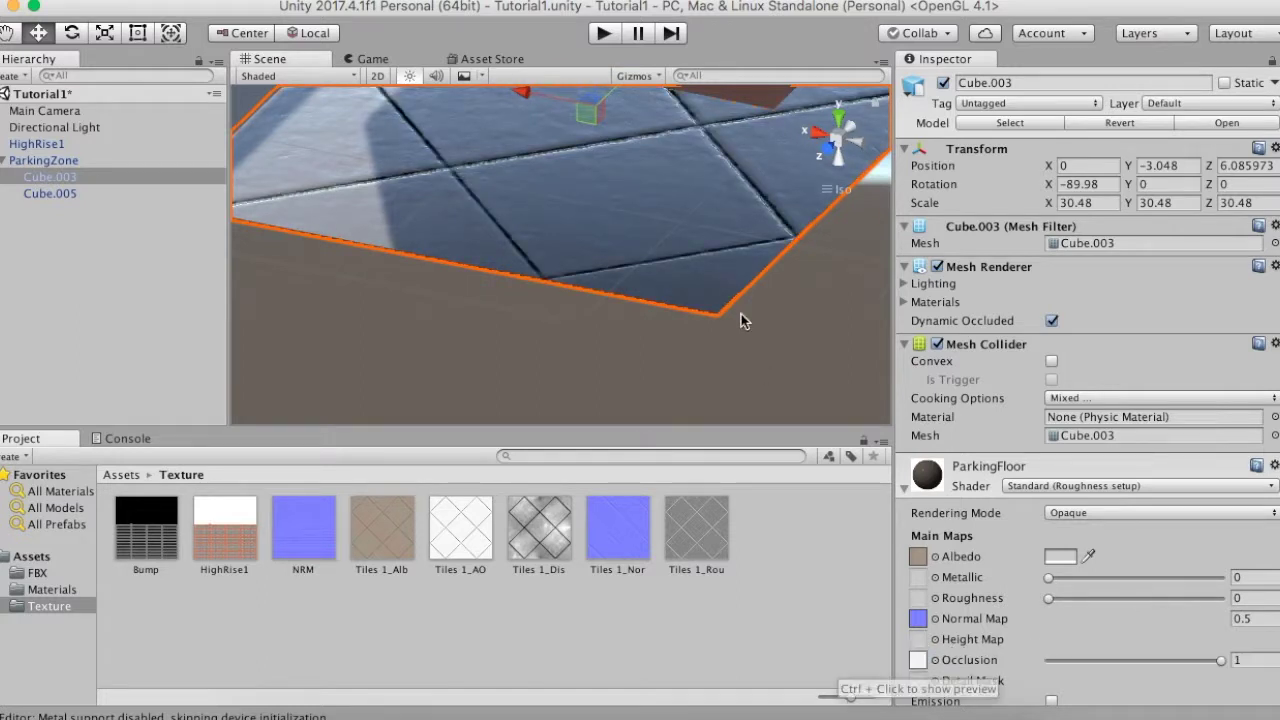
Step: Assign Tiles 1_Rou as the Roughness map and inspect the glossier tiles from several angles
{"action": "mouse_move", "coordinate": [617, 289]}
{"action": "left_mouse_down", "text": "alt"}
{"action": "mouse_move", "coordinate": [829, 343]}
{"action": "mouse_move", "coordinate": [796, 315]}
{"action": "mouse_move", "coordinate": [751, 321]}
{"action": "mouse_move", "coordinate": [751, 337]}
{"action": "mouse_move", "coordinate": [666, 374]}
{"action": "mouse_move", "coordinate": [677, 317]}
{"action": "mouse_move", "coordinate": [693, 364]}
{"action": "left_mouse_up", "text": "alt"}
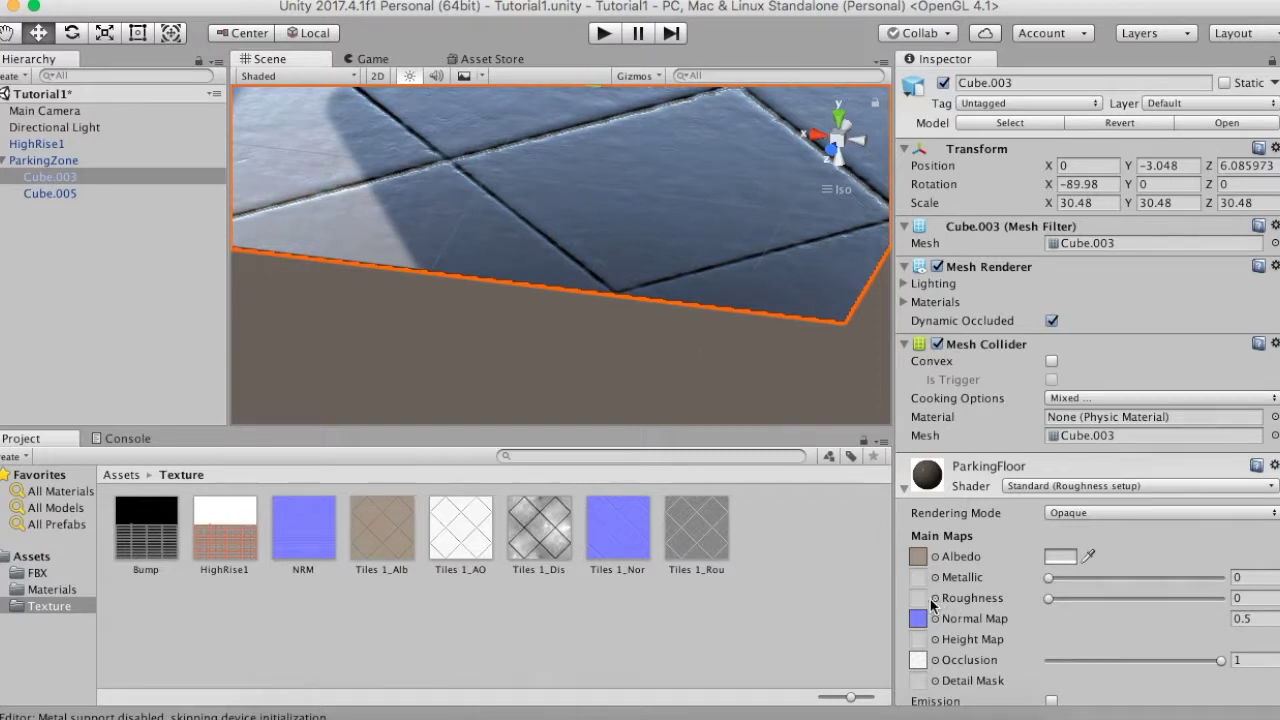
{"action": "mouse_move", "coordinate": [696, 533]}
{"action": "left_mouse_down"}
{"action": "mouse_move", "coordinate": [771, 600]}
{"action": "mouse_move", "coordinate": [903, 614]}
{"action": "mouse_move", "coordinate": [920, 597]}
{"action": "left_mouse_up"}
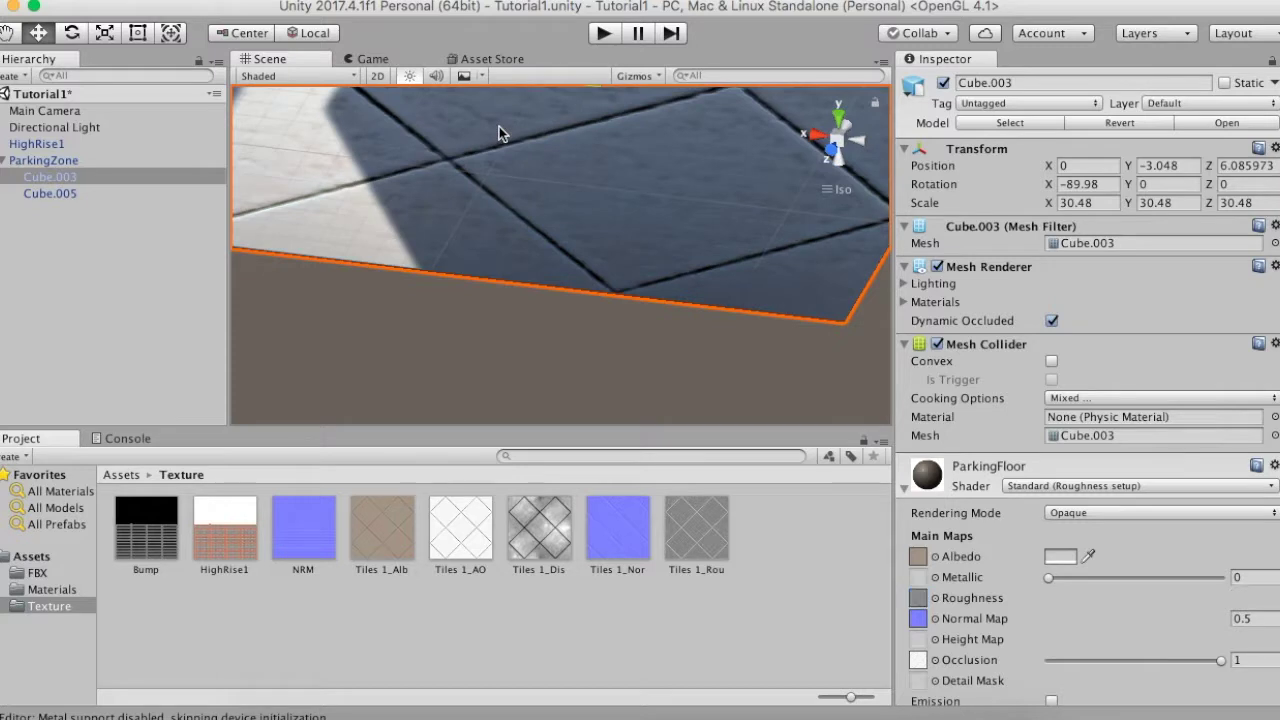
{"action": "mouse_move", "coordinate": [499, 126]}
{"action": "left_mouse_down", "text": "alt"}
{"action": "mouse_move", "coordinate": [603, 218]}
{"action": "mouse_move", "coordinate": [634, 267]}
{"action": "left_mouse_up", "text": "alt"}
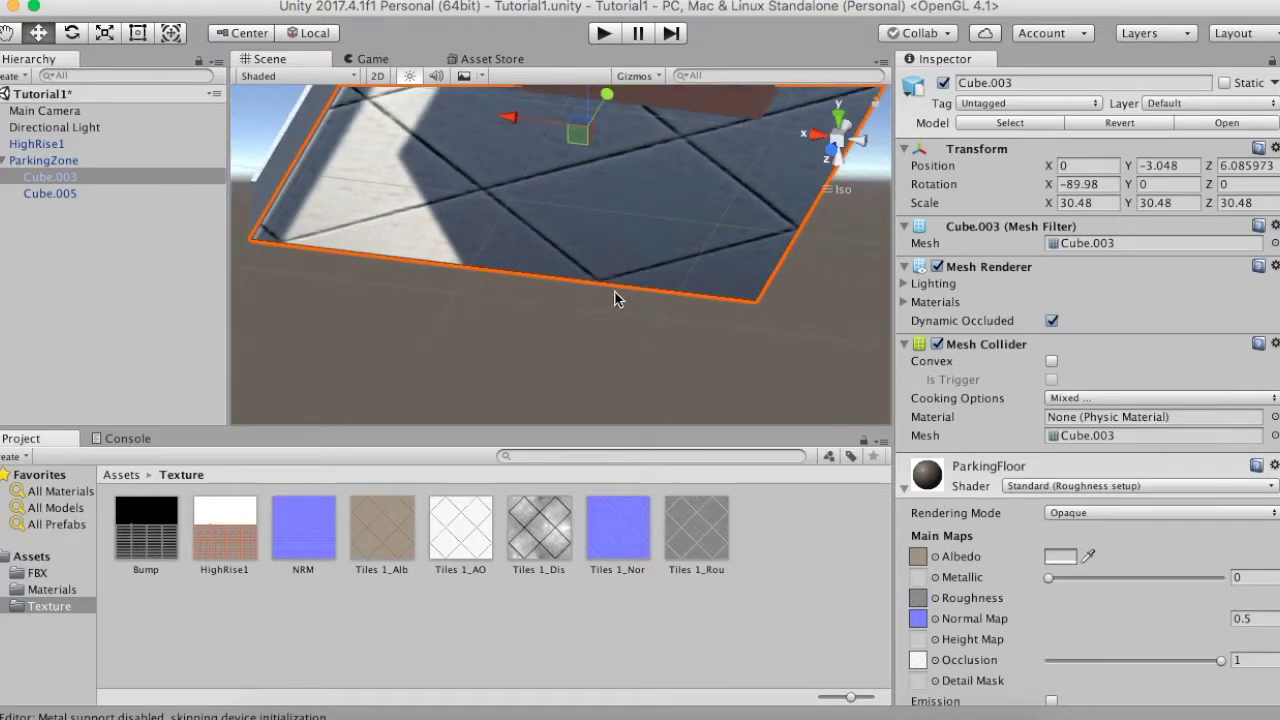
{"action": "mouse_move", "coordinate": [531, 280]}
{"action": "left_mouse_down", "text": "alt"}
{"action": "mouse_move", "coordinate": [737, 300]}
{"action": "mouse_move", "coordinate": [557, 177]}
{"action": "mouse_move", "coordinate": [279, 195]}
{"action": "left_mouse_up", "text": "alt"}
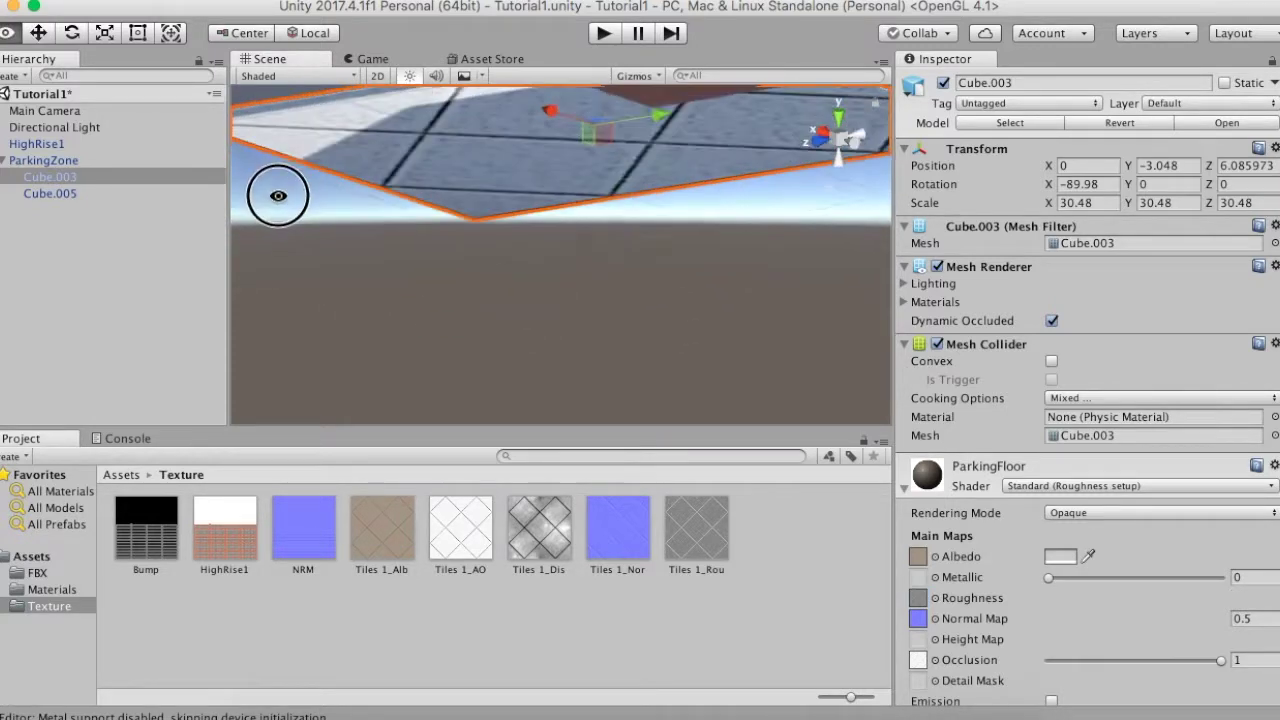
{"action": "left_click_drag", "start_coordinate": [559, 250], "coordinate": [564, 260], "text": "alt"}
{"action": "mouse_move", "coordinate": [680, 137]}
{"action": "left_mouse_down", "text": "alt"}
{"action": "mouse_move", "coordinate": [746, 297]}
{"action": "mouse_move", "coordinate": [875, 274]}
{"action": "left_mouse_up", "text": "alt"}
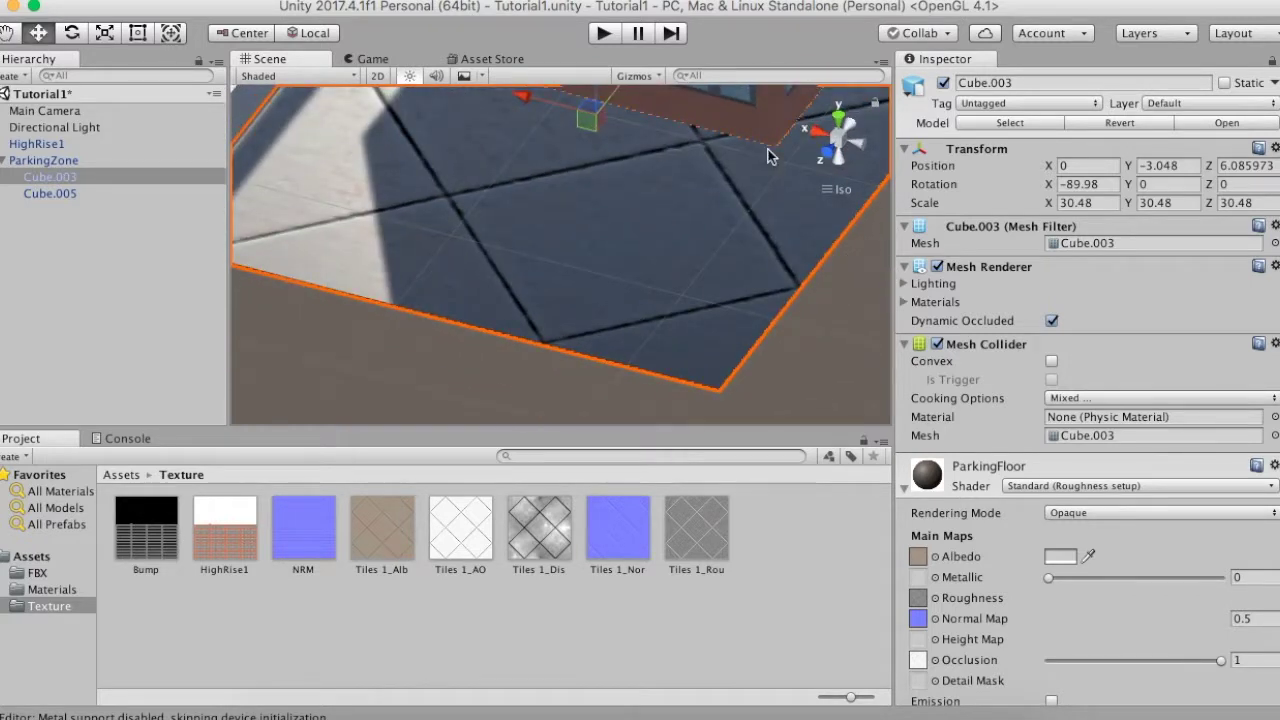
{"action": "scroll", "coordinate": [685, 146], "scroll_direction": "down", "scroll_amount": 3}
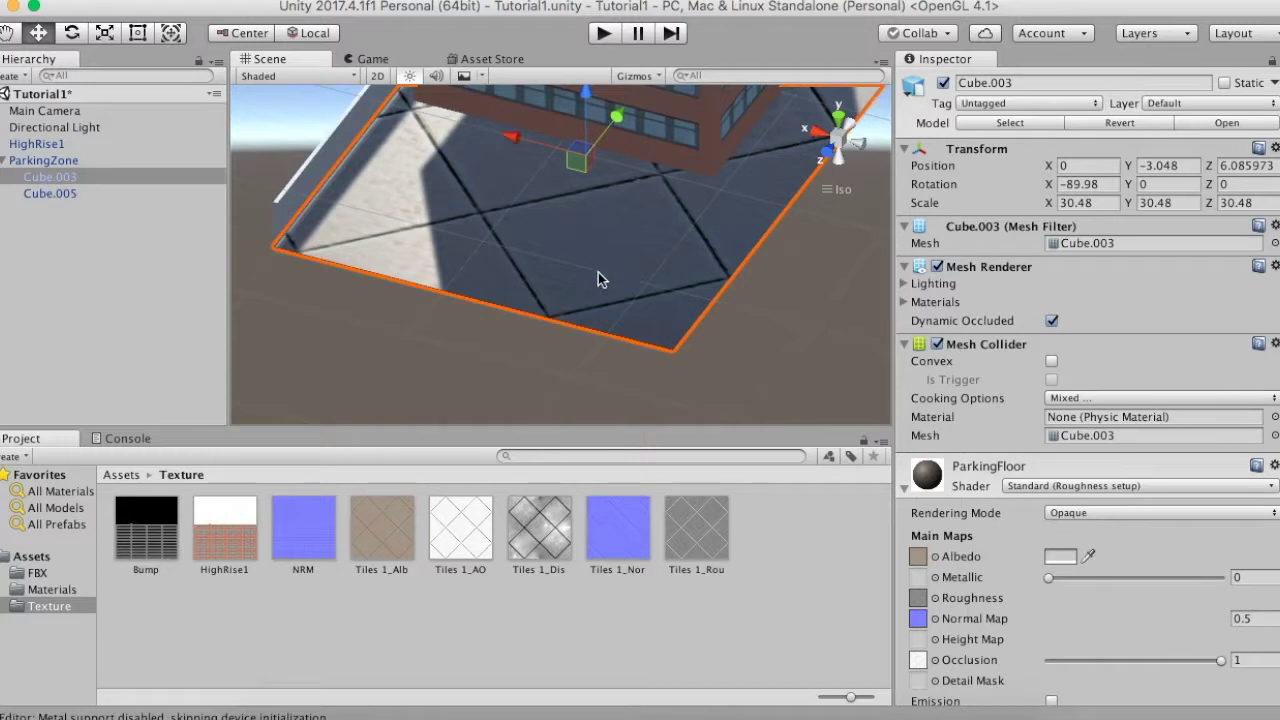
{"action": "mouse_move", "coordinate": [694, 395]}
{"action": "left_mouse_down", "text": "alt"}
{"action": "mouse_move", "coordinate": [649, 294]}
{"action": "mouse_move", "coordinate": [737, 229]}
{"action": "mouse_move", "coordinate": [720, 217]}
{"action": "left_mouse_up", "text": "alt"}
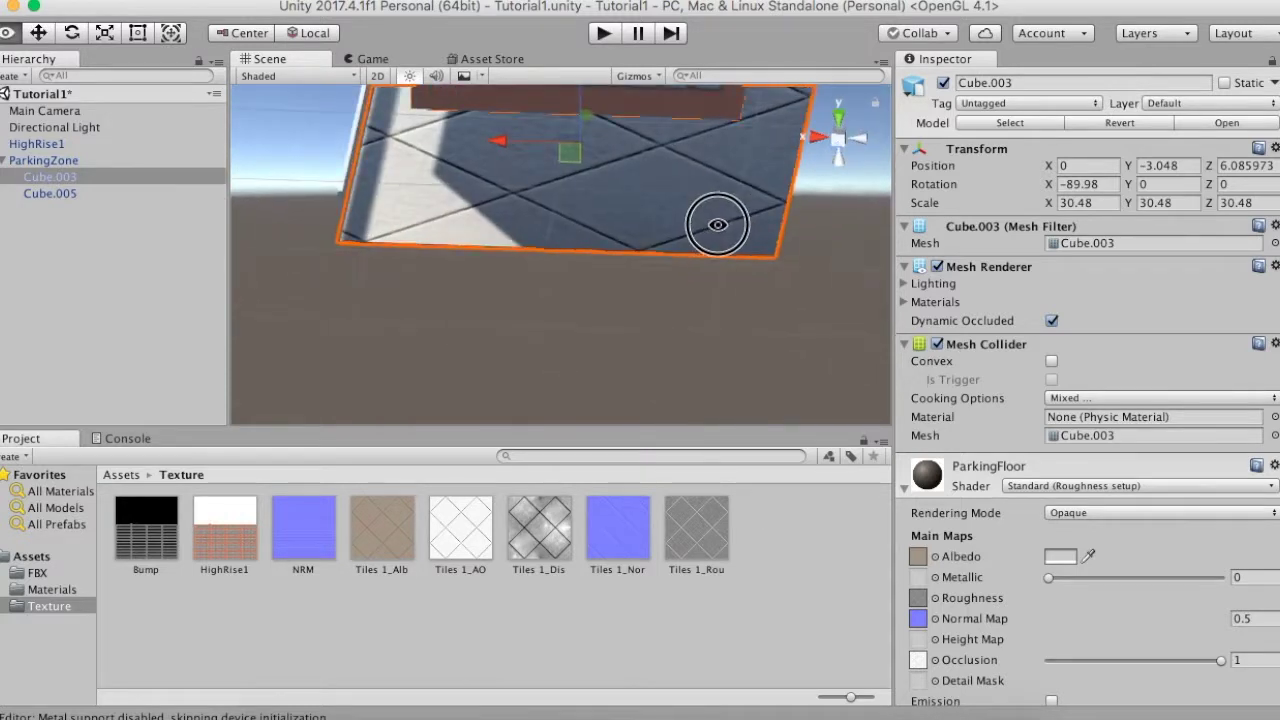
Step: Set the ParkingFloor material's Tiling X and Y to 15
{"action": "scroll", "coordinate": [1119, 557], "scroll_direction": "down", "scroll_amount": 5}
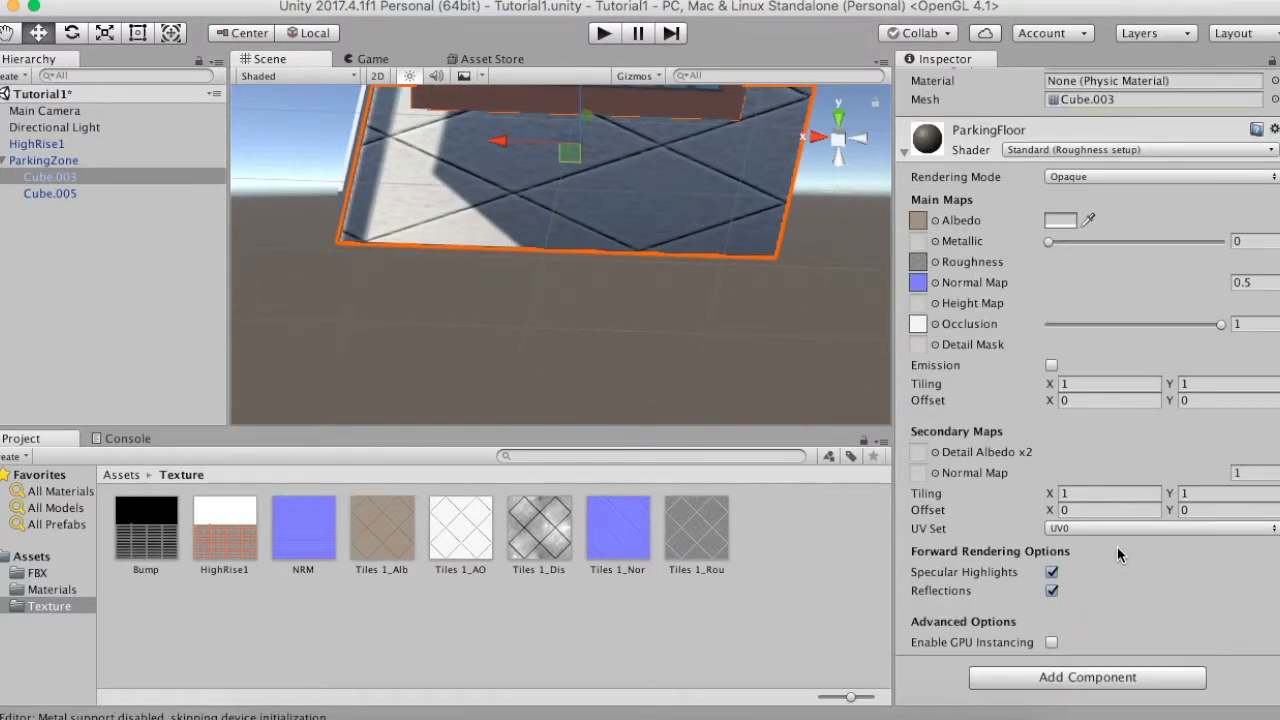
{"action": "left_click", "coordinate": [1095, 387]}
{"action": "type", "text": "15"}
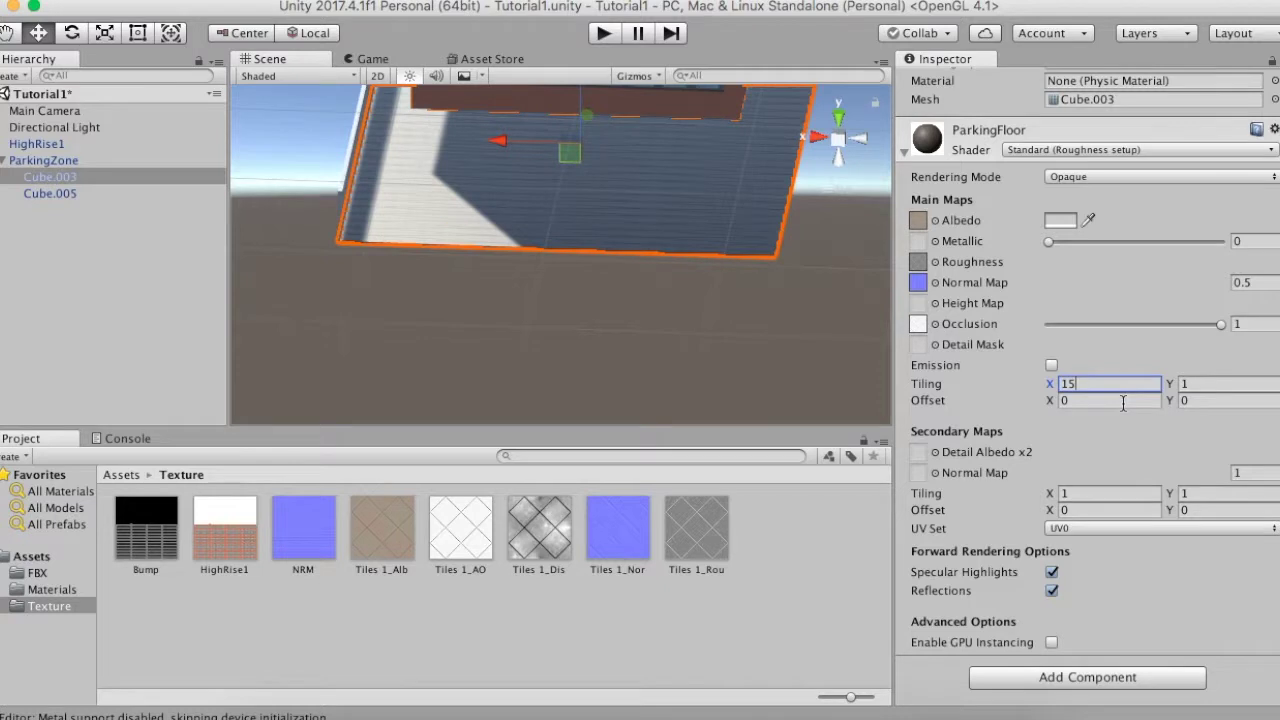
{"action": "left_click", "coordinate": [1224, 385]}
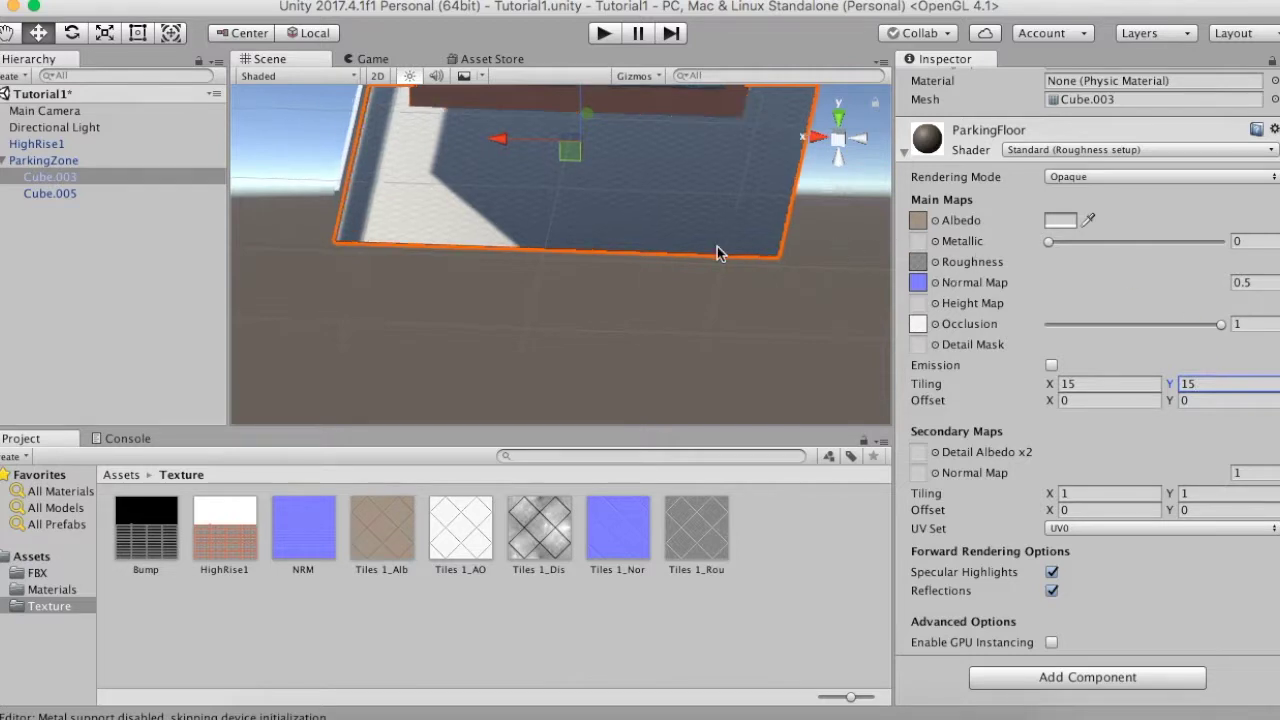
{"action": "scroll", "coordinate": [714, 249], "scroll_direction": "down", "scroll_amount": 5}
Step: Orbit and frame the floor to inspect the denser 15×15 tiles and their shadows
{"action": "mouse_move", "coordinate": [559, 249]}
{"action": "left_mouse_down", "text": "alt"}
{"action": "mouse_move", "coordinate": [737, 274]}
{"action": "mouse_move", "coordinate": [663, 229]}
{"action": "mouse_move", "coordinate": [589, 257]}
{"action": "mouse_move", "coordinate": [663, 192]}
{"action": "mouse_move", "coordinate": [486, 343]}
{"action": "mouse_move", "coordinate": [560, 343]}
{"action": "mouse_move", "coordinate": [614, 294]}
{"action": "mouse_move", "coordinate": [666, 200]}
{"action": "mouse_move", "coordinate": [763, 257]}
{"action": "mouse_move", "coordinate": [686, 303]}
{"action": "mouse_move", "coordinate": [669, 374]}
{"action": "mouse_move", "coordinate": [730, 307]}
{"action": "left_mouse_up", "text": "alt"}
{"action": "scroll", "coordinate": [730, 307], "scroll_direction": "down", "scroll_amount": 3}
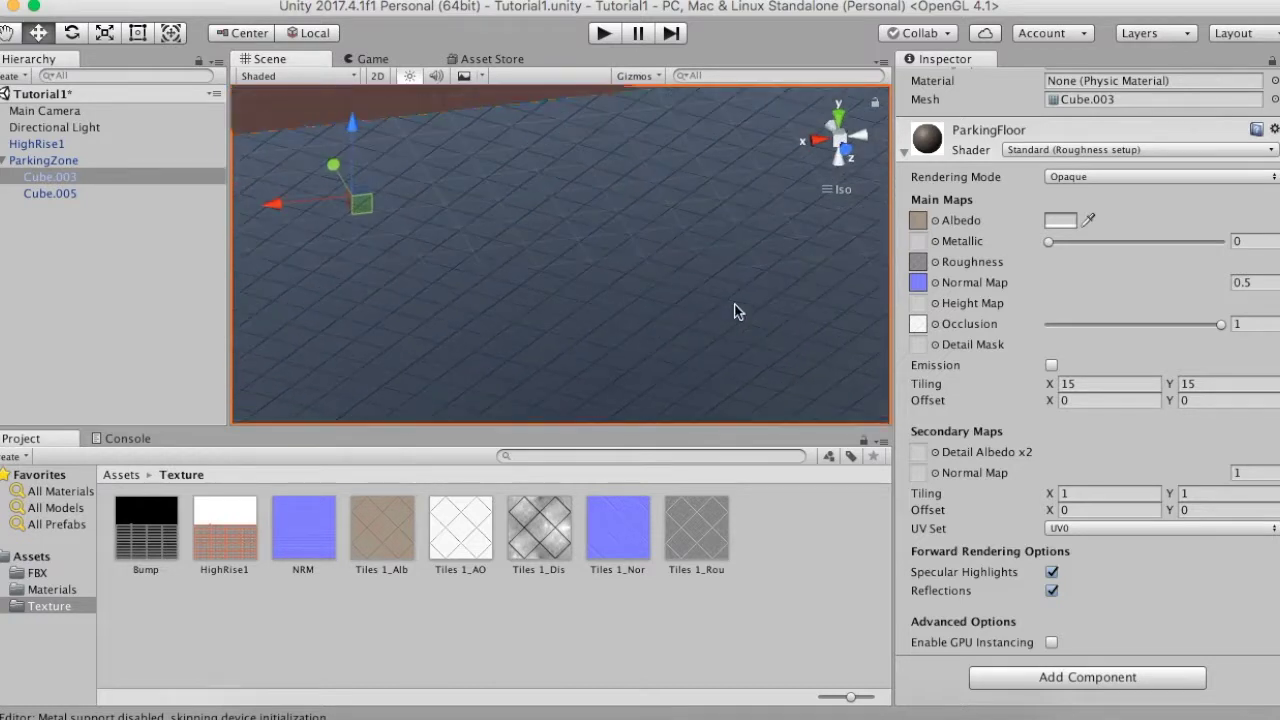
{"action": "scroll", "coordinate": [734, 309], "scroll_direction": "down", "scroll_amount": 3}
{"action": "scroll", "coordinate": [734, 309], "scroll_direction": "down", "scroll_amount": 3}
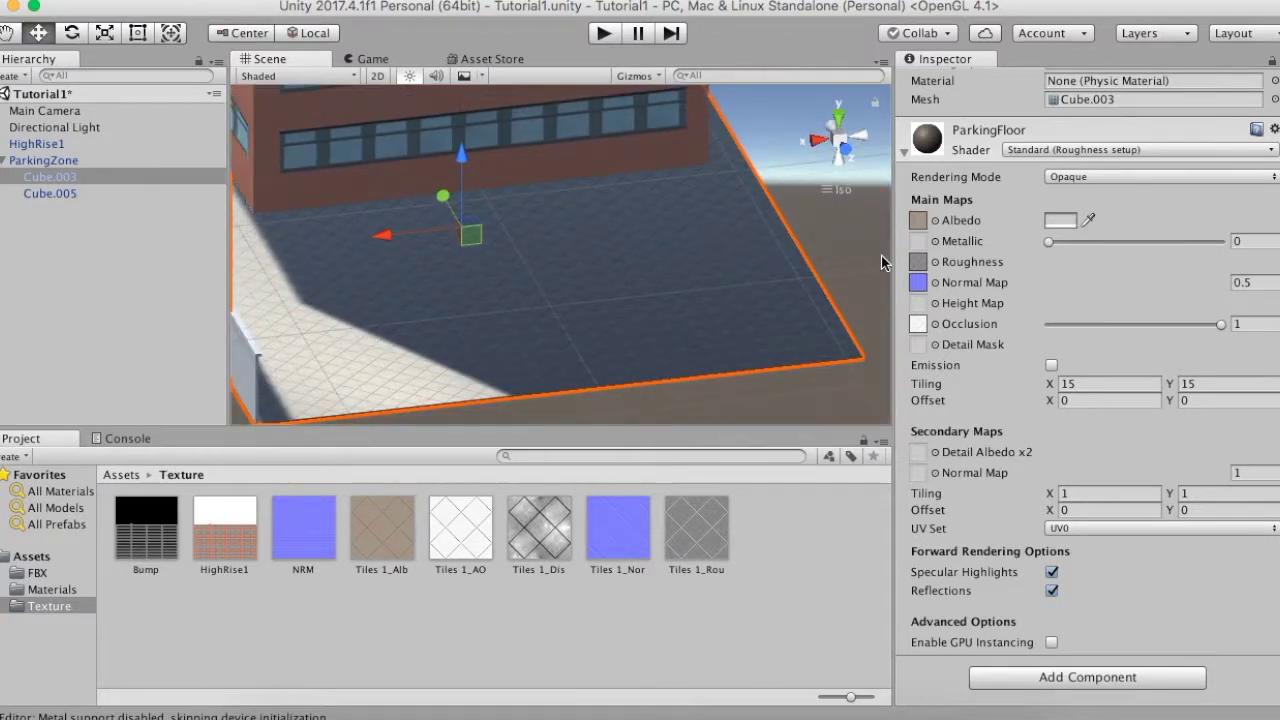
{"action": "mouse_move", "coordinate": [403, 366]}
{"action": "left_mouse_down", "text": "alt"}
{"action": "mouse_move", "coordinate": [623, 251]}
{"action": "mouse_move", "coordinate": [608, 288]}
{"action": "mouse_move", "coordinate": [642, 296]}
{"action": "mouse_move", "coordinate": [503, 357]}
{"action": "mouse_move", "coordinate": [374, 329]}
{"action": "left_mouse_up", "text": "alt"}
{"action": "left_click_drag", "start_coordinate": [443, 266], "coordinate": [576, 343], "text": "alt"}
{"action": "key", "text": "f"}
{"action": "scroll", "coordinate": [576, 343], "scroll_direction": "up", "scroll_amount": 2}
{"action": "scroll", "coordinate": [576, 343], "scroll_direction": "up", "scroll_amount": 2}
{"action": "scroll", "coordinate": [578, 342], "scroll_direction": "up", "scroll_amount": 3}
{"action": "scroll", "coordinate": [578, 342], "scroll_direction": "up", "scroll_amount": 3}
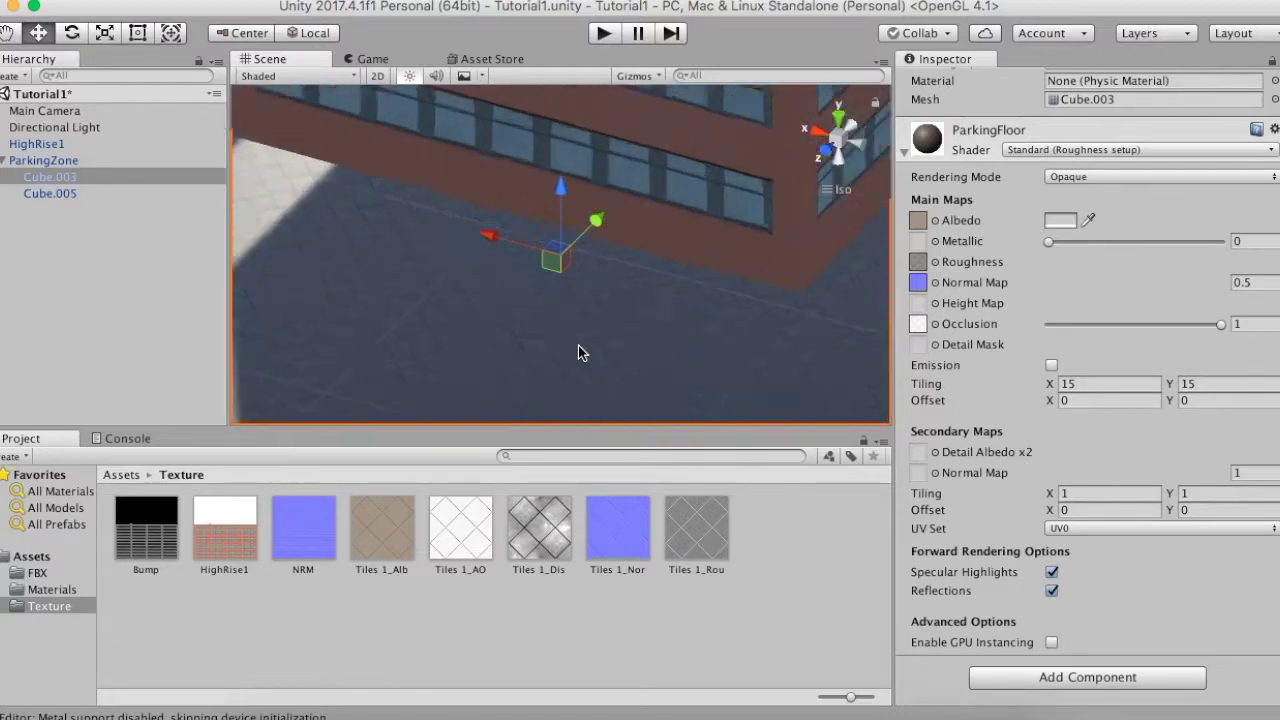
{"action": "left_click_drag", "start_coordinate": [469, 367], "coordinate": [596, 282], "text": "alt"}
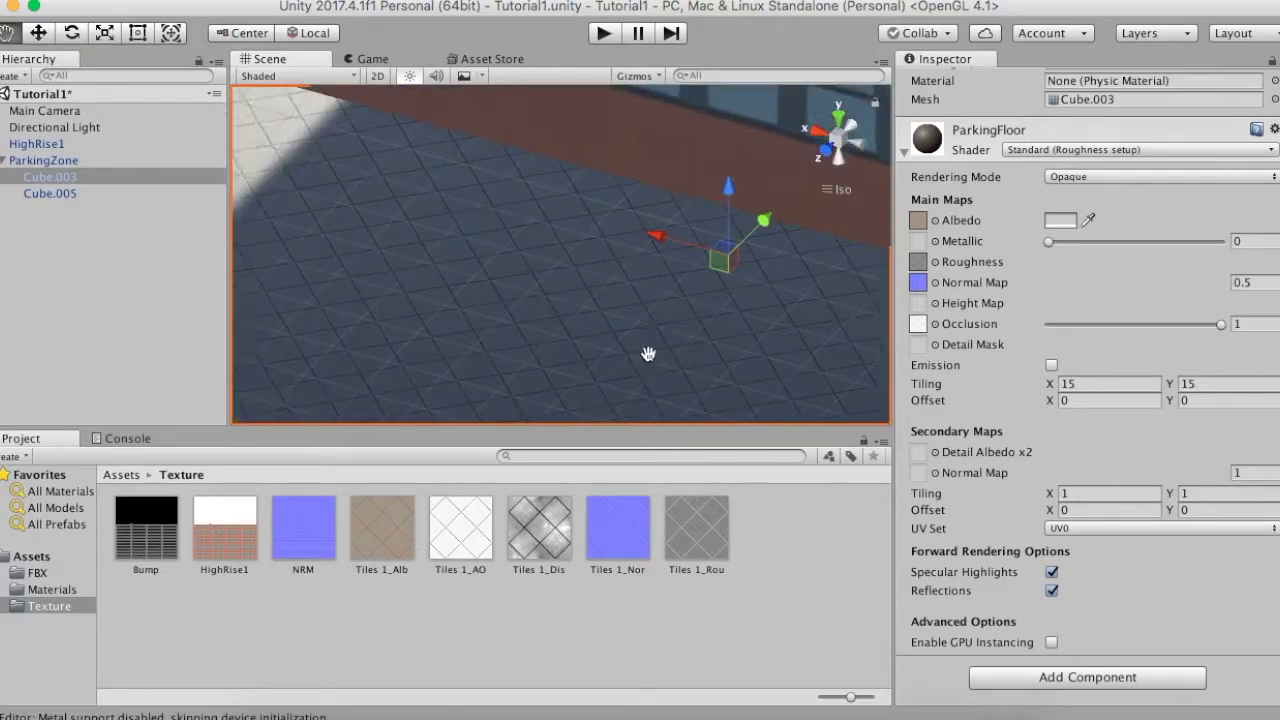
{"action": "mouse_move", "coordinate": [707, 227]}
{"action": "left_mouse_down", "text": "alt"}
{"action": "mouse_move", "coordinate": [684, 299]}
{"action": "mouse_move", "coordinate": [605, 360]}
{"action": "left_mouse_up", "text": "alt"}
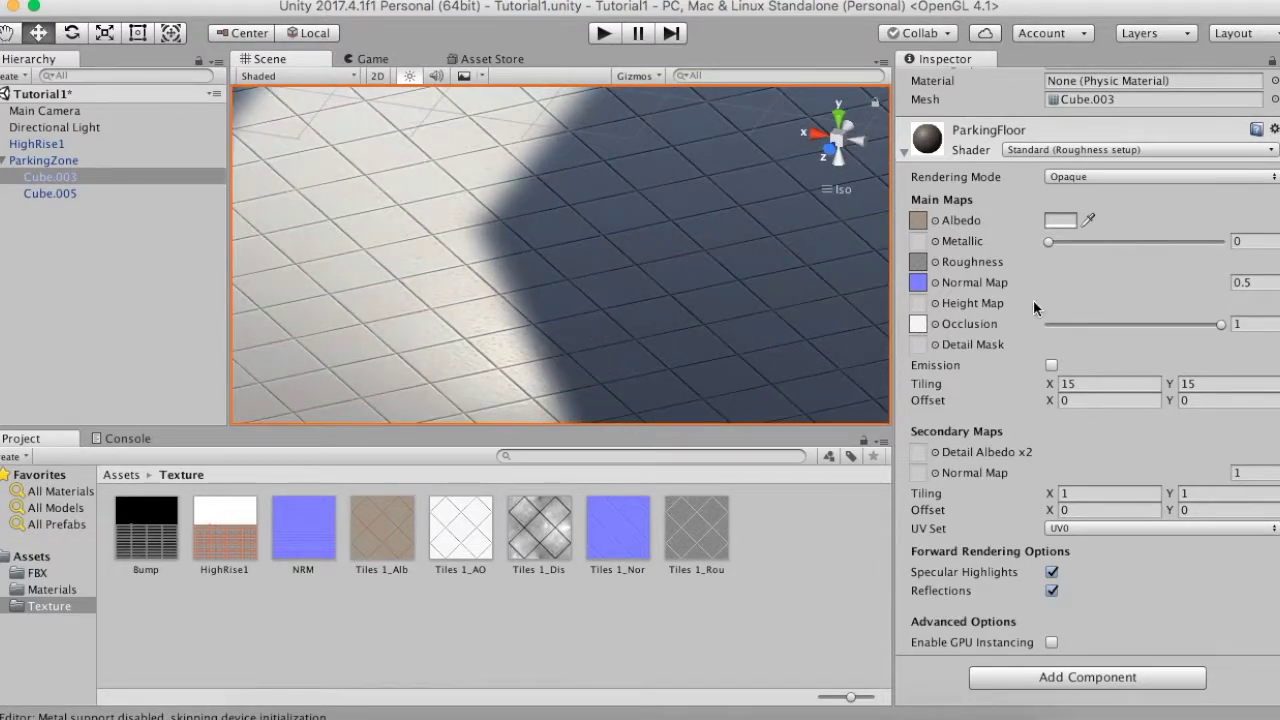
Step: Set the Albedo colour tint to pure white and view the brightened floor
{"action": "left_click", "coordinate": [1062, 219]}
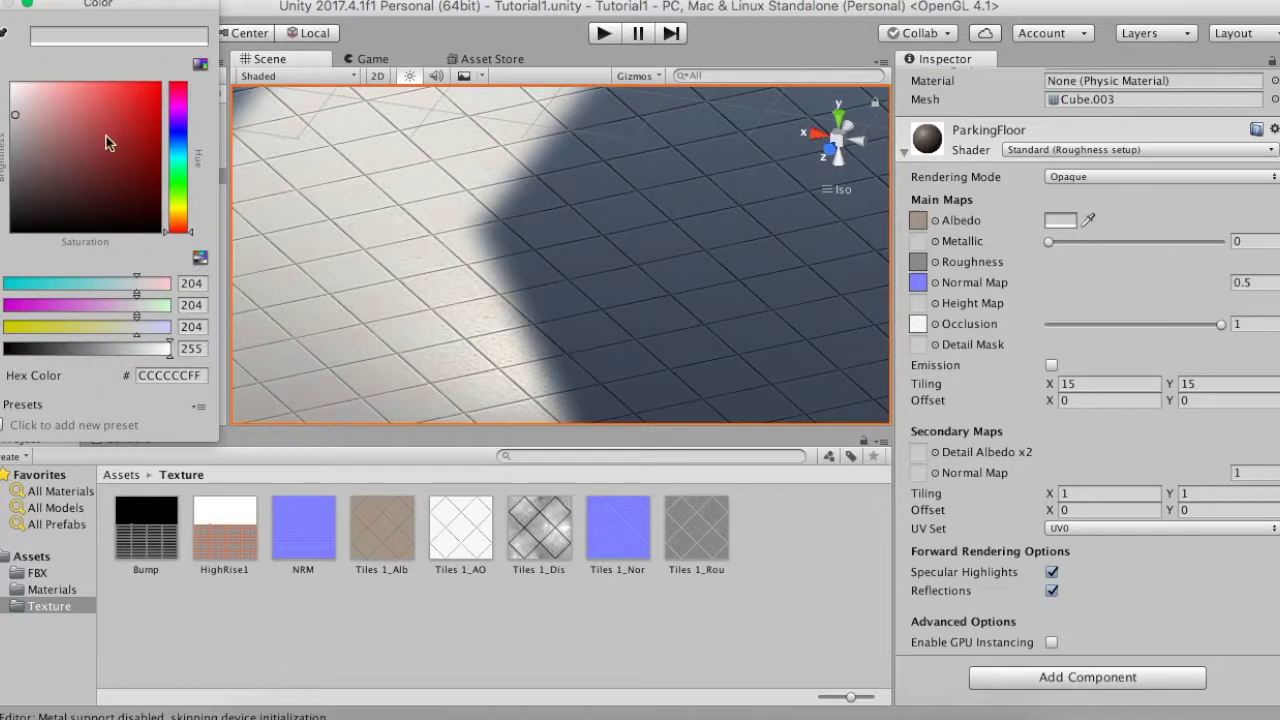
{"action": "left_click_drag", "start_coordinate": [22, 120], "coordinate": [3, 58]}
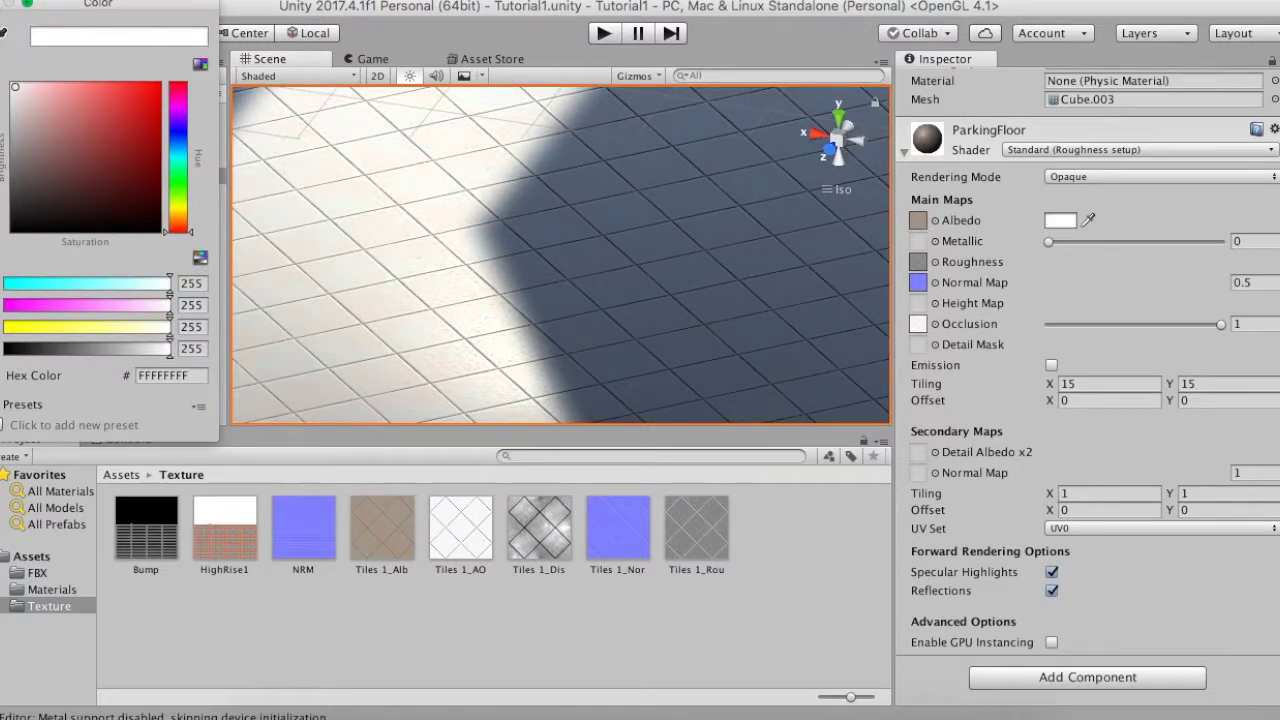
{"action": "left_click", "coordinate": [1106, 530]}
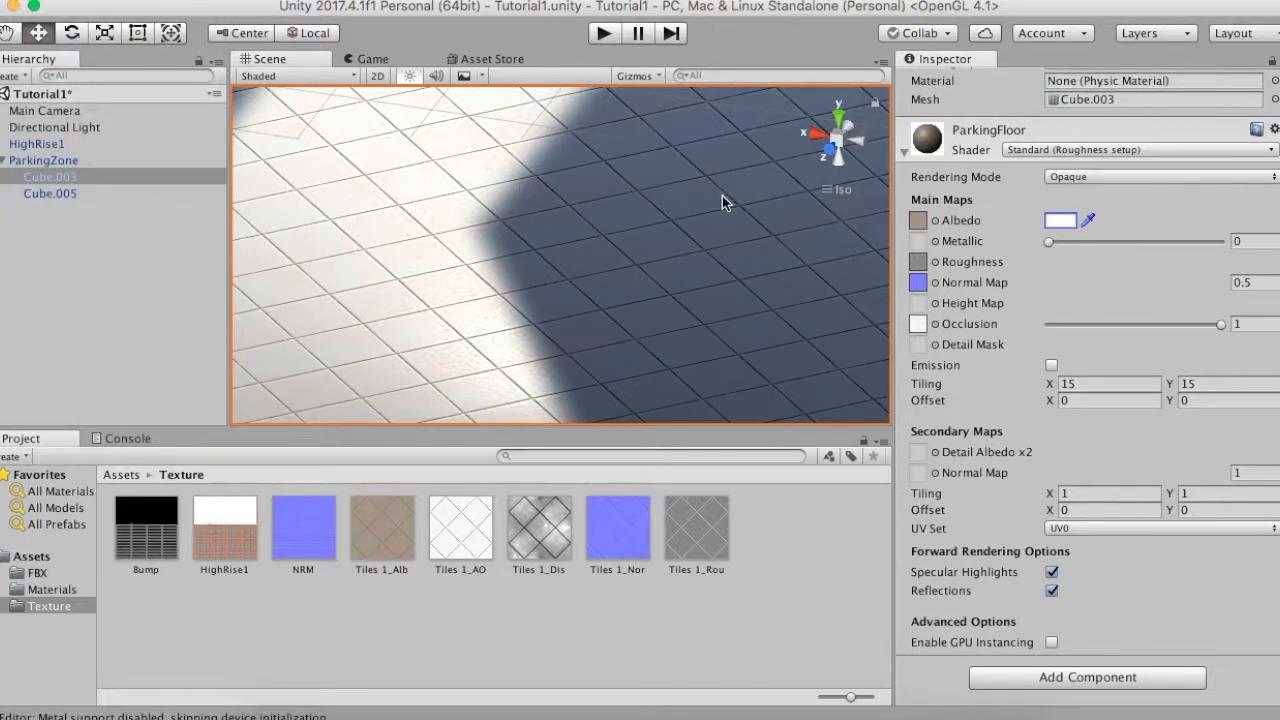
{"action": "mouse_move", "coordinate": [633, 226]}
{"action": "left_mouse_down", "text": "alt"}
{"action": "mouse_move", "coordinate": [604, 233]}
{"action": "mouse_move", "coordinate": [806, 220]}
{"action": "mouse_move", "coordinate": [817, 143]}
{"action": "mouse_move", "coordinate": [721, 190]}
{"action": "left_mouse_up", "text": "alt"}
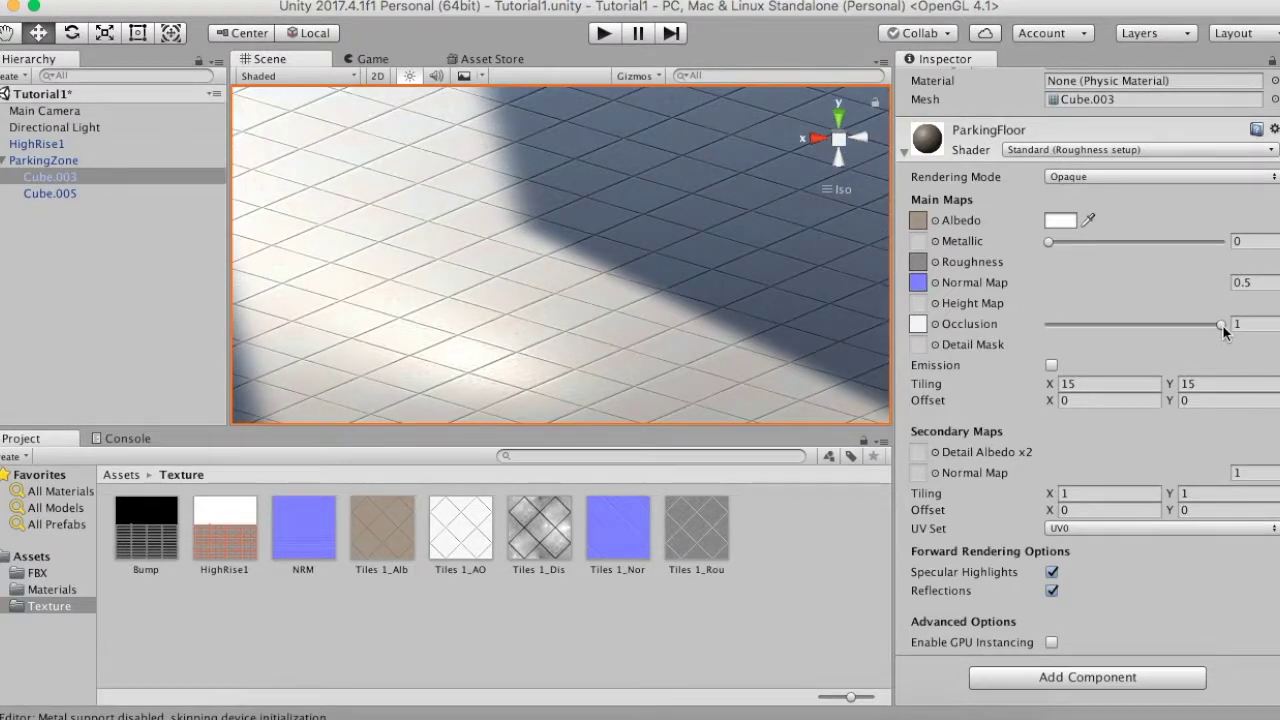
Step: Change the Albedo tint to dark grey 3C3838 and view the darkened floor
{"action": "left_click", "coordinate": [1062, 220]}
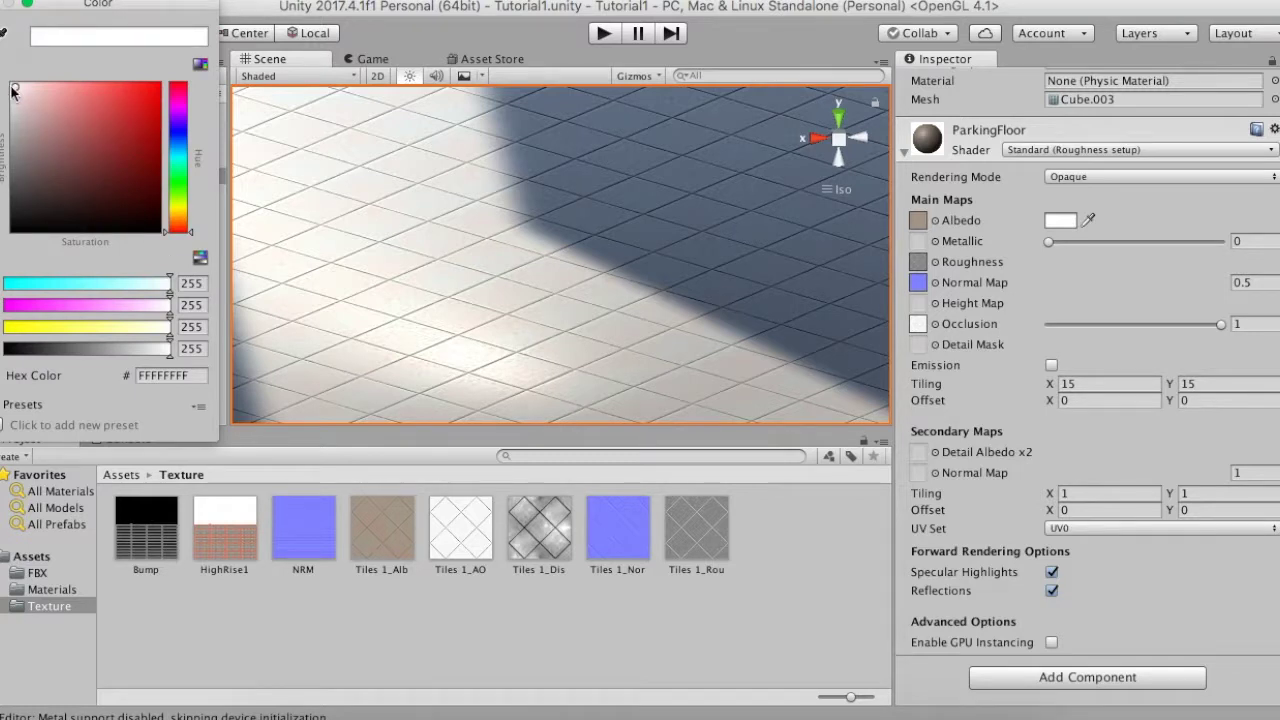
{"action": "left_click_drag", "start_coordinate": [13, 90], "coordinate": [24, 196]}
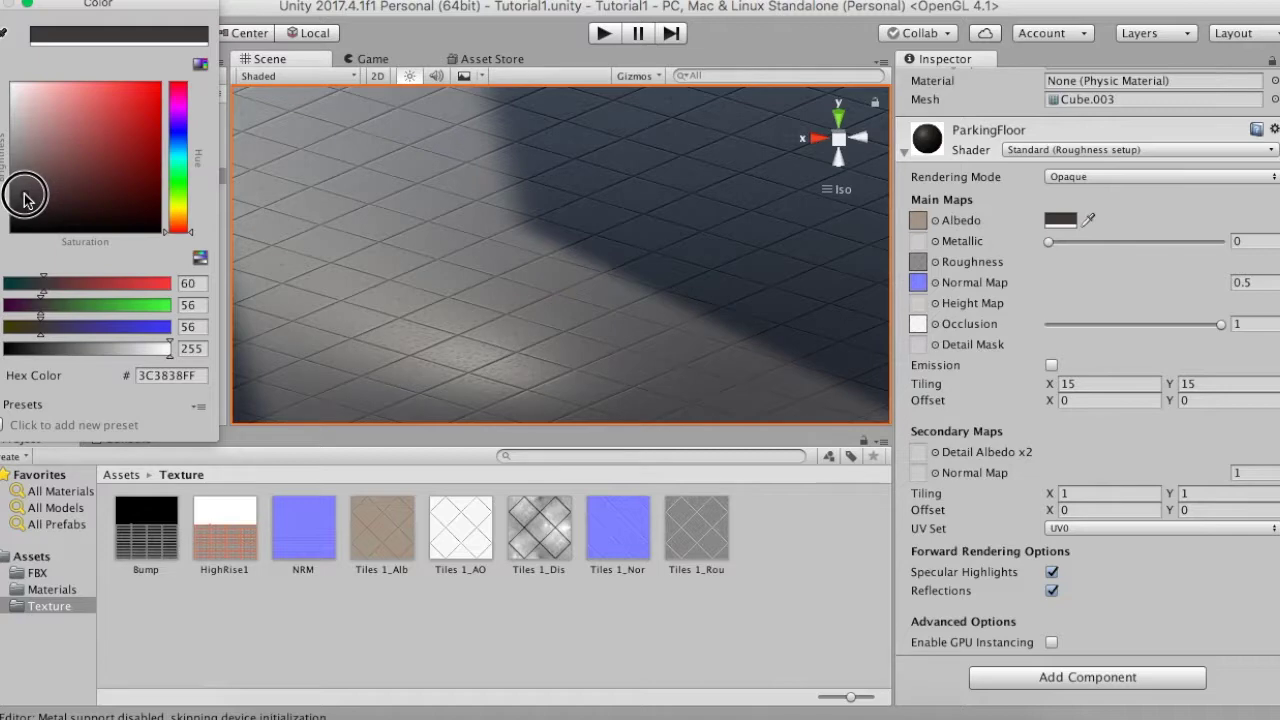
{"action": "scroll", "coordinate": [680, 295], "scroll_direction": "down", "scroll_amount": 2}
{"action": "scroll", "coordinate": [707, 330], "scroll_direction": "down", "scroll_amount": 3}
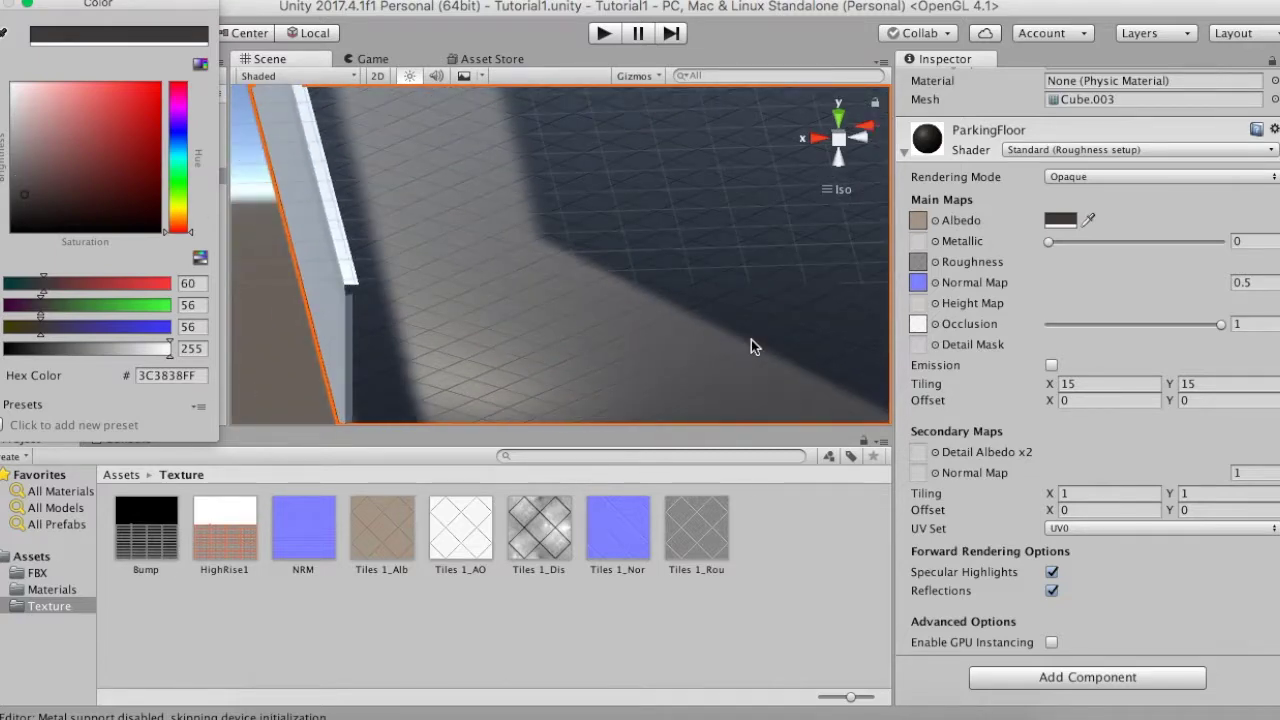
{"action": "left_click", "coordinate": [508, 306], "text": "alt"}
{"action": "mouse_move", "coordinate": [657, 322]}
{"action": "left_mouse_down", "text": "alt"}
{"action": "mouse_move", "coordinate": [487, 245]}
{"action": "mouse_move", "coordinate": [309, 286]}
{"action": "mouse_move", "coordinate": [151, 289]}
{"action": "mouse_move", "coordinate": [323, 277]}
{"action": "left_mouse_up", "text": "alt"}
{"action": "mouse_move", "coordinate": [498, 311]}
{"action": "left_mouse_down", "text": "alt"}
{"action": "mouse_move", "coordinate": [511, 277]}
{"action": "mouse_move", "coordinate": [891, 409]}
{"action": "mouse_move", "coordinate": [1094, 381]}
{"action": "mouse_move", "coordinate": [1063, 337]}
{"action": "mouse_move", "coordinate": [661, 311]}
{"action": "mouse_move", "coordinate": [714, 294]}
{"action": "mouse_move", "coordinate": [594, 257]}
{"action": "mouse_move", "coordinate": [382, 283]}
{"action": "mouse_move", "coordinate": [323, 266]}
{"action": "left_mouse_up", "text": "alt"}
Step: Close in on the parking floor and drag Tiles 1_Dis toward the material's Height Map slot
{"action": "scroll", "coordinate": [661, 311], "scroll_direction": "down", "scroll_amount": 3}
{"action": "scroll", "coordinate": [489, 309], "scroll_direction": "up", "scroll_amount": 2}
{"action": "mouse_move", "coordinate": [586, 349]}
{"action": "left_mouse_down", "text": "alt"}
{"action": "mouse_move", "coordinate": [573, 288]}
{"action": "mouse_move", "coordinate": [534, 251]}
{"action": "mouse_move", "coordinate": [760, 271]}
{"action": "mouse_move", "coordinate": [685, 378]}
{"action": "mouse_move", "coordinate": [586, 343]}
{"action": "mouse_move", "coordinate": [809, 400]}
{"action": "left_mouse_up", "text": "alt"}
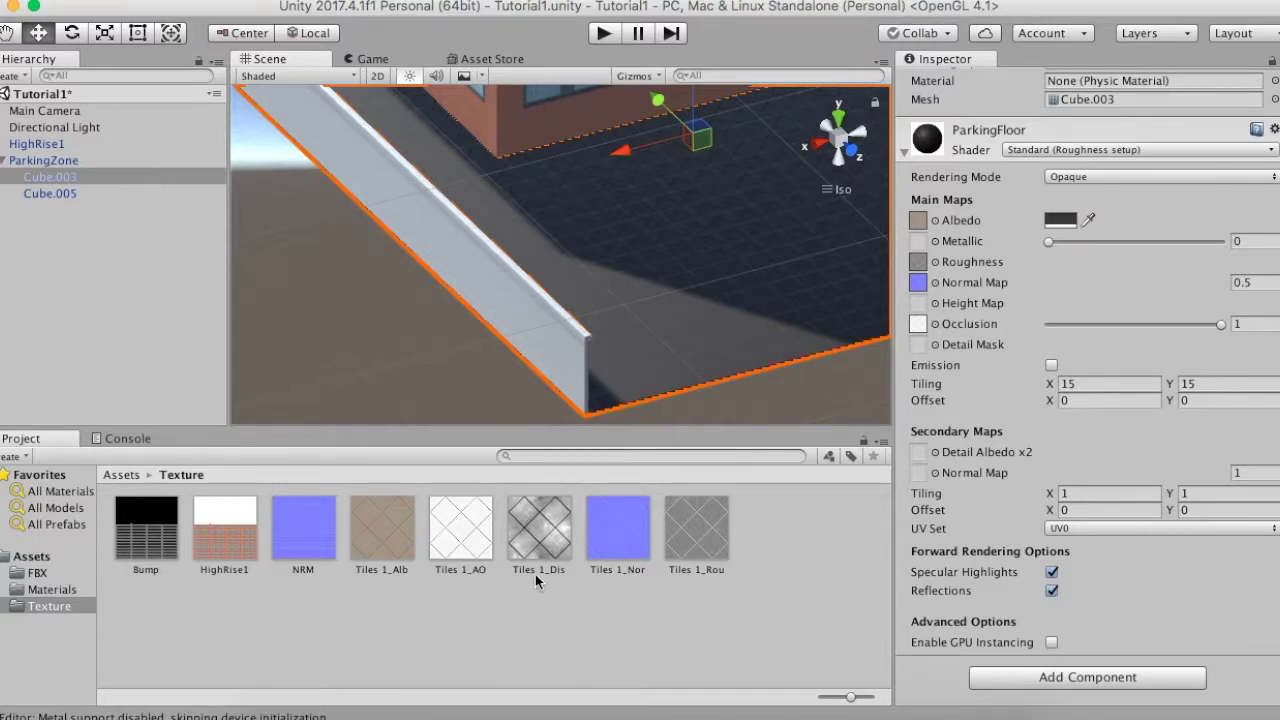
{"action": "mouse_move", "coordinate": [540, 530]}
{"action": "left_mouse_down"}
{"action": "mouse_move", "coordinate": [976, 405]}
{"action": "mouse_move", "coordinate": [917, 311]}
{"action": "left_mouse_up"}
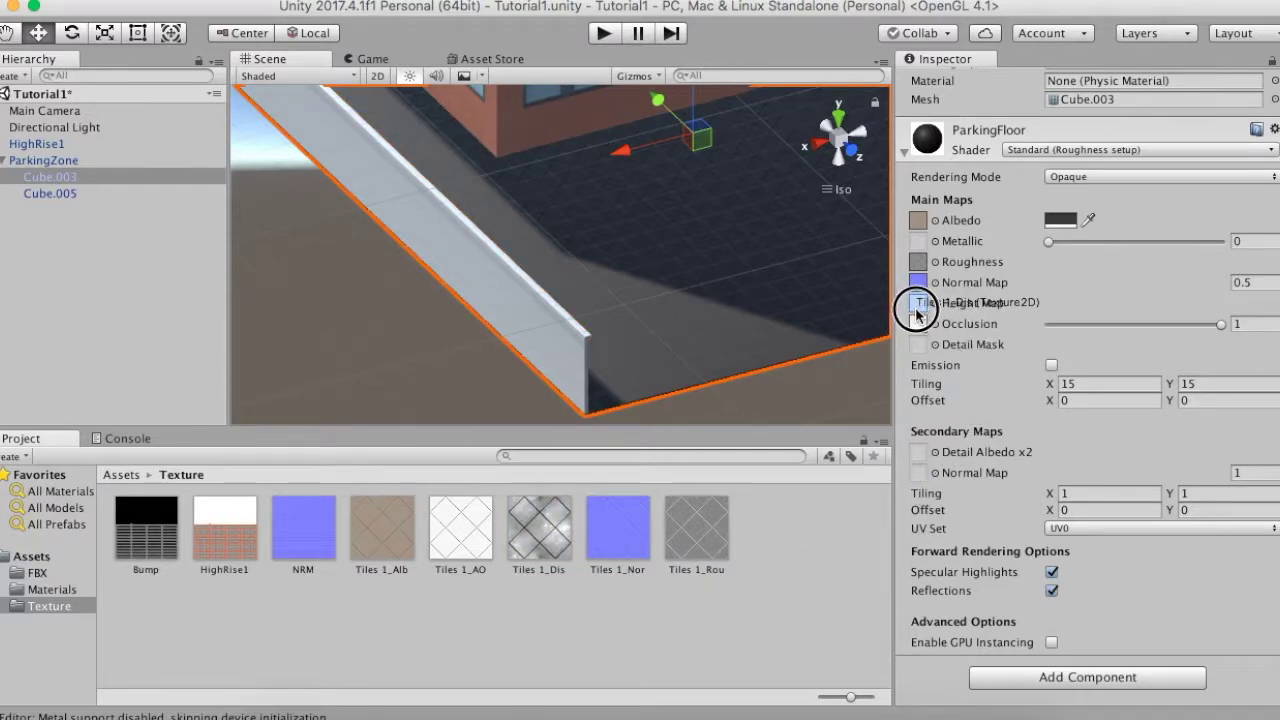
Step: Drop Tiles 1_Dis onto the Height Map slot at 0.02 and inspect the raised tile detail
{"action": "left_click_drag", "start_coordinate": [917, 311], "coordinate": [917, 314]}
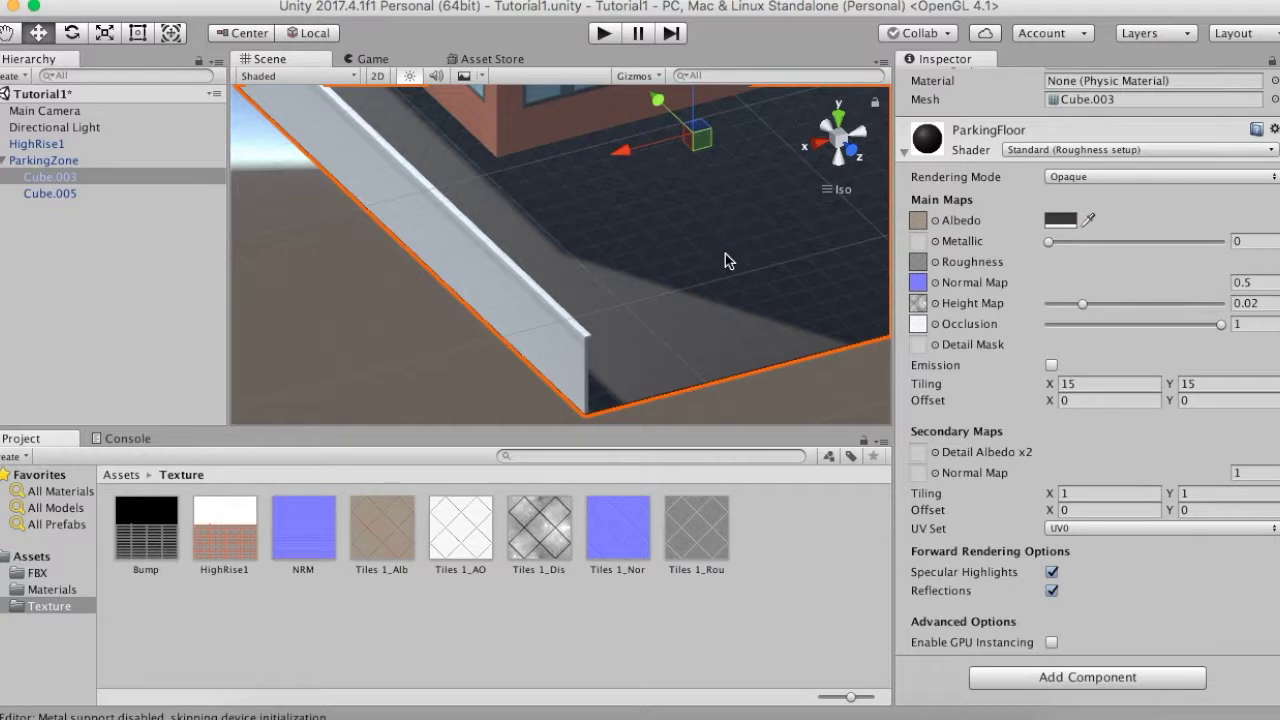
{"action": "left_click_drag", "start_coordinate": [763, 280], "coordinate": [636, 262], "text": "alt"}
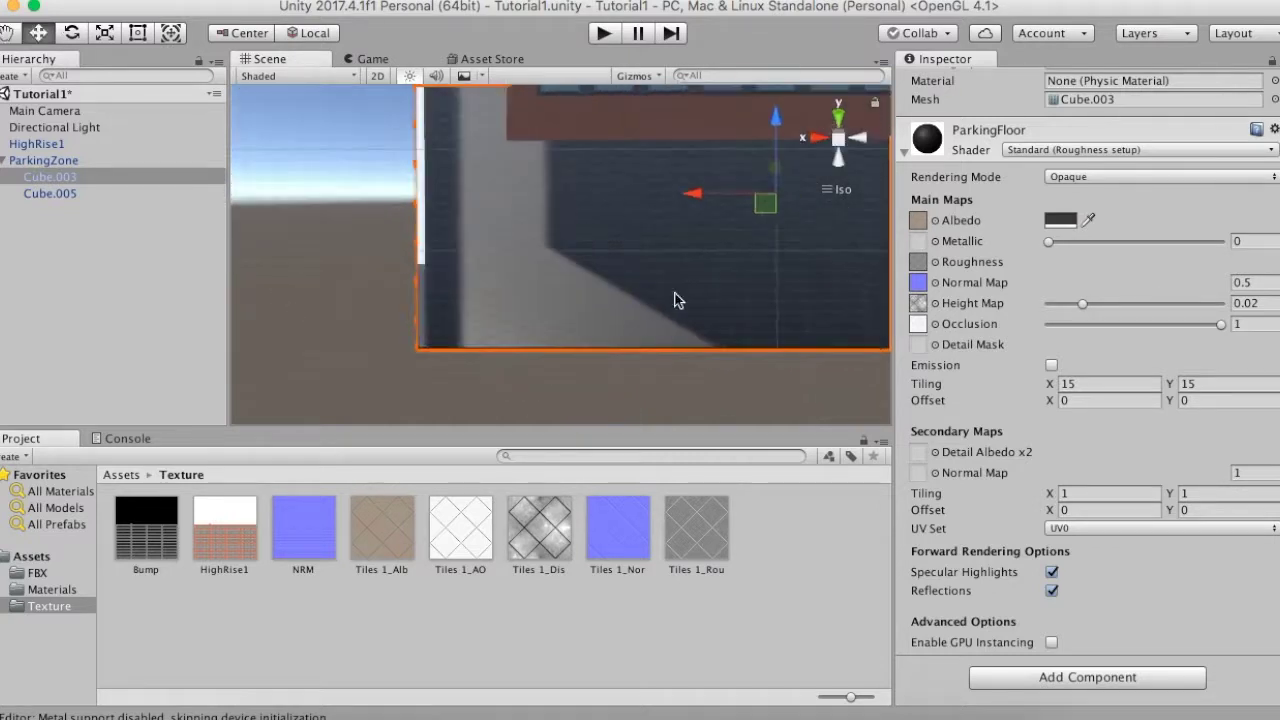
{"action": "scroll", "coordinate": [752, 348], "scroll_direction": "up", "scroll_amount": 2}
{"action": "scroll", "coordinate": [752, 341], "scroll_direction": "up", "scroll_amount": 3}
{"action": "left_click_drag", "start_coordinate": [755, 346], "coordinate": [427, 332], "text": "alt"}
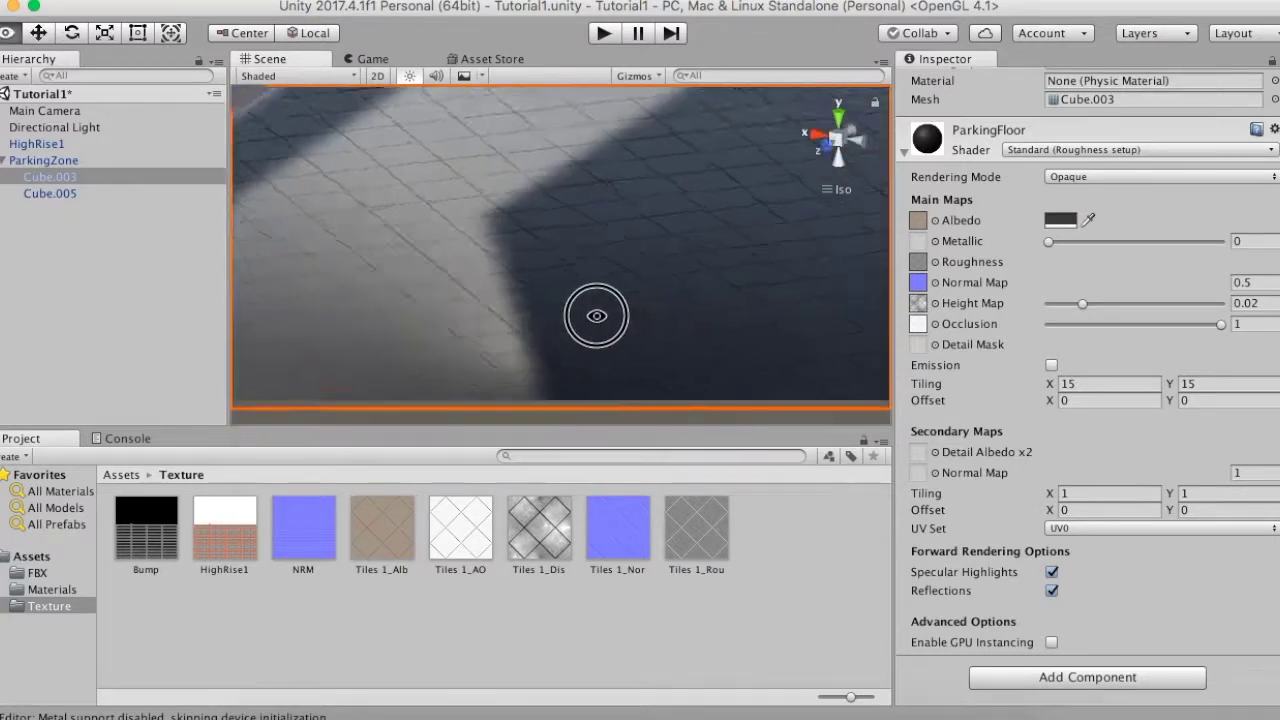
{"action": "mouse_move", "coordinate": [427, 332]}
{"action": "left_mouse_down", "text": "alt"}
{"action": "mouse_move", "coordinate": [572, 334]}
{"action": "mouse_move", "coordinate": [667, 368]}
{"action": "mouse_move", "coordinate": [457, 349]}
{"action": "mouse_move", "coordinate": [794, 346]}
{"action": "mouse_move", "coordinate": [903, 331]}
{"action": "mouse_move", "coordinate": [1054, 342]}
{"action": "mouse_move", "coordinate": [637, 337]}
{"action": "left_mouse_up", "text": "alt"}
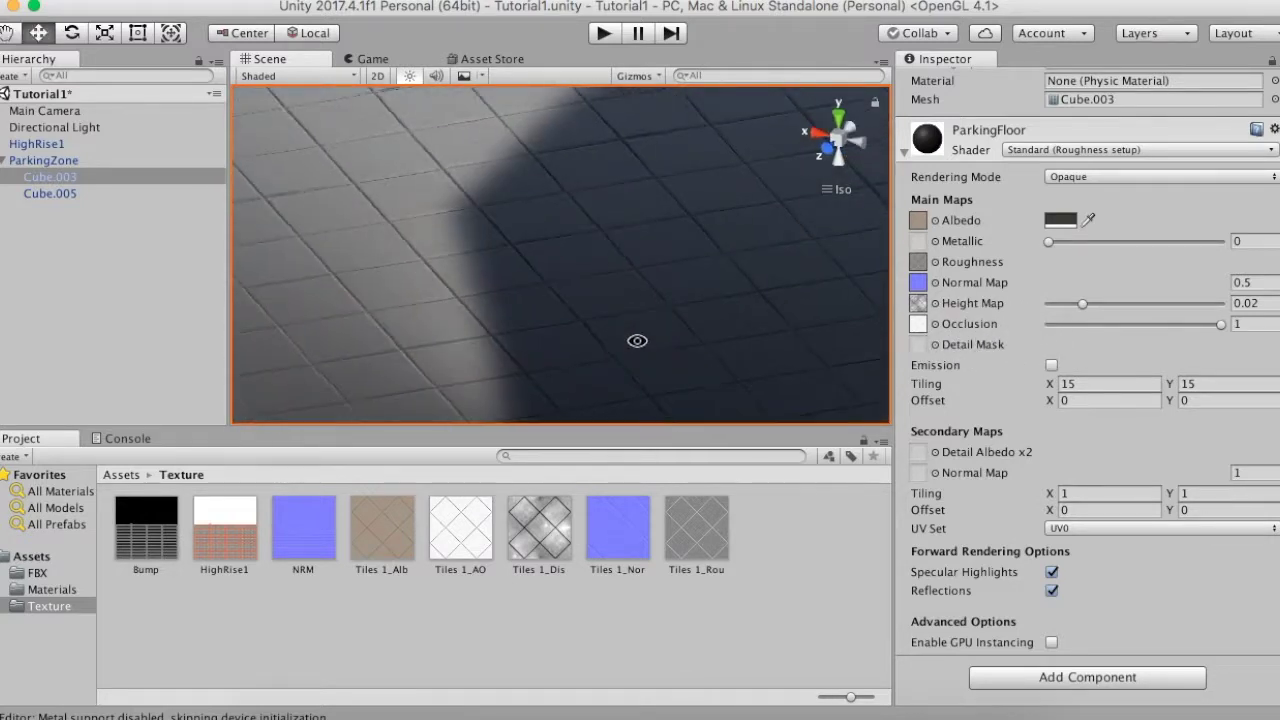
Step: Orbit out to the whole tiled floor and select the HighRise1 building
{"action": "scroll", "coordinate": [636, 343], "scroll_direction": "down", "scroll_amount": 3}
{"action": "scroll", "coordinate": [636, 343], "scroll_direction": "down", "scroll_amount": 3}
{"action": "mouse_move", "coordinate": [636, 343]}
{"action": "left_mouse_down", "text": "alt"}
{"action": "mouse_move", "coordinate": [864, 366]}
{"action": "mouse_move", "coordinate": [786, 386]}
{"action": "mouse_move", "coordinate": [714, 323]}
{"action": "left_mouse_up", "text": "alt"}
{"action": "mouse_move", "coordinate": [751, 363]}
{"action": "left_mouse_down", "text": "alt"}
{"action": "mouse_move", "coordinate": [657, 348]}
{"action": "mouse_move", "coordinate": [721, 355]}
{"action": "mouse_move", "coordinate": [677, 329]}
{"action": "mouse_move", "coordinate": [787, 269]}
{"action": "mouse_move", "coordinate": [691, 414]}
{"action": "mouse_move", "coordinate": [629, 236]}
{"action": "left_mouse_up", "text": "alt"}
{"action": "left_click", "coordinate": [629, 236]}
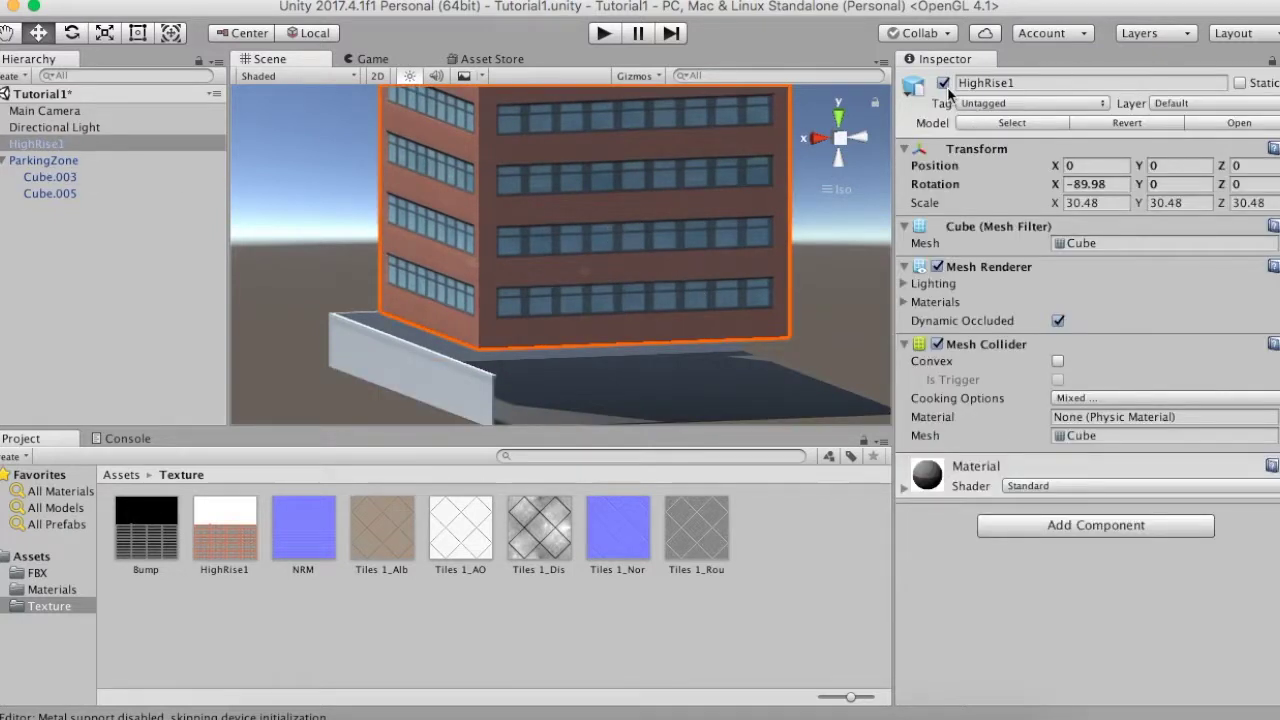
Step: Deactivate HighRise1 and view the parking slab and its raised edge from above
{"action": "left_click", "coordinate": [943, 84]}
{"action": "mouse_move", "coordinate": [743, 283]}
{"action": "left_mouse_down", "text": "alt"}
{"action": "mouse_move", "coordinate": [569, 411]}
{"action": "mouse_move", "coordinate": [603, 410]}
{"action": "mouse_move", "coordinate": [666, 366]}
{"action": "mouse_move", "coordinate": [646, 214]}
{"action": "mouse_move", "coordinate": [634, 294]}
{"action": "mouse_move", "coordinate": [874, 229]}
{"action": "mouse_move", "coordinate": [374, 266]}
{"action": "mouse_move", "coordinate": [229, 314]}
{"action": "mouse_move", "coordinate": [677, 397]}
{"action": "mouse_move", "coordinate": [917, 380]}
{"action": "mouse_move", "coordinate": [874, 383]}
{"action": "mouse_move", "coordinate": [852, 459]}
{"action": "mouse_move", "coordinate": [751, 334]}
{"action": "mouse_move", "coordinate": [729, 243]}
{"action": "mouse_move", "coordinate": [654, 191]}
{"action": "mouse_move", "coordinate": [694, 267]}
{"action": "left_mouse_up", "text": "alt"}
{"action": "scroll", "coordinate": [636, 295], "scroll_direction": "up", "scroll_amount": 2}
{"action": "scroll", "coordinate": [636, 300], "scroll_direction": "up", "scroll_amount": 2}
{"action": "scroll", "coordinate": [740, 328], "scroll_direction": "up", "scroll_amount": 2}
{"action": "scroll", "coordinate": [742, 326], "scroll_direction": "up", "scroll_amount": 2}
{"action": "mouse_move", "coordinate": [599, 285]}
{"action": "left_mouse_down", "text": "alt"}
{"action": "mouse_move", "coordinate": [643, 223]}
{"action": "mouse_move", "coordinate": [579, 154]}
{"action": "mouse_move", "coordinate": [600, 154]}
{"action": "left_mouse_up", "text": "alt"}
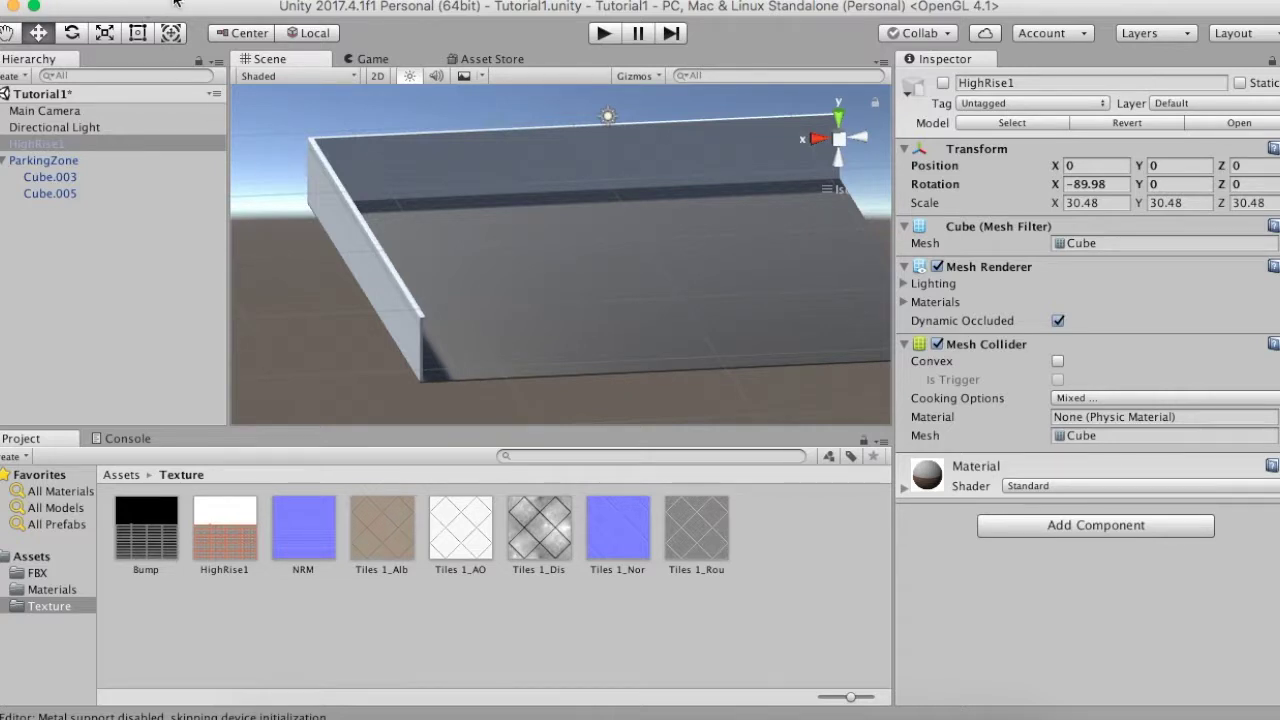
Step: Start importing the standard Characters package from the Assets folder's context menu
{"action": "right_click", "coordinate": [96, 283]}
{"action": "left_click", "coordinate": [582, 604]}
{"action": "left_click", "coordinate": [40, 562]}
{"action": "right_click", "coordinate": [568, 531]}
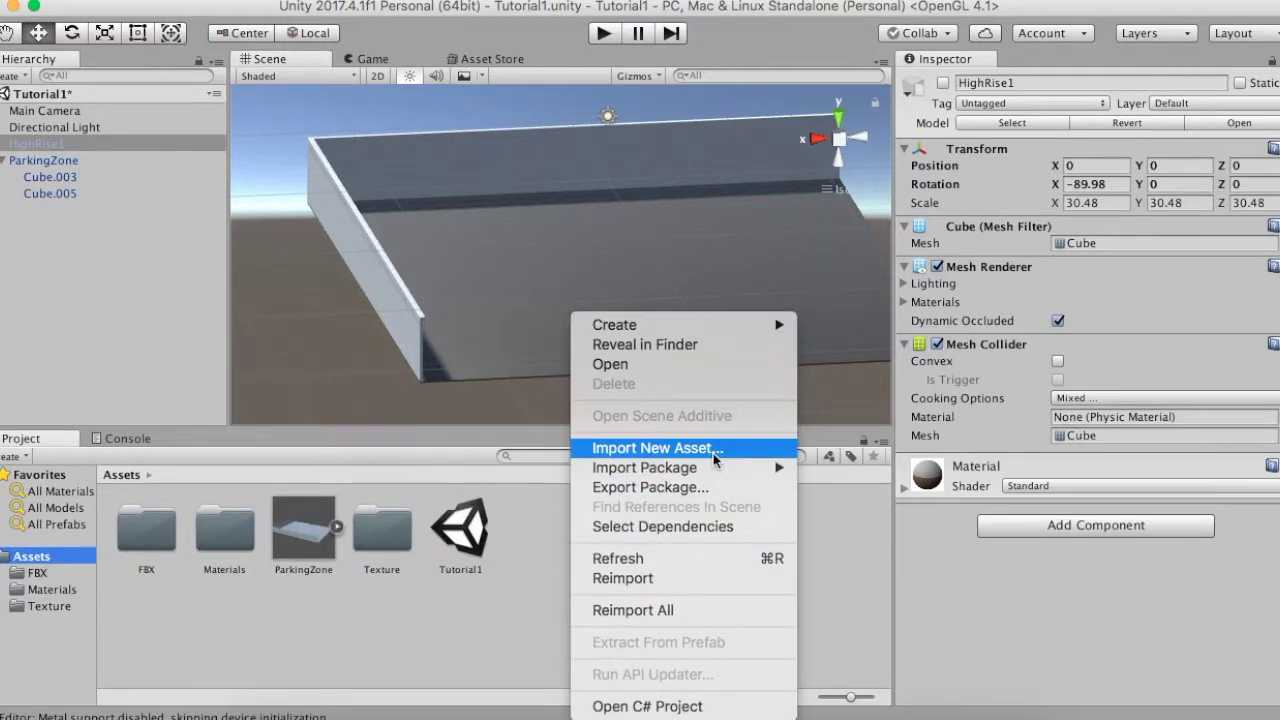
{"action": "mouse_move", "coordinate": [645, 468]}
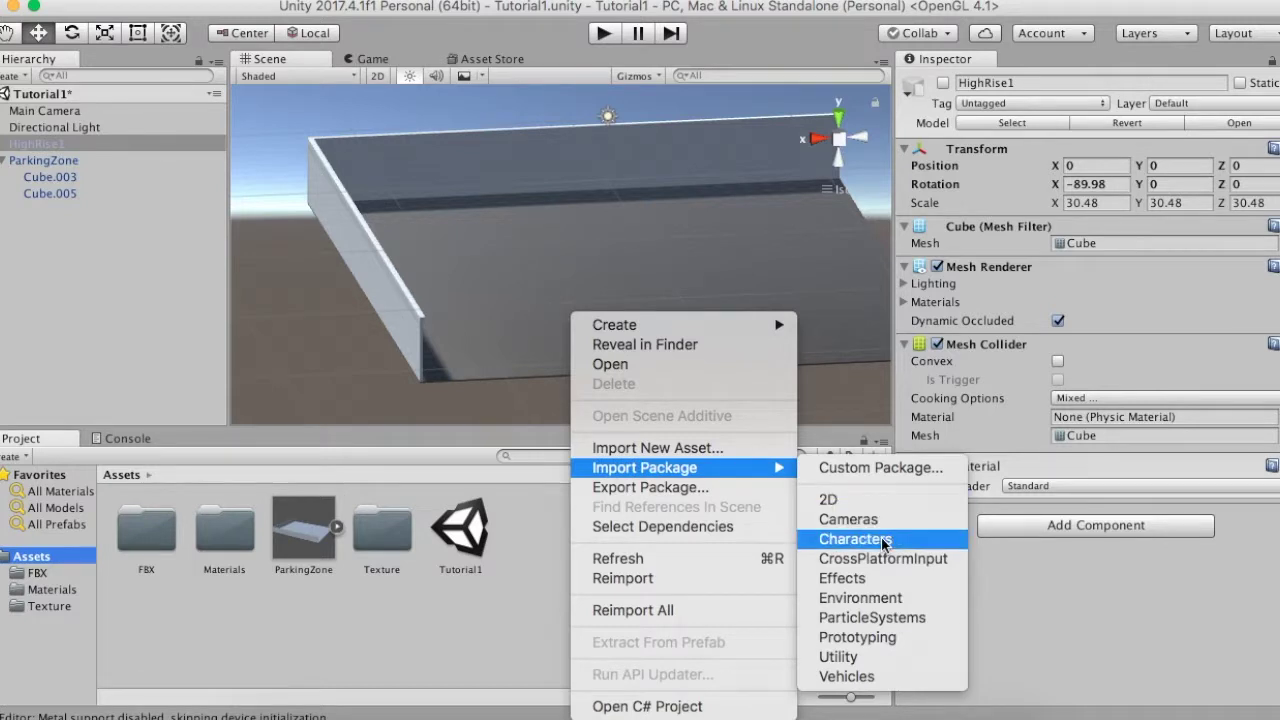
{"action": "left_click", "coordinate": [884, 544]}
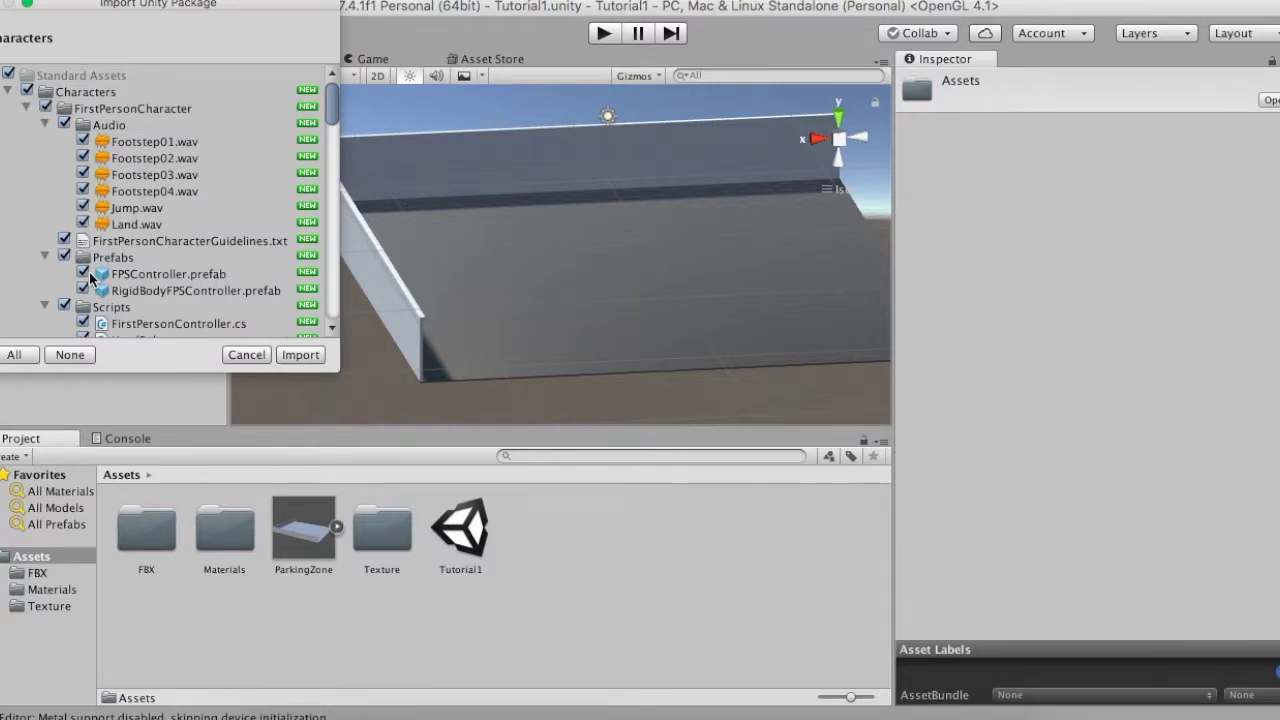
Step: Exclude RollerBall, ThirdPersonCharacter and Sprites from the package import
{"action": "scroll", "coordinate": [90, 277], "scroll_direction": "down", "scroll_amount": 1}
{"action": "scroll", "coordinate": [77, 266], "scroll_direction": "down", "scroll_amount": 1}
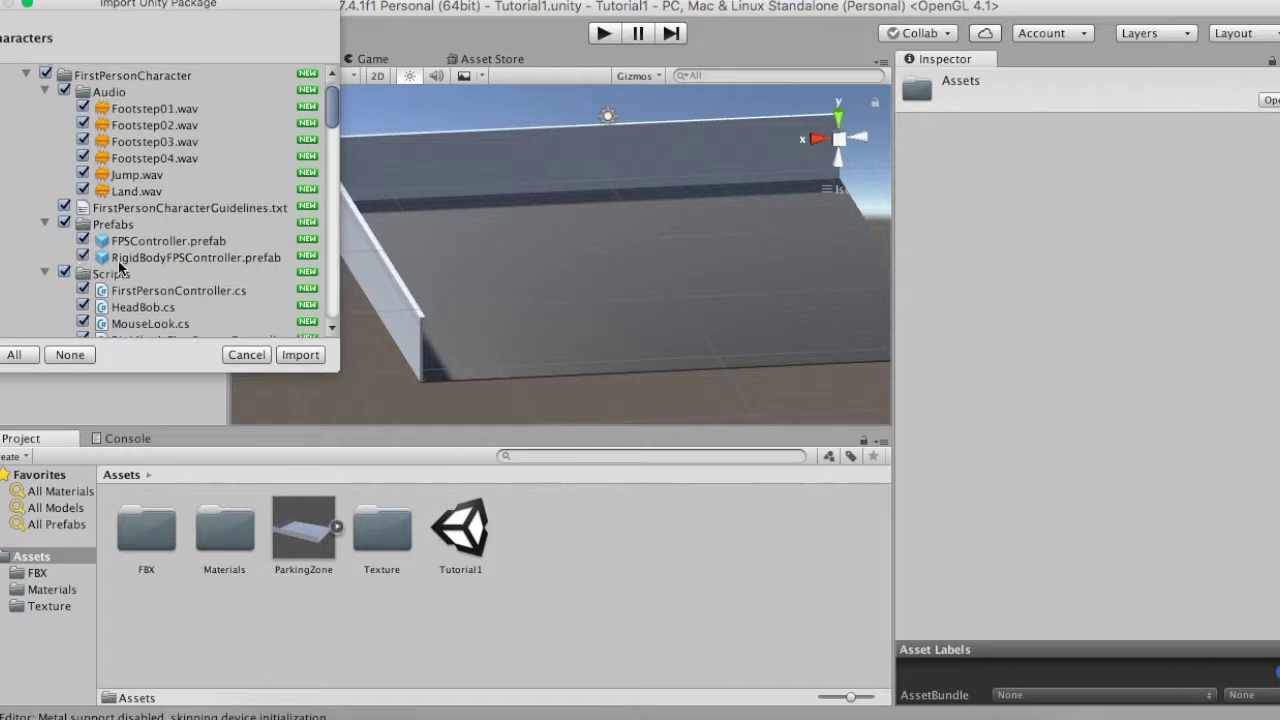
{"action": "scroll", "coordinate": [150, 276], "scroll_direction": "down", "scroll_amount": 1}
{"action": "scroll", "coordinate": [148, 277], "scroll_direction": "down", "scroll_amount": 4}
{"action": "scroll", "coordinate": [145, 278], "scroll_direction": "down", "scroll_amount": 1}
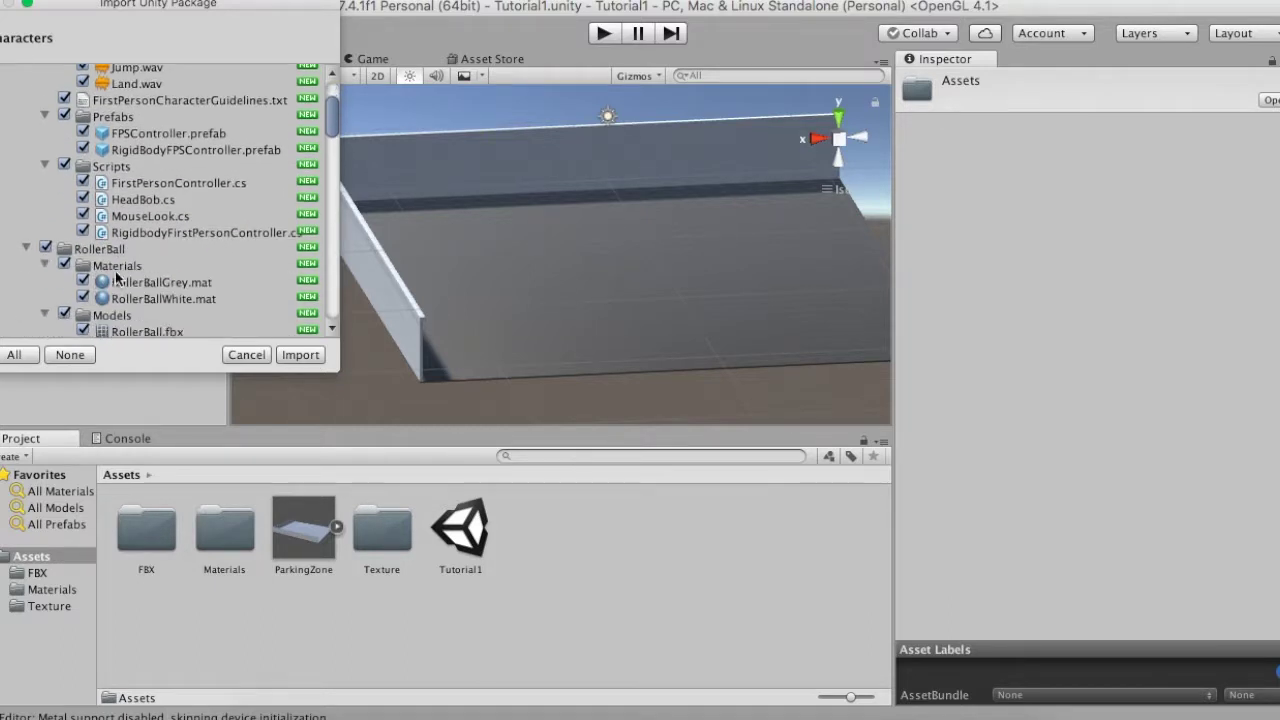
{"action": "left_click", "coordinate": [44, 249]}
{"action": "scroll", "coordinate": [60, 255], "scroll_direction": "down", "scroll_amount": 2}
{"action": "scroll", "coordinate": [150, 300], "scroll_direction": "down", "scroll_amount": 17}
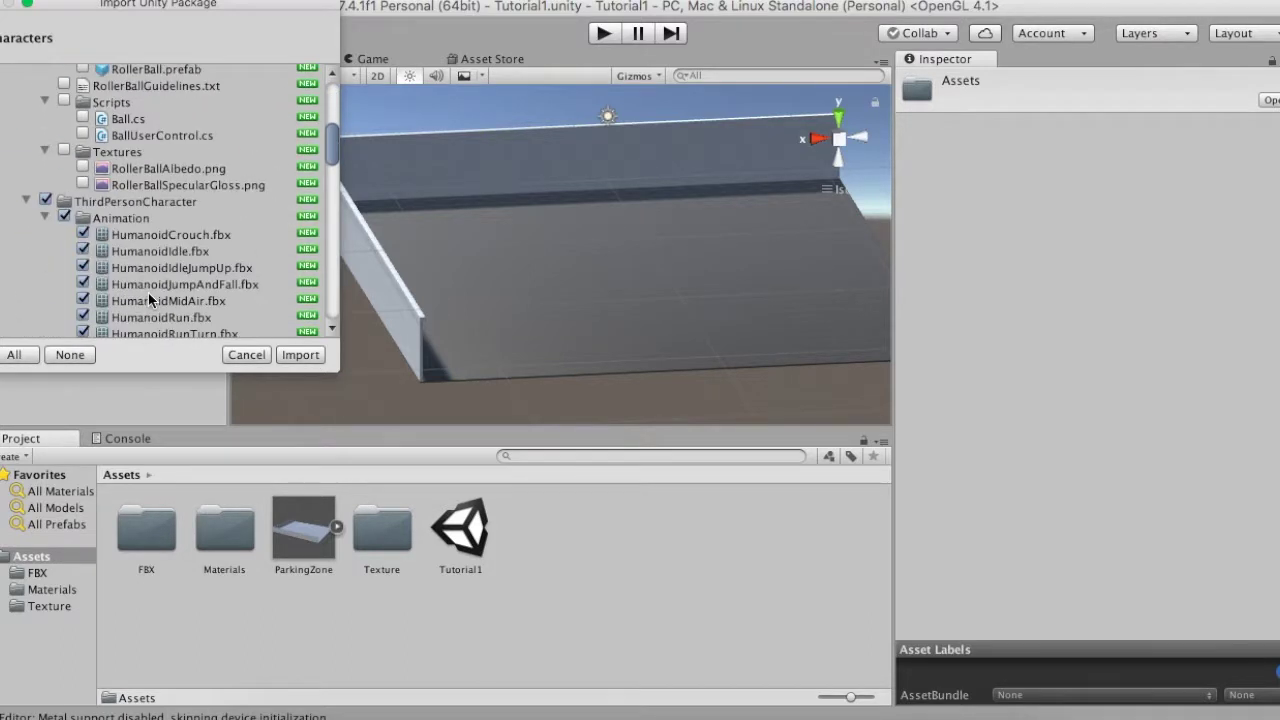
{"action": "left_click", "coordinate": [44, 198]}
{"action": "scroll", "coordinate": [151, 285], "scroll_direction": "down", "scroll_amount": 5}
{"action": "scroll", "coordinate": [151, 285], "scroll_direction": "down", "scroll_amount": 5}
{"action": "scroll", "coordinate": [151, 288], "scroll_direction": "down", "scroll_amount": 2}
{"action": "scroll", "coordinate": [151, 288], "scroll_direction": "down", "scroll_amount": 5}
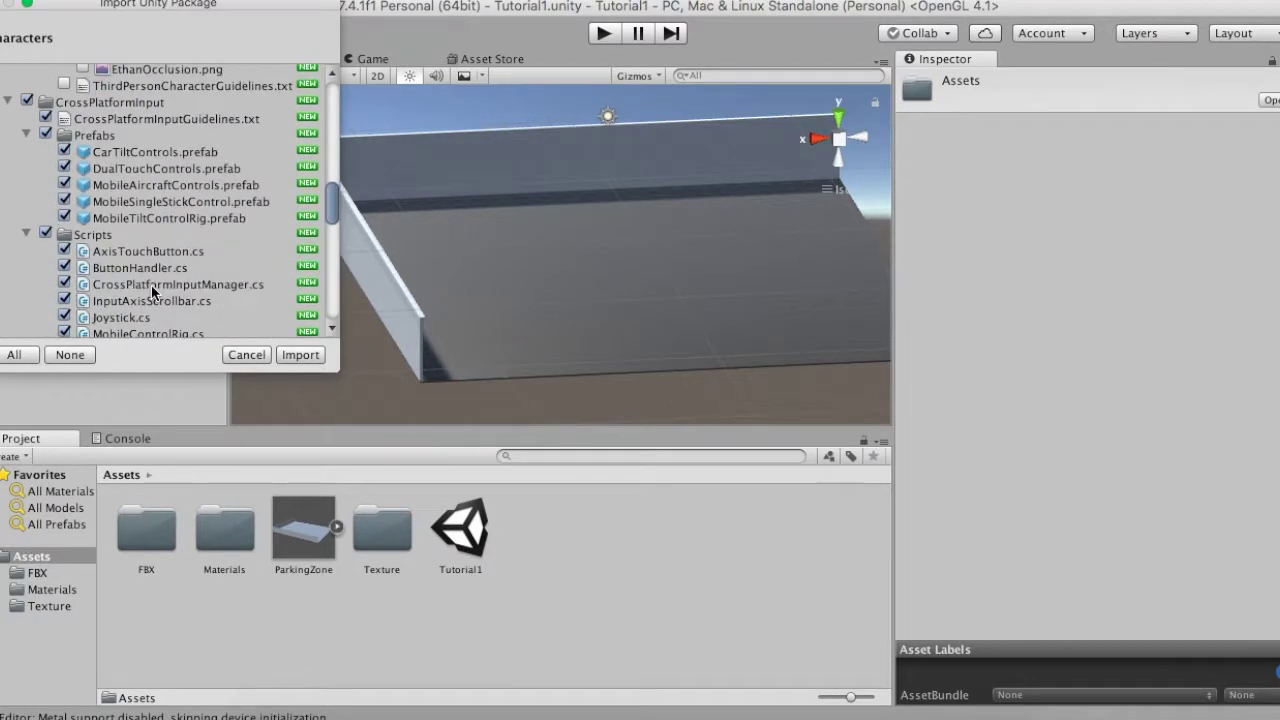
{"action": "scroll", "coordinate": [151, 290], "scroll_direction": "down", "scroll_amount": 5}
{"action": "scroll", "coordinate": [151, 290], "scroll_direction": "down", "scroll_amount": 5}
{"action": "scroll", "coordinate": [151, 290], "scroll_direction": "down", "scroll_amount": 3}
{"action": "left_click", "coordinate": [44, 237]}
Step: Review the remaining checked items and import the first-person character assets
{"action": "scroll", "coordinate": [184, 304], "scroll_direction": "down", "scroll_amount": 13}
{"action": "scroll", "coordinate": [184, 304], "scroll_direction": "down", "scroll_amount": 10}
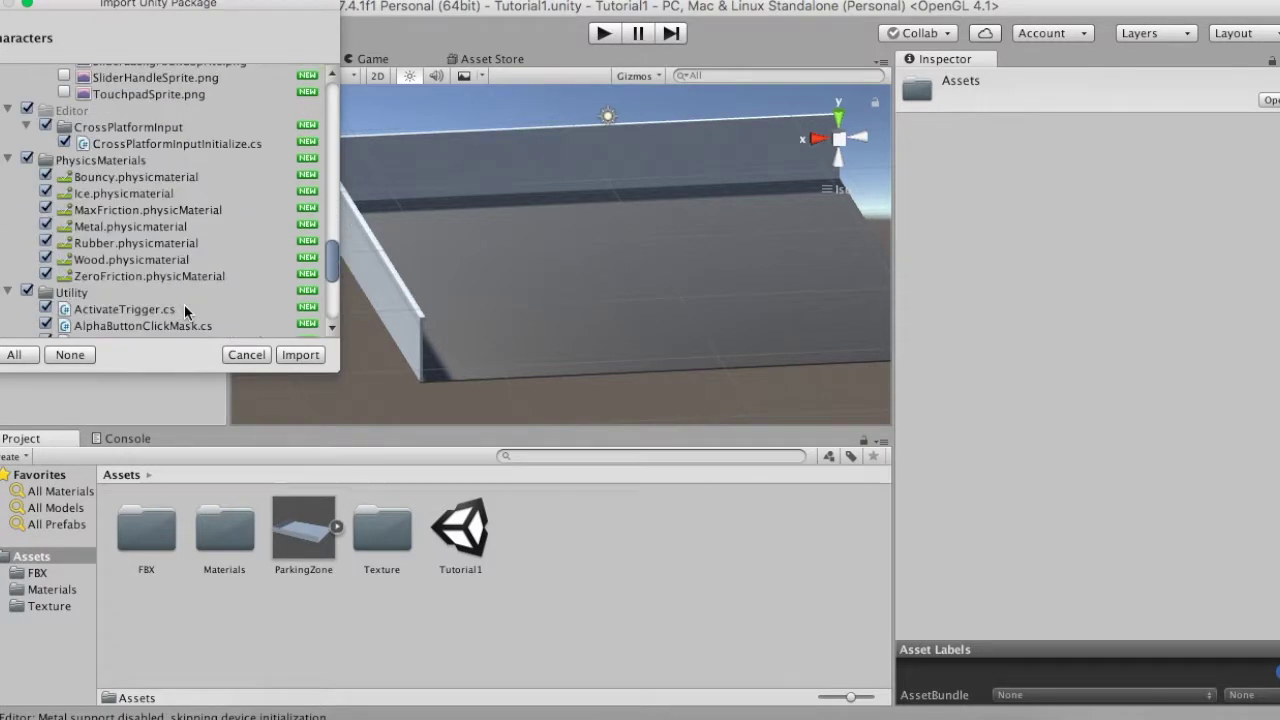
{"action": "left_click", "coordinate": [27, 158]}
{"action": "scroll", "coordinate": [191, 268], "scroll_direction": "down", "scroll_amount": 5}
{"action": "scroll", "coordinate": [191, 274], "scroll_direction": "down", "scroll_amount": 13}
{"action": "scroll", "coordinate": [192, 273], "scroll_direction": "down", "scroll_amount": 2}
{"action": "scroll", "coordinate": [192, 273], "scroll_direction": "down", "scroll_amount": 3}
{"action": "scroll", "coordinate": [191, 270], "scroll_direction": "up", "scroll_amount": 5}
{"action": "scroll", "coordinate": [191, 270], "scroll_direction": "up", "scroll_amount": 5}
{"action": "scroll", "coordinate": [191, 270], "scroll_direction": "up", "scroll_amount": 5}
{"action": "scroll", "coordinate": [191, 270], "scroll_direction": "up", "scroll_amount": 5}
{"action": "scroll", "coordinate": [193, 272], "scroll_direction": "up", "scroll_amount": 5}
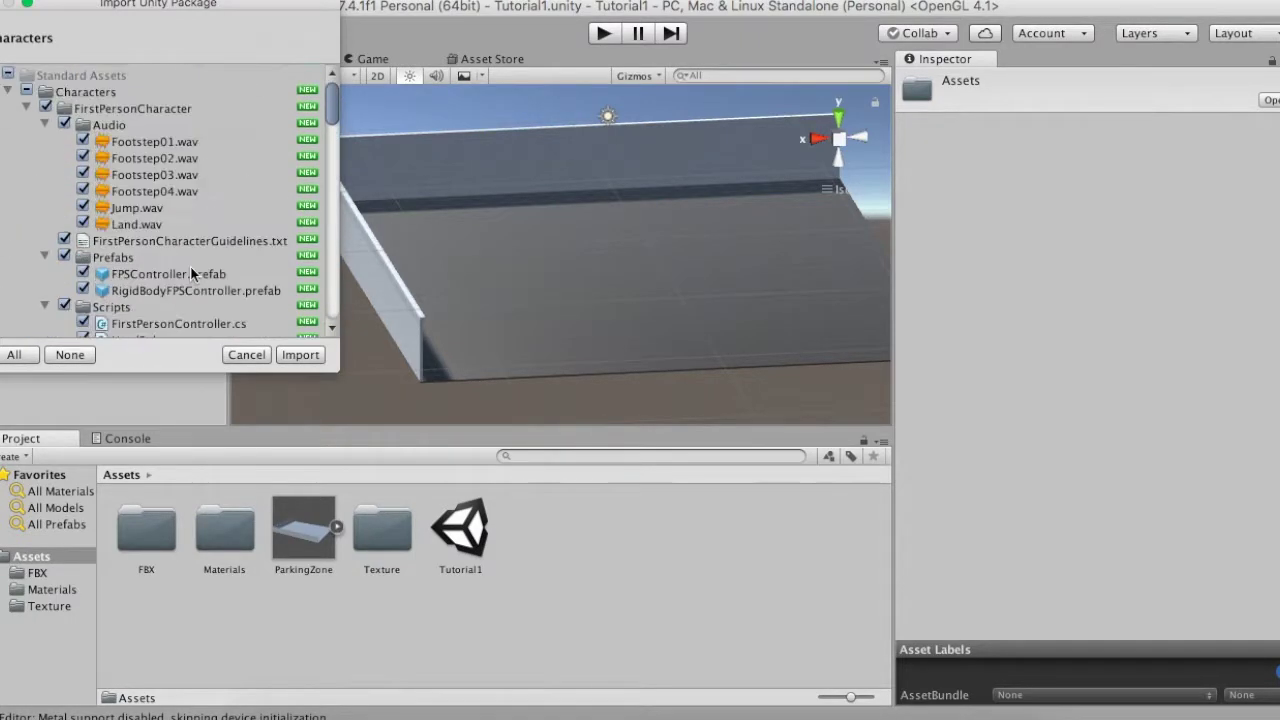
{"action": "left_click", "coordinate": [300, 354]}
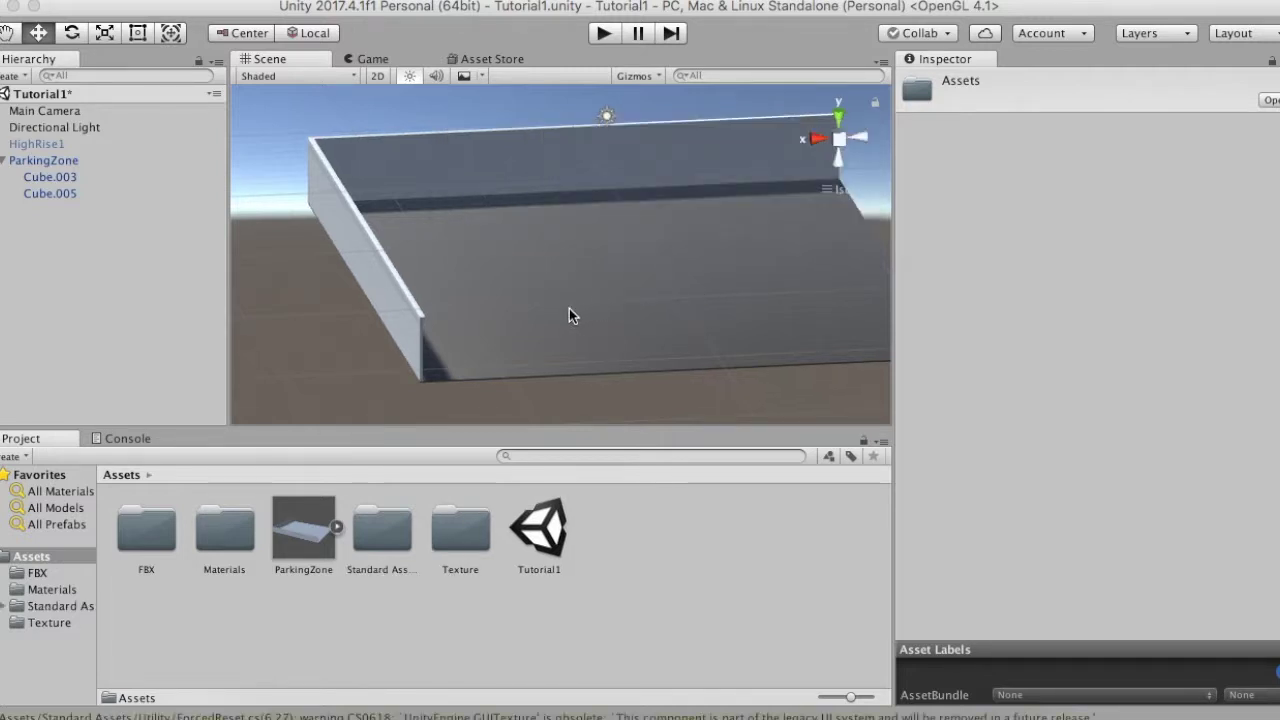
Step: Close in over the parking floor and expand Standard Assets in the Project window
{"action": "mouse_move", "coordinate": [560, 320]}
{"action": "left_mouse_down", "text": "alt"}
{"action": "mouse_move", "coordinate": [697, 317]}
{"action": "mouse_move", "coordinate": [657, 300]}
{"action": "left_mouse_up", "text": "alt"}
{"action": "scroll", "coordinate": [677, 383], "scroll_direction": "up", "scroll_amount": 3}
{"action": "scroll", "coordinate": [771, 326], "scroll_direction": "up", "scroll_amount": 5}
{"action": "mouse_move", "coordinate": [771, 326]}
{"action": "left_mouse_down", "text": "alt"}
{"action": "mouse_move", "coordinate": [538, 364]}
{"action": "mouse_move", "coordinate": [629, 334]}
{"action": "mouse_move", "coordinate": [658, 371]}
{"action": "left_mouse_up", "text": "alt"}
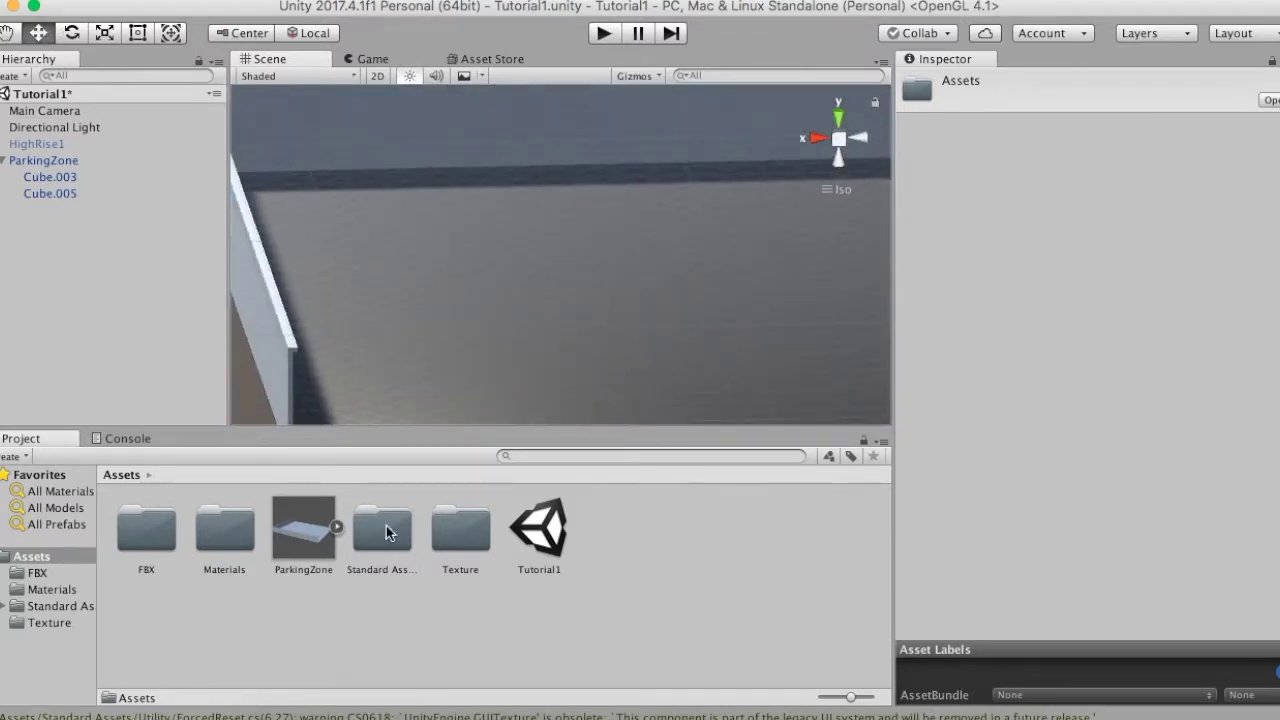
{"action": "left_click", "coordinate": [30, 607]}
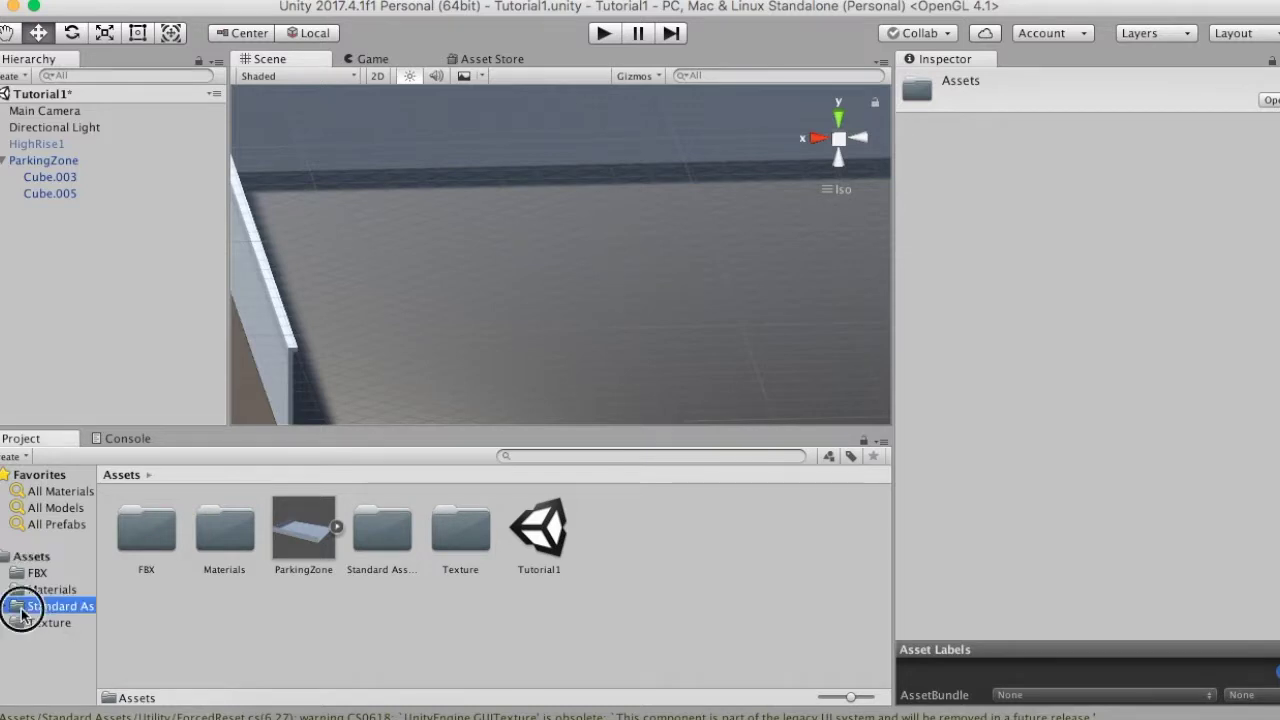
{"action": "left_click", "coordinate": [3, 607]}
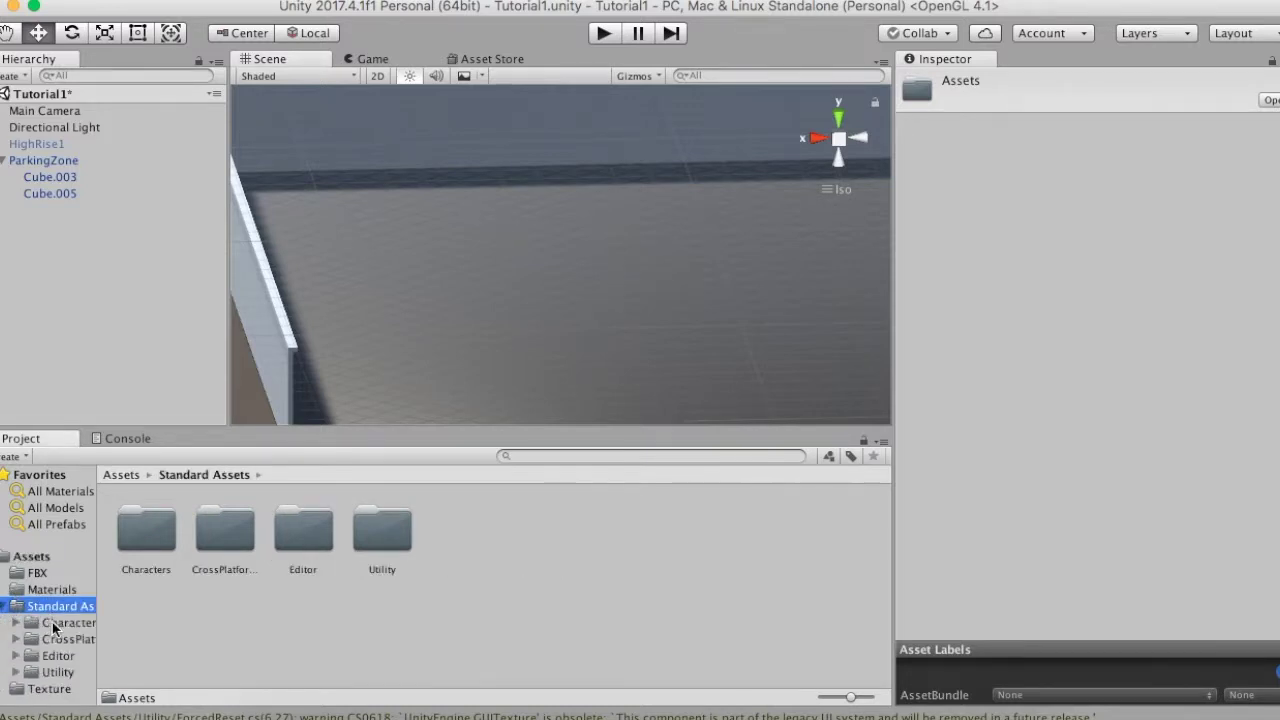
Step: Open Characters > FirstPersonCharacter > Prefabs and drag FPSController into the scene
{"action": "left_click", "coordinate": [58, 622]}
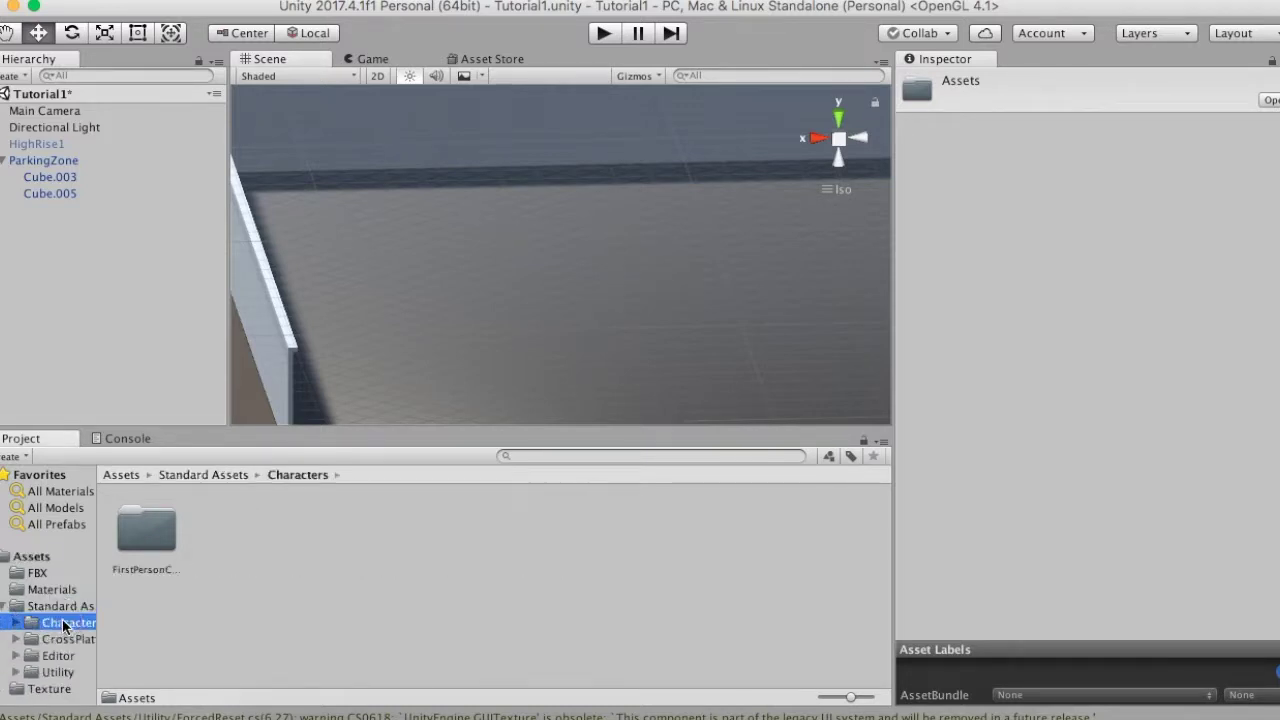
{"action": "double_click", "coordinate": [142, 565]}
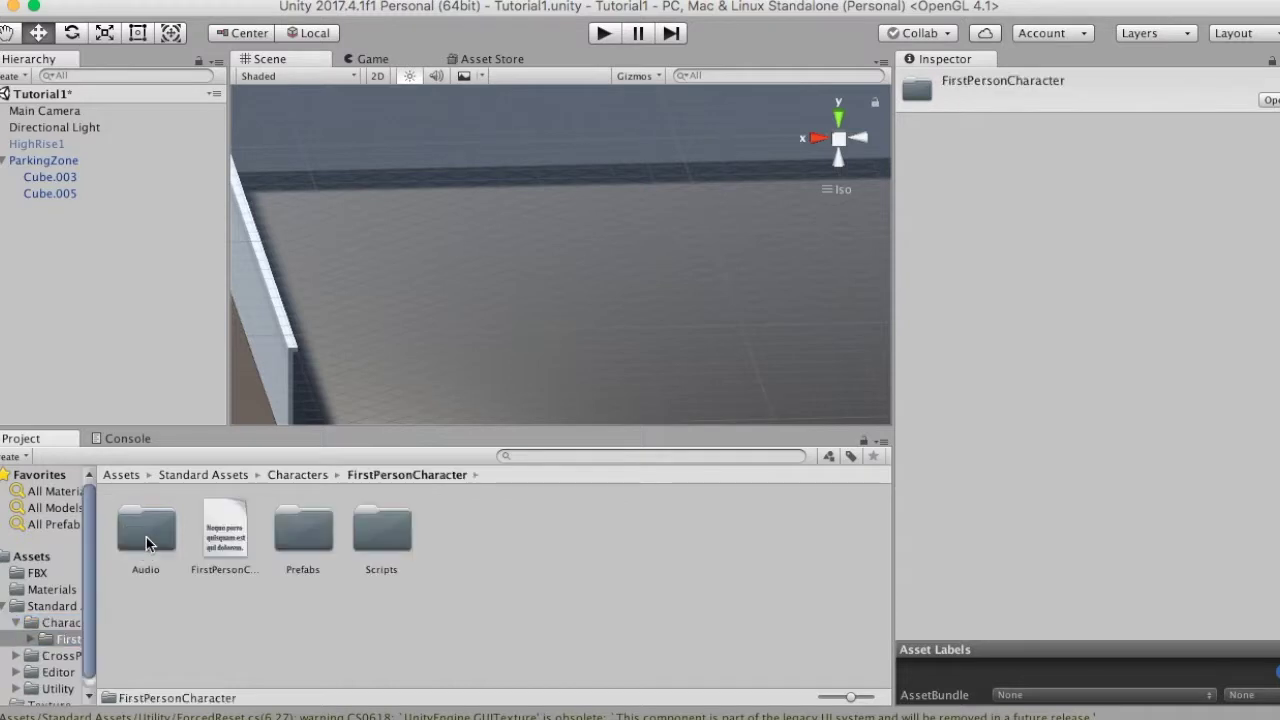
{"action": "double_click", "coordinate": [306, 530]}
{"action": "left_click_drag", "start_coordinate": [157, 545], "coordinate": [46, 237]}
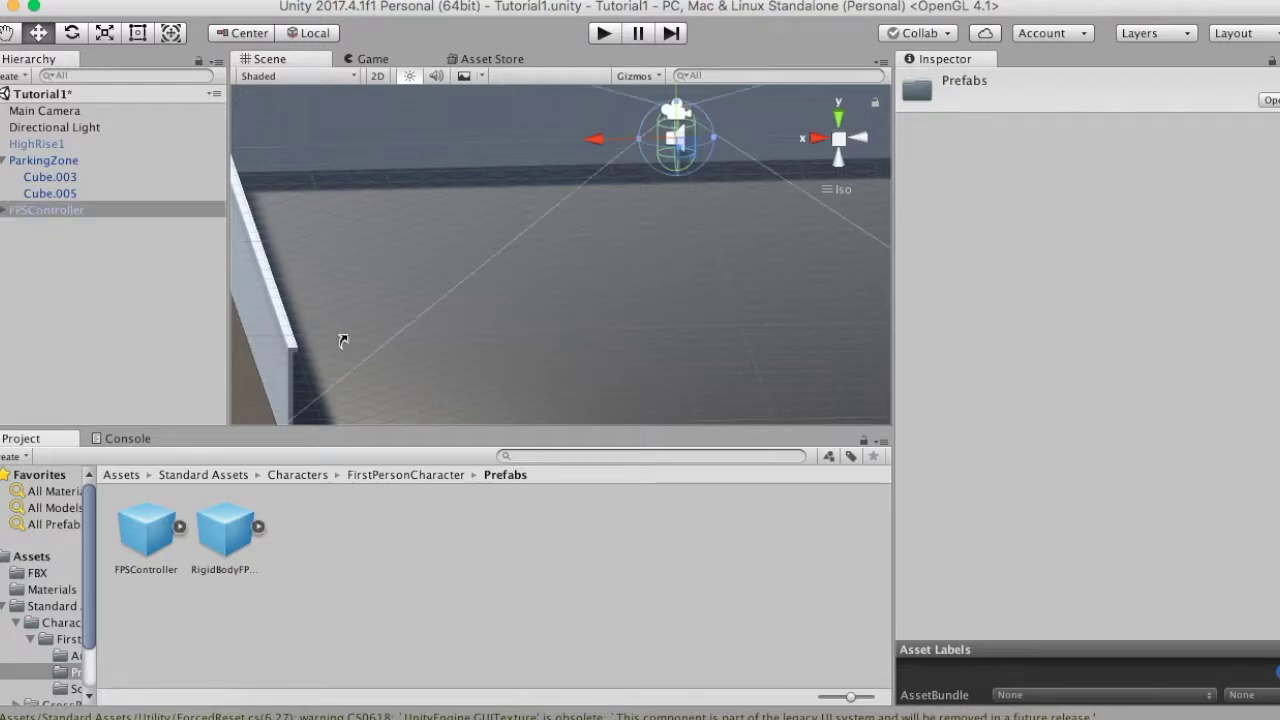
Step: Lower the FPSController onto the parking floor at Y −2.1 and enter Play mode
{"action": "scroll", "coordinate": [712, 305], "scroll_direction": "down", "scroll_amount": 3}
{"action": "mouse_move", "coordinate": [712, 305]}
{"action": "left_mouse_down", "text": "alt"}
{"action": "mouse_move", "coordinate": [780, 355]}
{"action": "mouse_move", "coordinate": [594, 306]}
{"action": "mouse_move", "coordinate": [657, 263]}
{"action": "mouse_move", "coordinate": [723, 284]}
{"action": "left_mouse_up", "text": "alt"}
{"action": "mouse_move", "coordinate": [603, 297]}
{"action": "left_mouse_down", "text": "alt"}
{"action": "mouse_move", "coordinate": [509, 303]}
{"action": "mouse_move", "coordinate": [471, 277]}
{"action": "mouse_move", "coordinate": [663, 317]}
{"action": "mouse_move", "coordinate": [376, 144]}
{"action": "left_mouse_up", "text": "alt"}
{"action": "left_click_drag", "start_coordinate": [290, 110], "coordinate": [285, 195]}
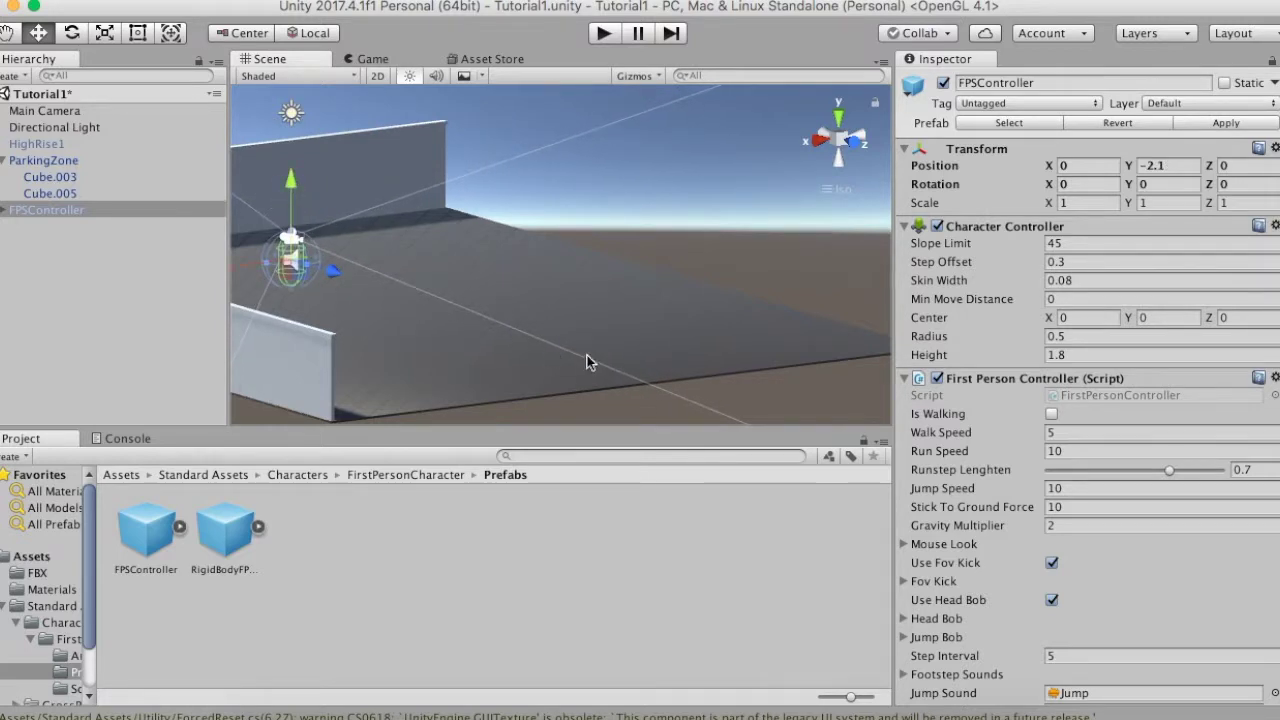
{"action": "left_click_drag", "start_coordinate": [587, 362], "coordinate": [357, 366], "text": "alt"}
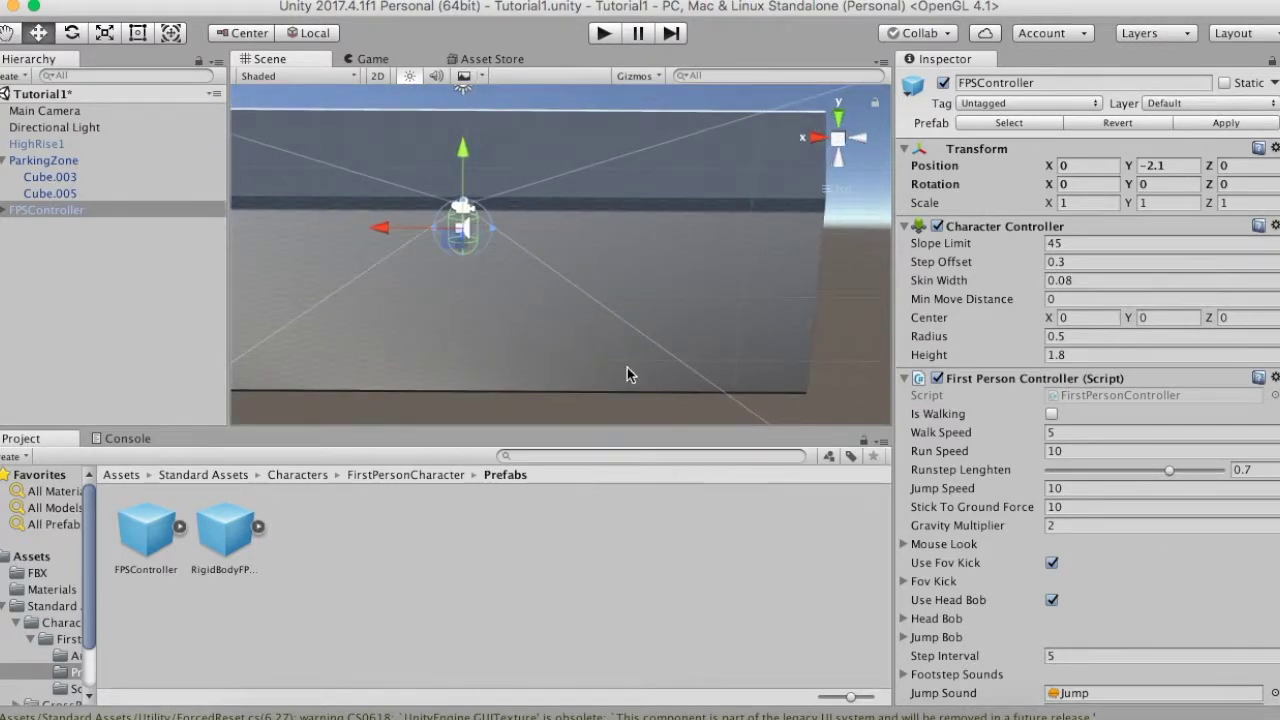
{"action": "left_click", "coordinate": [605, 37]}
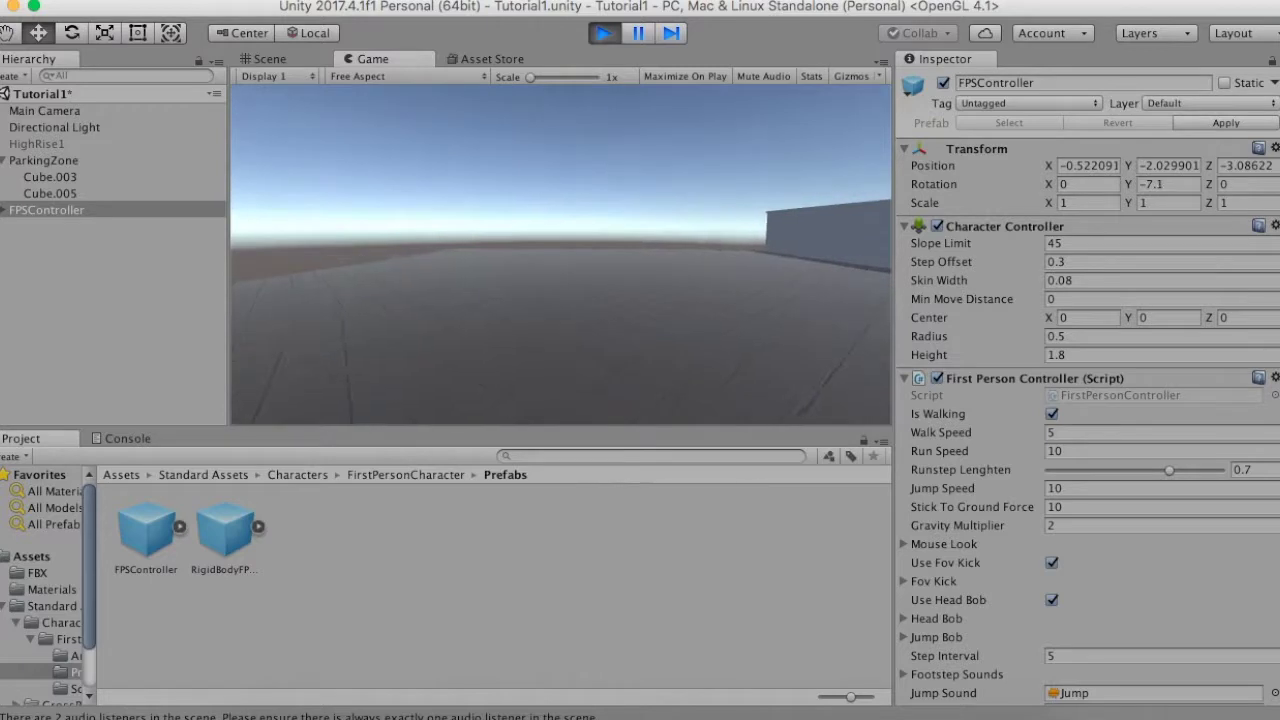
Step: Walk forward across the parking floor while looking down at the tile texture
{"action": "key", "text": "w"}
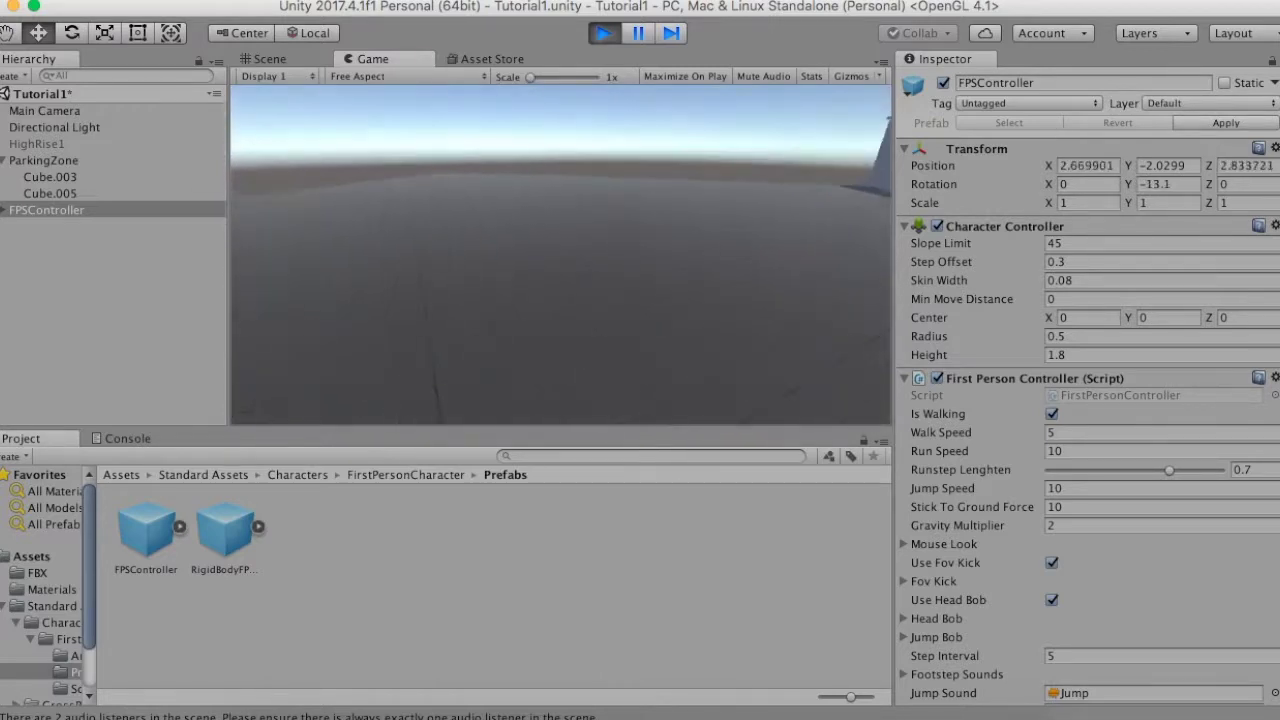
{"action": "key", "text": "w"}
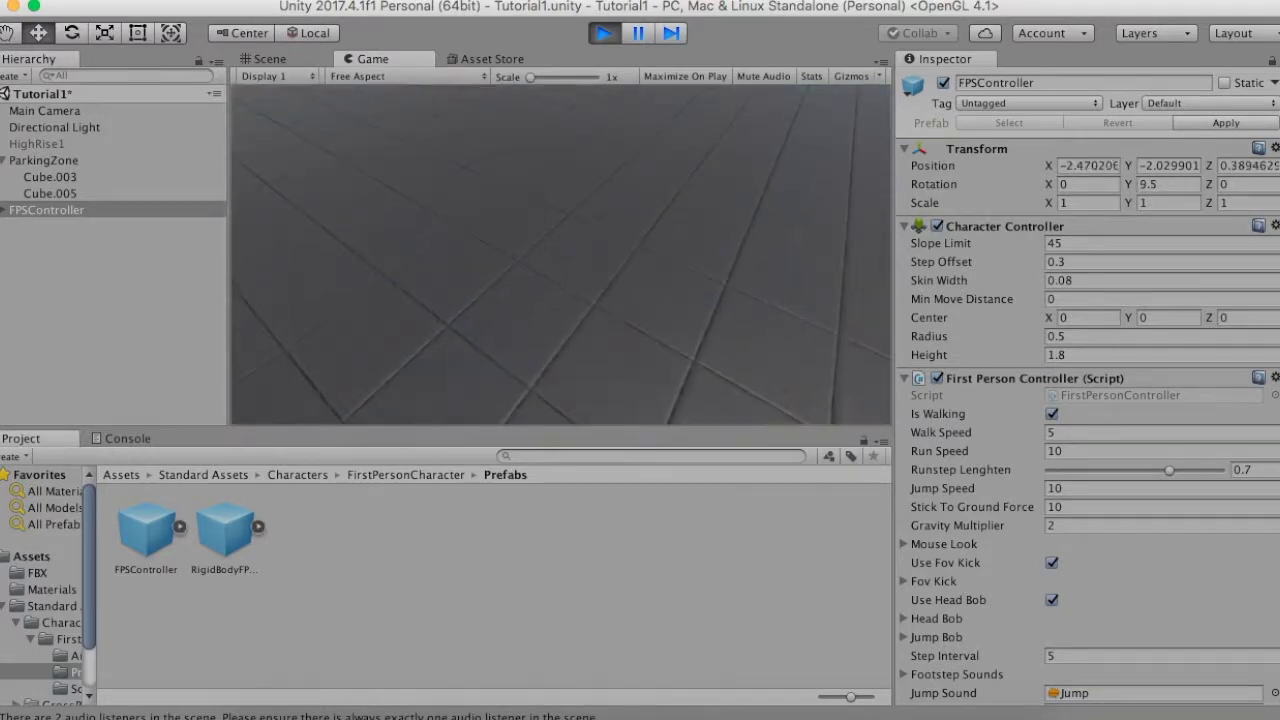
{"action": "key", "text": "w"}
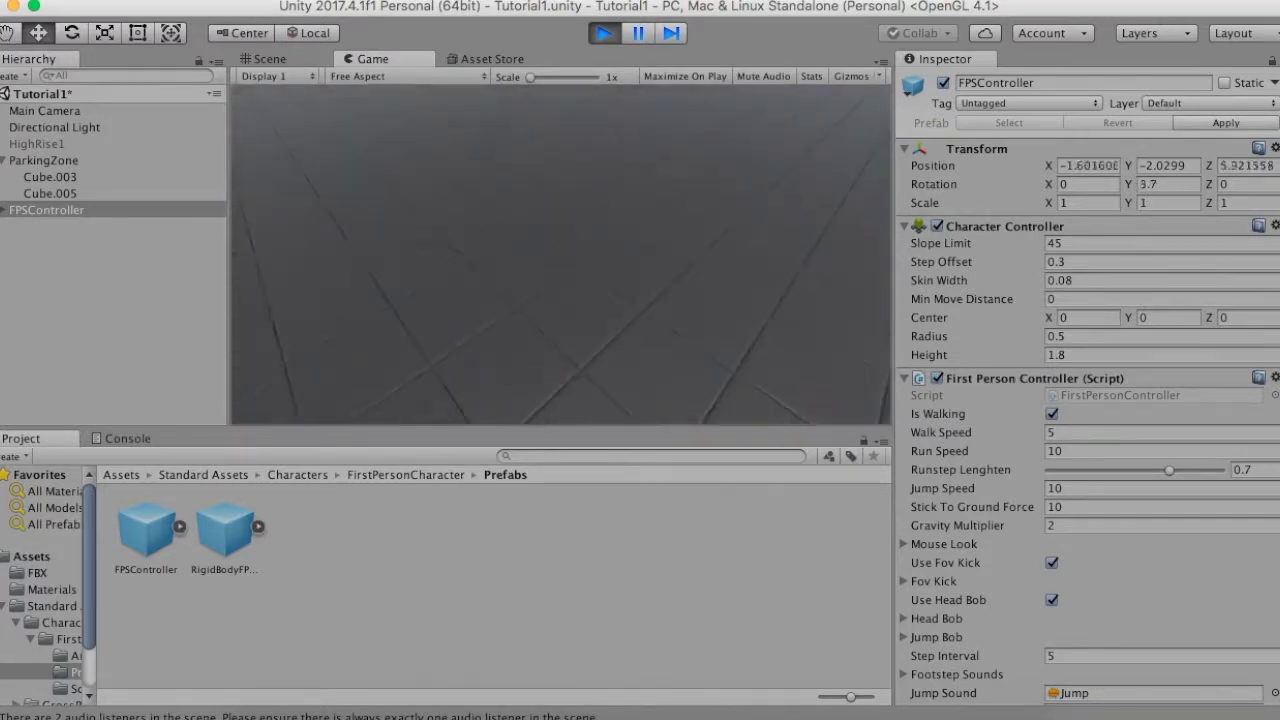
{"action": "key", "text": "w"}
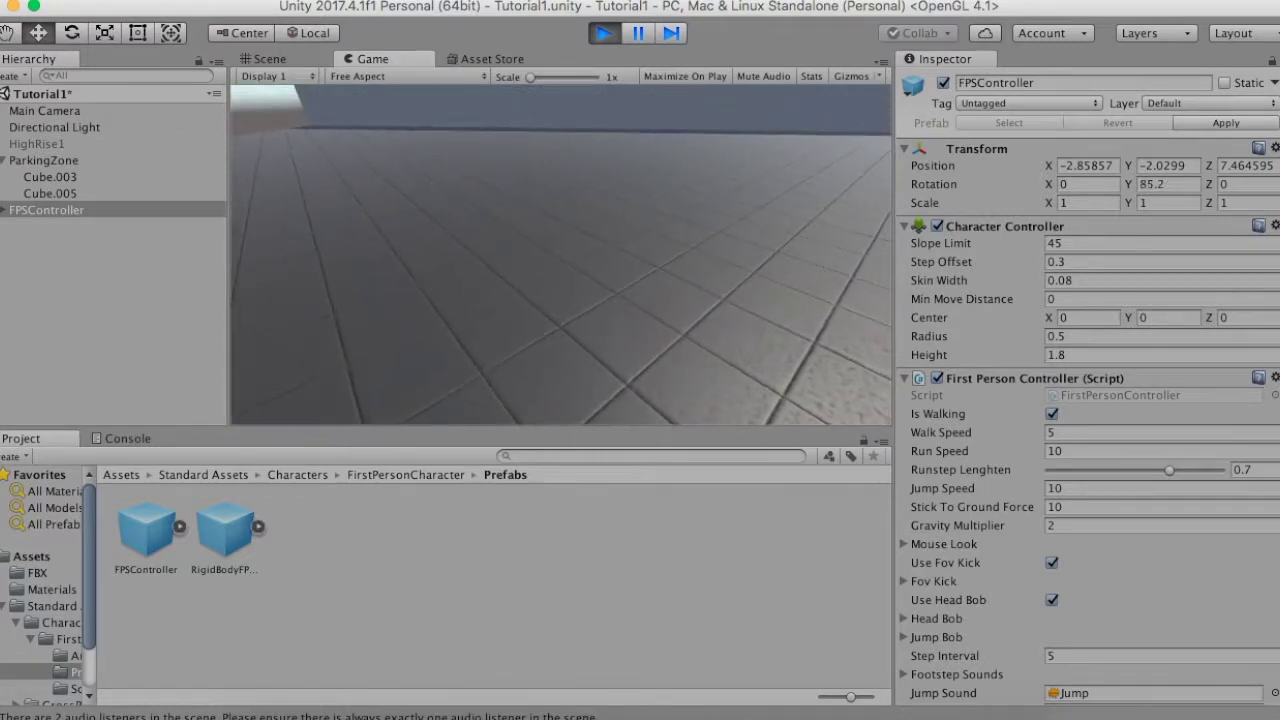
Step: Walk toward the wall, glance up at the sky, then look down at the tiles and face the wall
{"action": "key", "text": "w"}
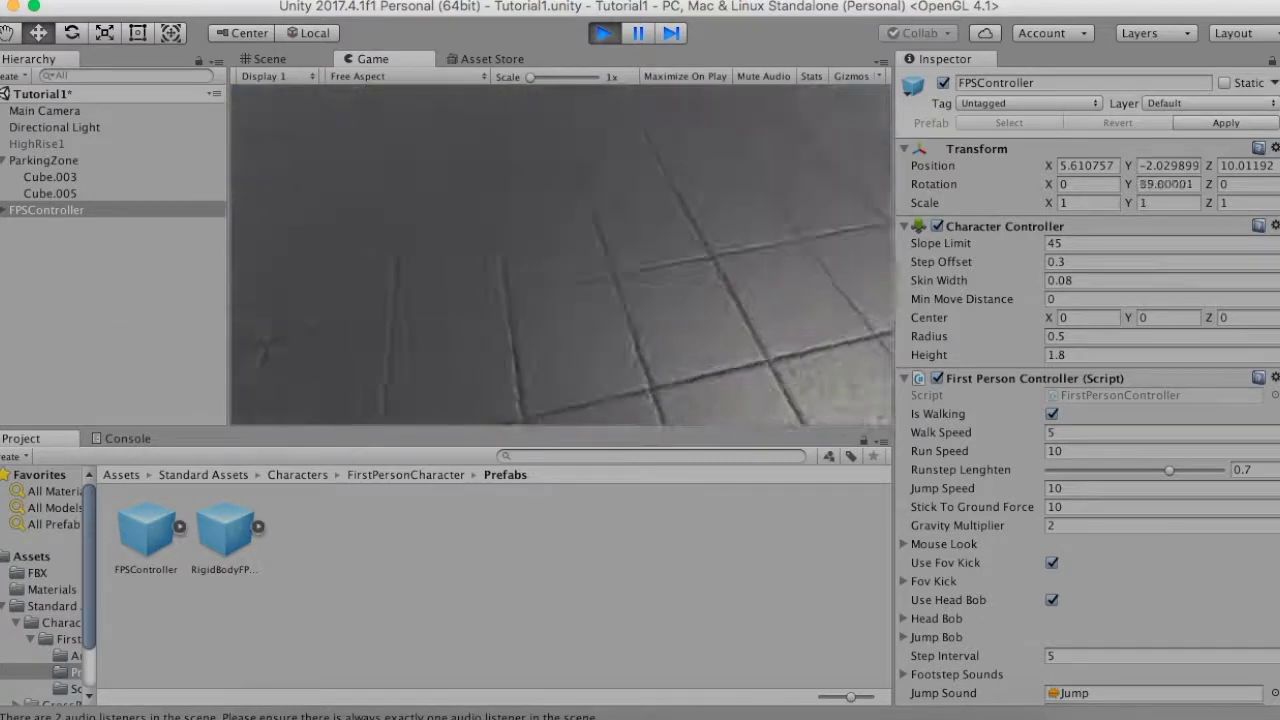
{"action": "key", "text": "Escape"}
{"action": "key", "text": "w"}
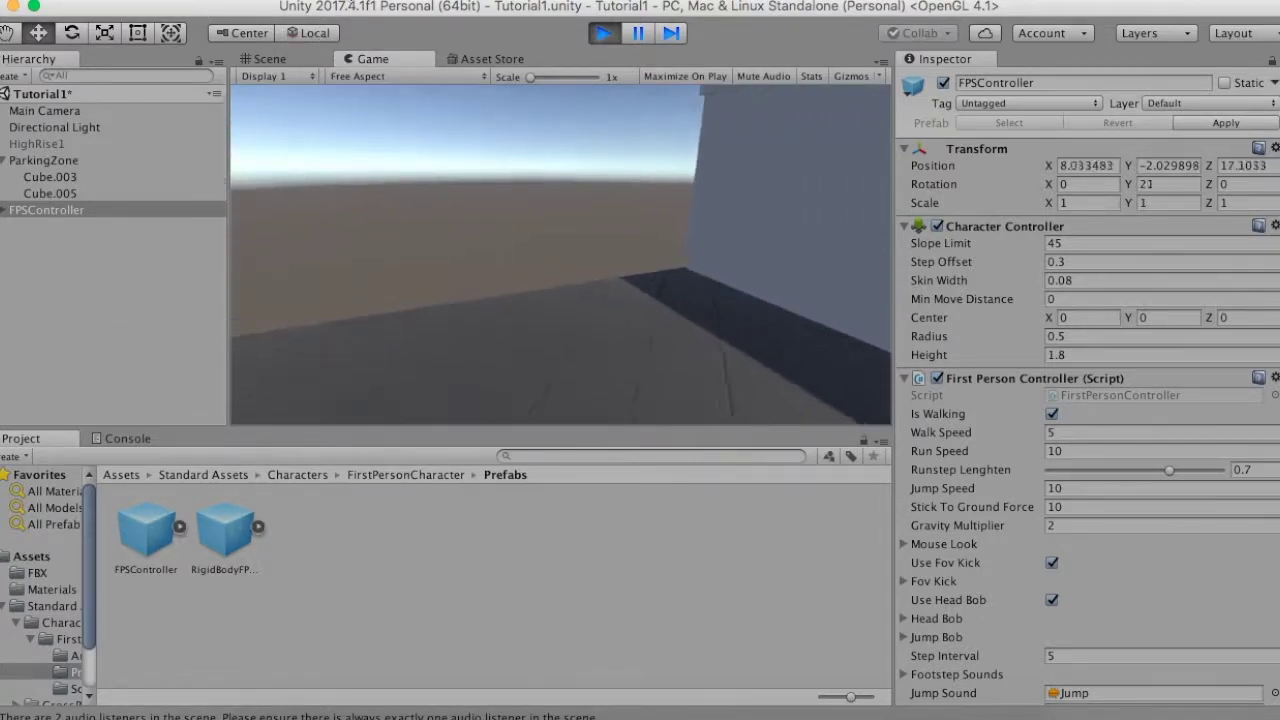
{"action": "key", "text": "Escape"}
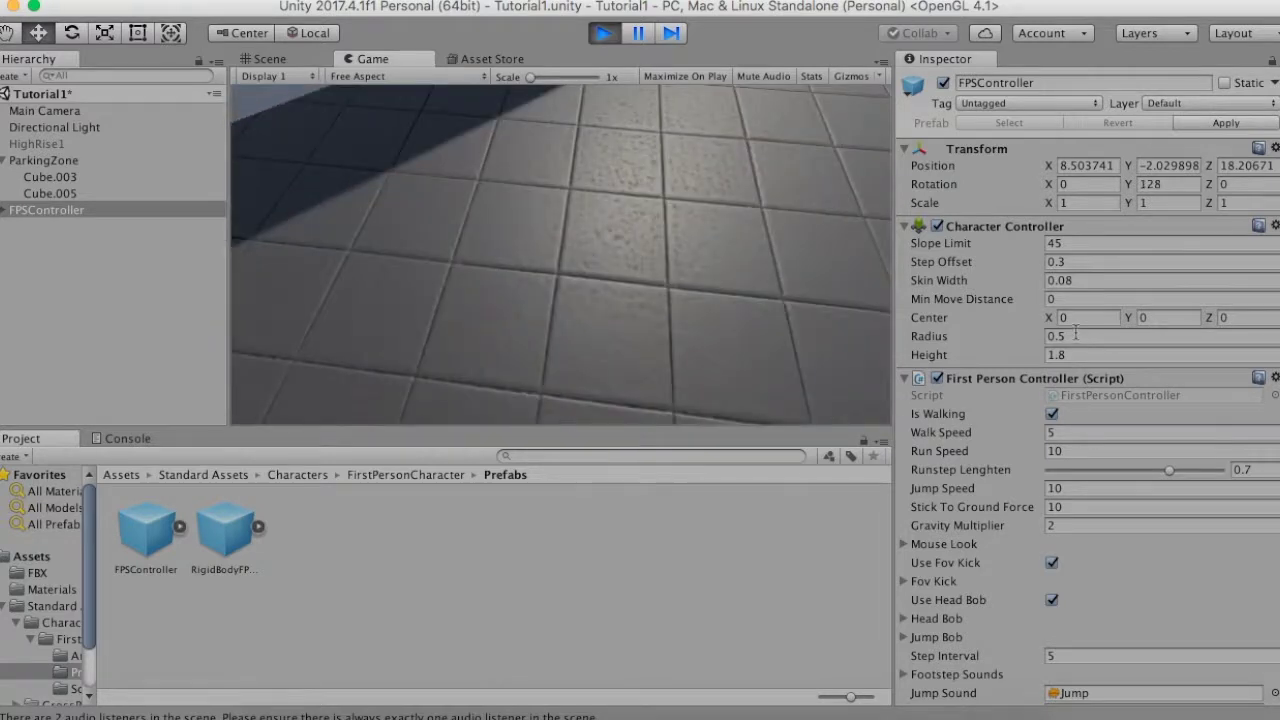
{"action": "key", "text": "w"}
{"action": "key", "text": "w"}
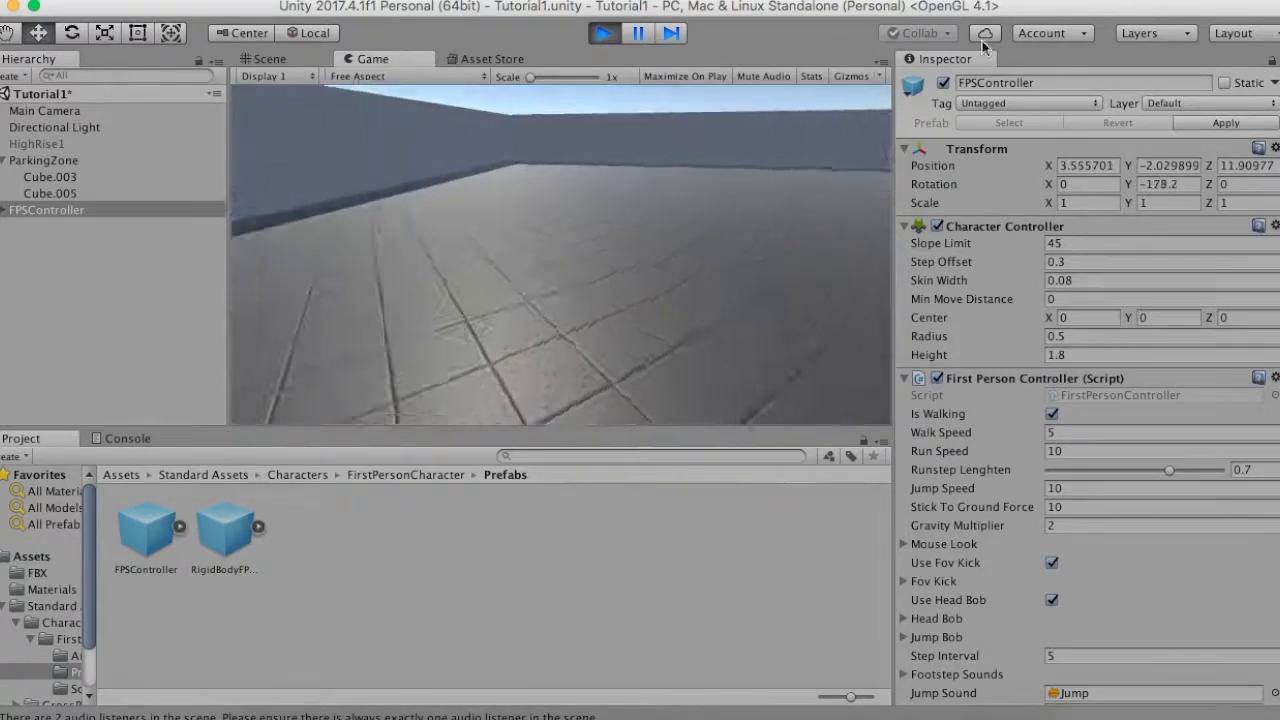
{"action": "key", "text": "w"}
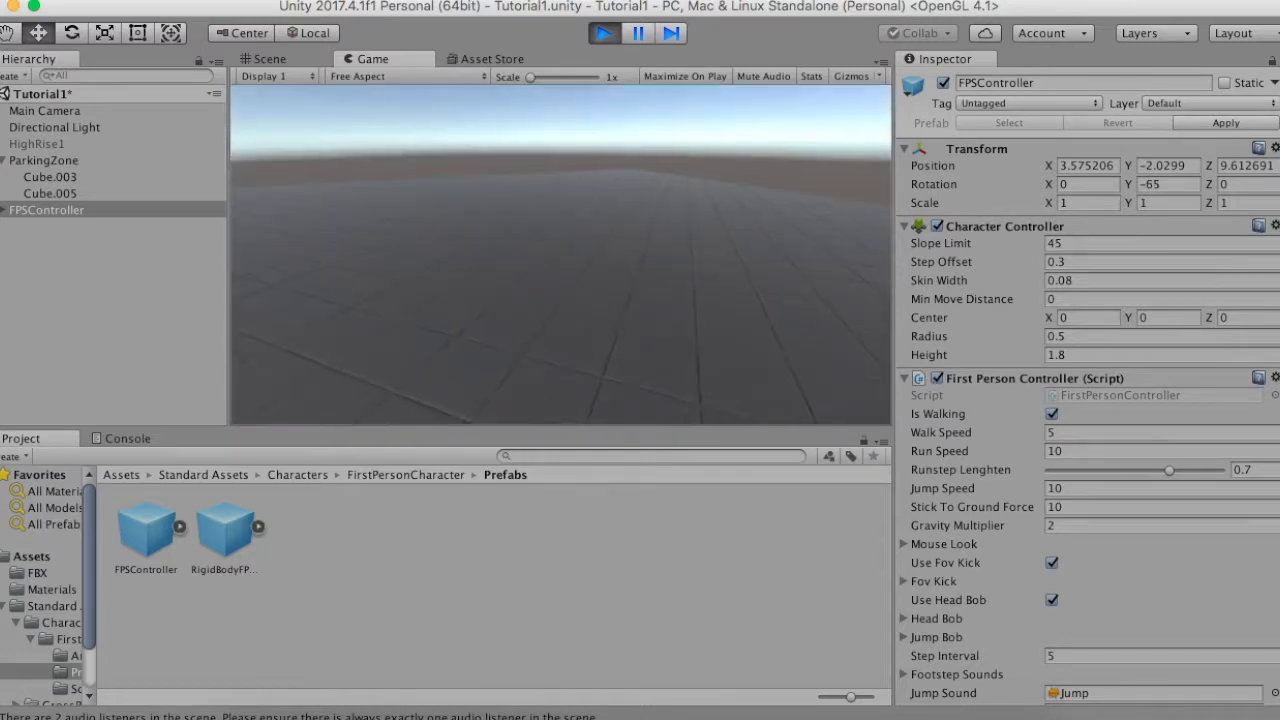
Step: Walk across the tiled floor until you reach the parking wall
{"action": "key", "text": "w"}
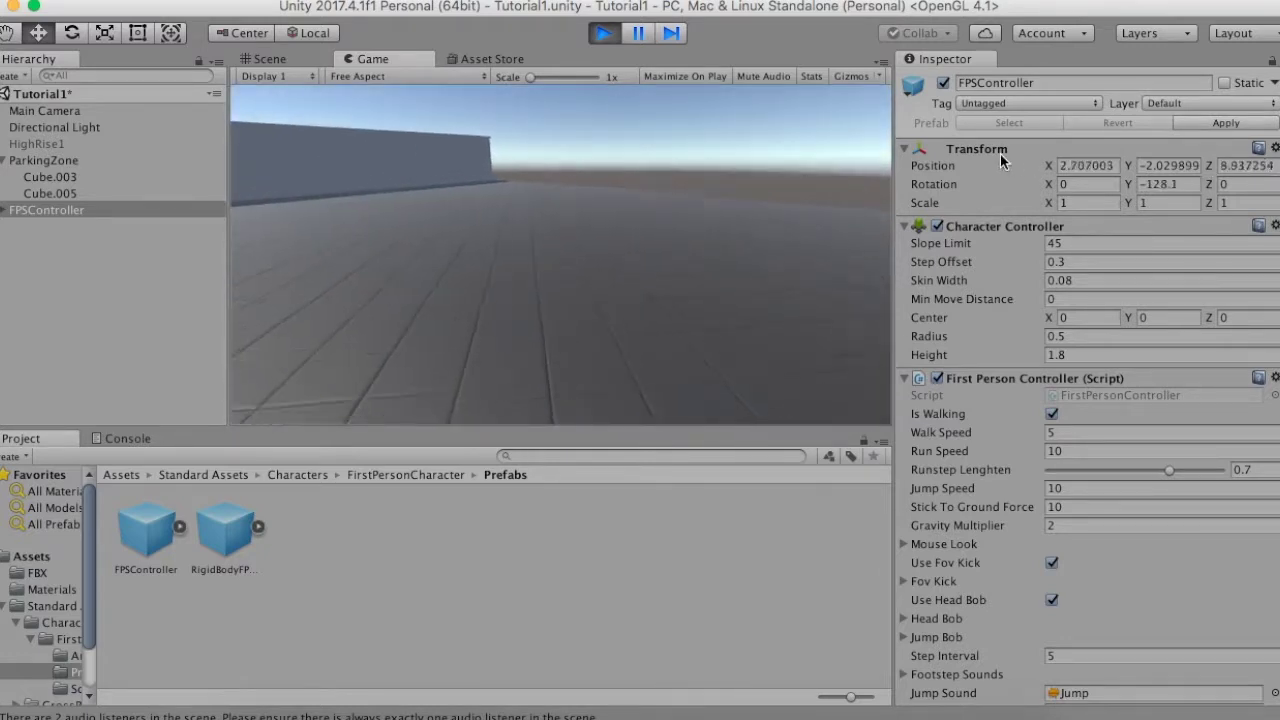
{"action": "key", "text": "w"}
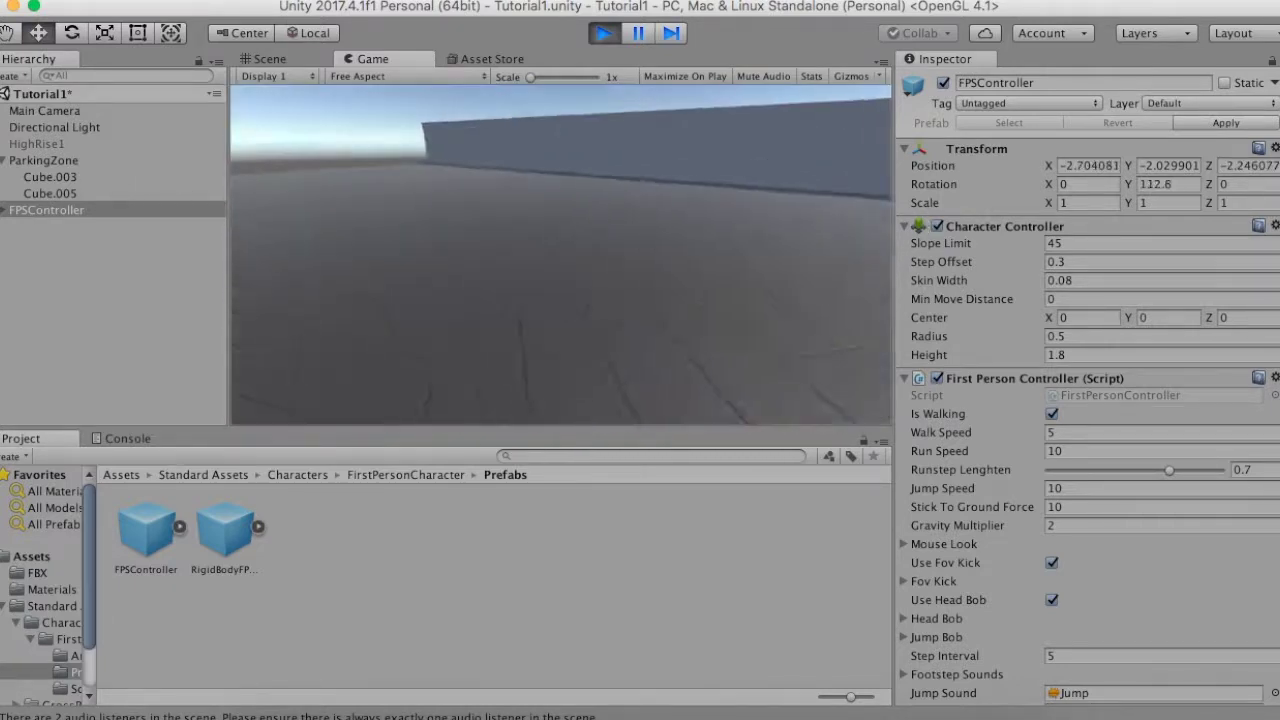
{"action": "key", "text": "w"}
{"action": "key", "text": "w"}
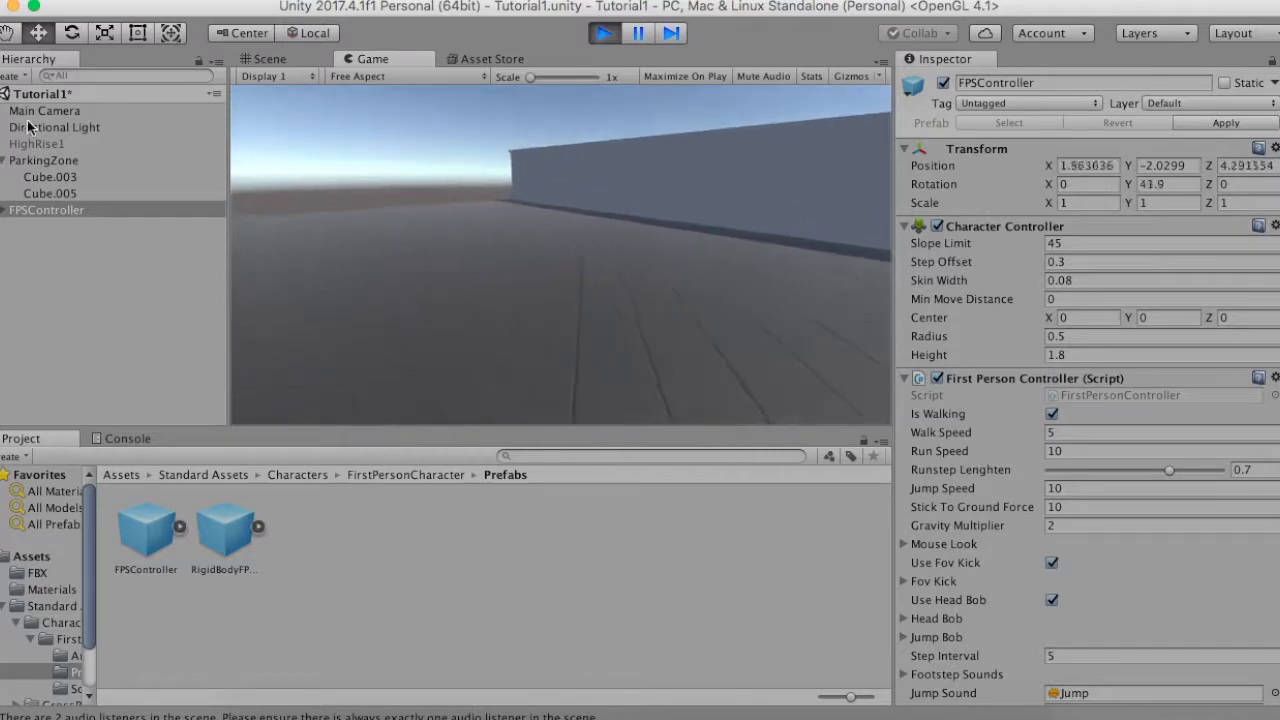
{"action": "key", "text": "w"}
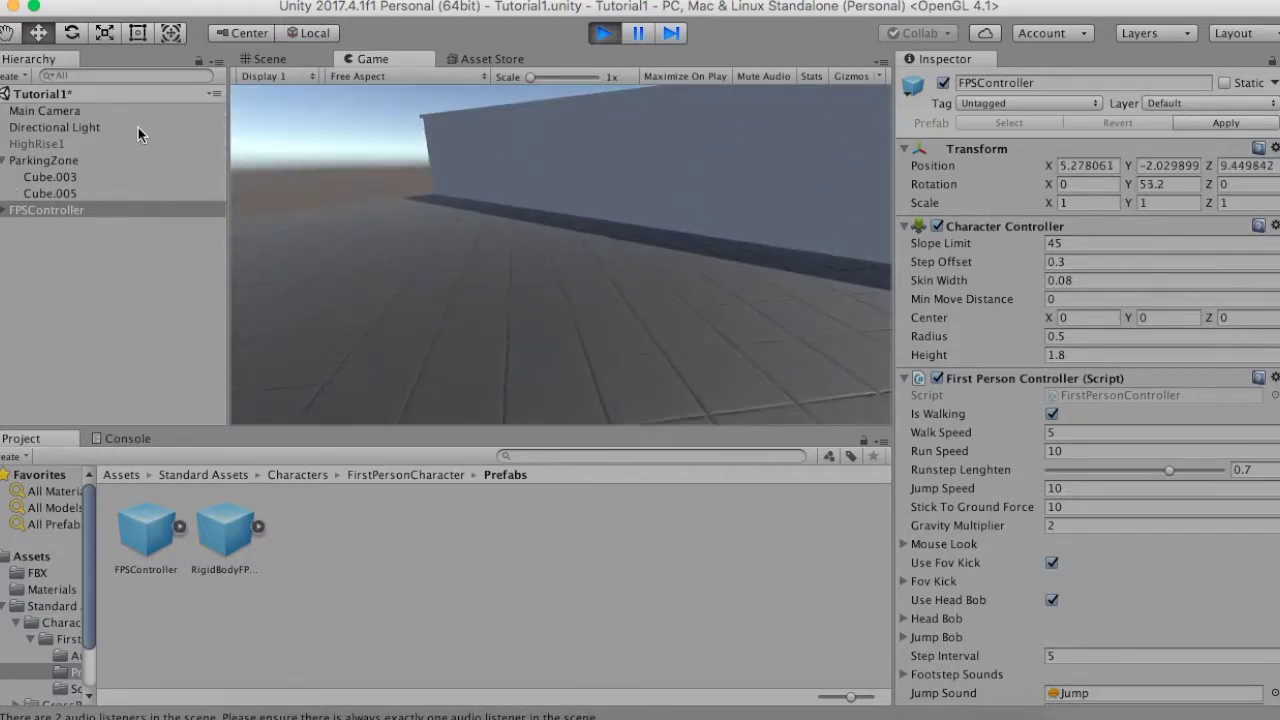
{"action": "key", "text": "w"}
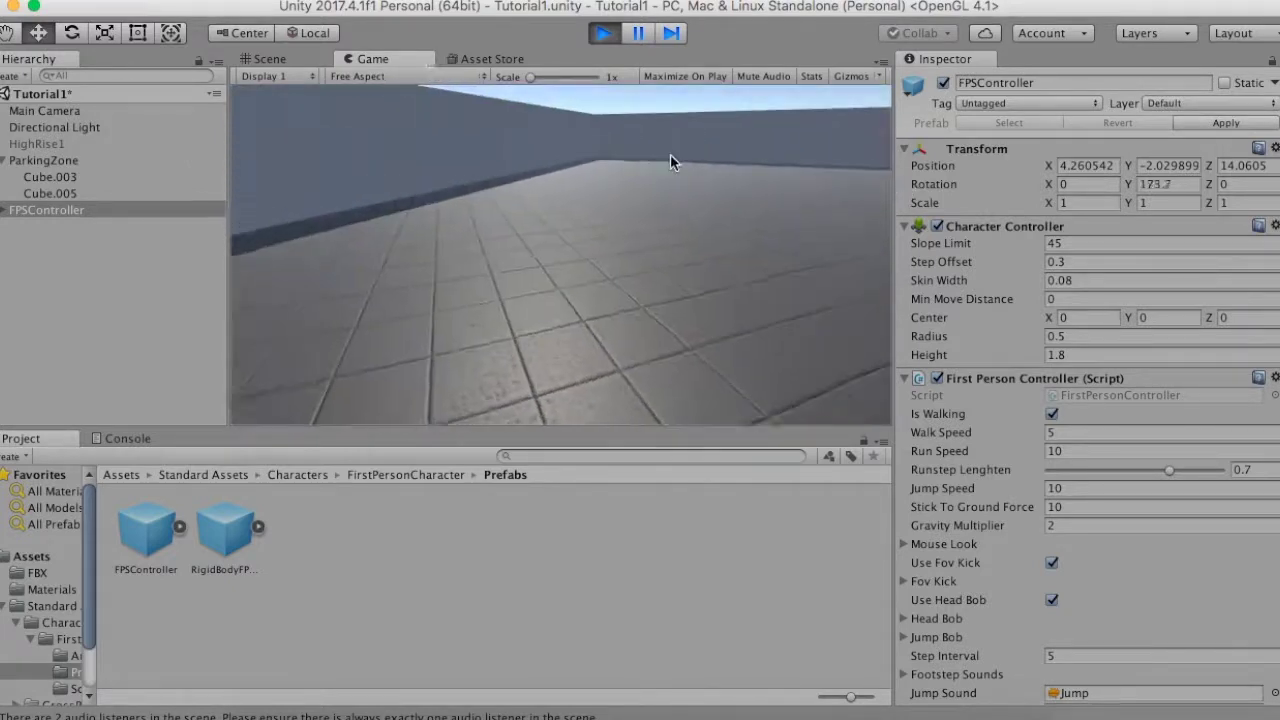
{"action": "key", "text": "w"}
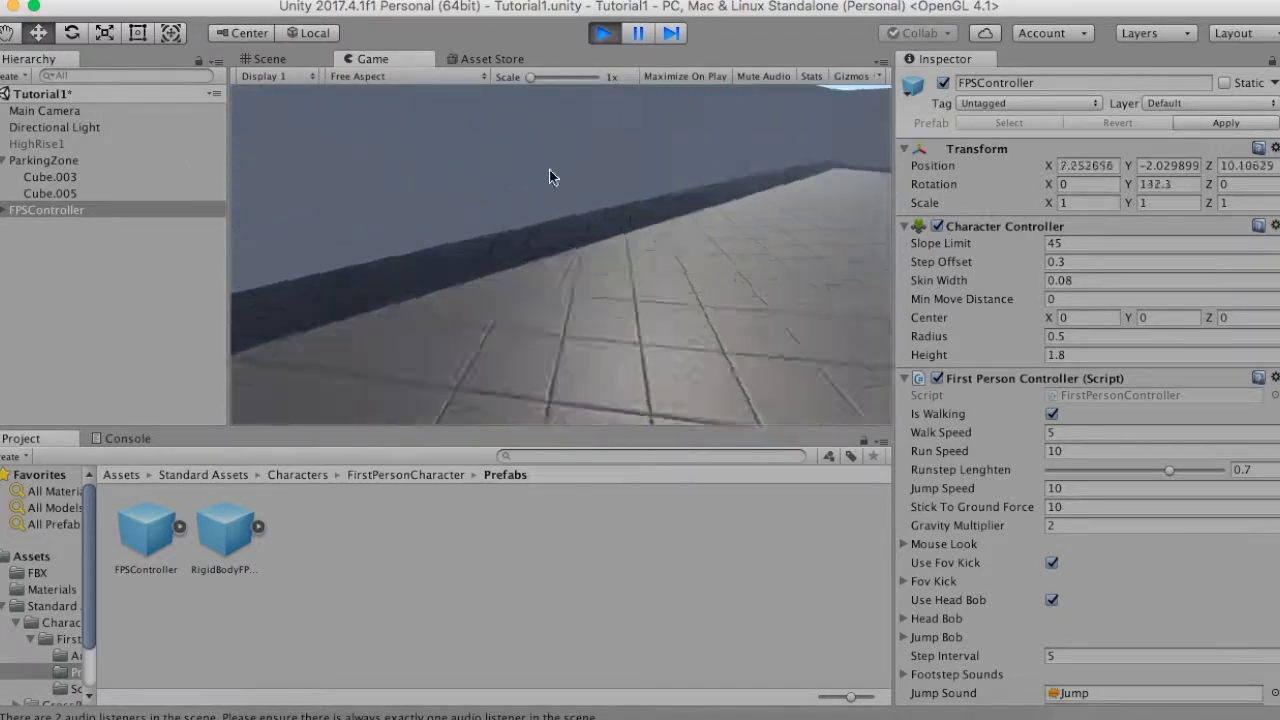
Step: Walk around the building corner, view the wall and sky, then head back along the wall toward open floor
{"action": "key", "text": "w"}
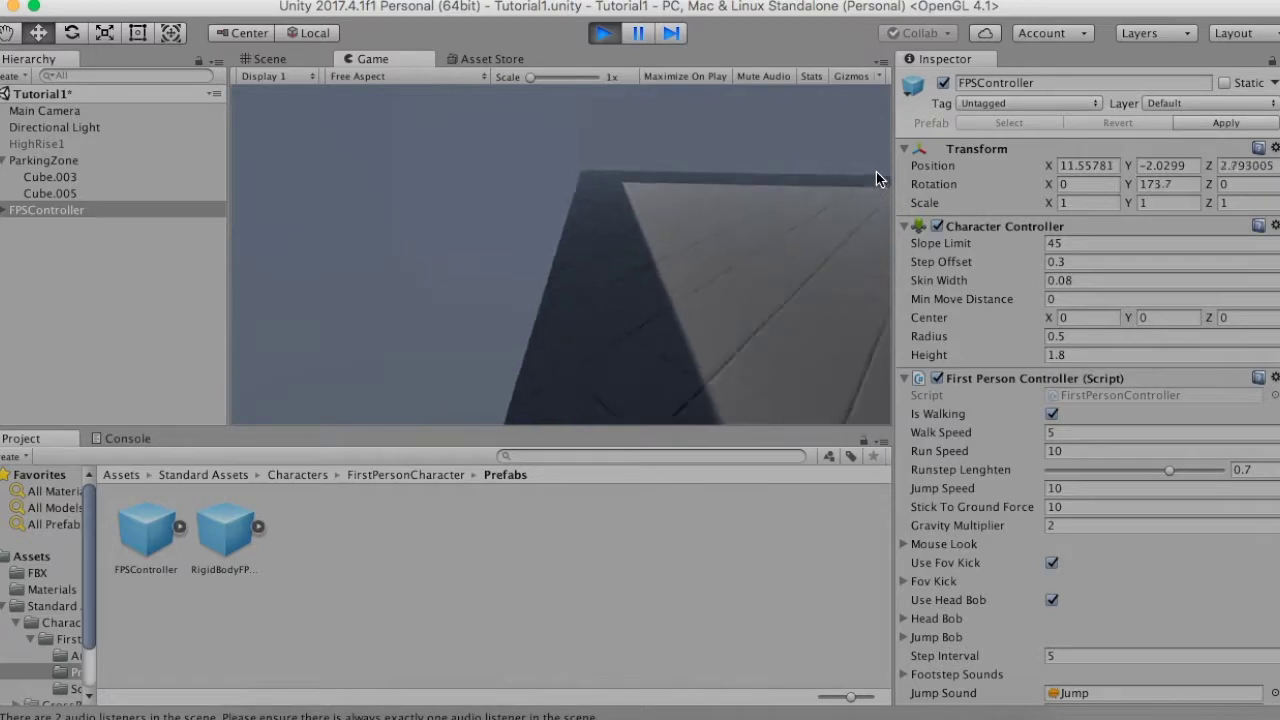
{"action": "key", "text": "w"}
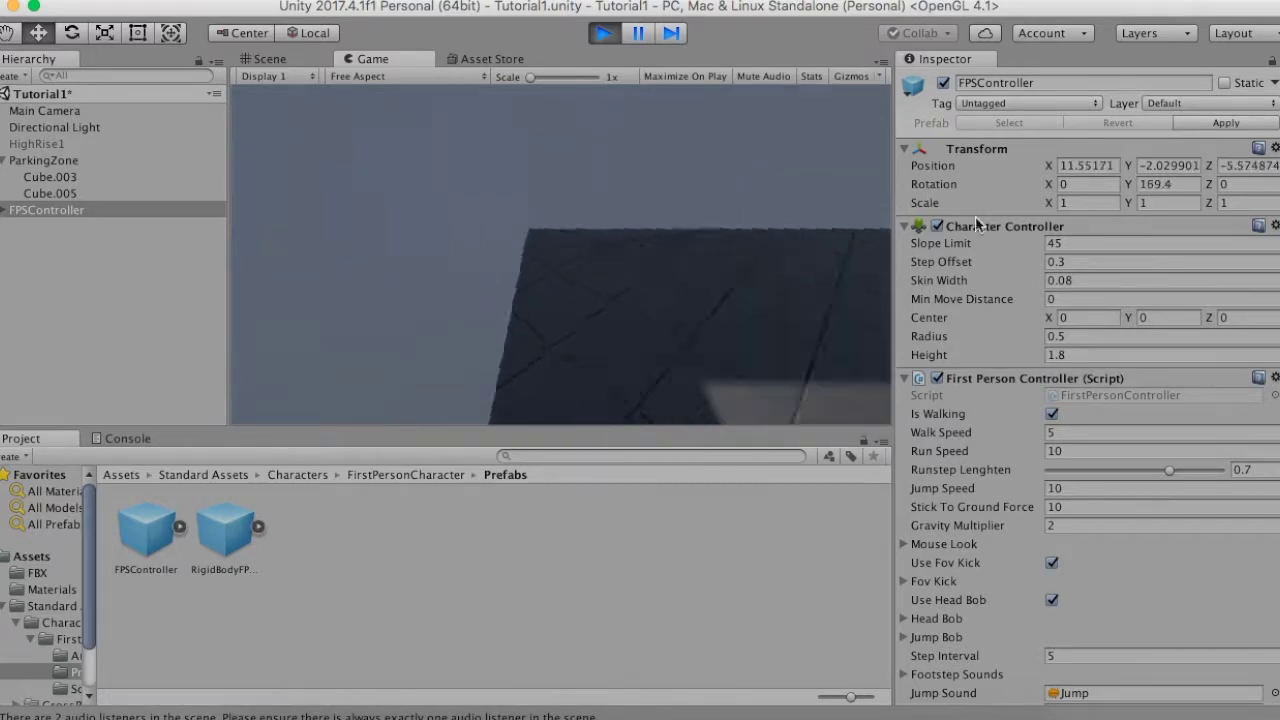
{"action": "key", "text": "Escape"}
{"action": "left_click", "coordinate": [377, 205]}
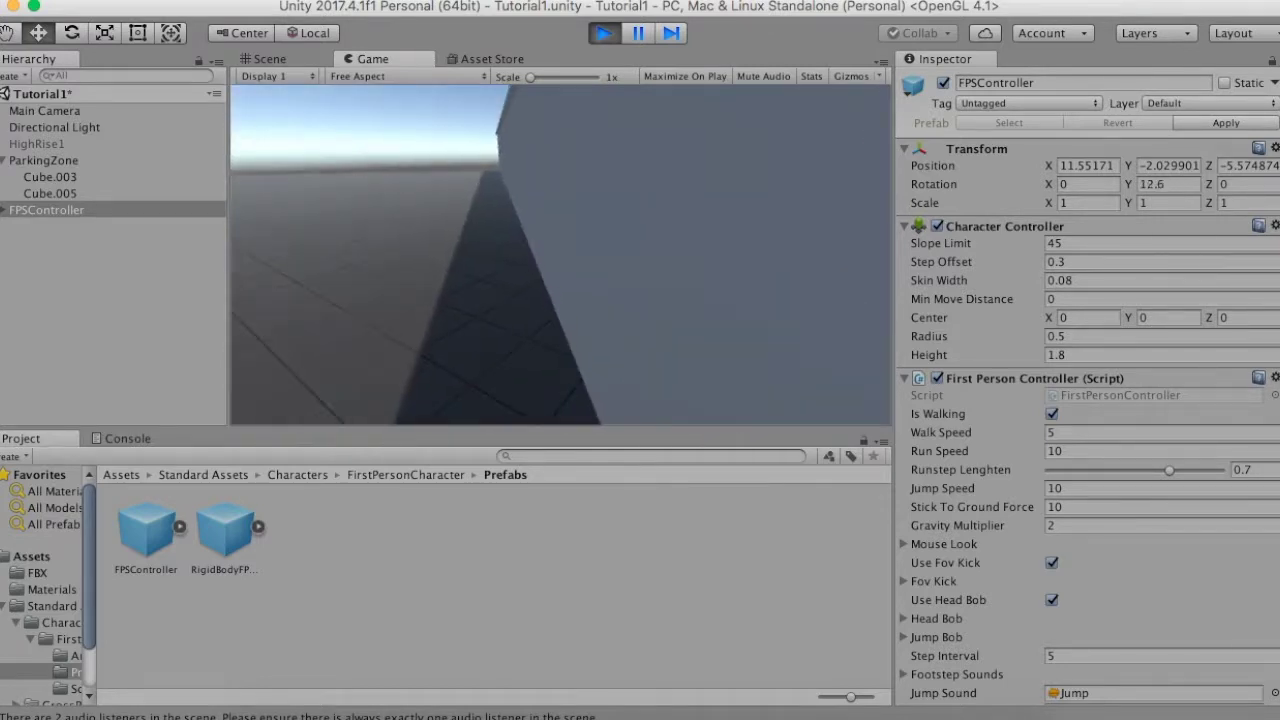
{"action": "key", "text": "w"}
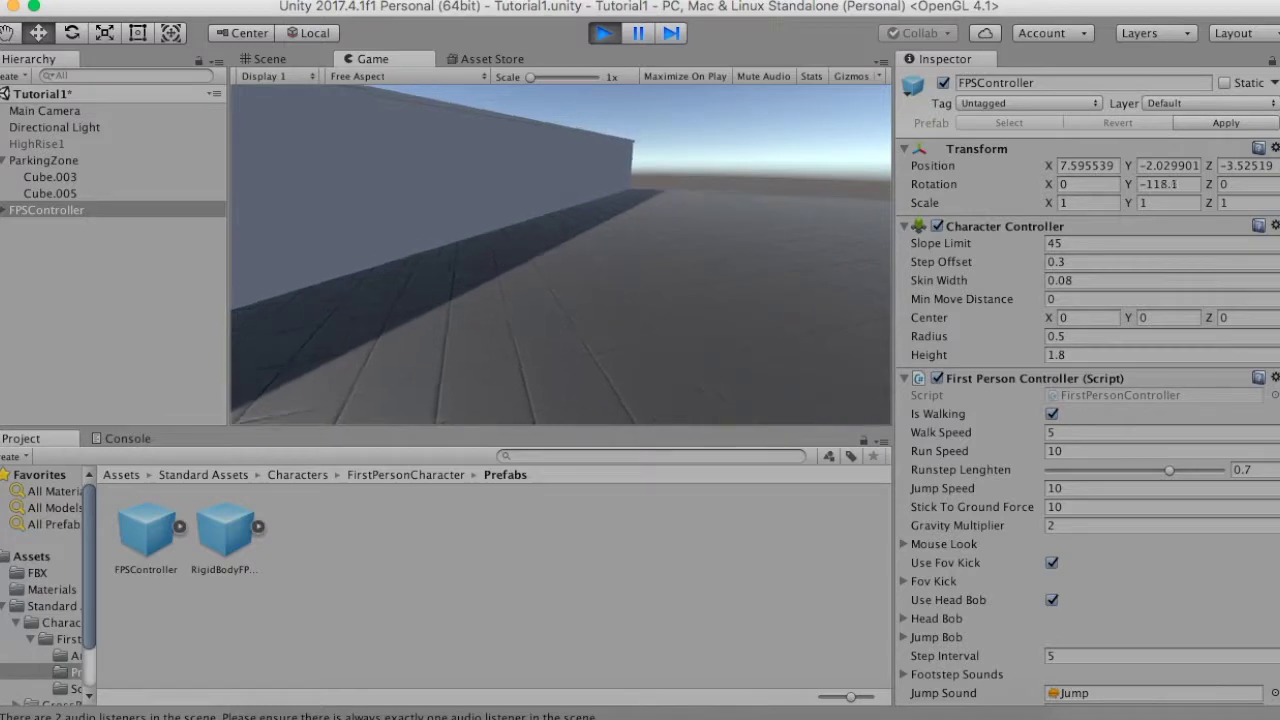
{"action": "key", "text": "w"}
{"action": "key", "text": "Escape"}
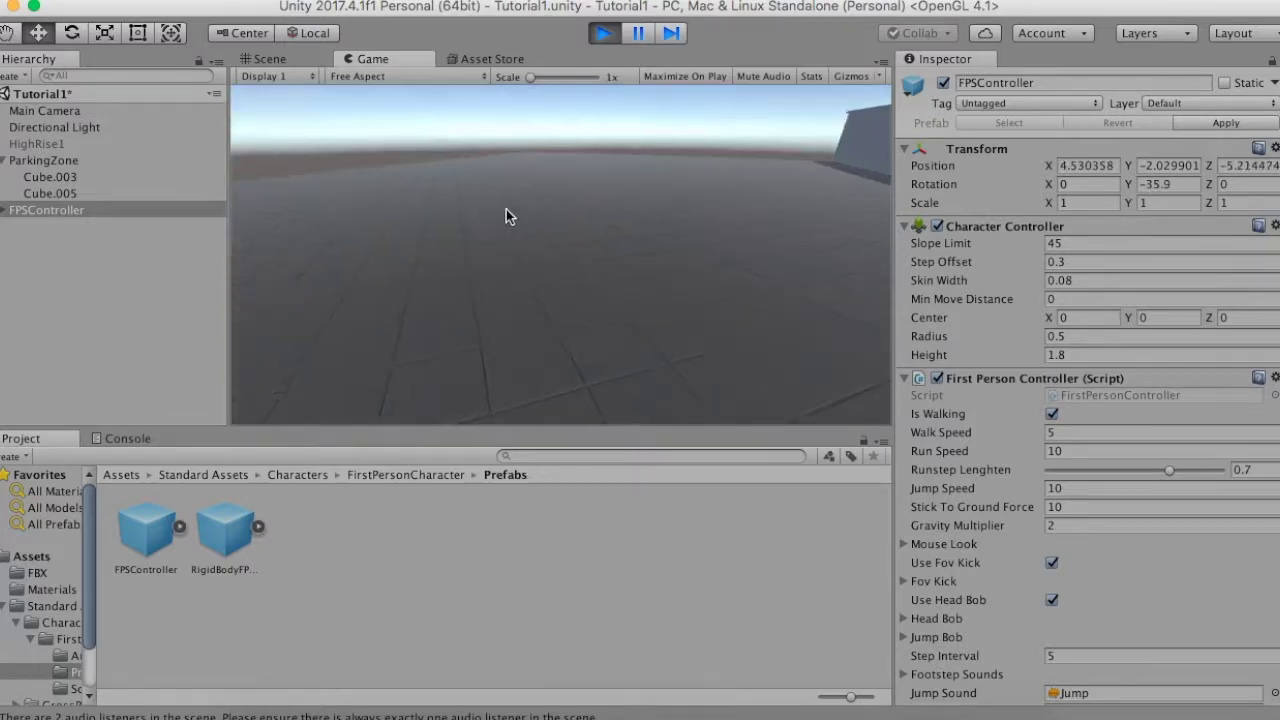